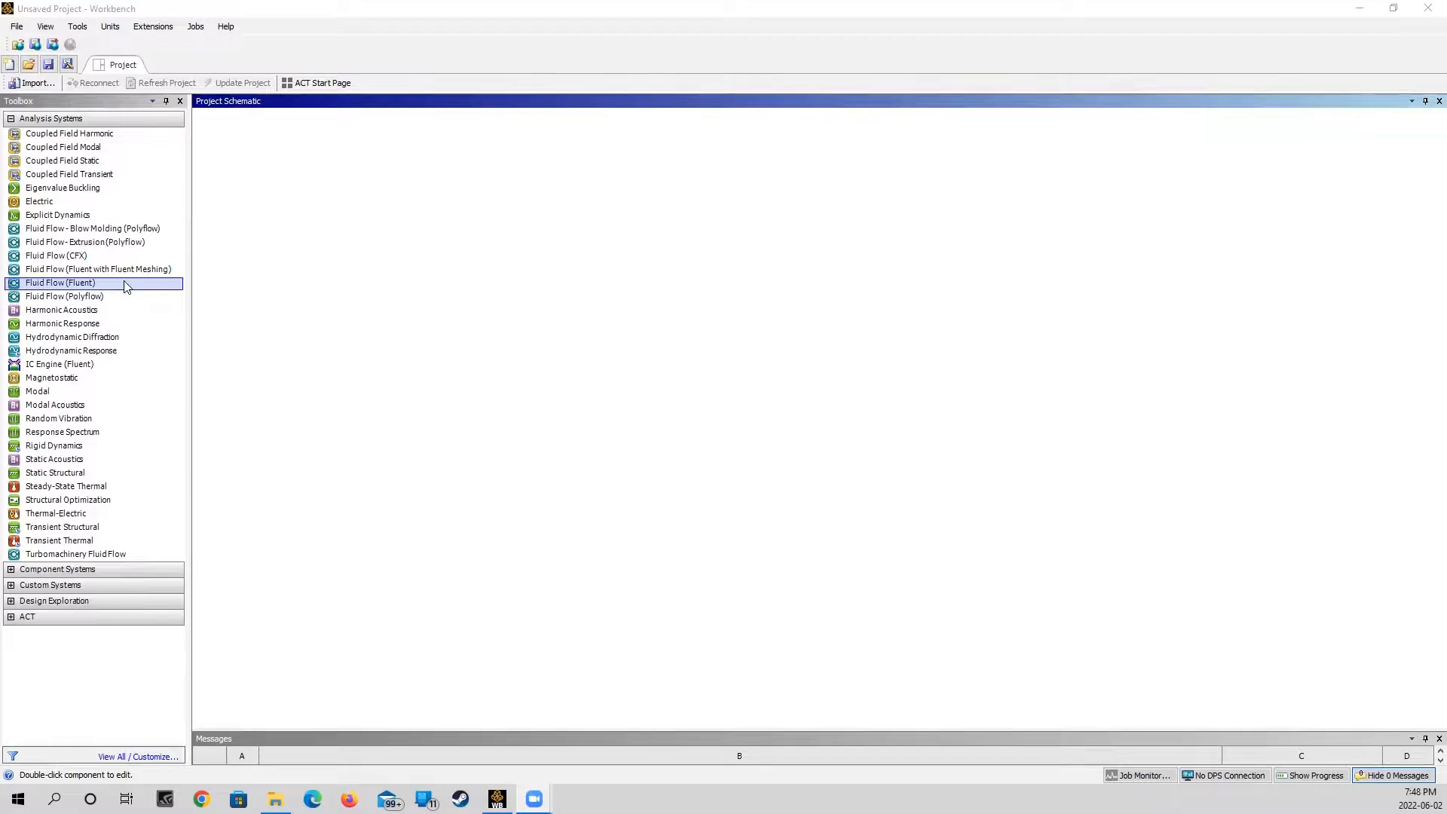
Add a Fluid Flow (Fluent) analysis system to the project schematic and open its geometry in SpaceClaim
left_click_drag(124, 286, 277, 206)
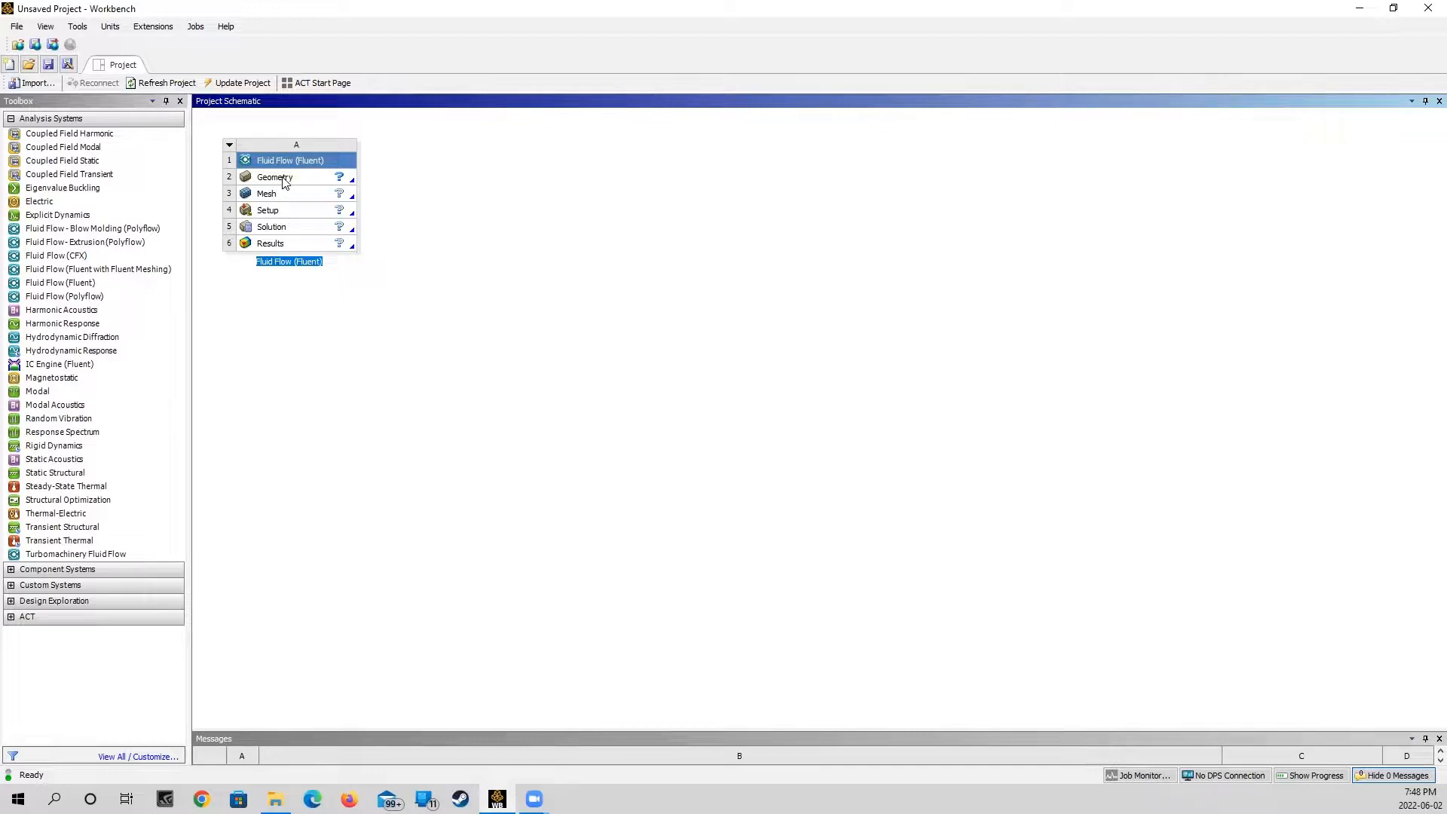
double_click(284, 181)
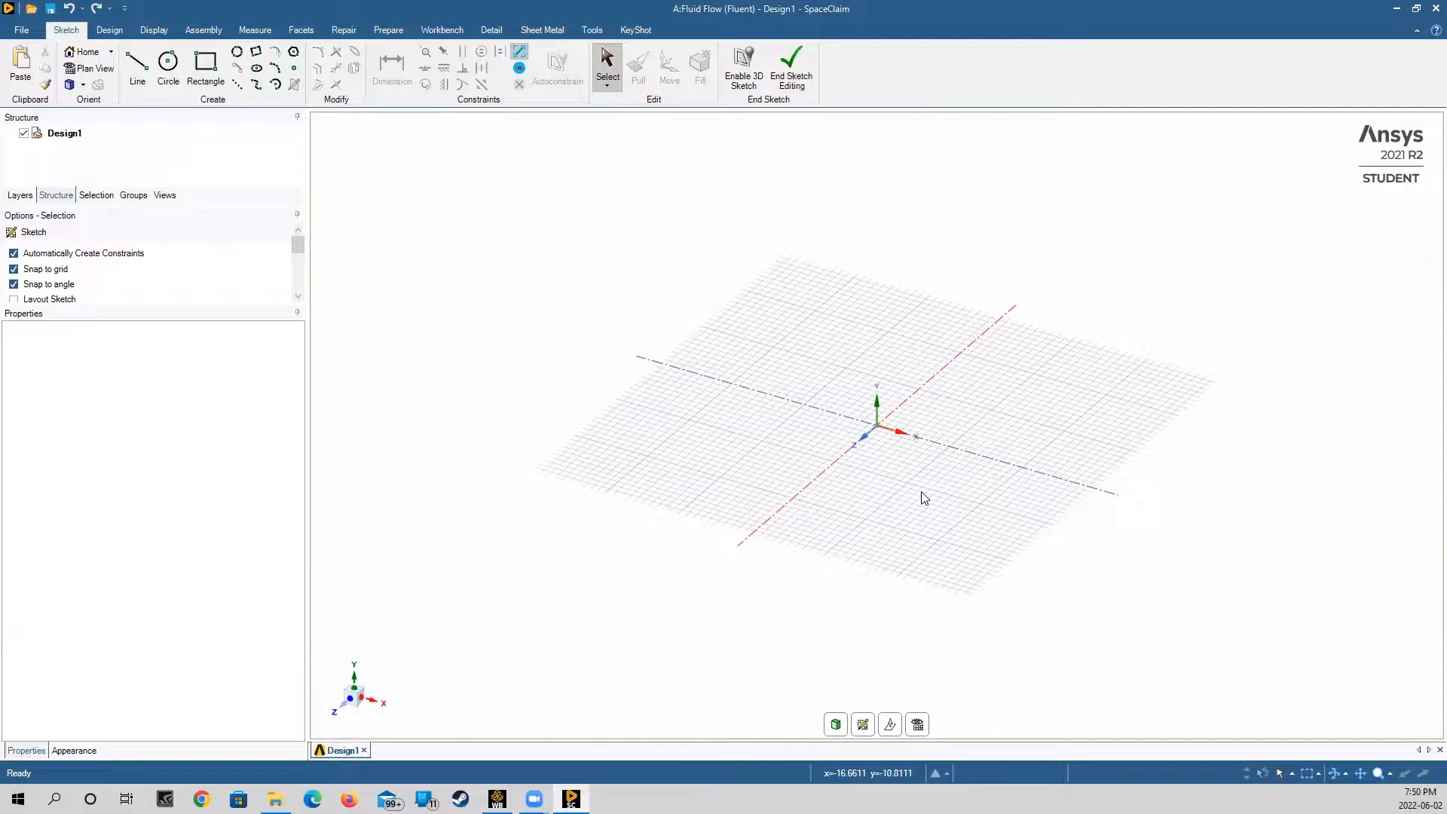
Leave the default horizontal sketch plane and start a new sketch on the XY plane, viewed face-on
left_click(792, 76)
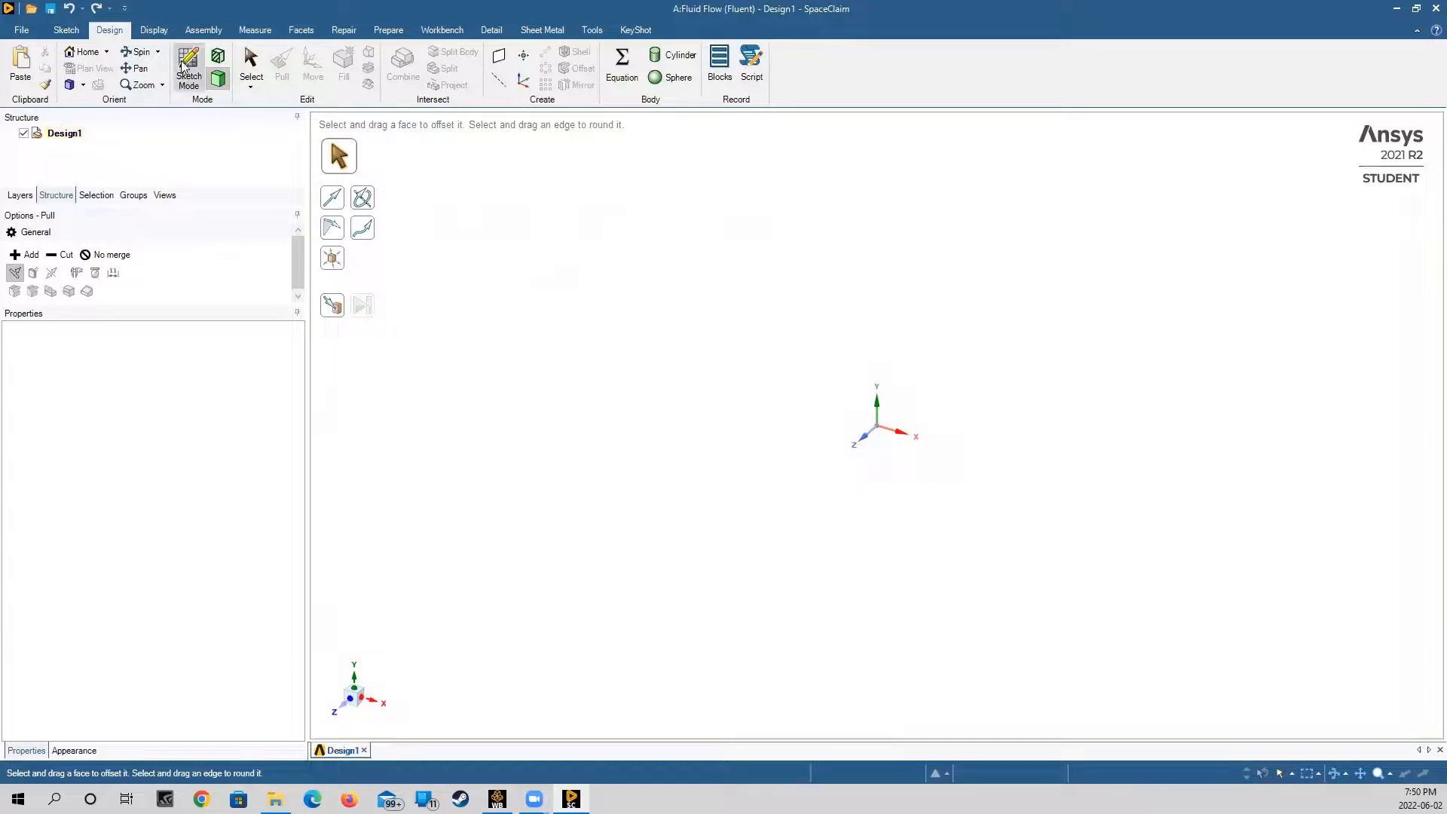
left_click(197, 89)
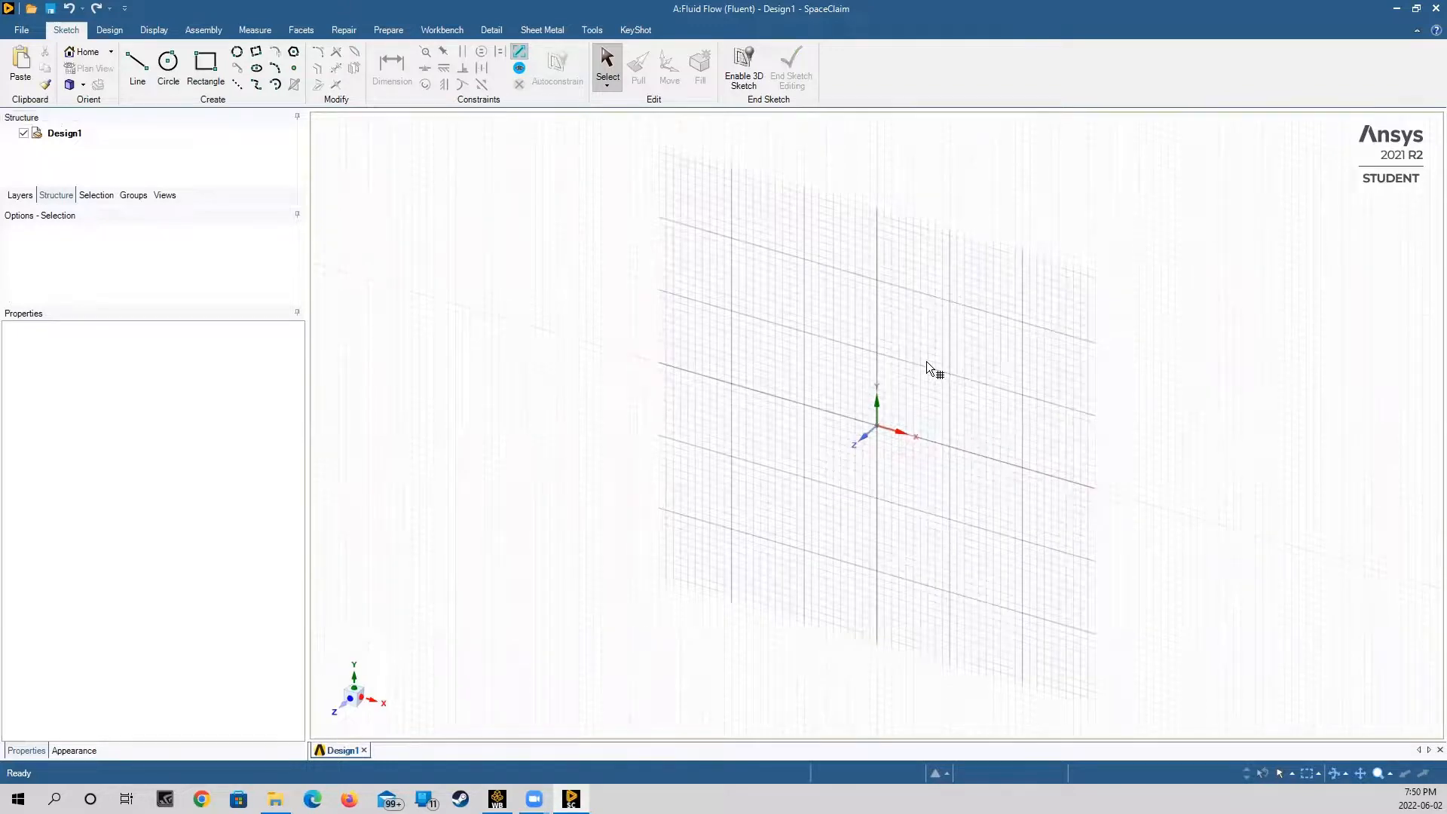
left_click(357, 704)
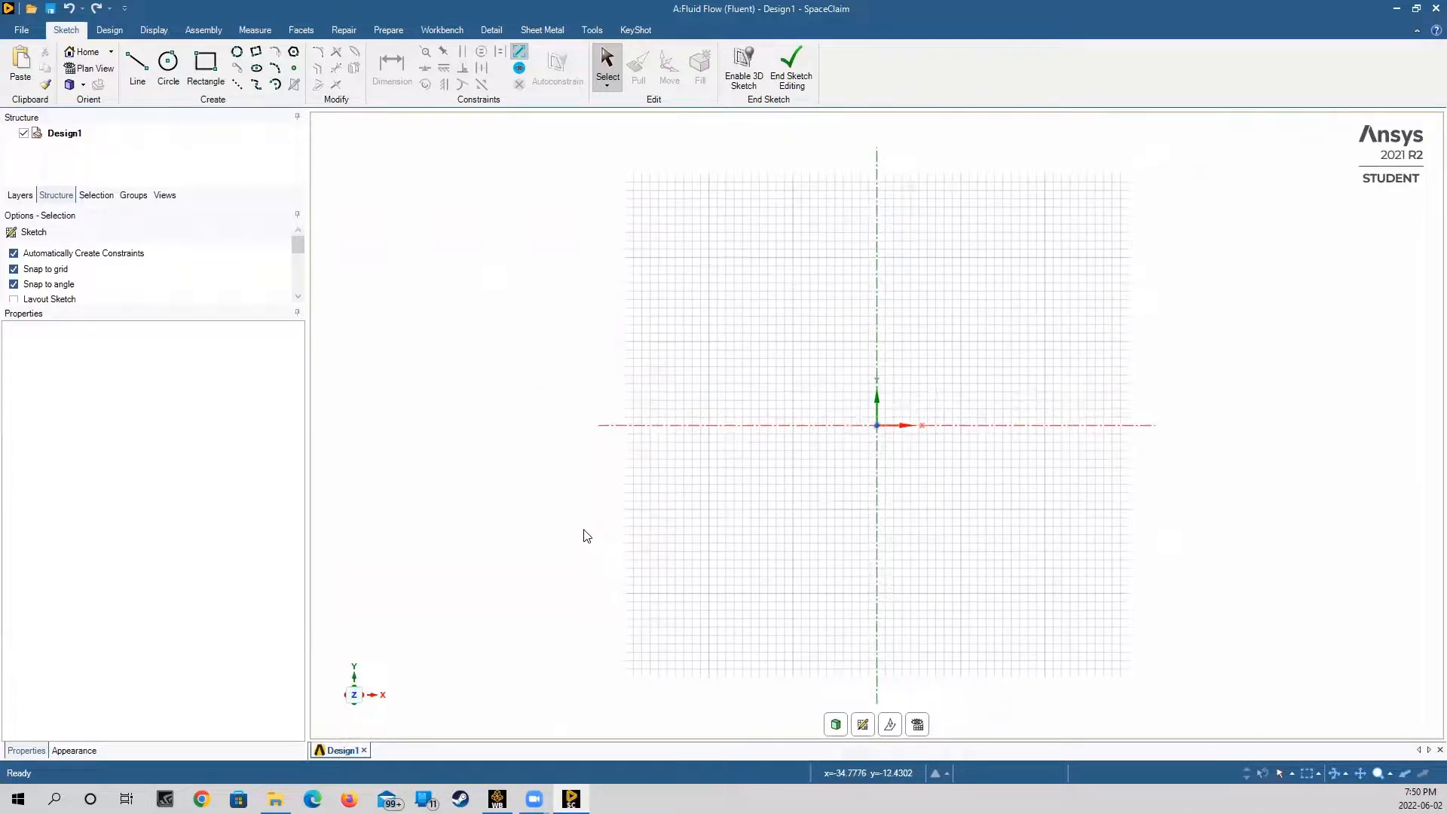
Sketch a vertical line about 23 mm long upward from the origin along the Y axis
left_click(143, 71)
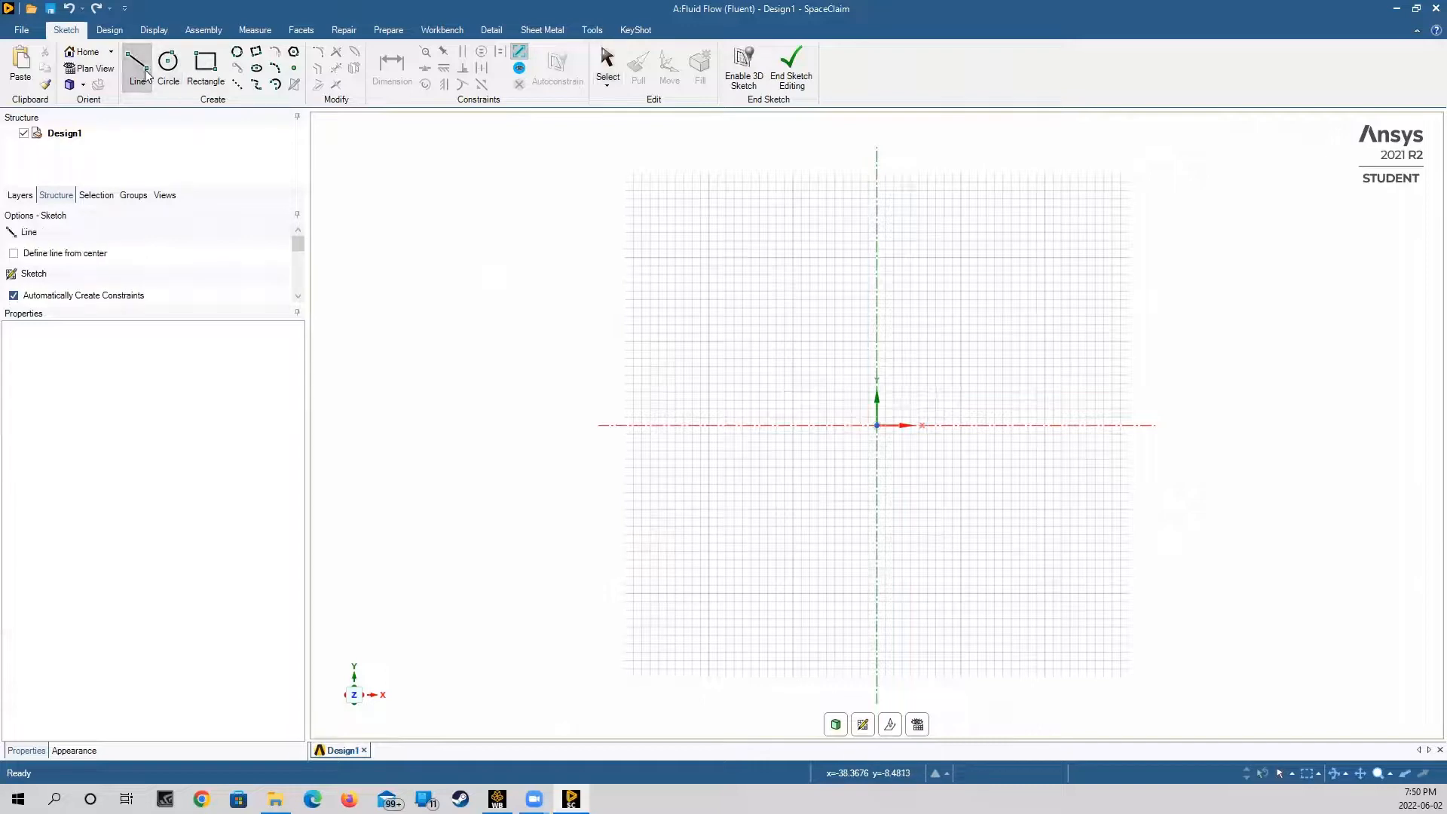
left_click(877, 426)
left_click(877, 235)
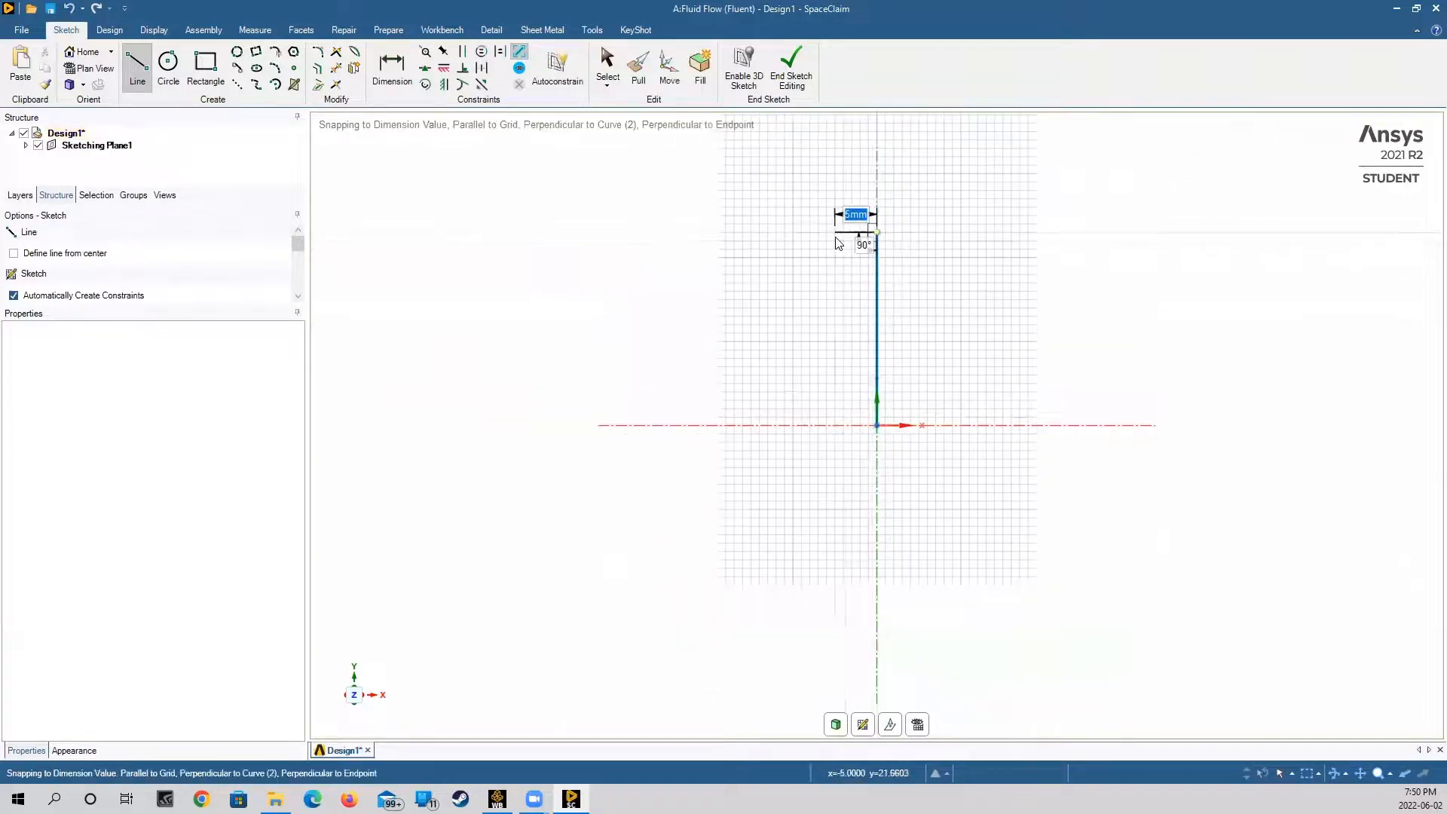
Dimension the vertical line to the left of it and set its length to 250 mm
left_click(385, 68)
left_click(876, 316)
left_click(800, 324)
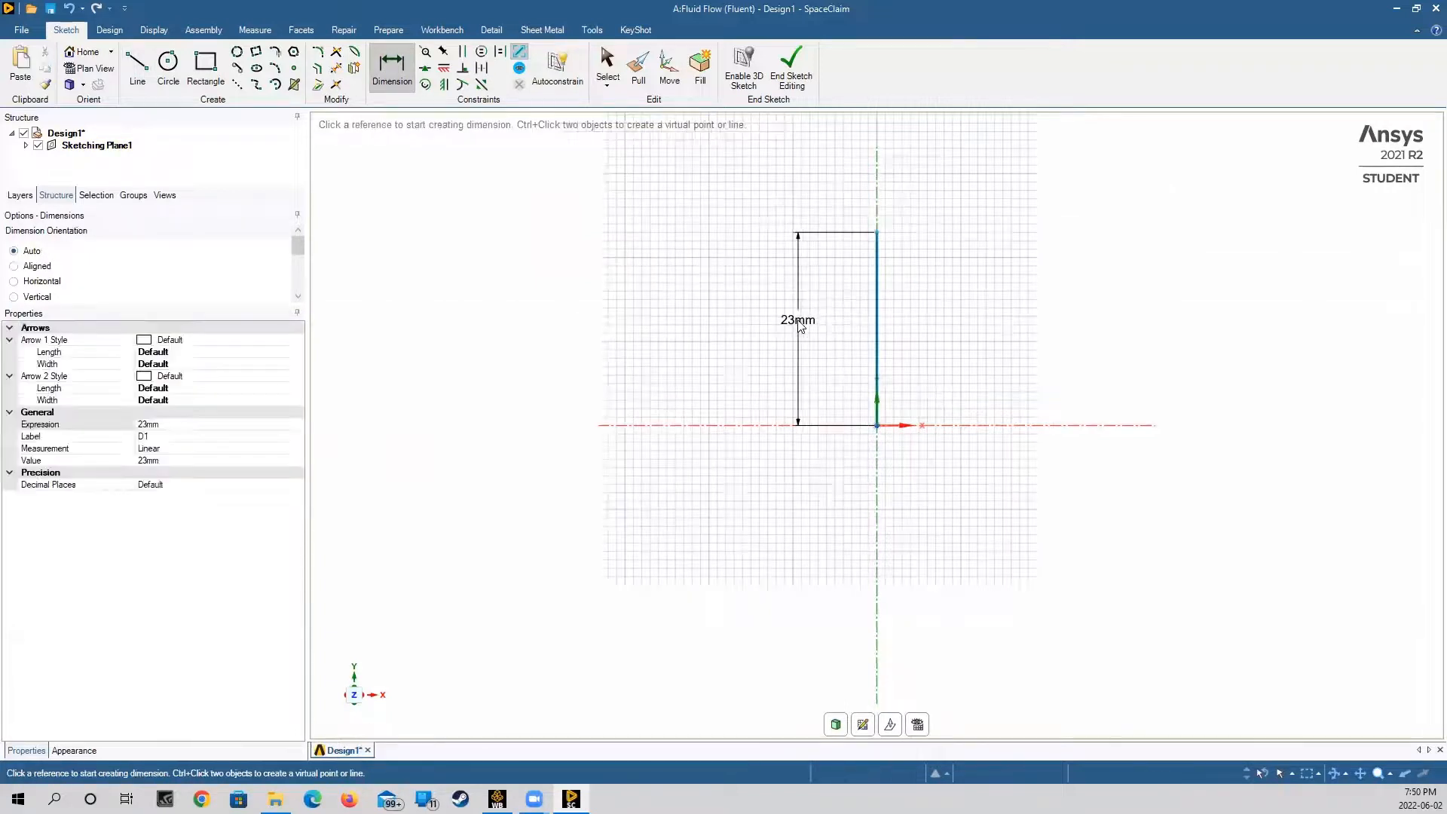
left_click(796, 330)
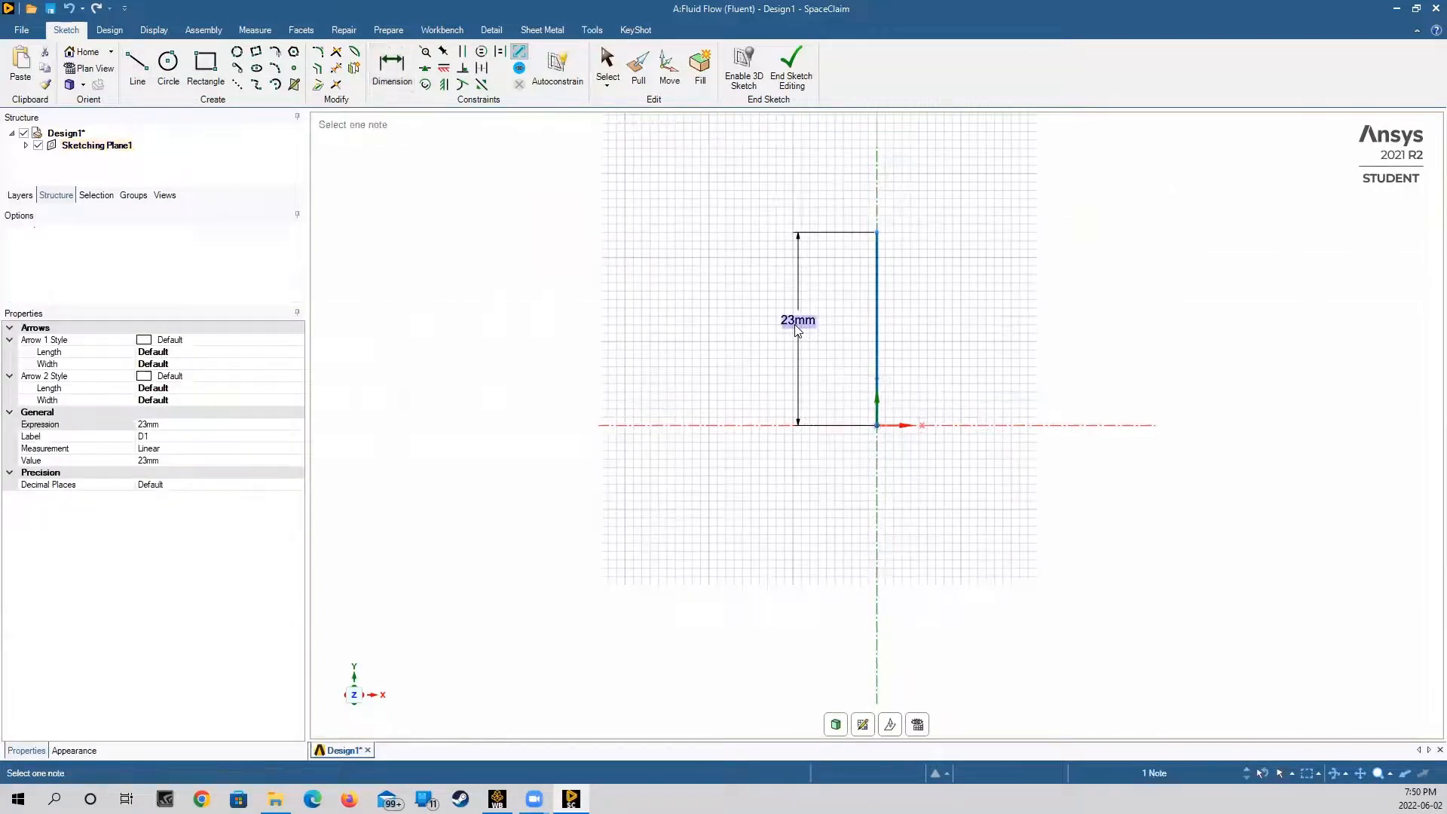
type("250")
key("Return")
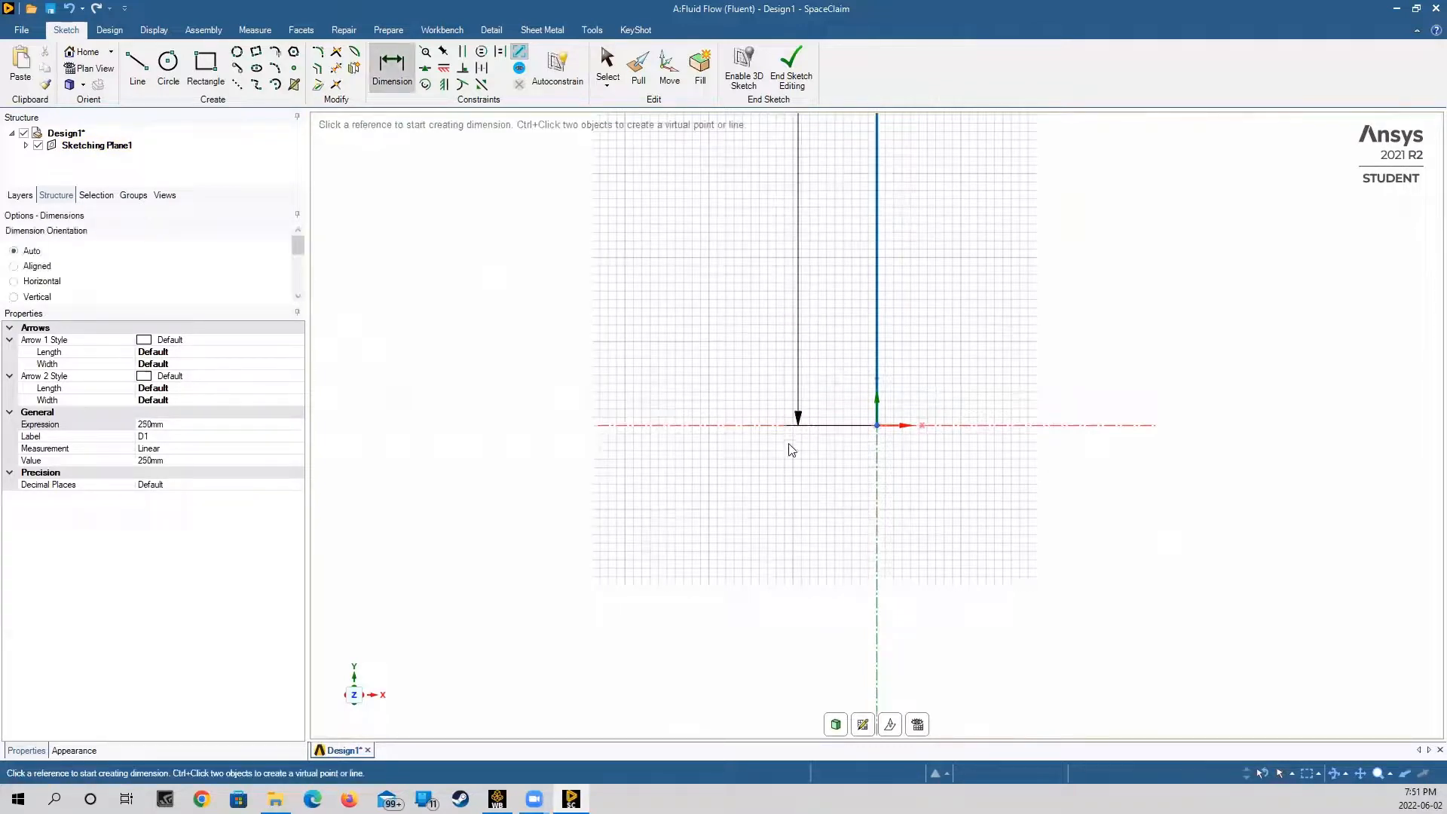
Sketch a horizontal line about 319 mm long from the origin along the positive X axis
scroll(774, 504, "down", 3)
scroll(775, 501, "down", 3)
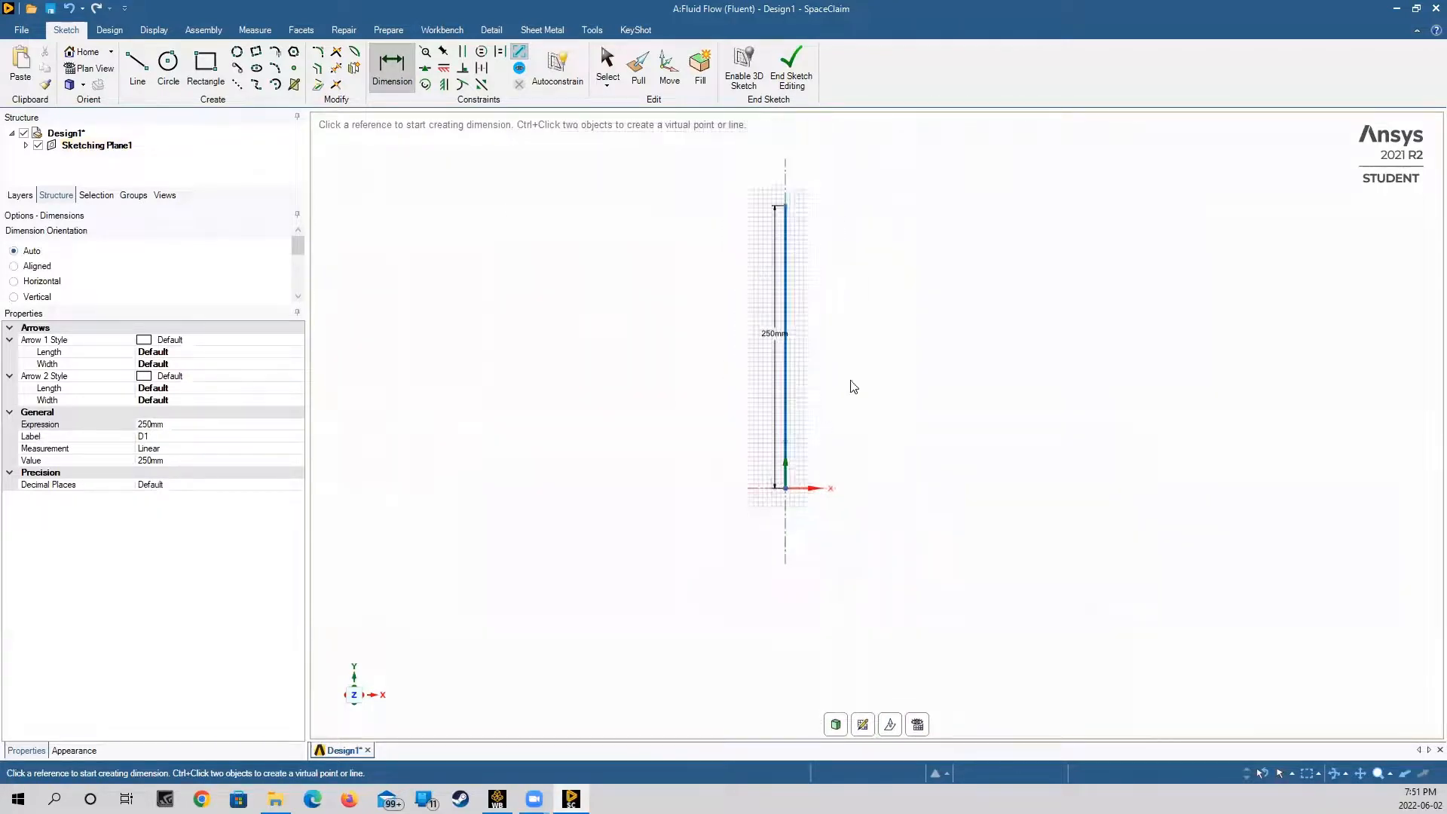
scroll(895, 317, "up", 1)
scroll(545, 361, "down", 1)
scroll(956, 354, "up", 1)
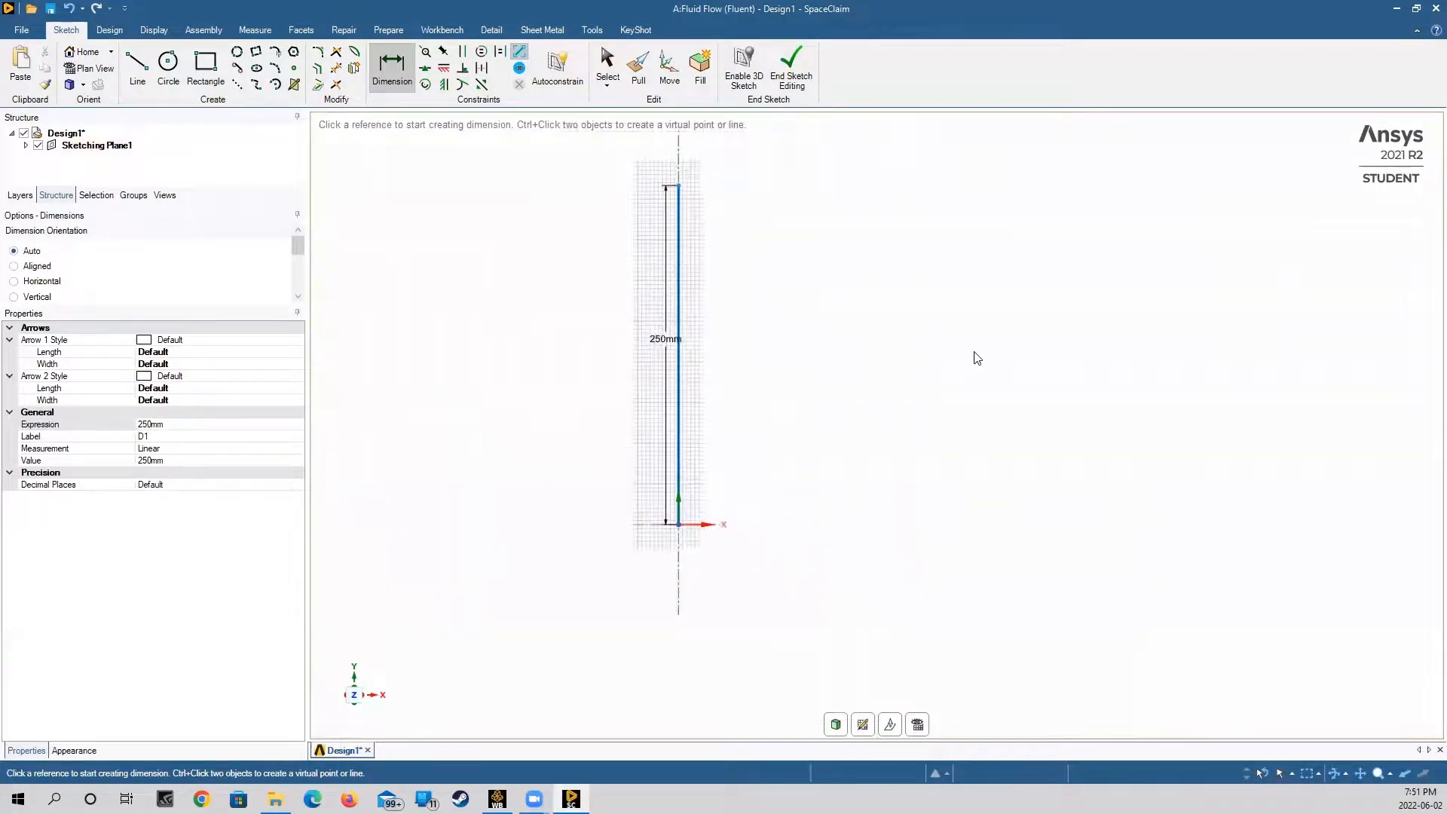
left_click(137, 66)
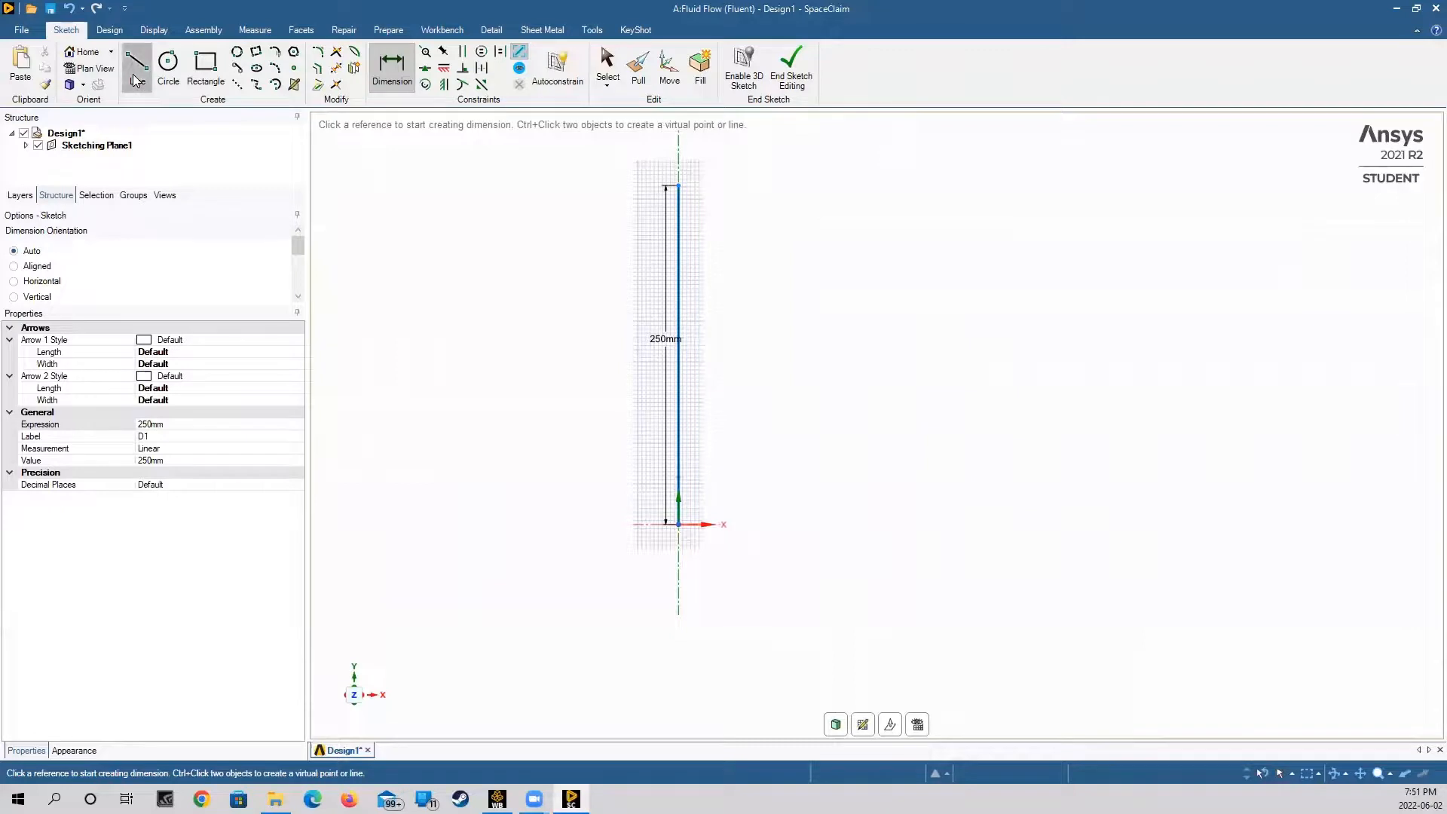
left_click(678, 525)
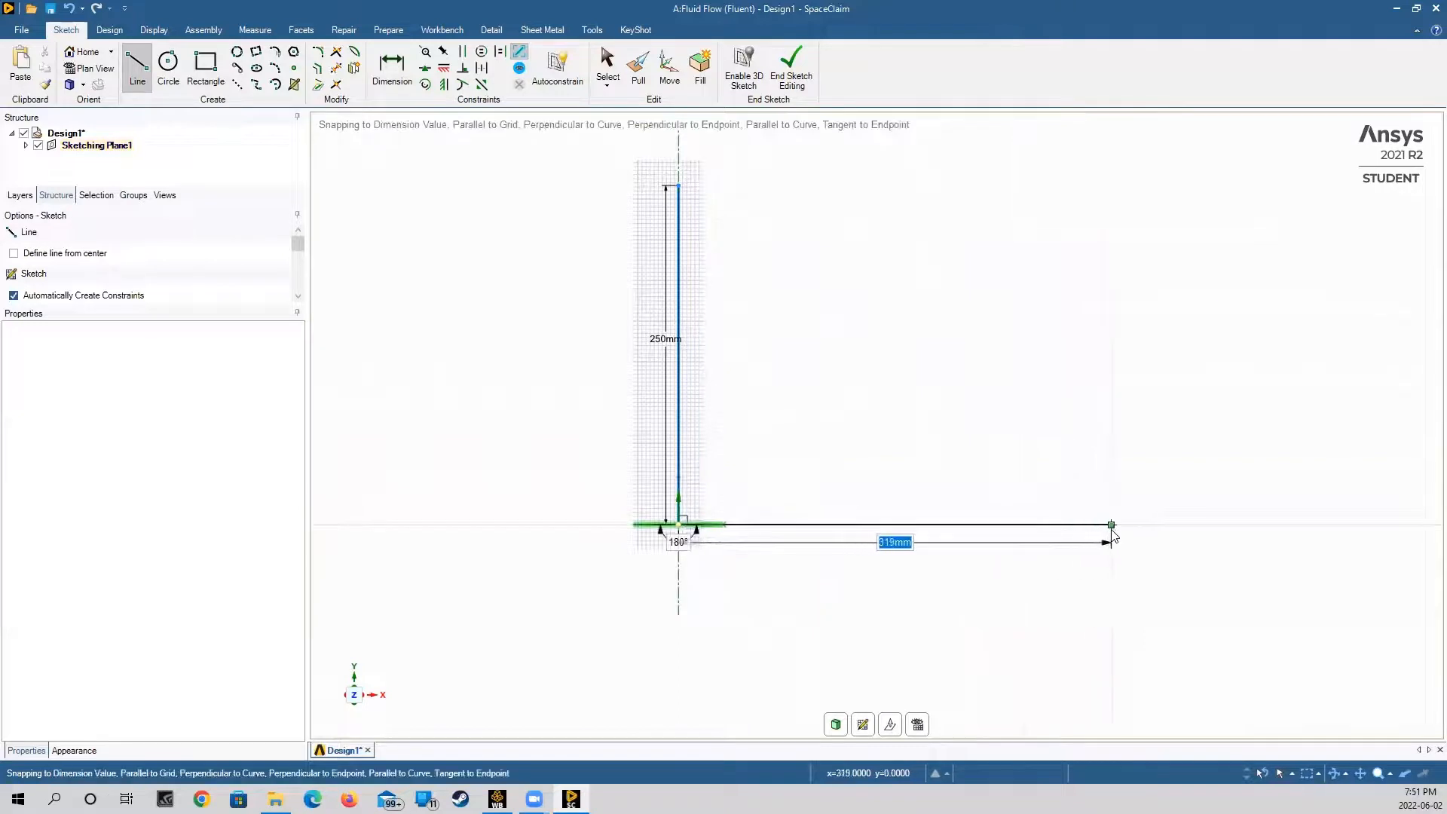
left_click(1109, 525)
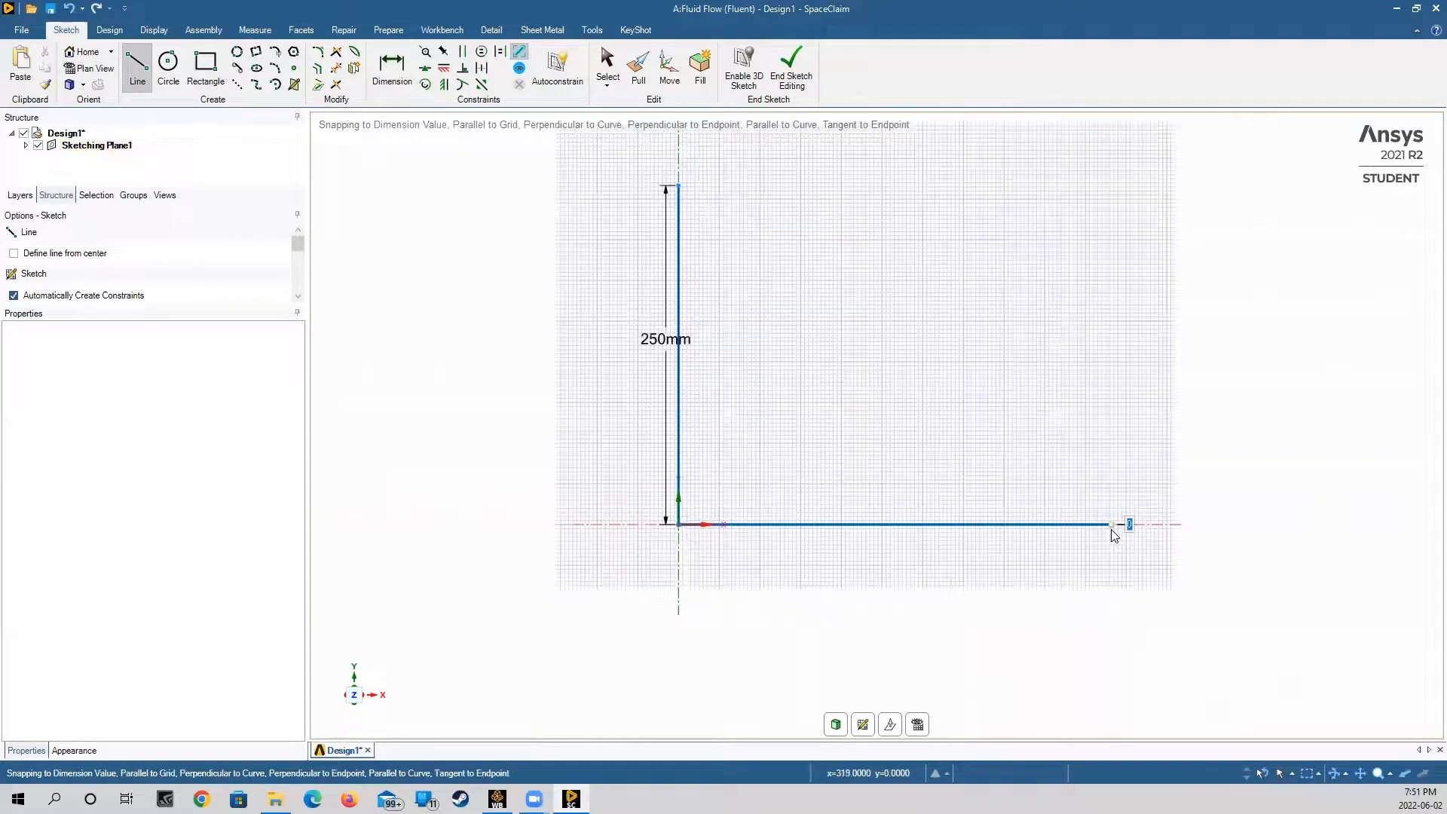
Dimension the horizontal base line below it and set its length to 850 mm
left_click(392, 68)
left_click(910, 525)
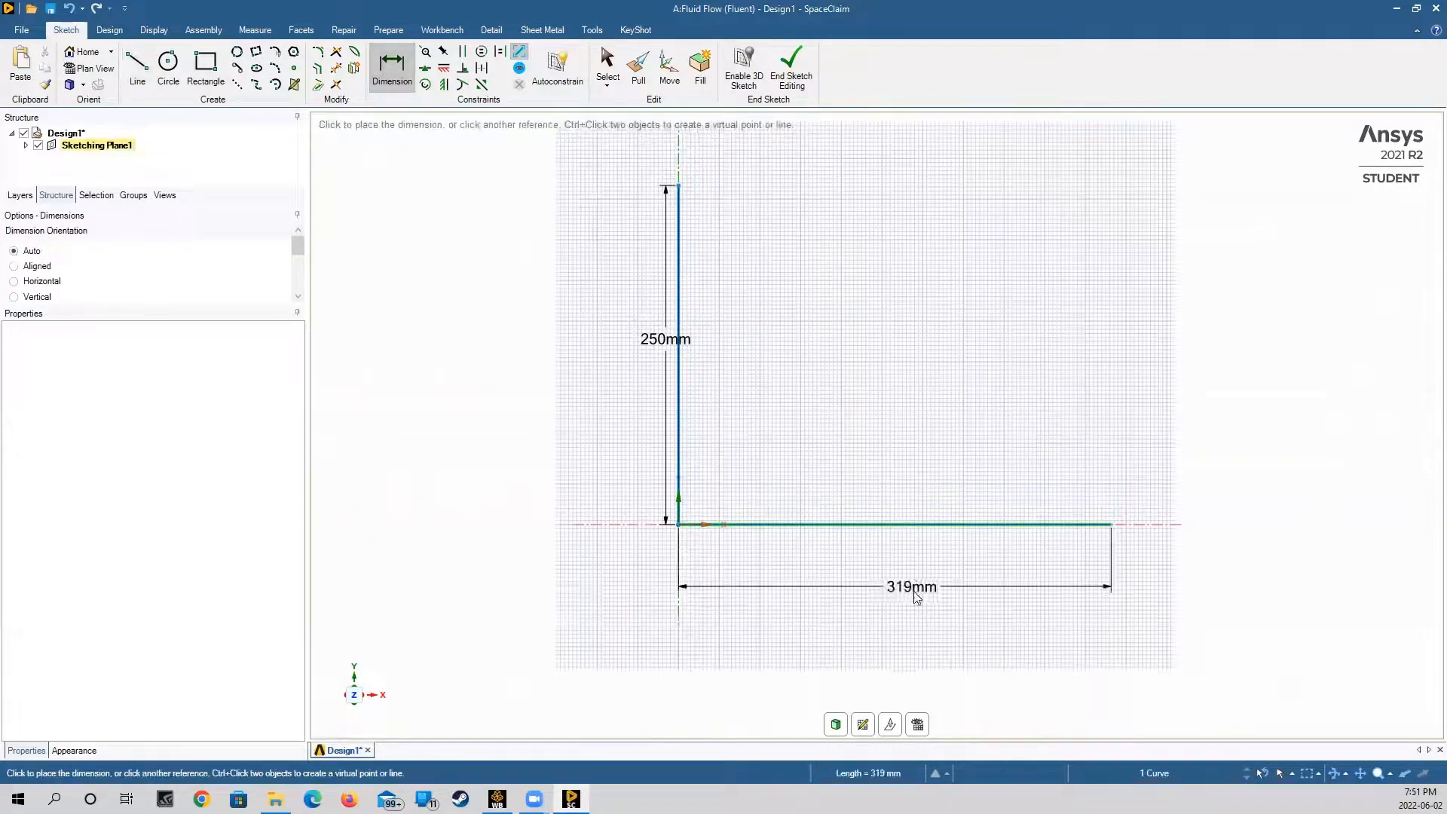
left_click(906, 577)
double_click(904, 576)
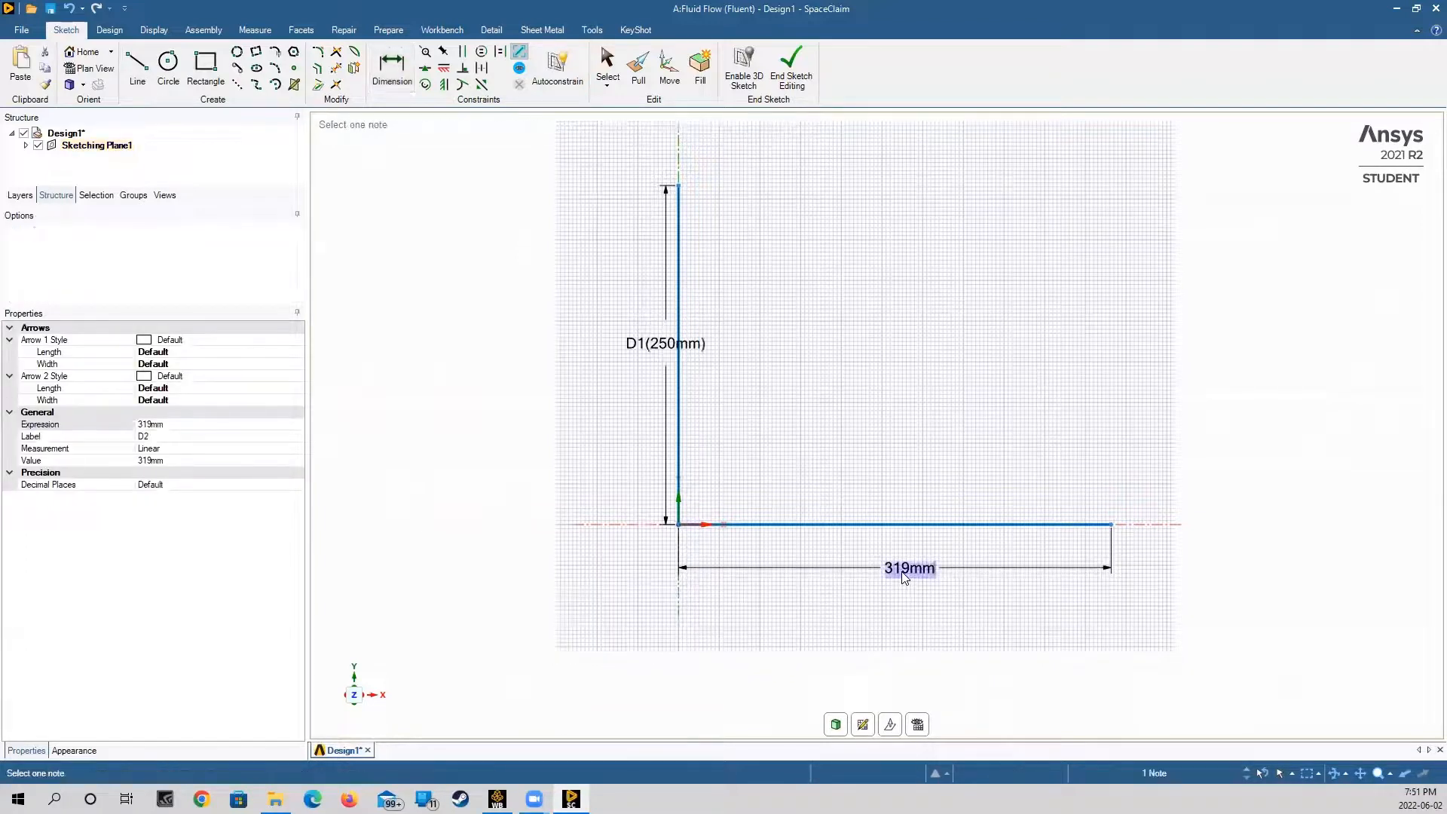
type("850")
key("Return")
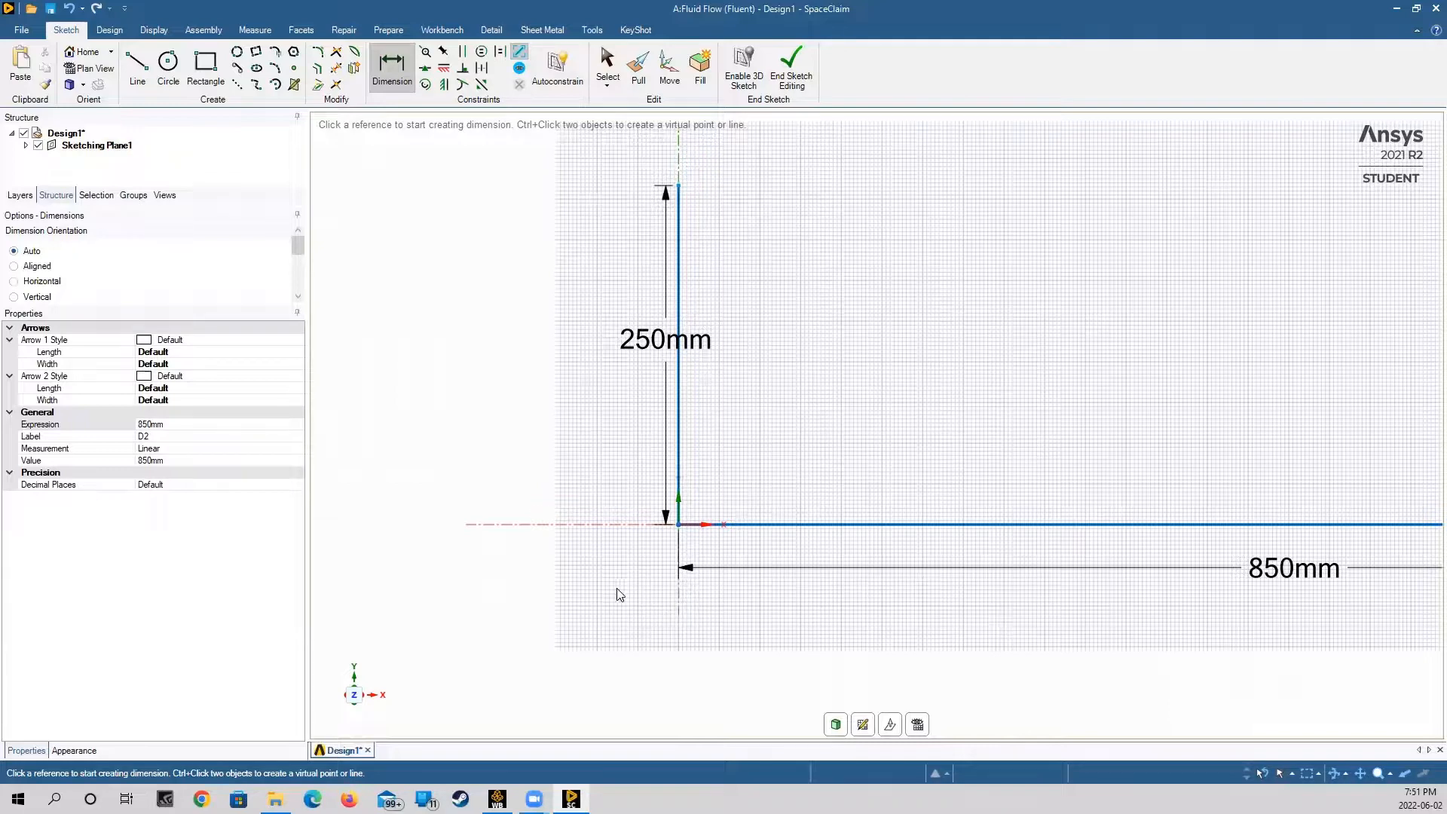
Sketch a vertical line about 281 mm long upward from the right end of the base line
scroll(599, 599, "down", 1)
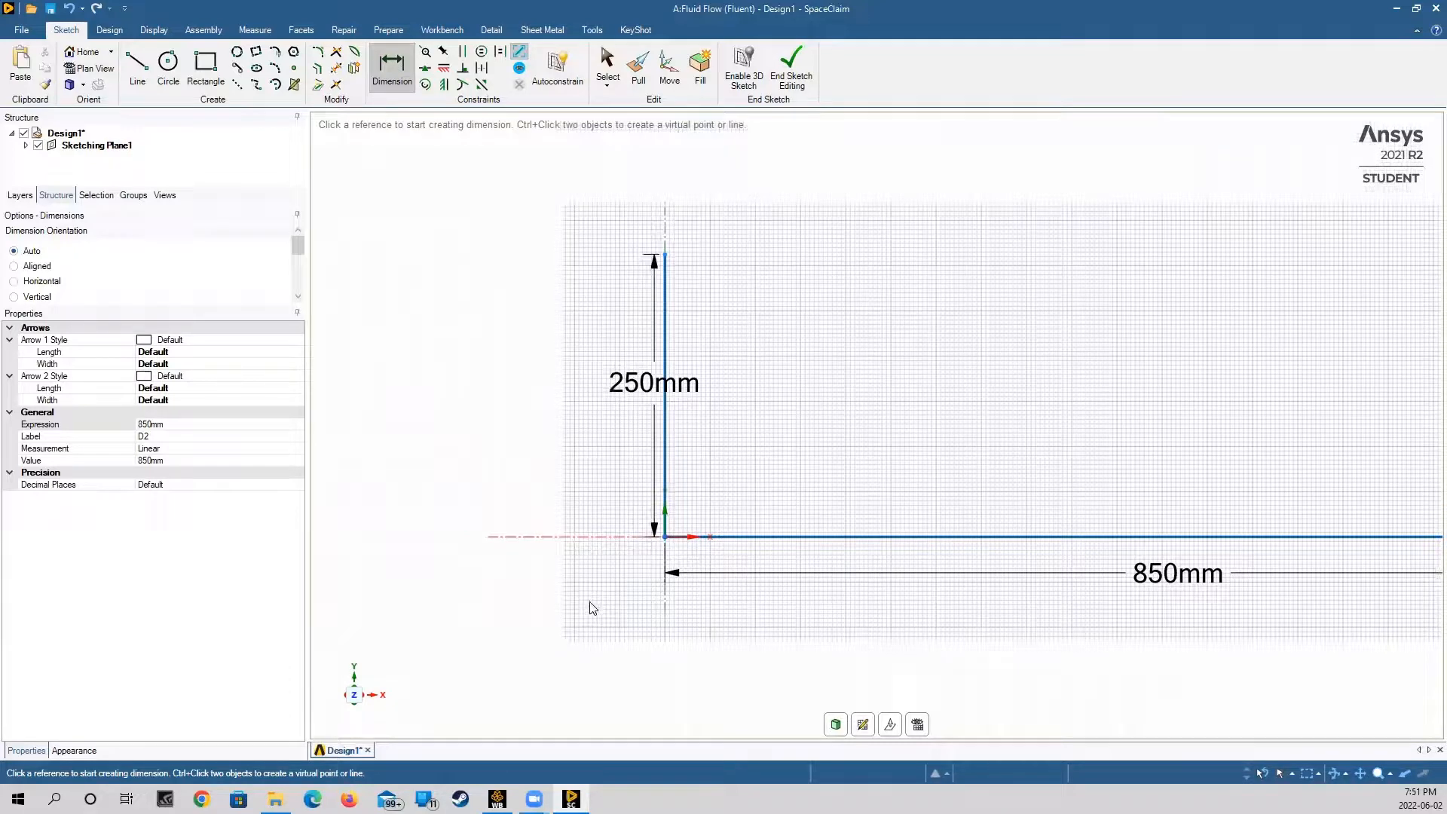
scroll(1081, 580, "down", 2)
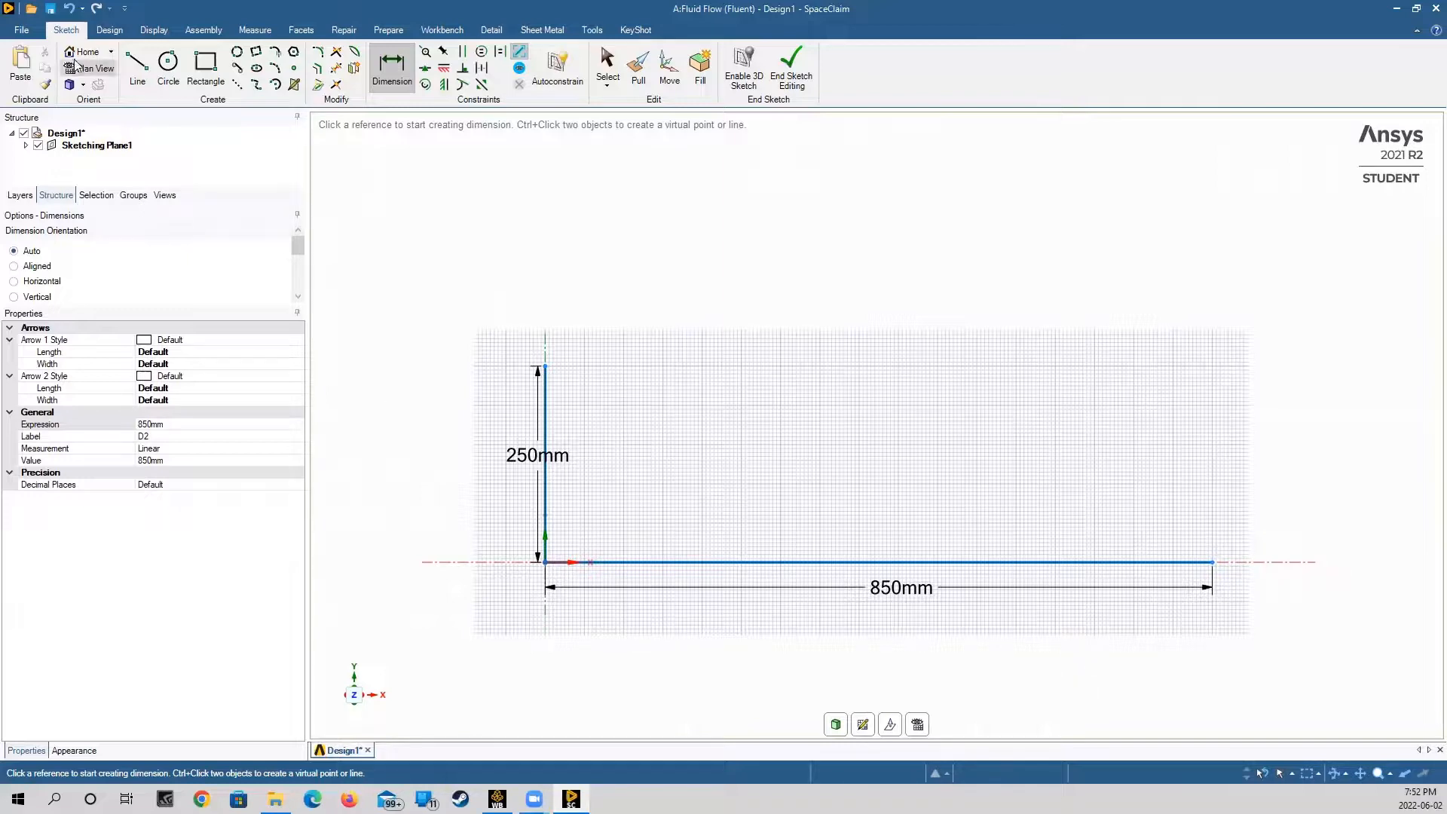
left_click(139, 72)
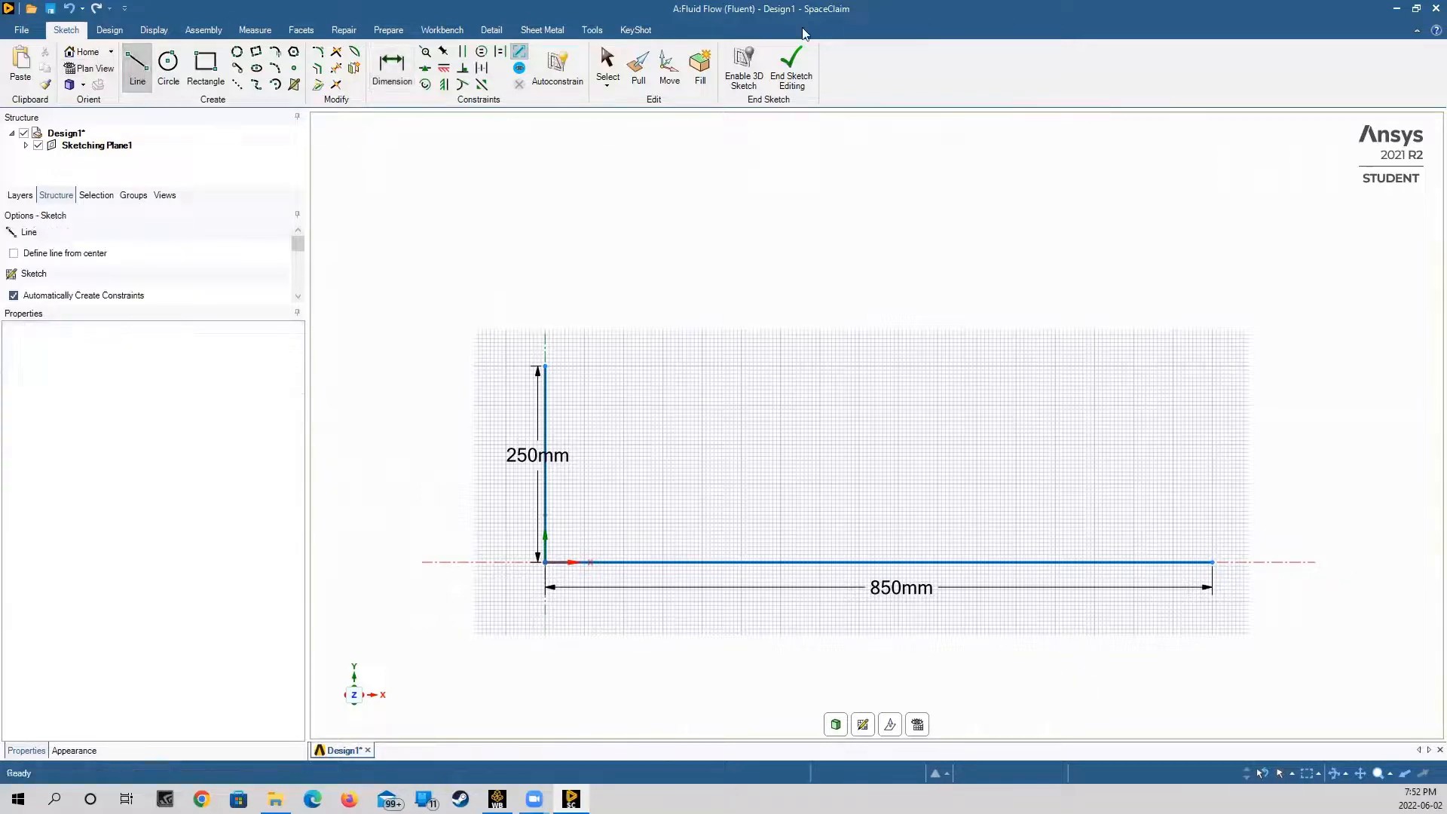
left_click(1212, 561)
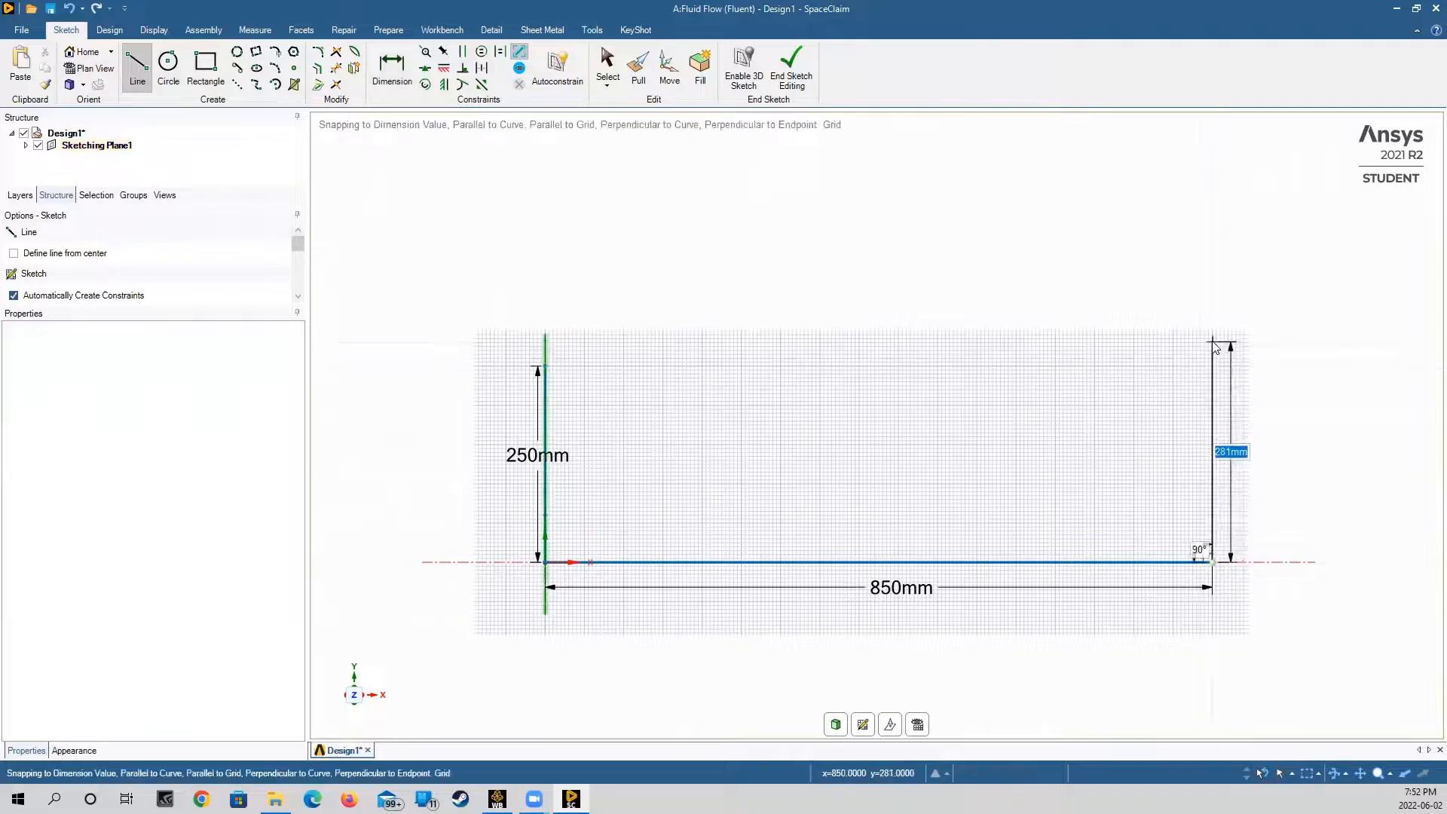
left_click(1213, 344)
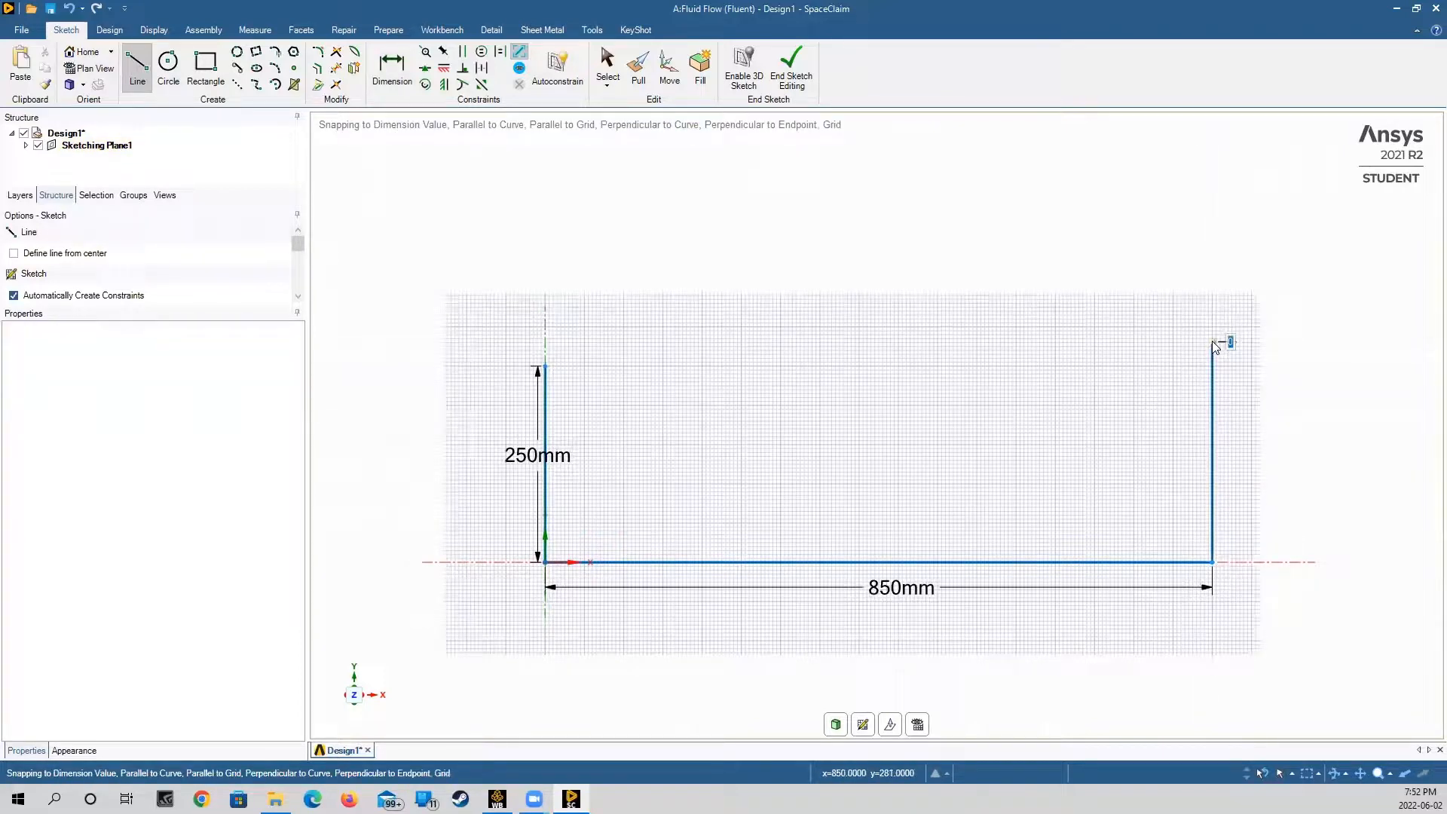
Dimension the right vertical line on its outer side and set its length to 290 mm
left_click(392, 68)
left_click(1213, 457)
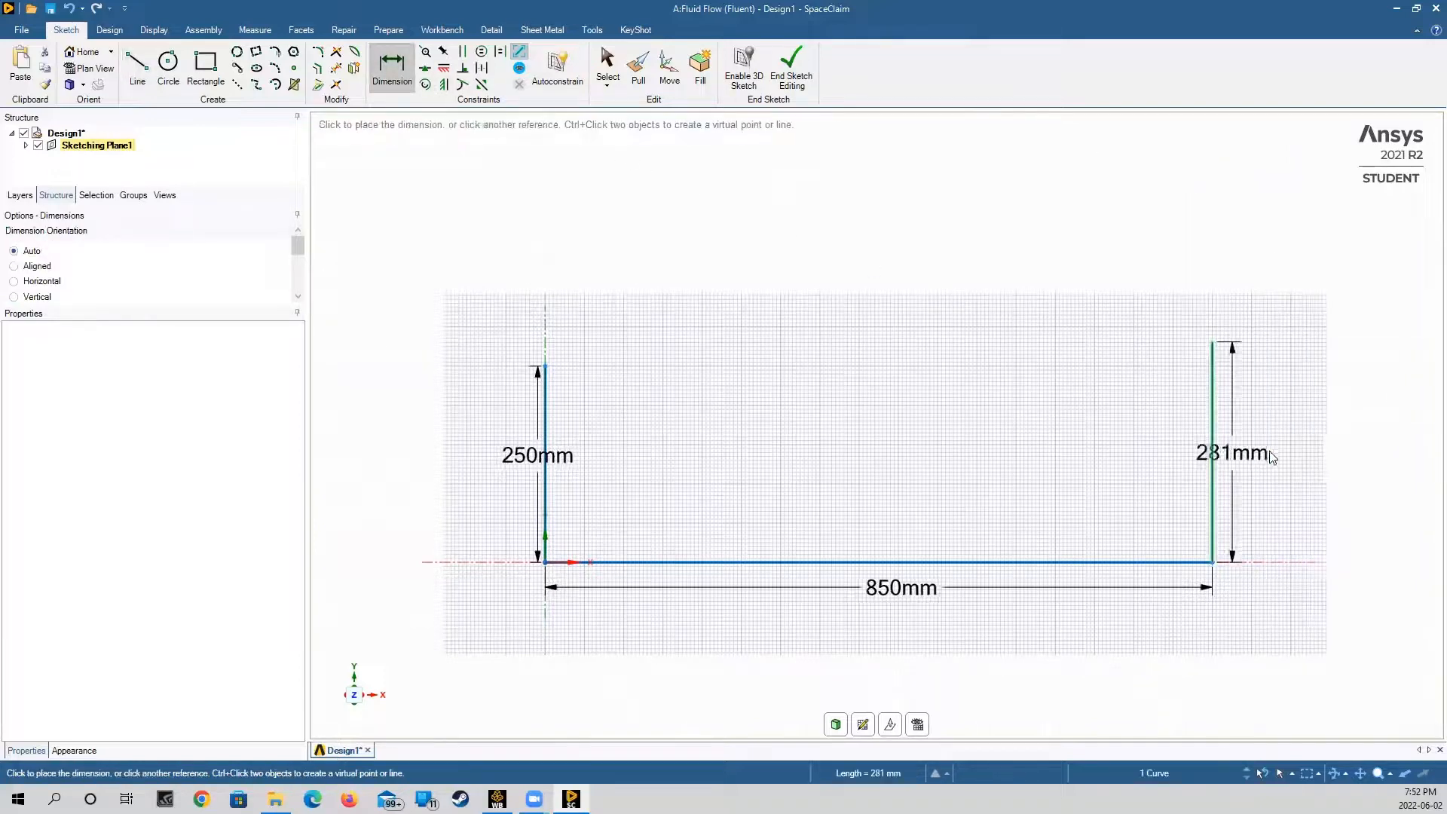
left_click(1289, 453)
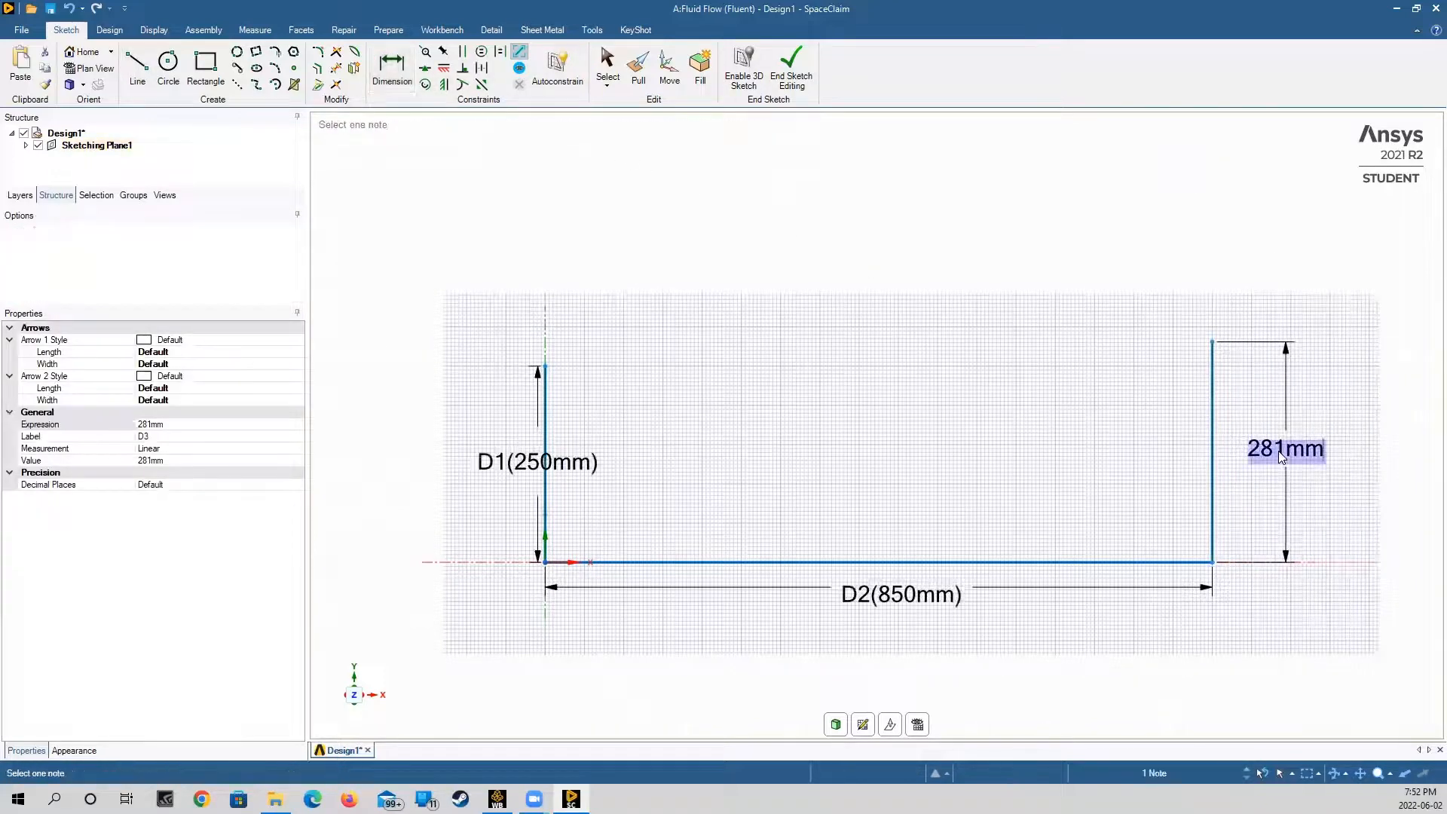
type("290")
key("Return")
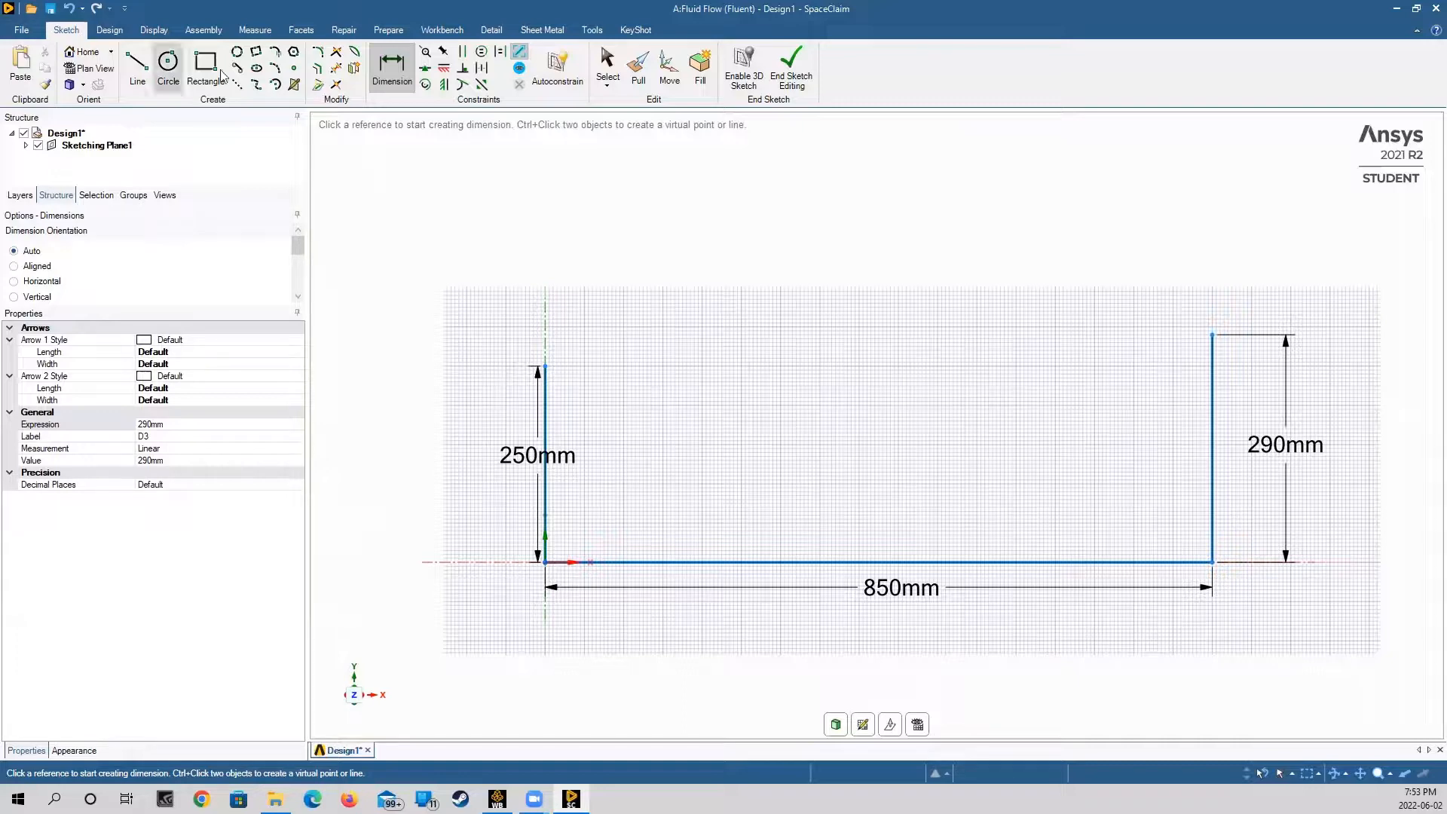
Place a sketch point between the two vertical lines and dimension it 350 mm horizontally from the left line
left_click(293, 69)
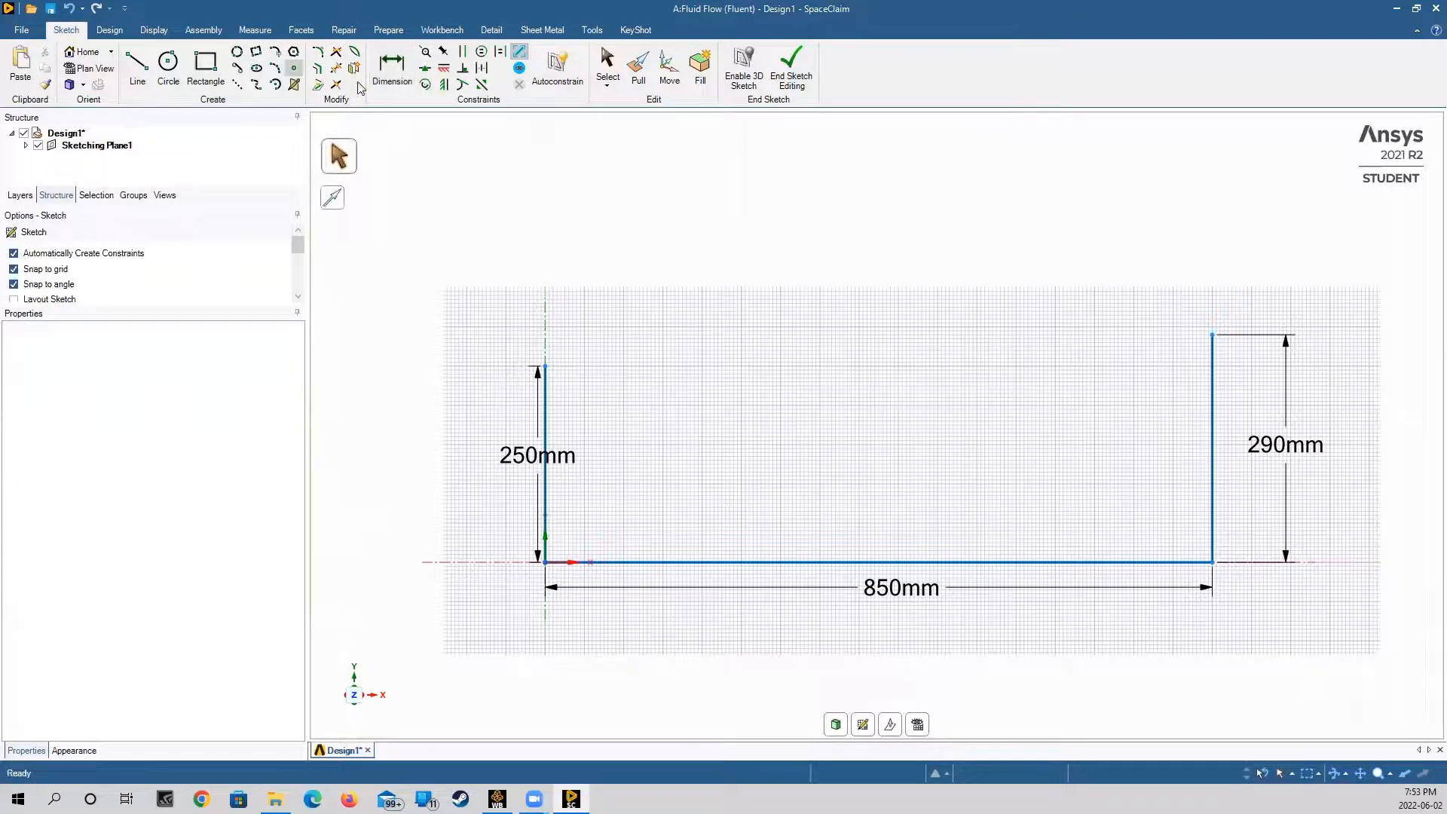
left_click(827, 446)
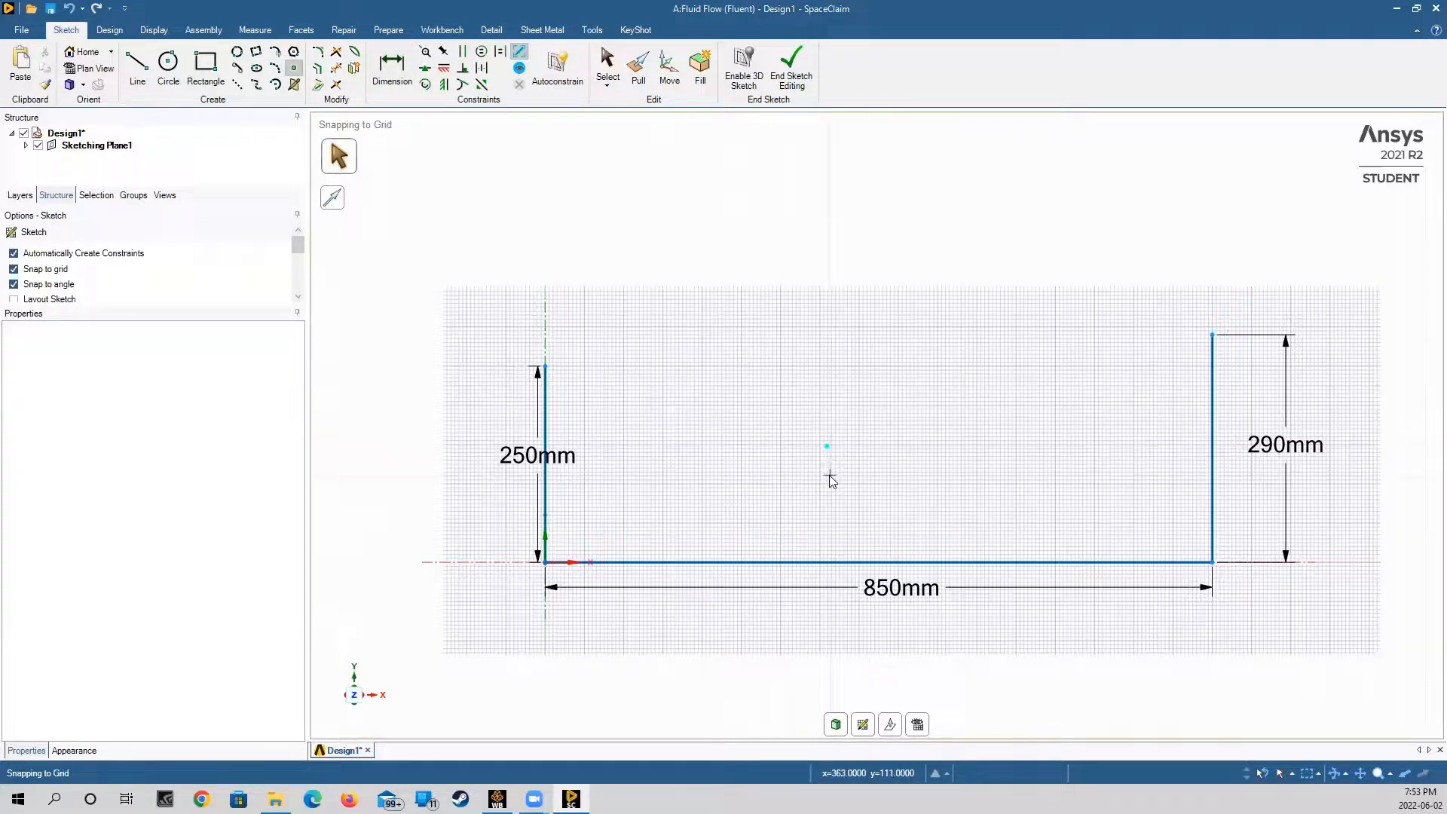
left_click(392, 69)
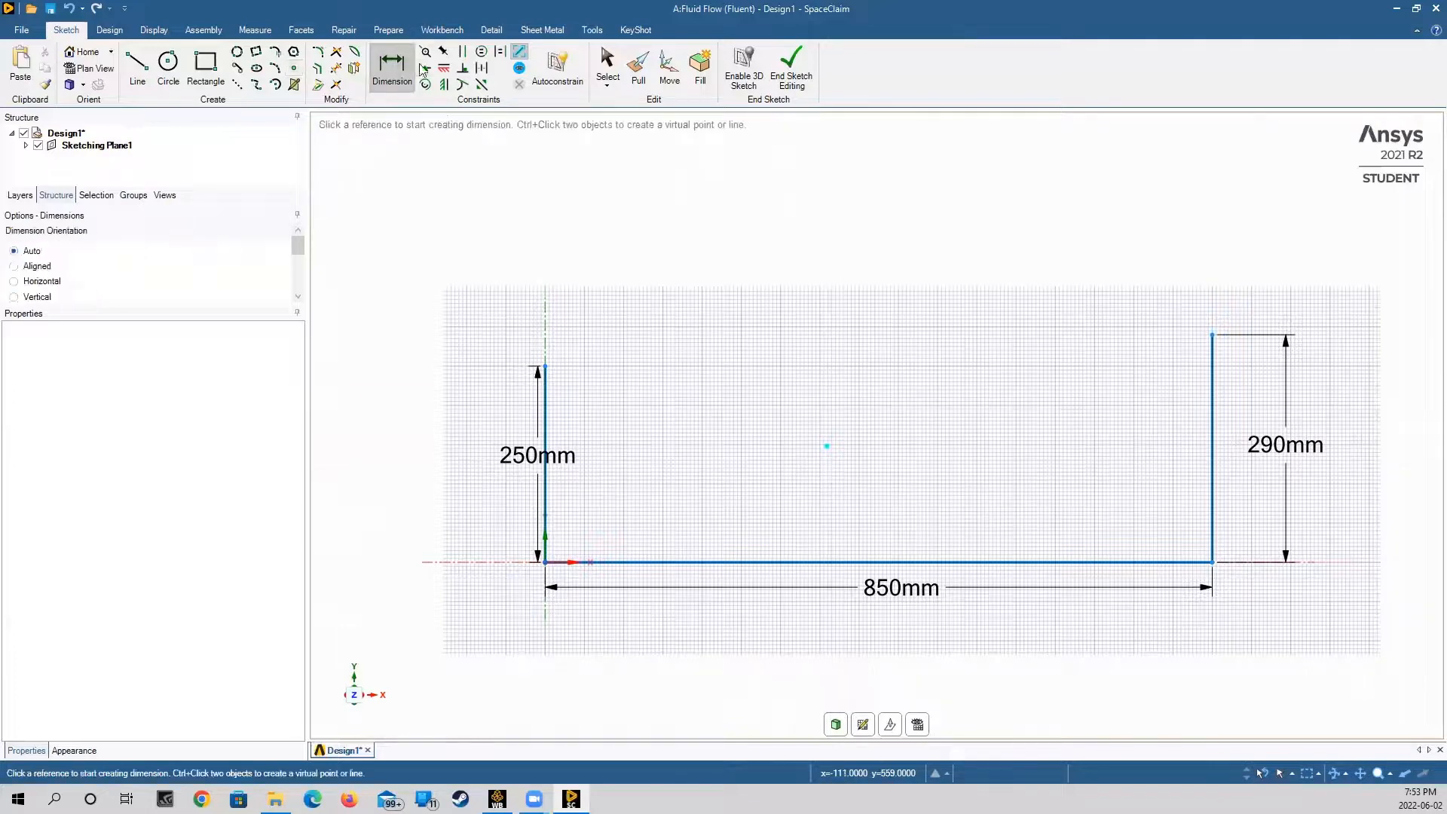
left_click(546, 408)
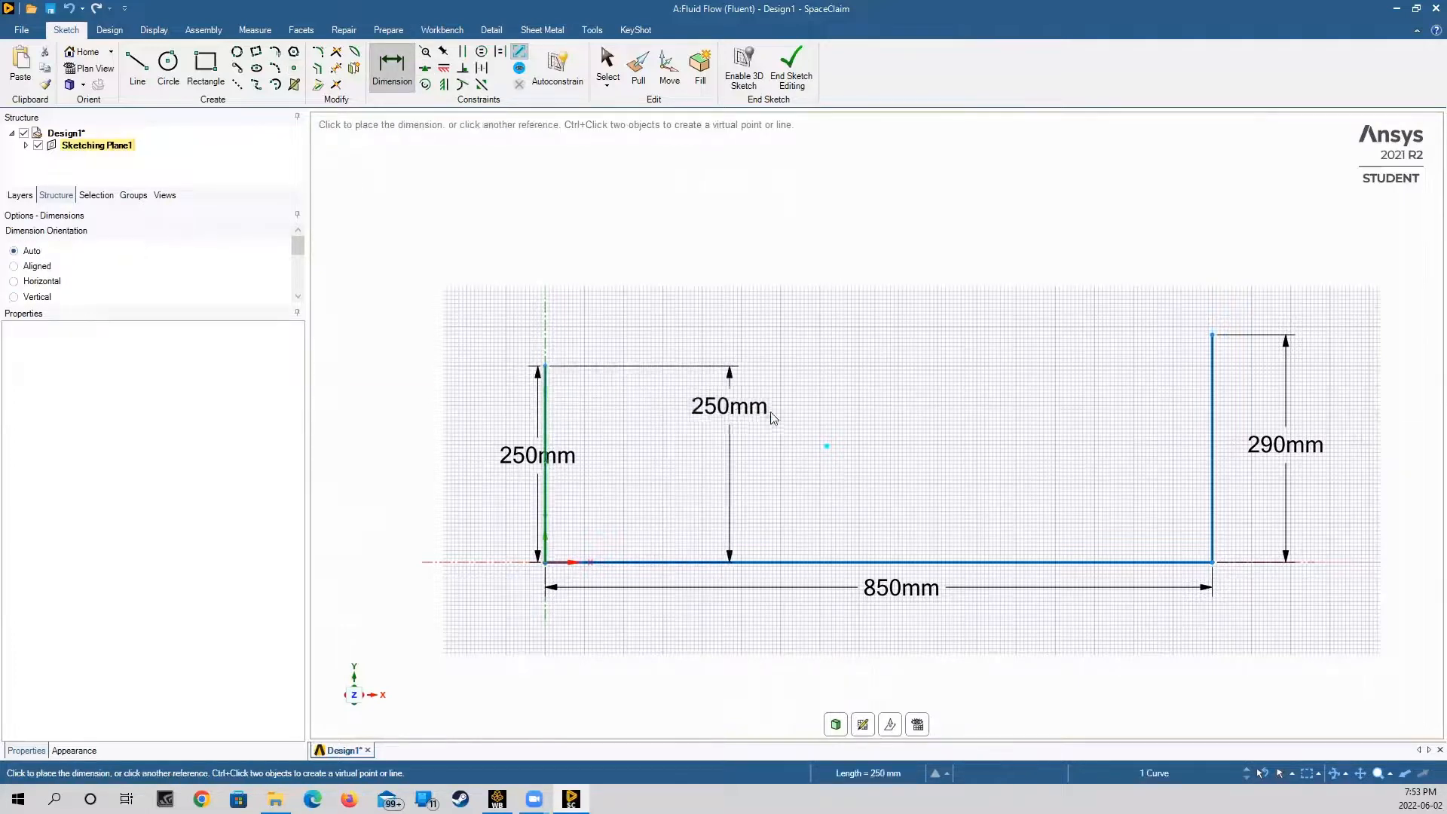
left_click(826, 446)
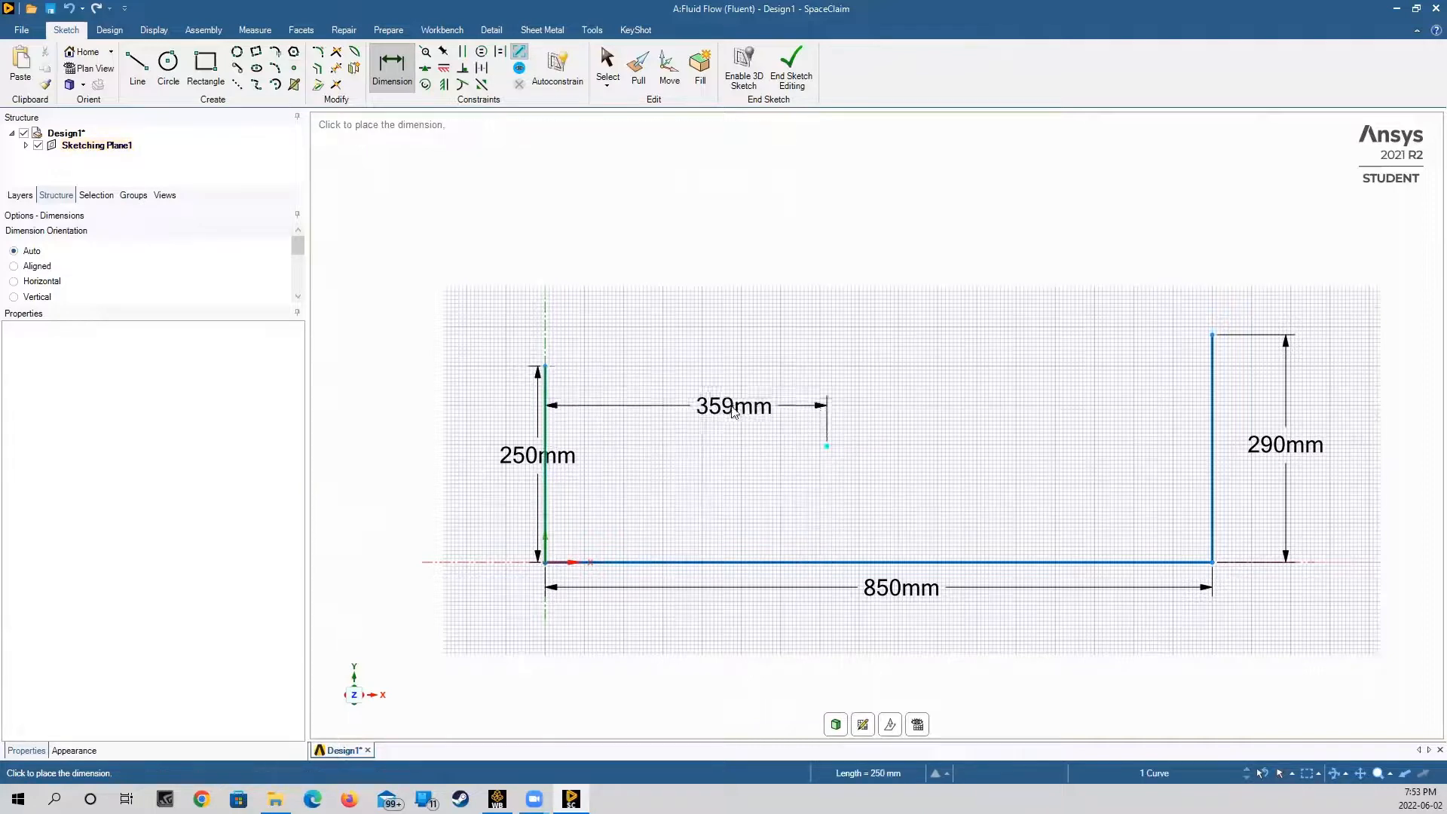
left_click(730, 412)
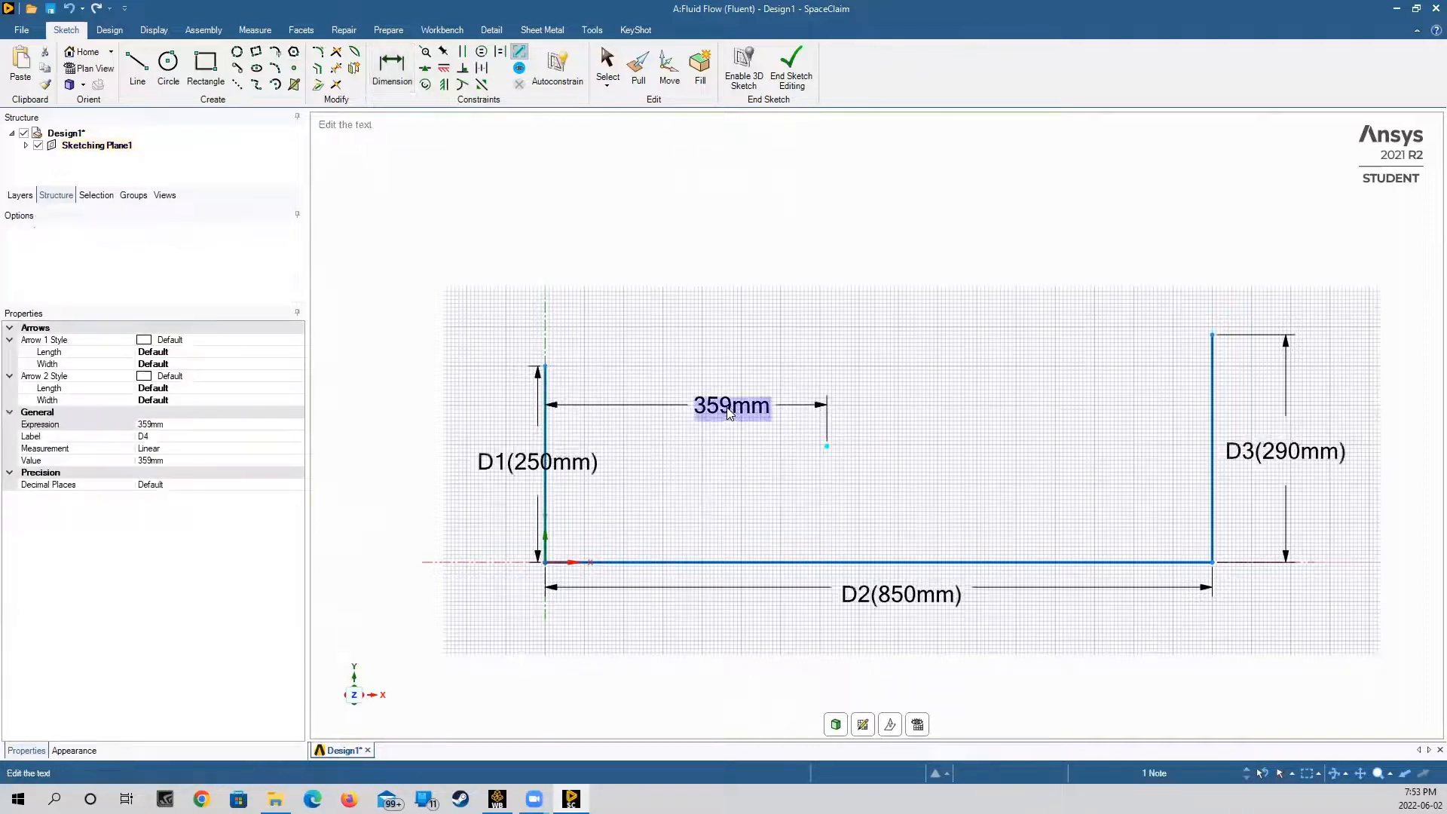
type("350")
key("Return")
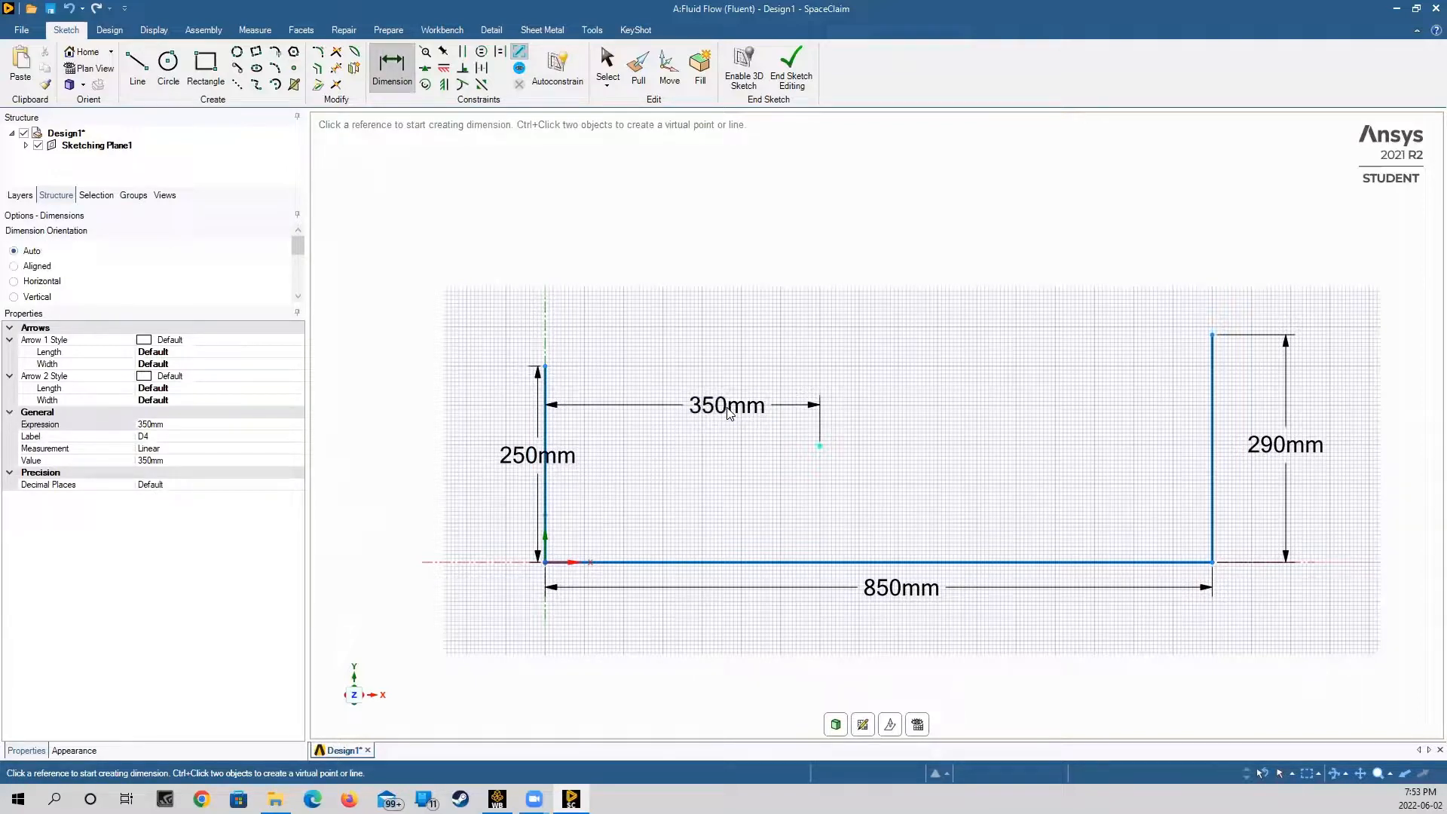
Dimension the sketch point vertically from the base line and set its height to 186.5 mm
left_click(821, 448)
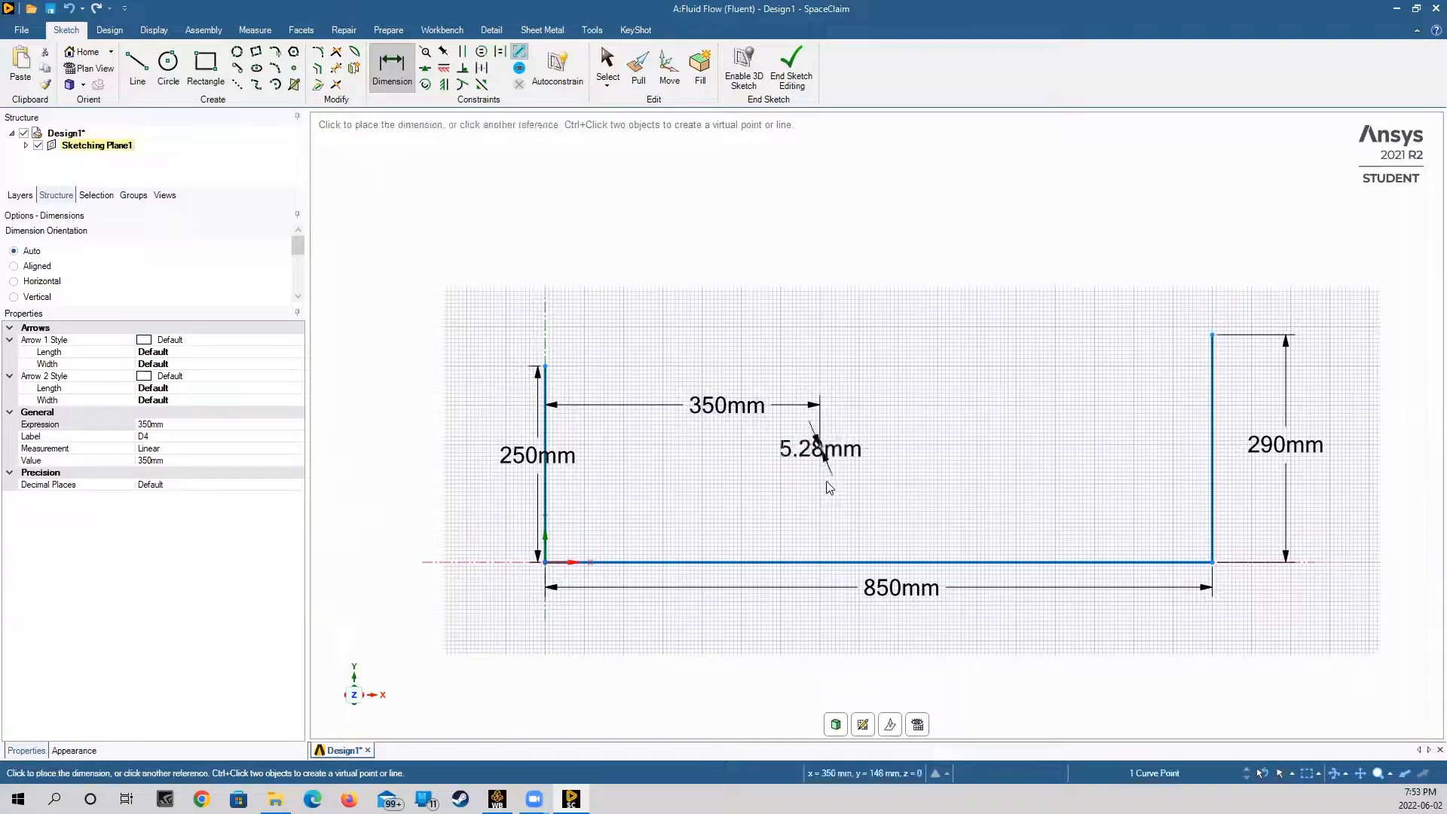
left_click(823, 566)
left_click(855, 507)
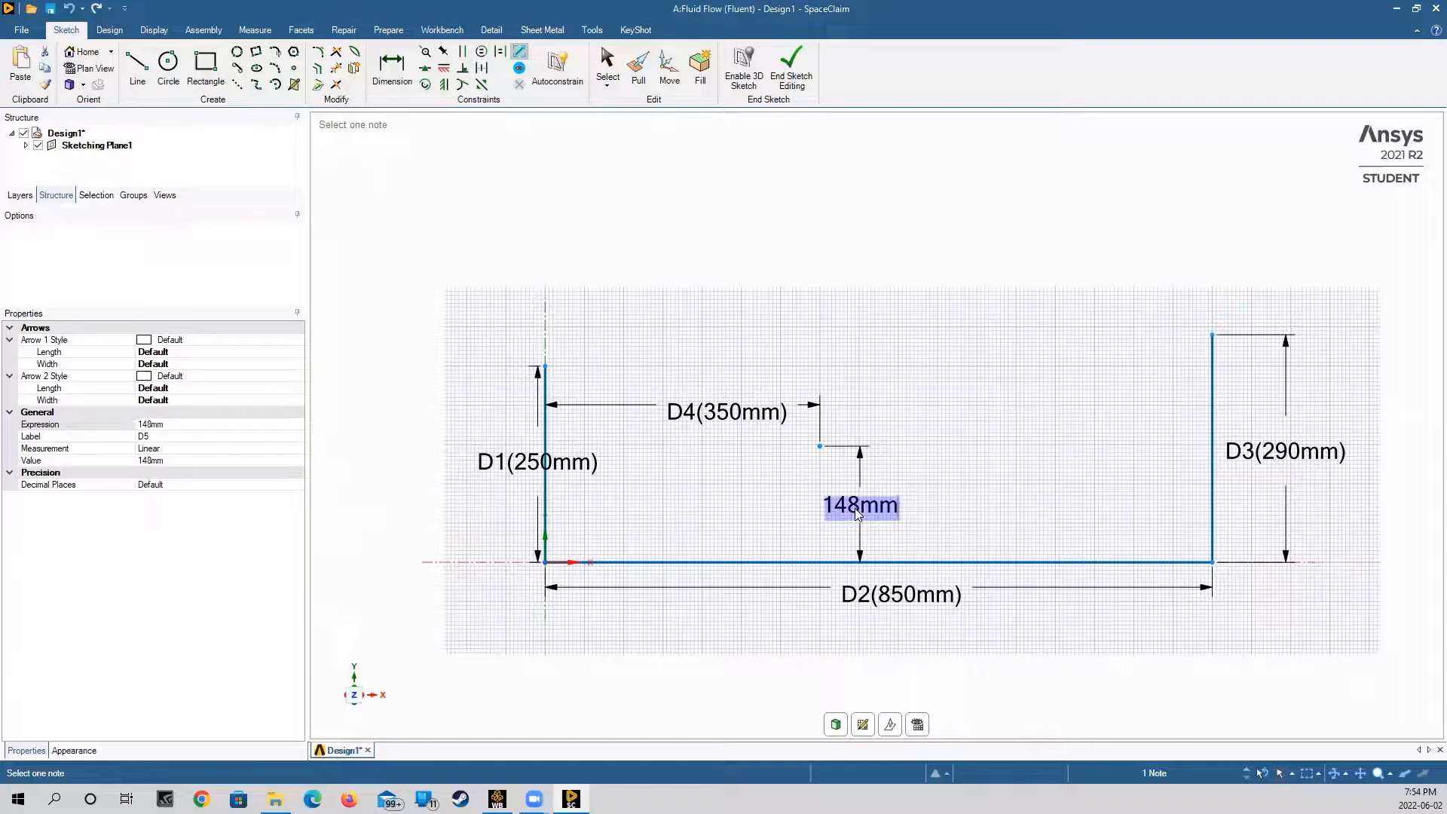
type("186.5")
key("Return")
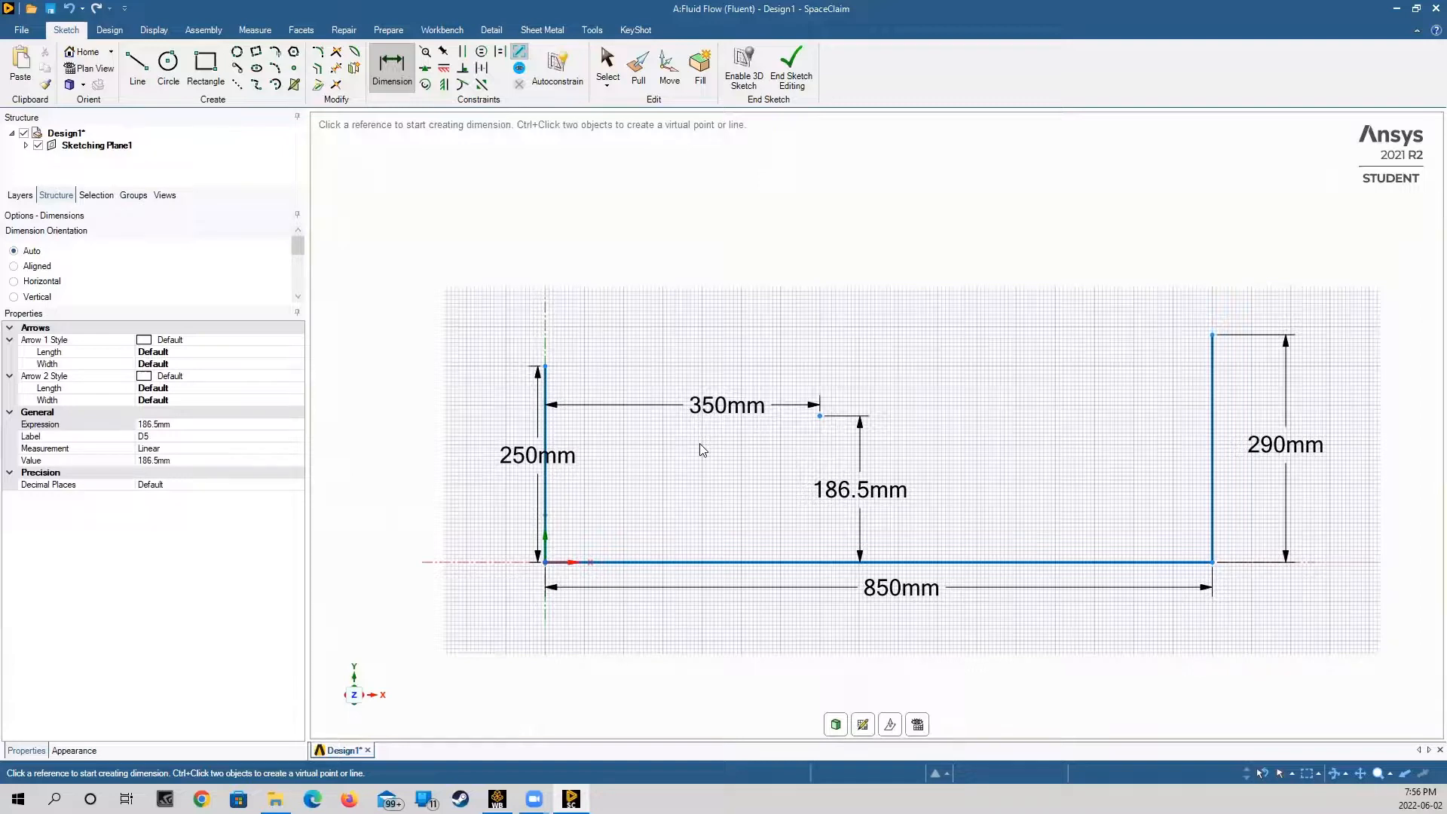
Draw a spline from the left line's upper end through the 186.5 mm high sketch point to the right line's upper end
left_click(257, 85)
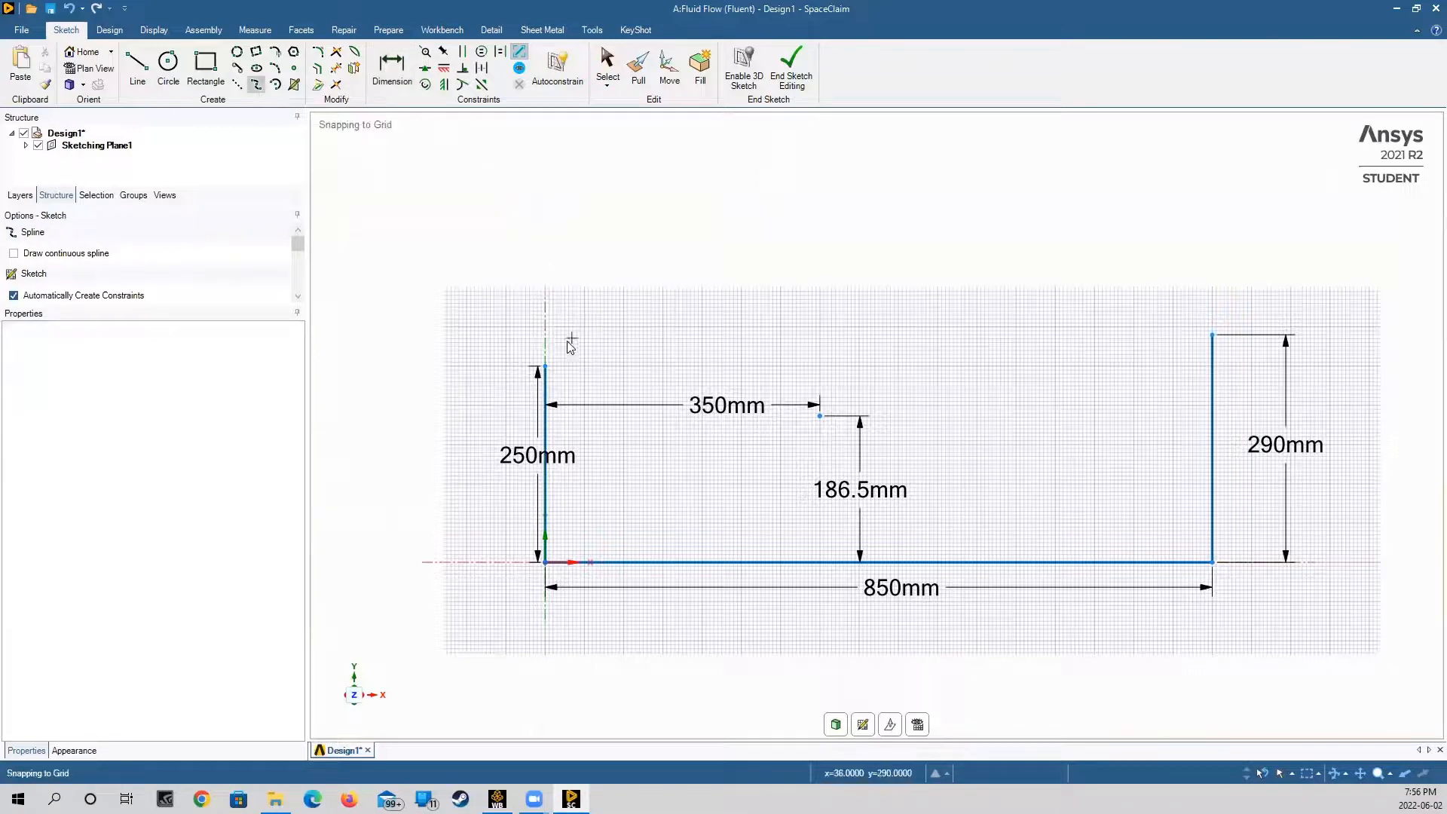
left_click(546, 369)
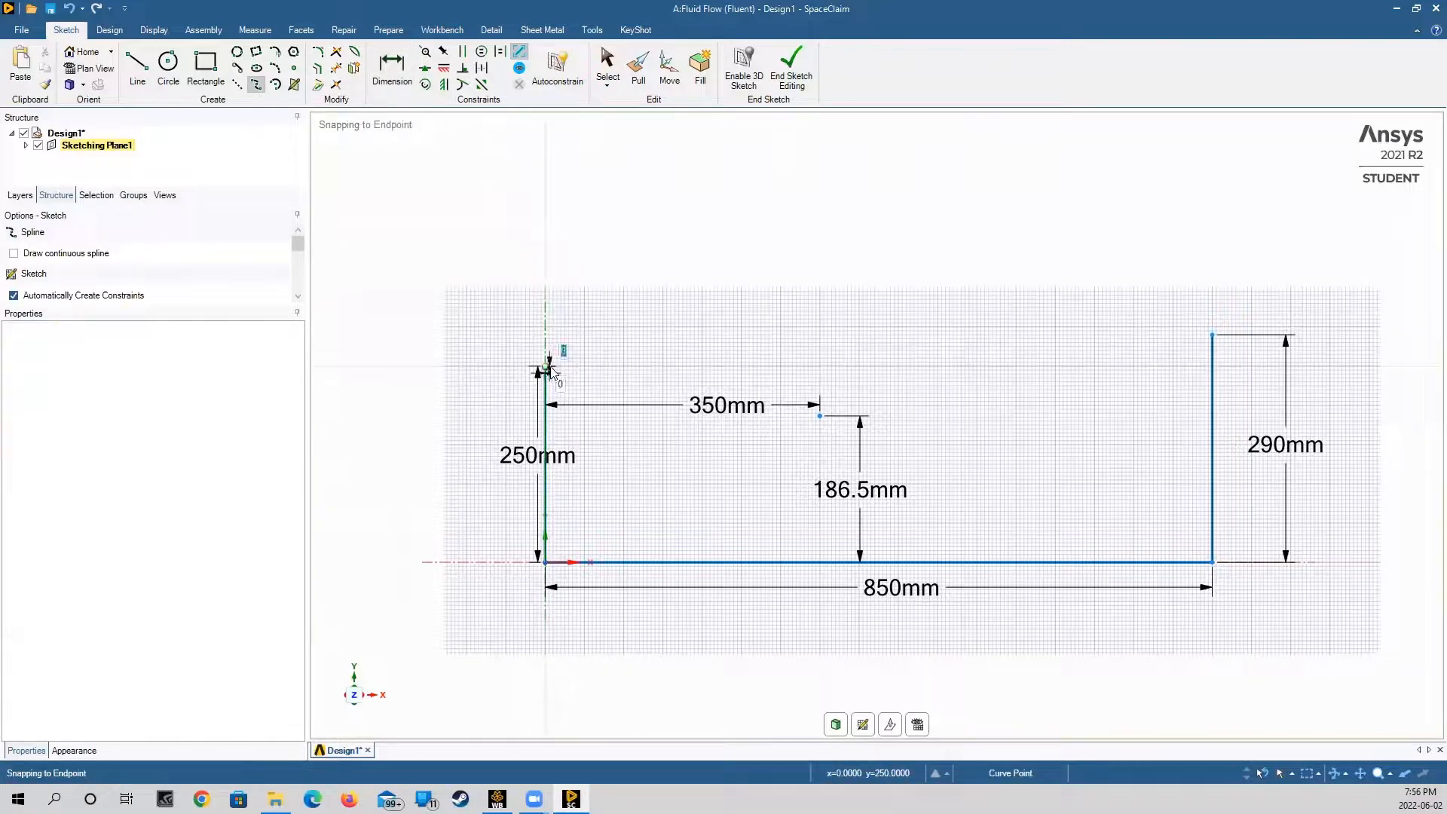
left_click(694, 384)
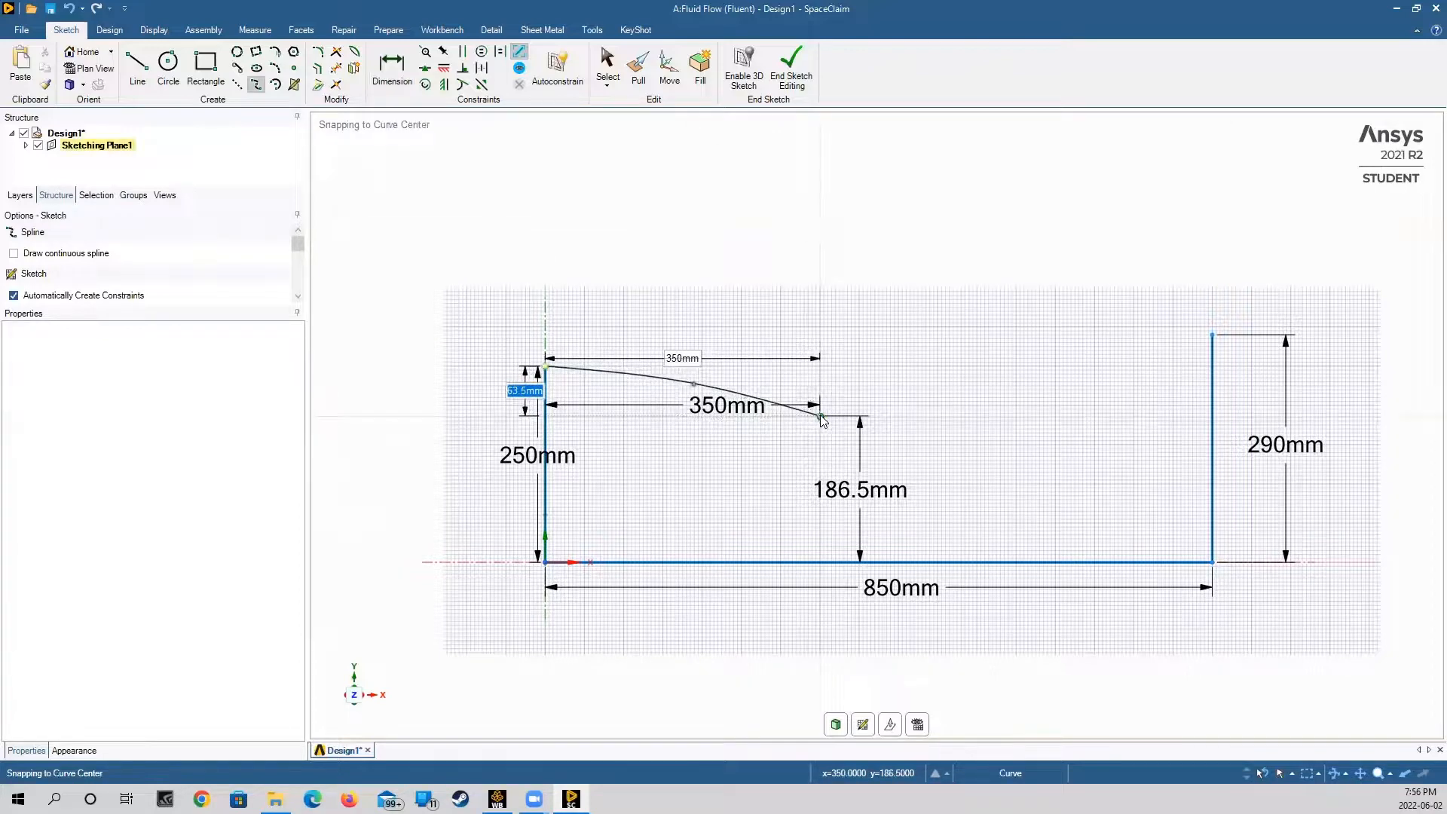
left_click(821, 417)
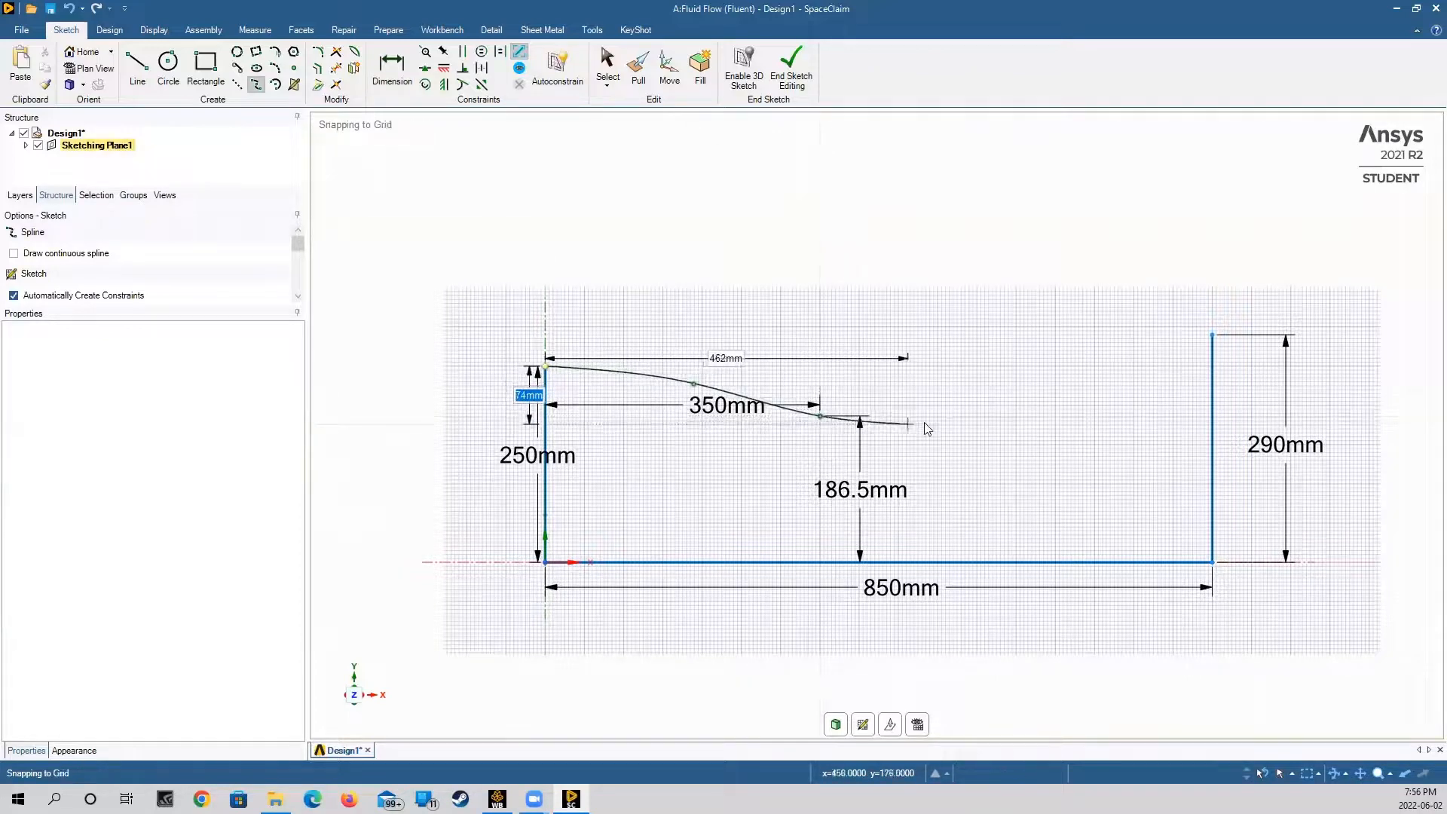
left_click(994, 382)
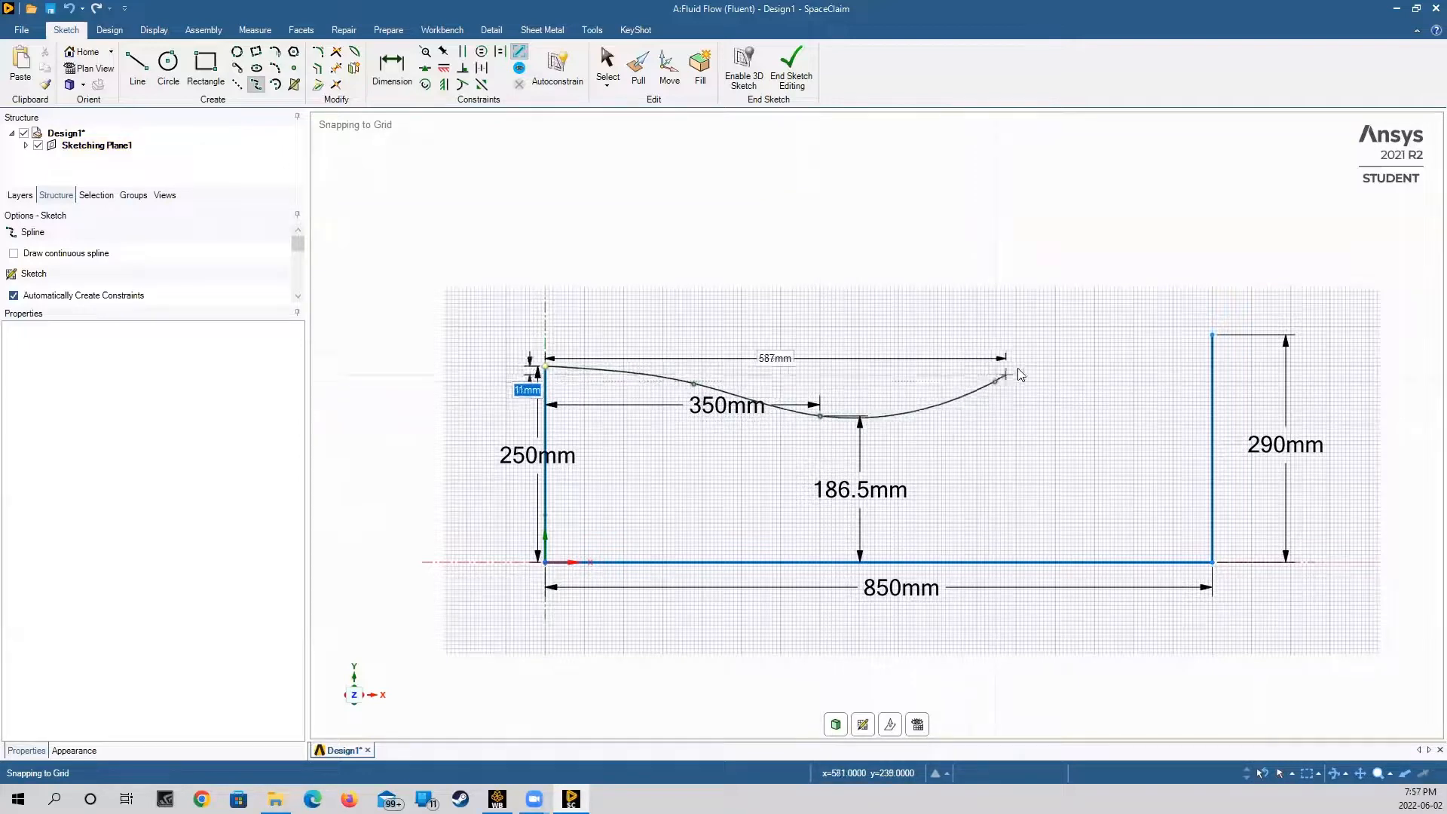
left_click(1212, 336)
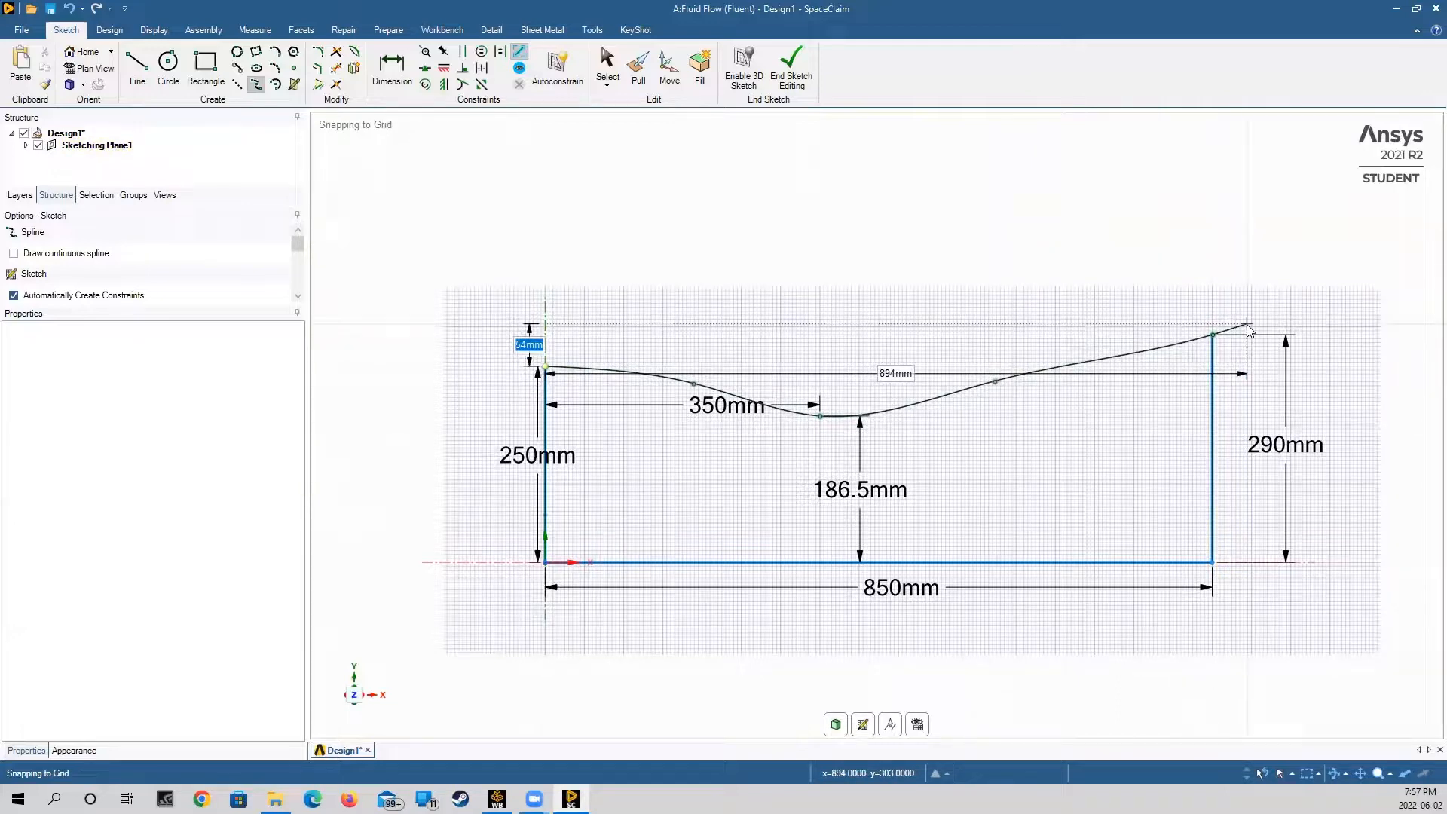
key("Escape")
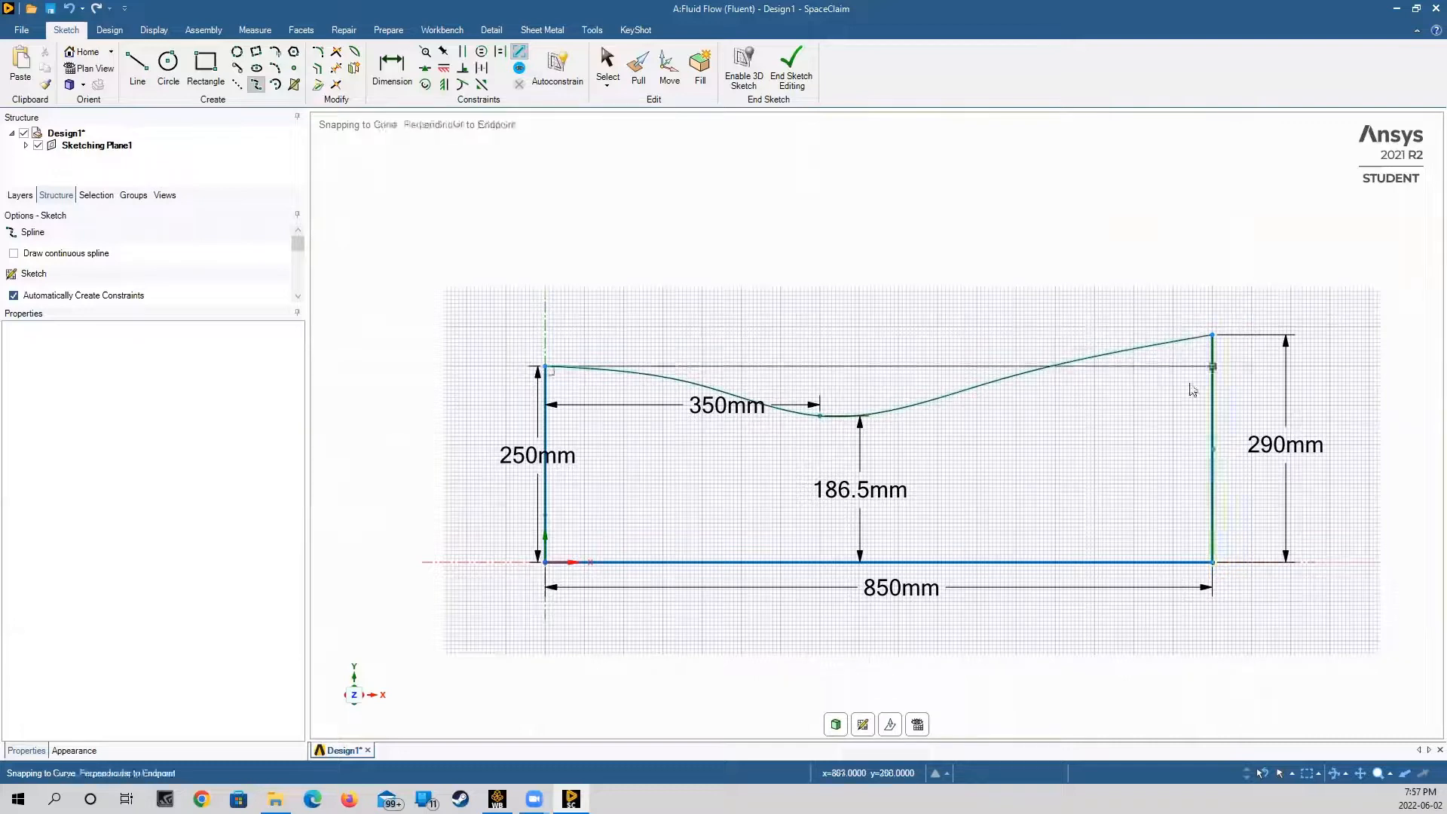
key("Escape")
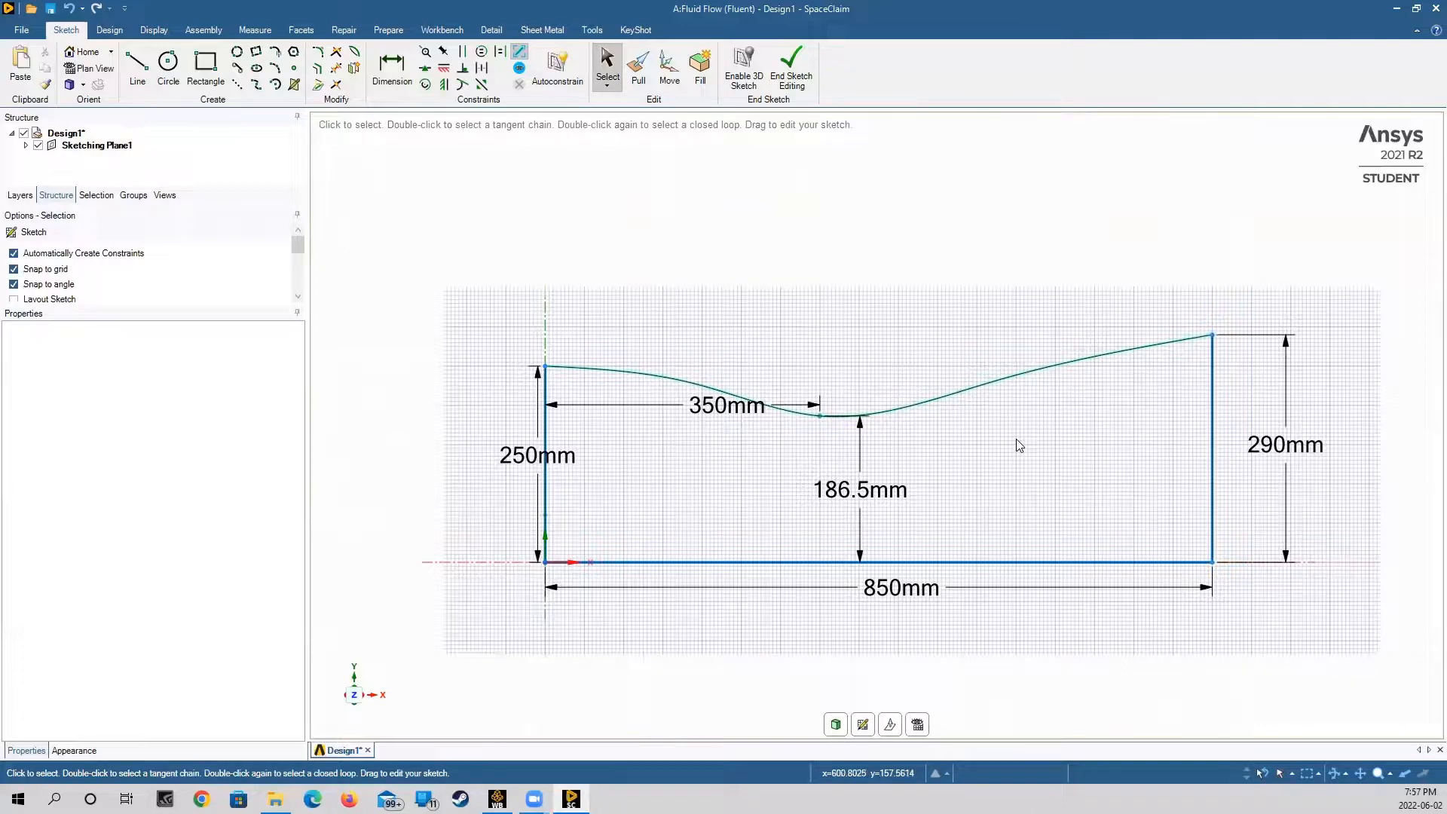
Reshape the spline by raising the control points of its right half and lowering the throat control point to meet the sketch point
left_click(656, 374)
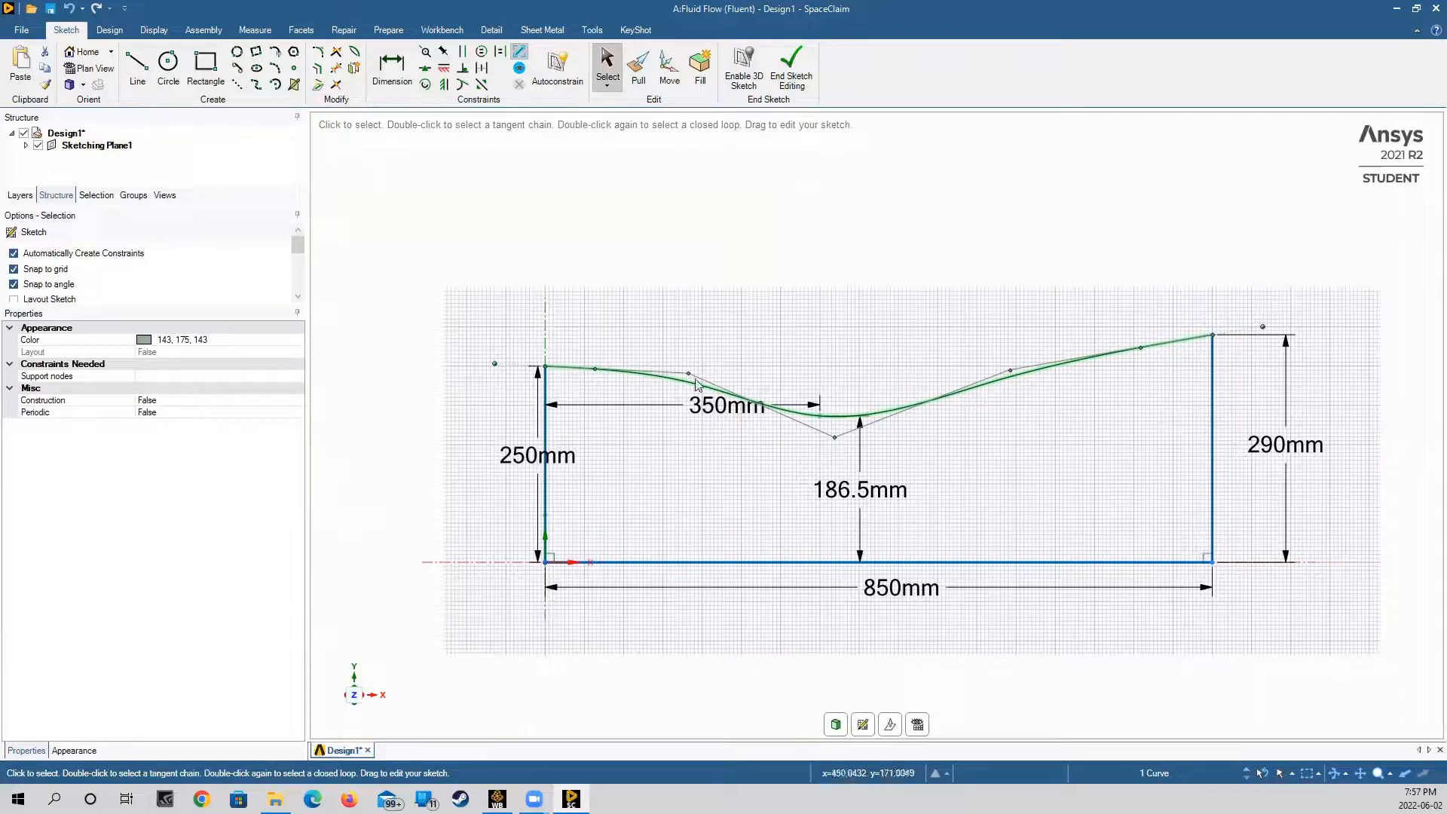
left_click_drag(690, 371, 693, 371)
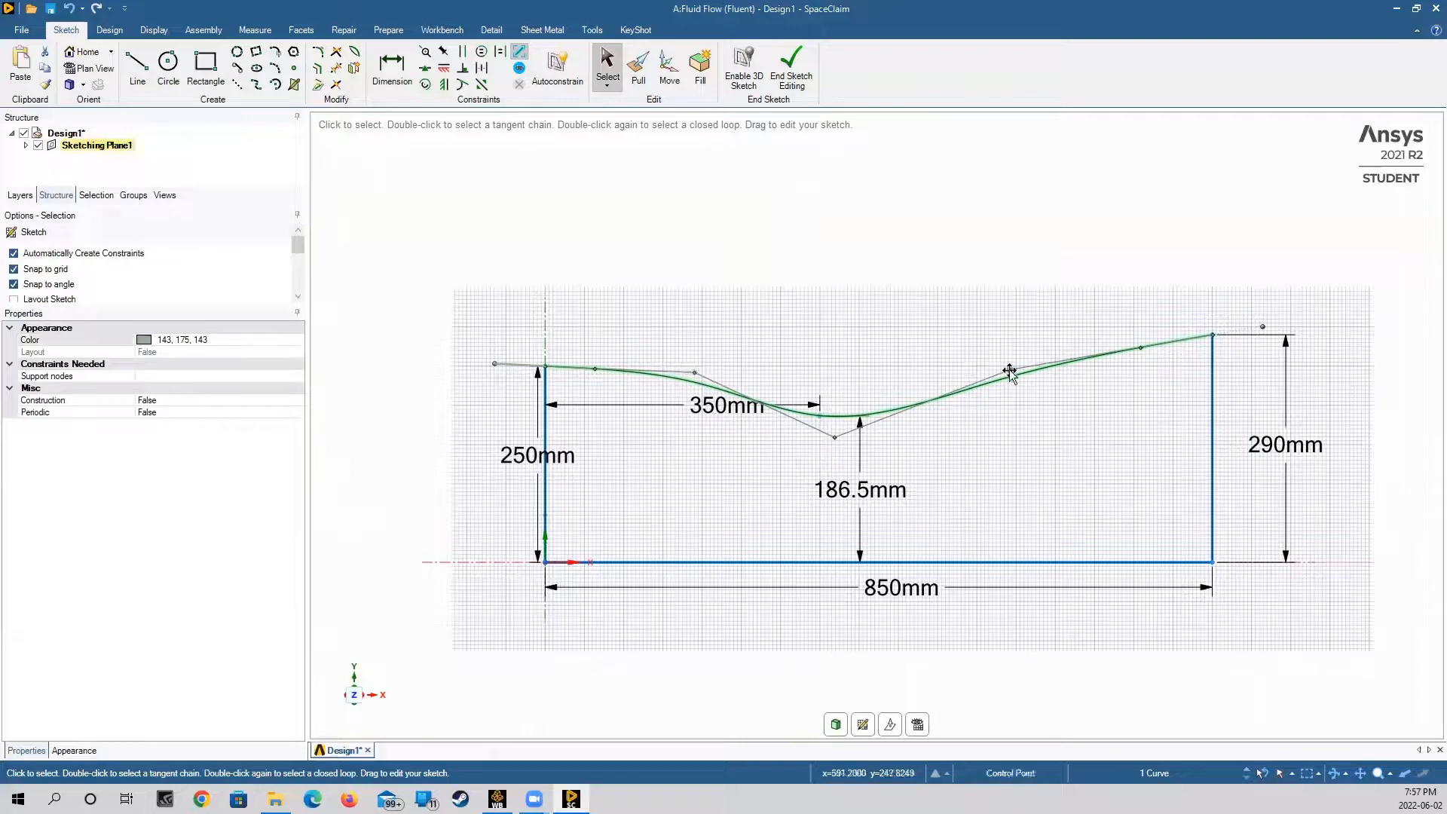
left_click_drag(1010, 370, 1009, 349)
left_click_drag(1140, 348, 1140, 329)
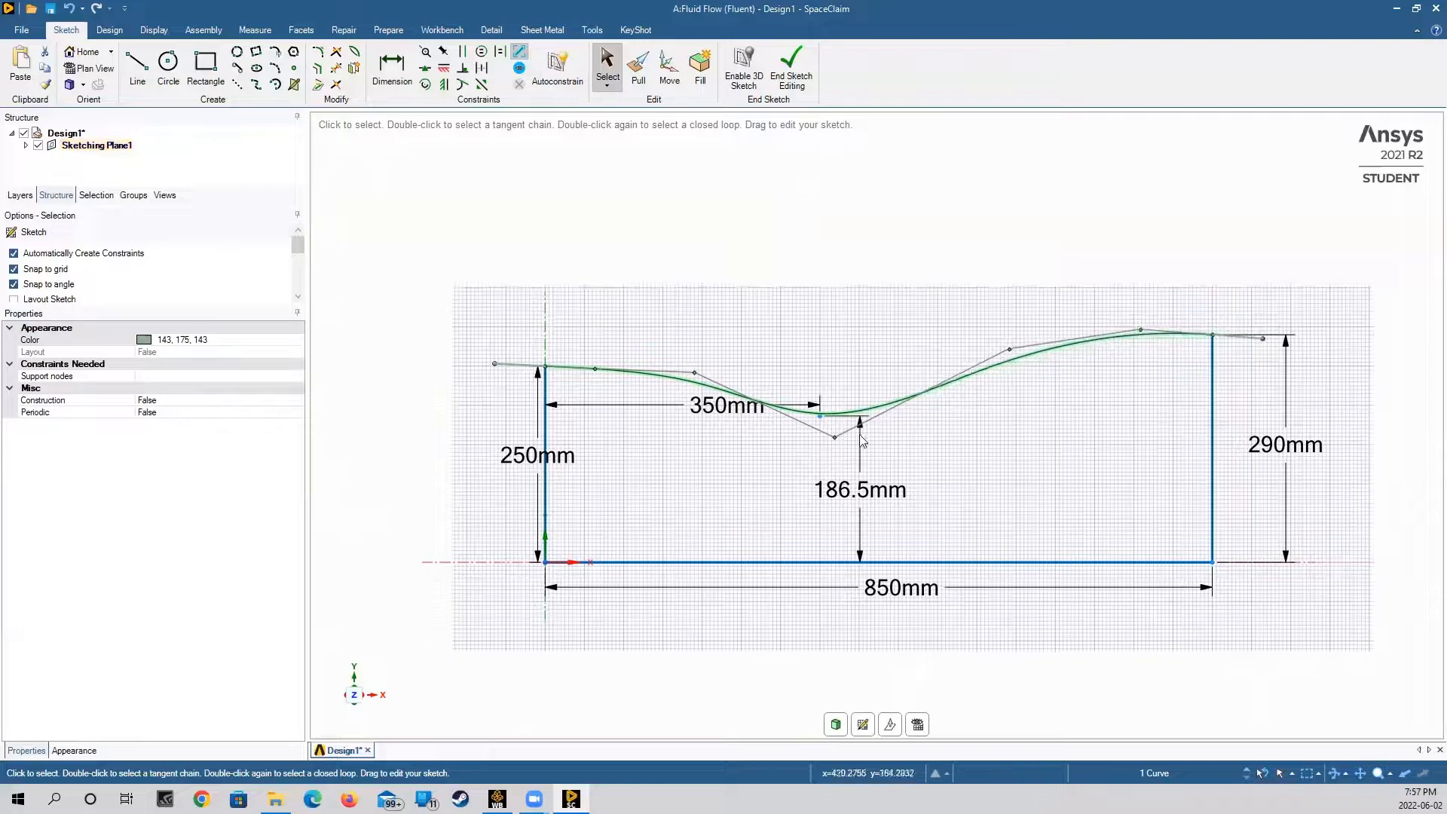
left_click_drag(836, 439, 834, 441)
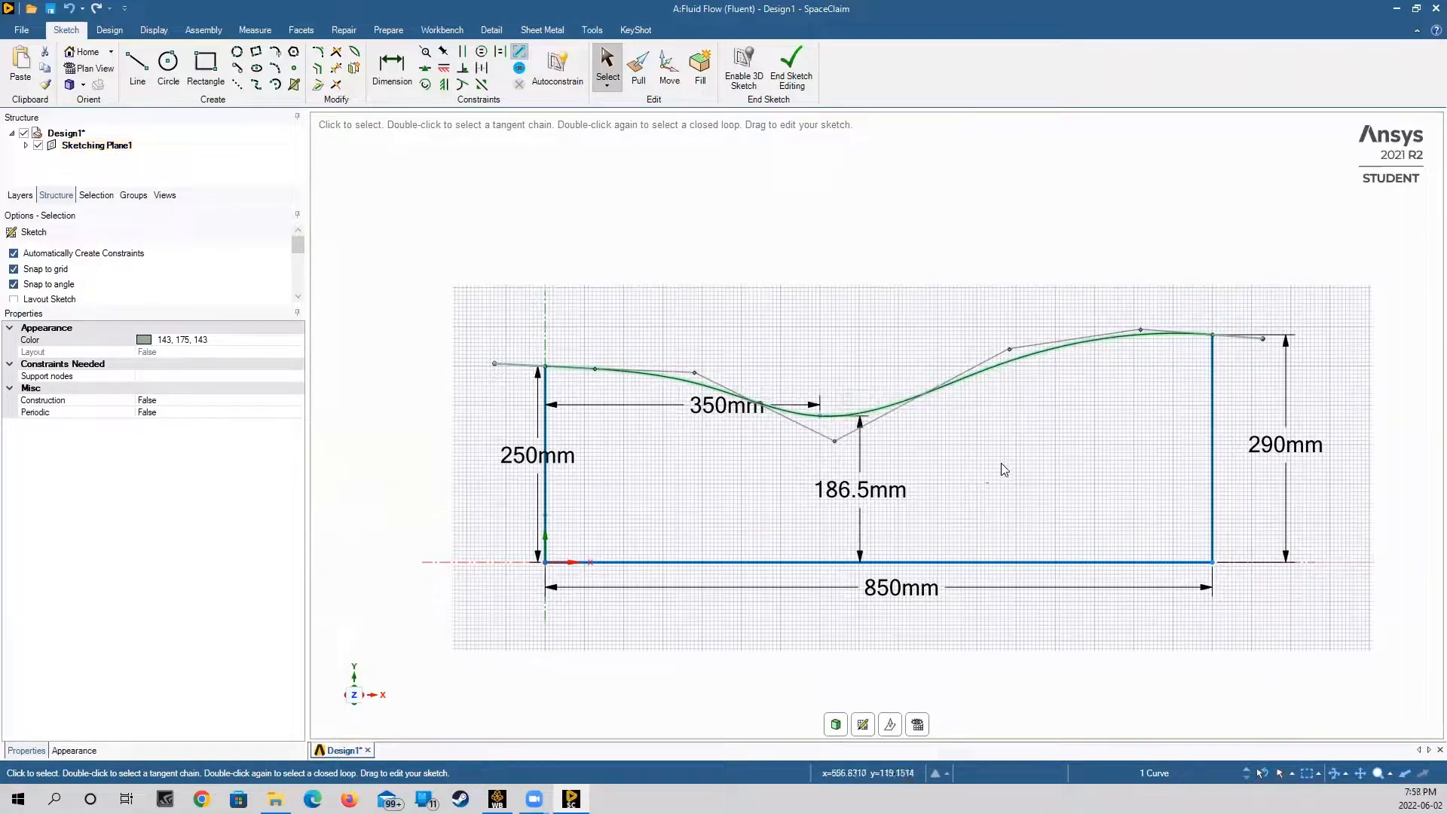
Fine-tune the control points near both ends of the spline so the curve meets the vertical lines almost horizontally
left_click_drag(1140, 329, 1142, 337)
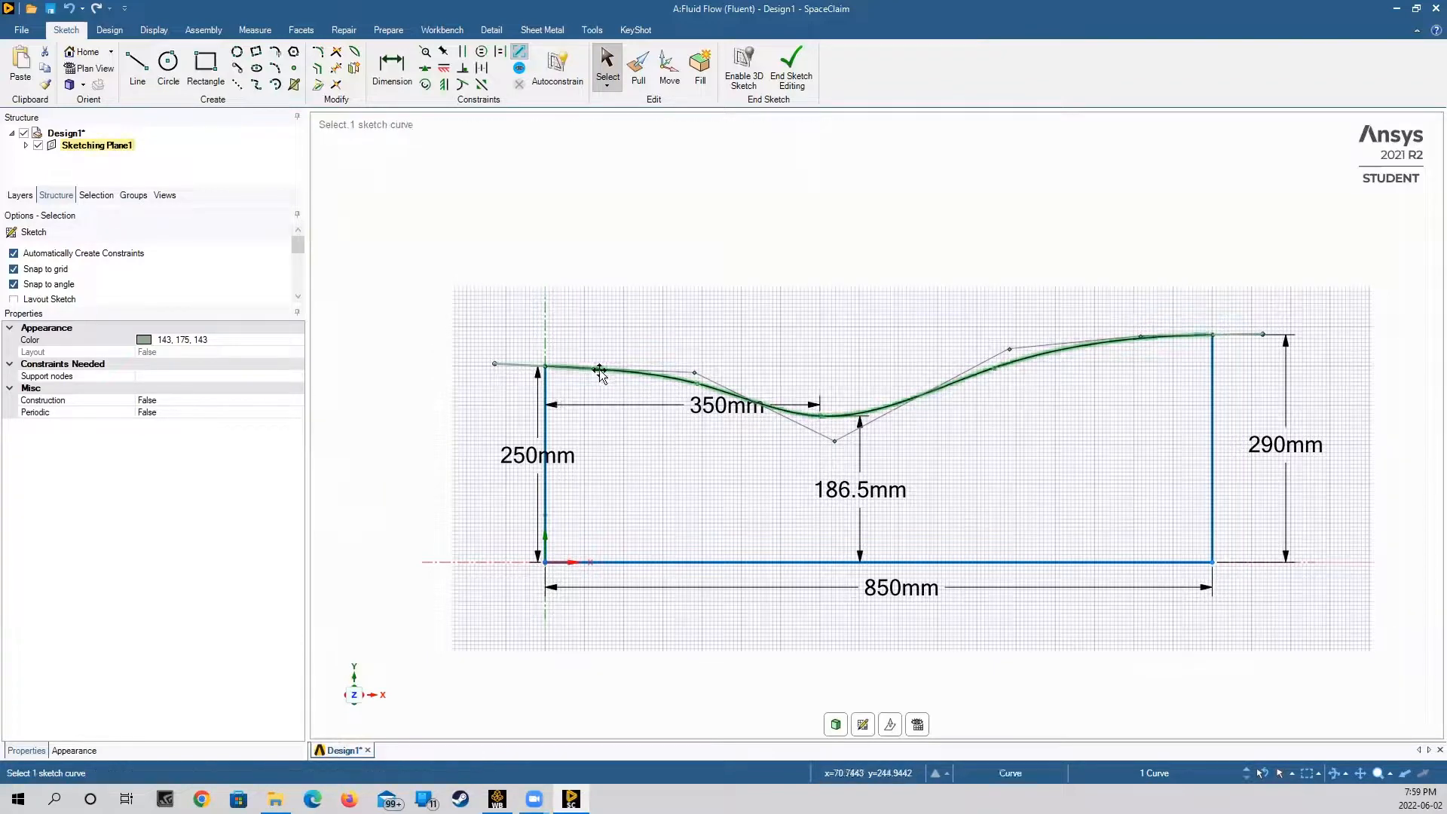
left_click_drag(595, 368, 595, 365)
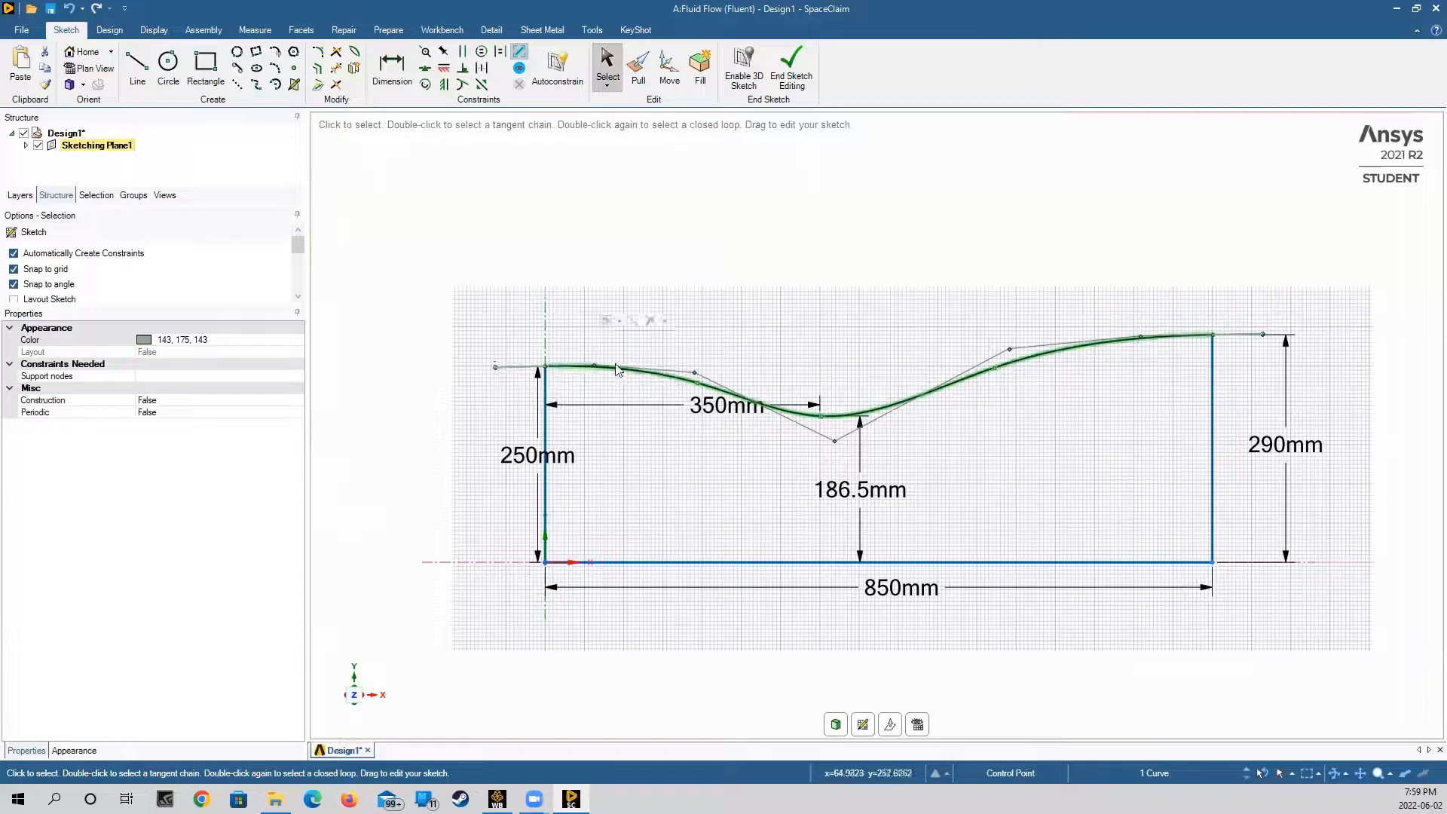
left_click(695, 371)
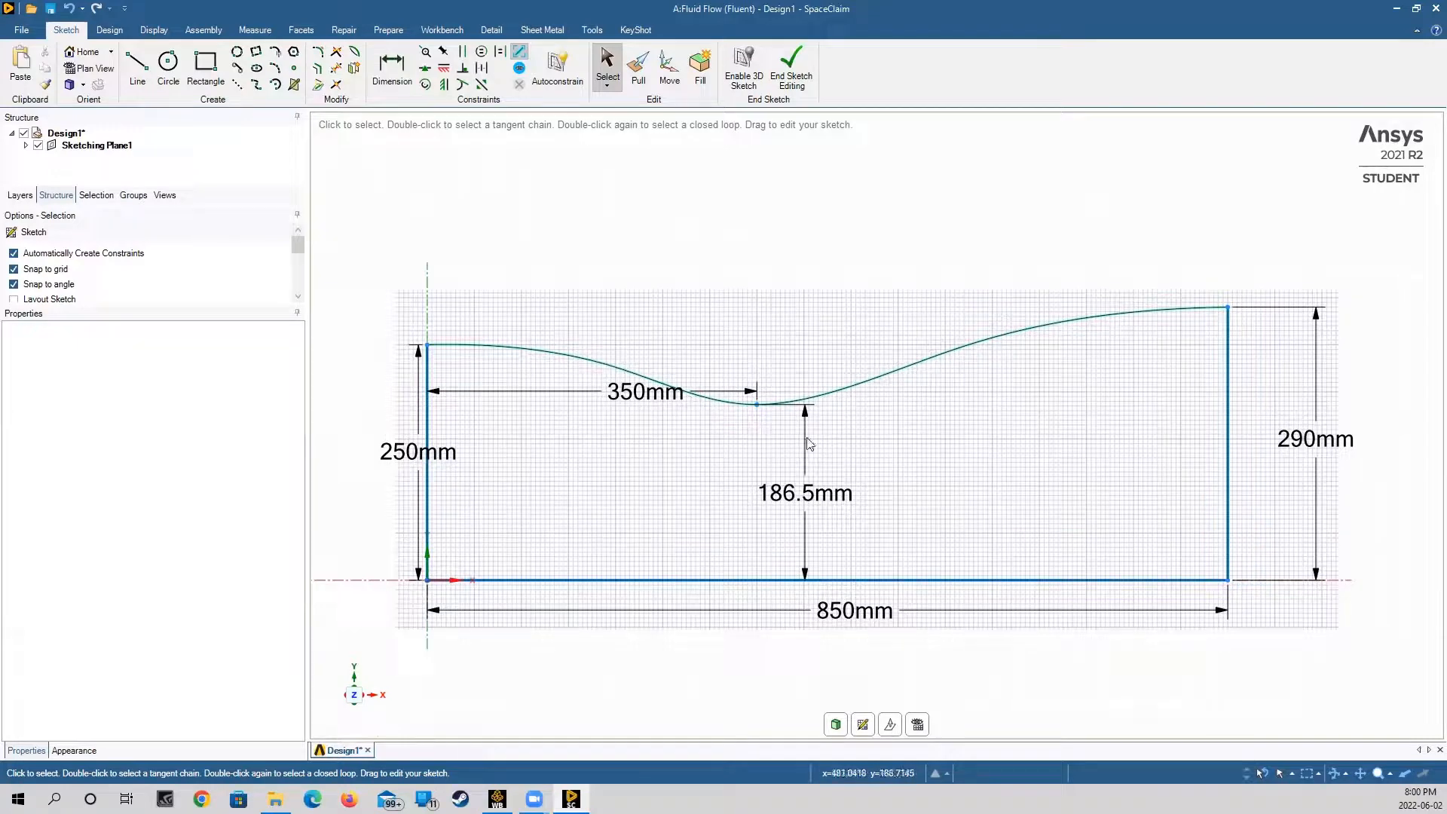
left_click(643, 377)
left_click(563, 354)
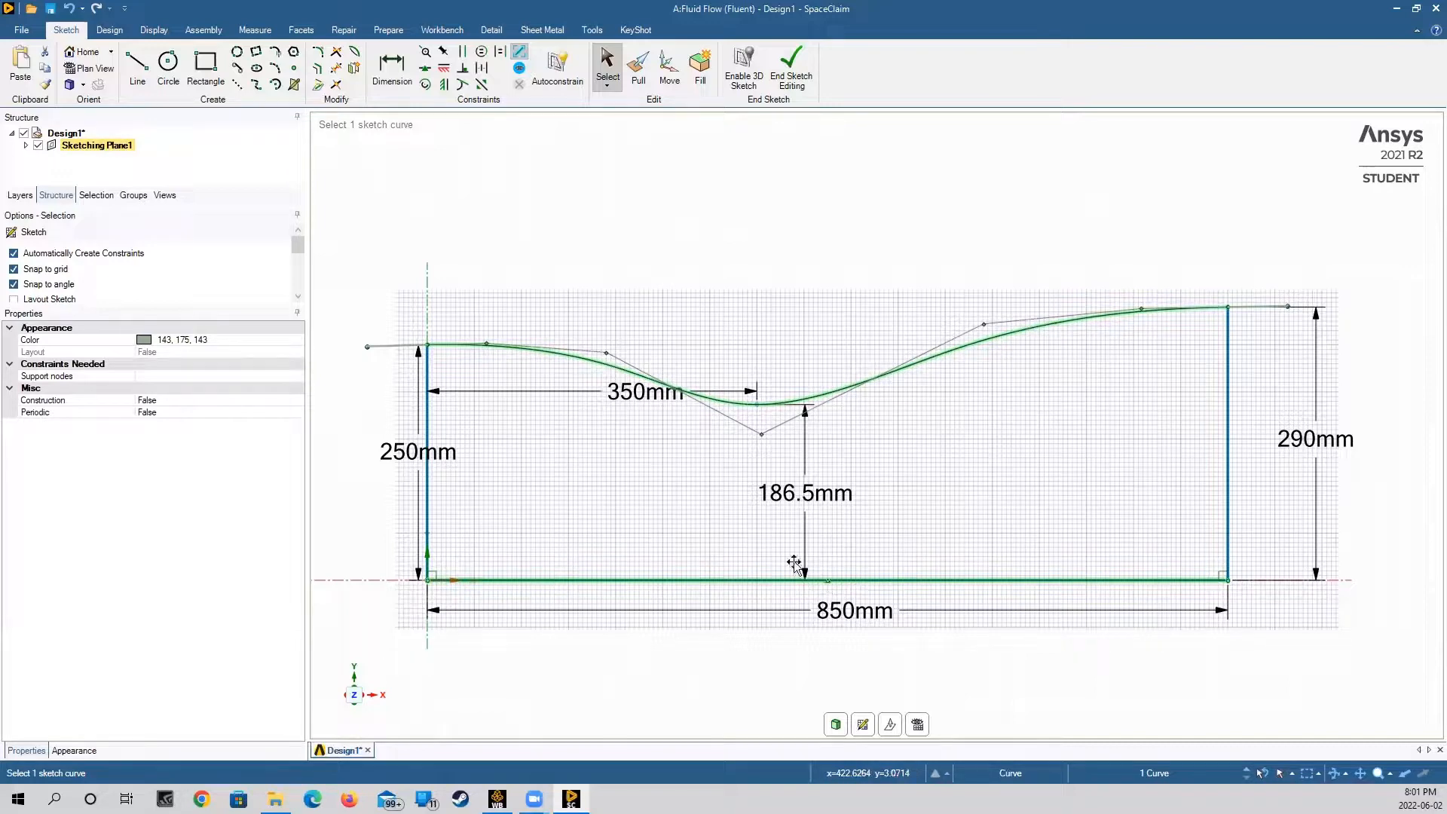
left_click(950, 470)
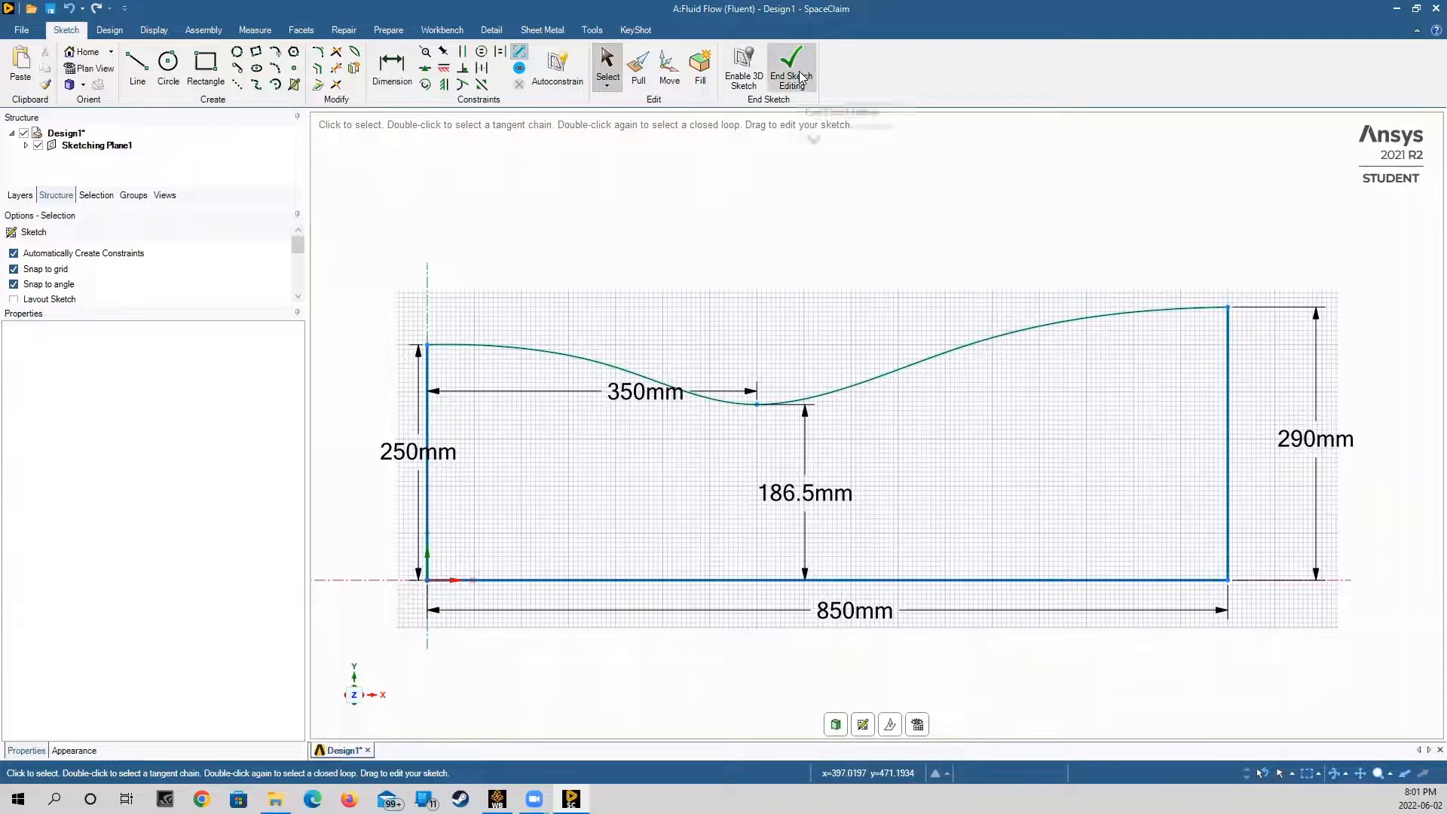
Turn the closed sketch into a surface in 3D mode, then close SpaceClaim to return to the Workbench project
left_click(834, 728)
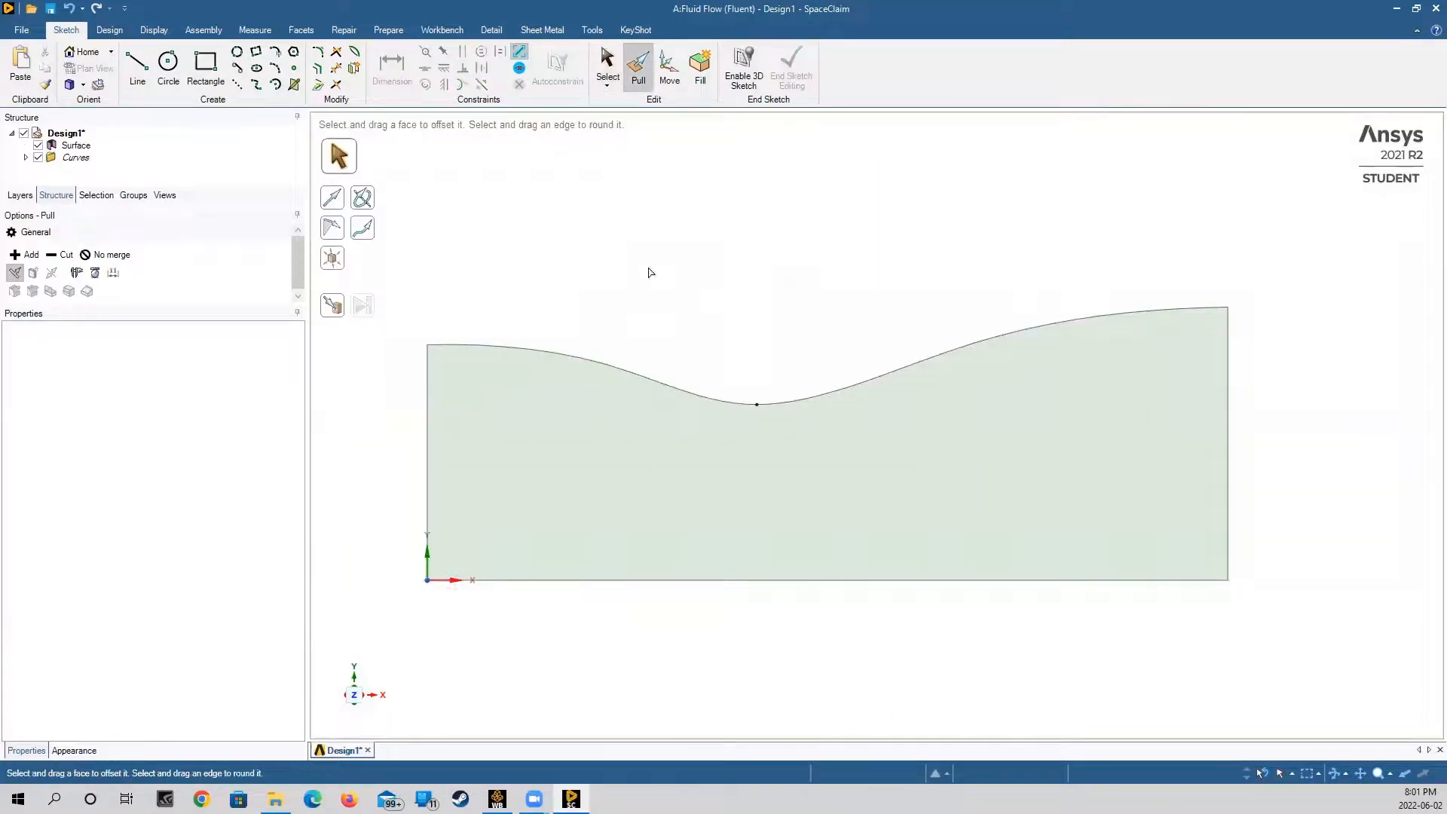
left_click(991, 501)
left_click(969, 603)
left_click(1427, 13)
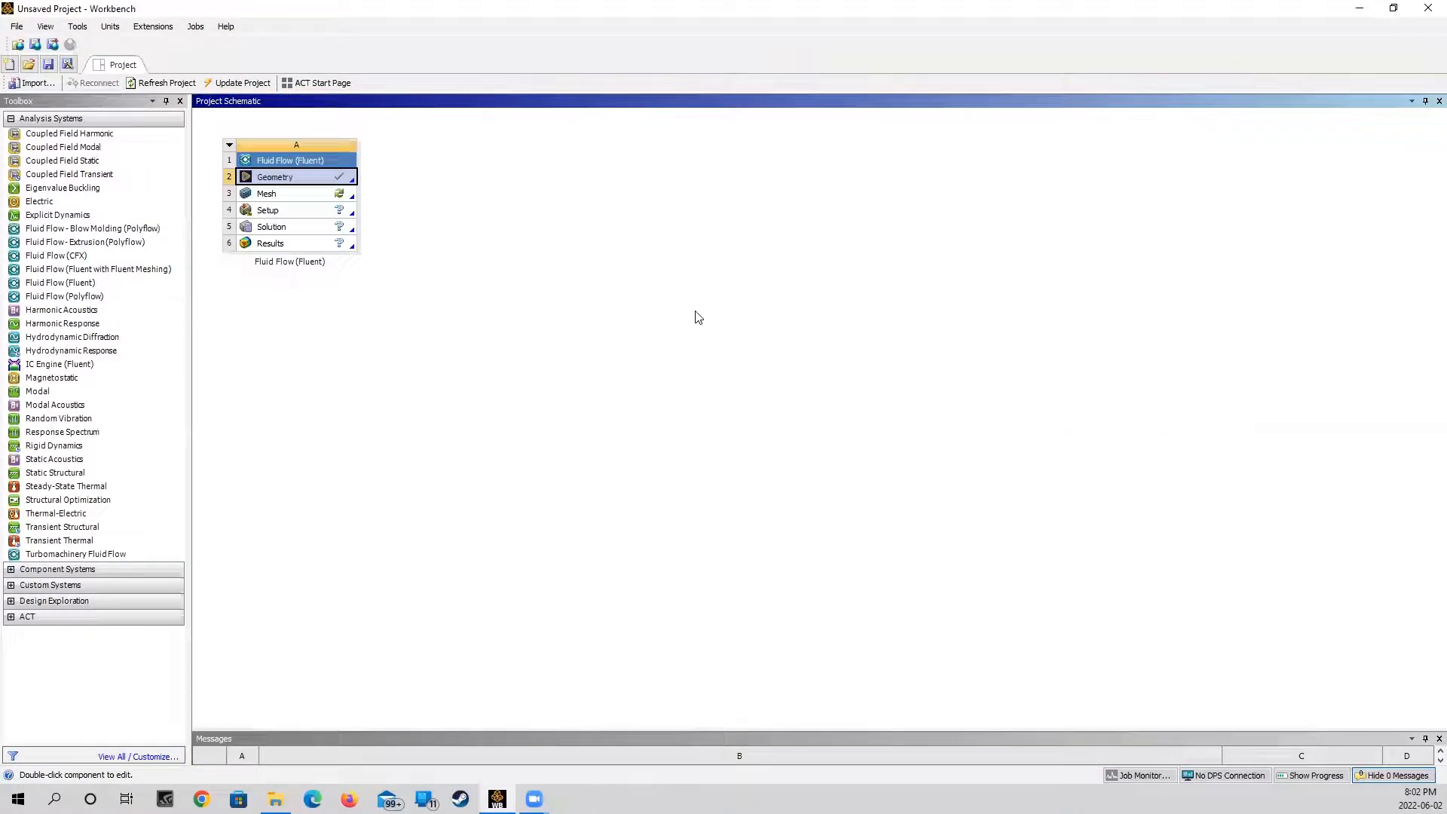
Open the Fluent system's Mesh cell in Ansys Meshing and generate a mesh with the default settings
left_click(289, 201)
double_click(289, 200)
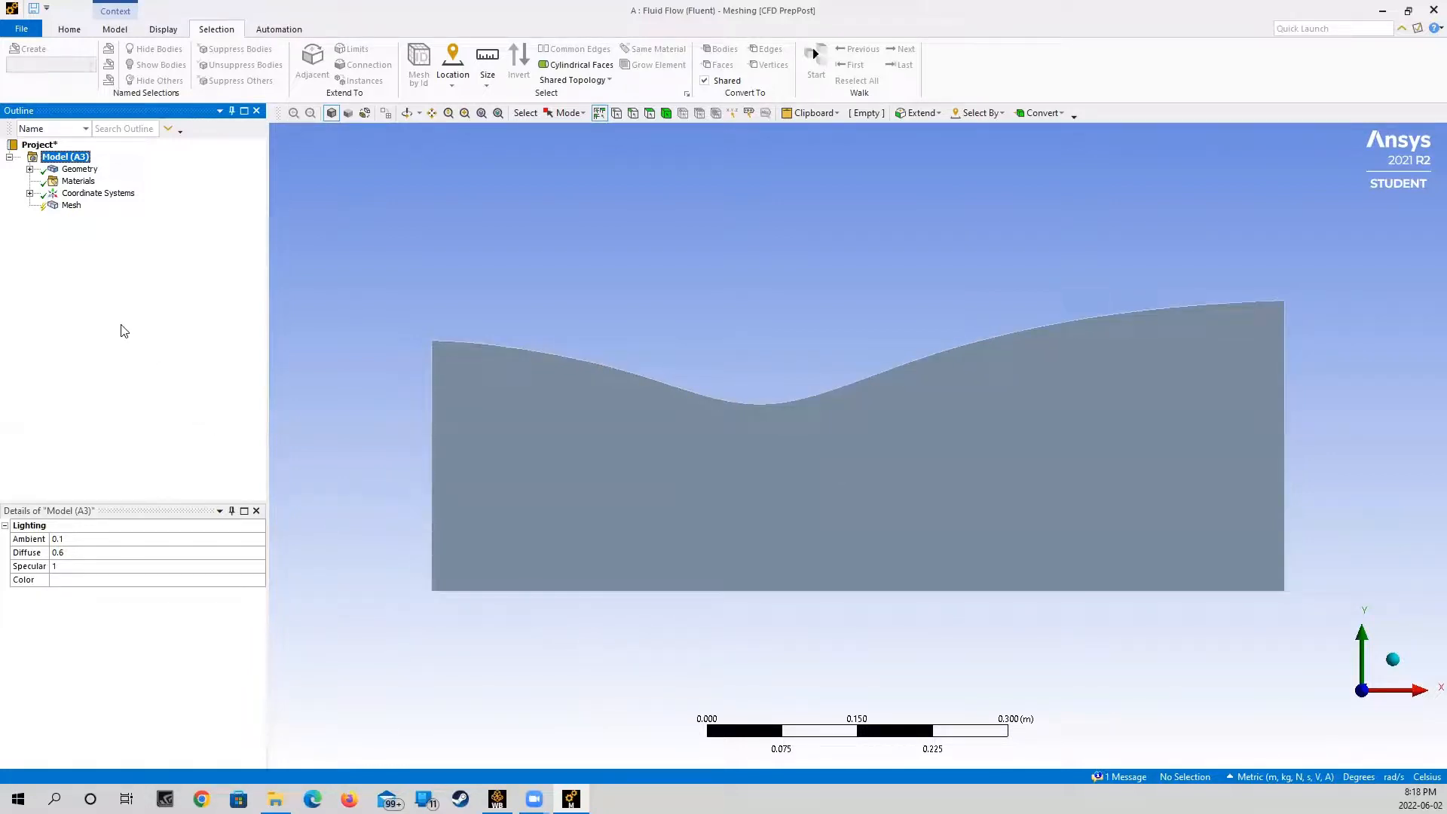
right_click(69, 206)
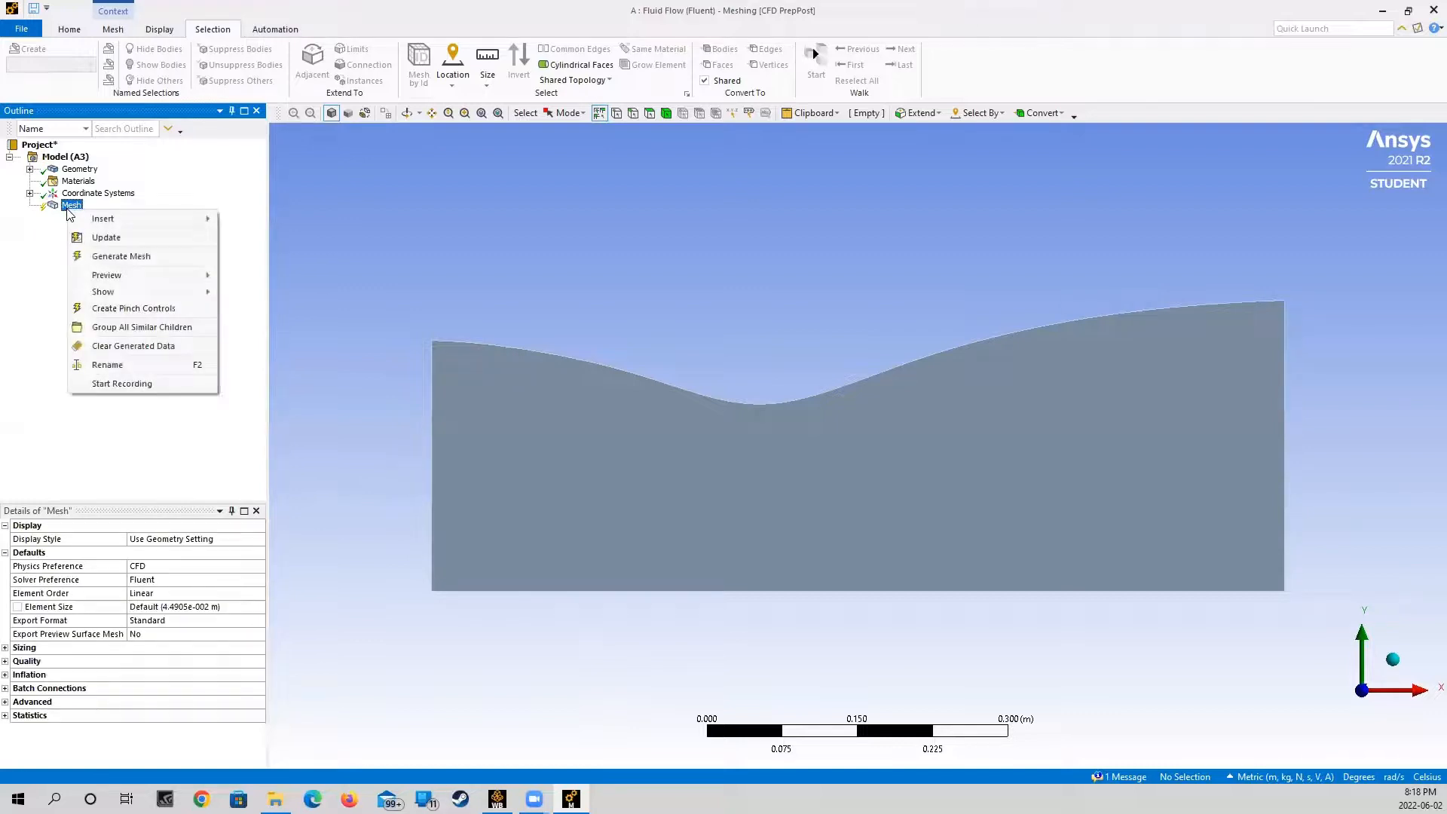
left_click(119, 256)
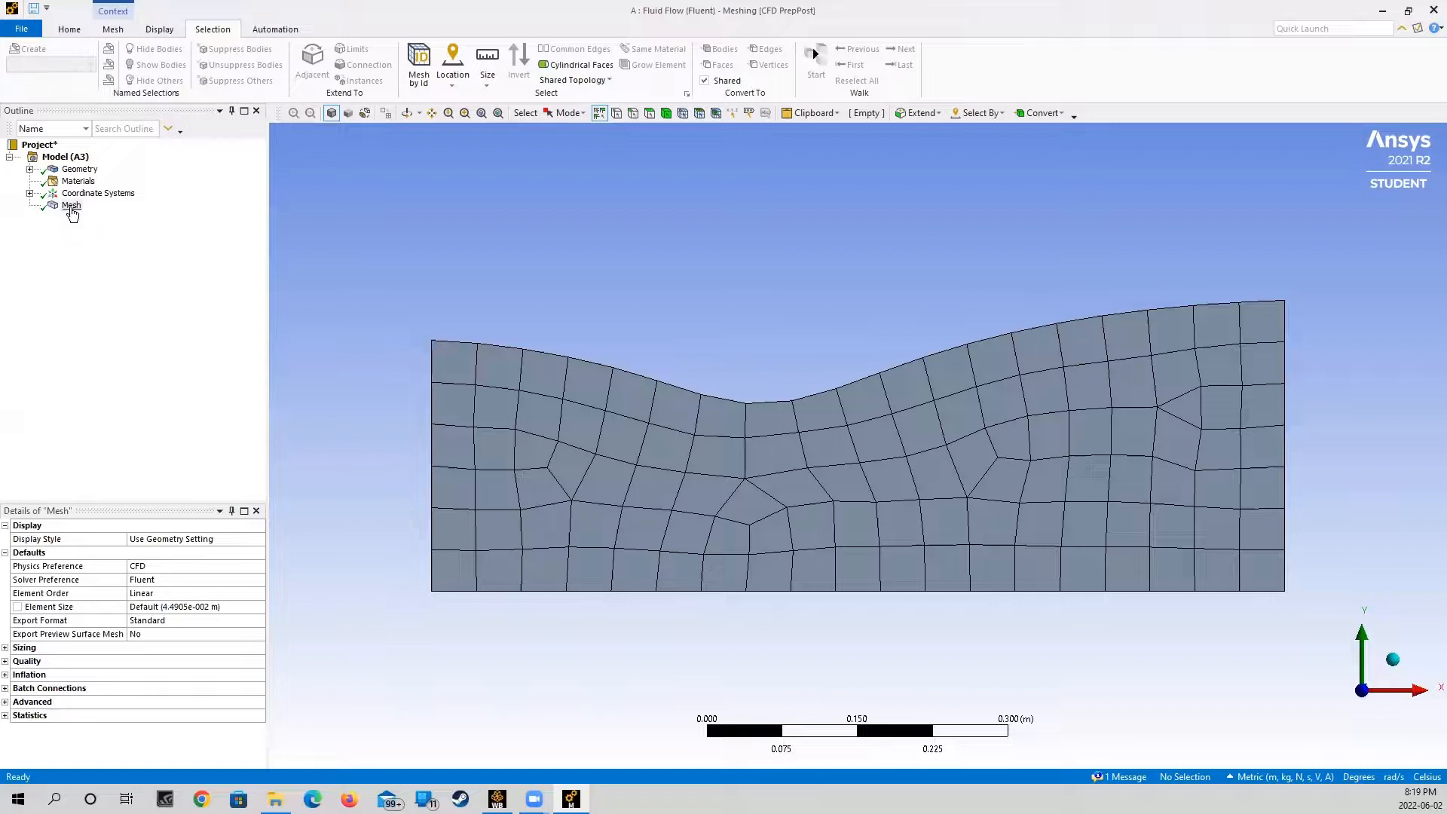
Insert a sizing control into the mesh and scope it to the flow-domain face
right_click(71, 207)
mouse_move(88, 216)
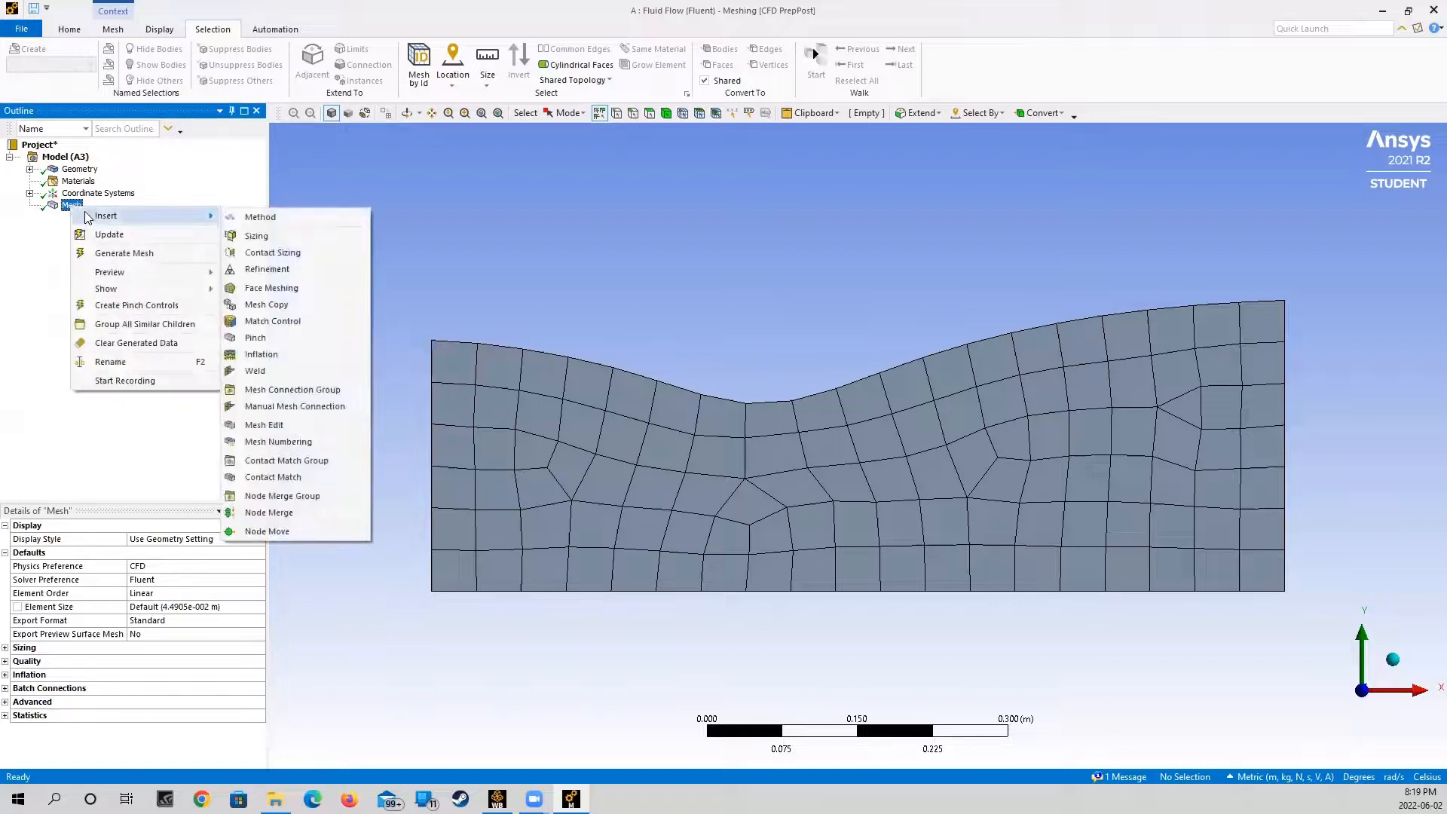
left_click(256, 235)
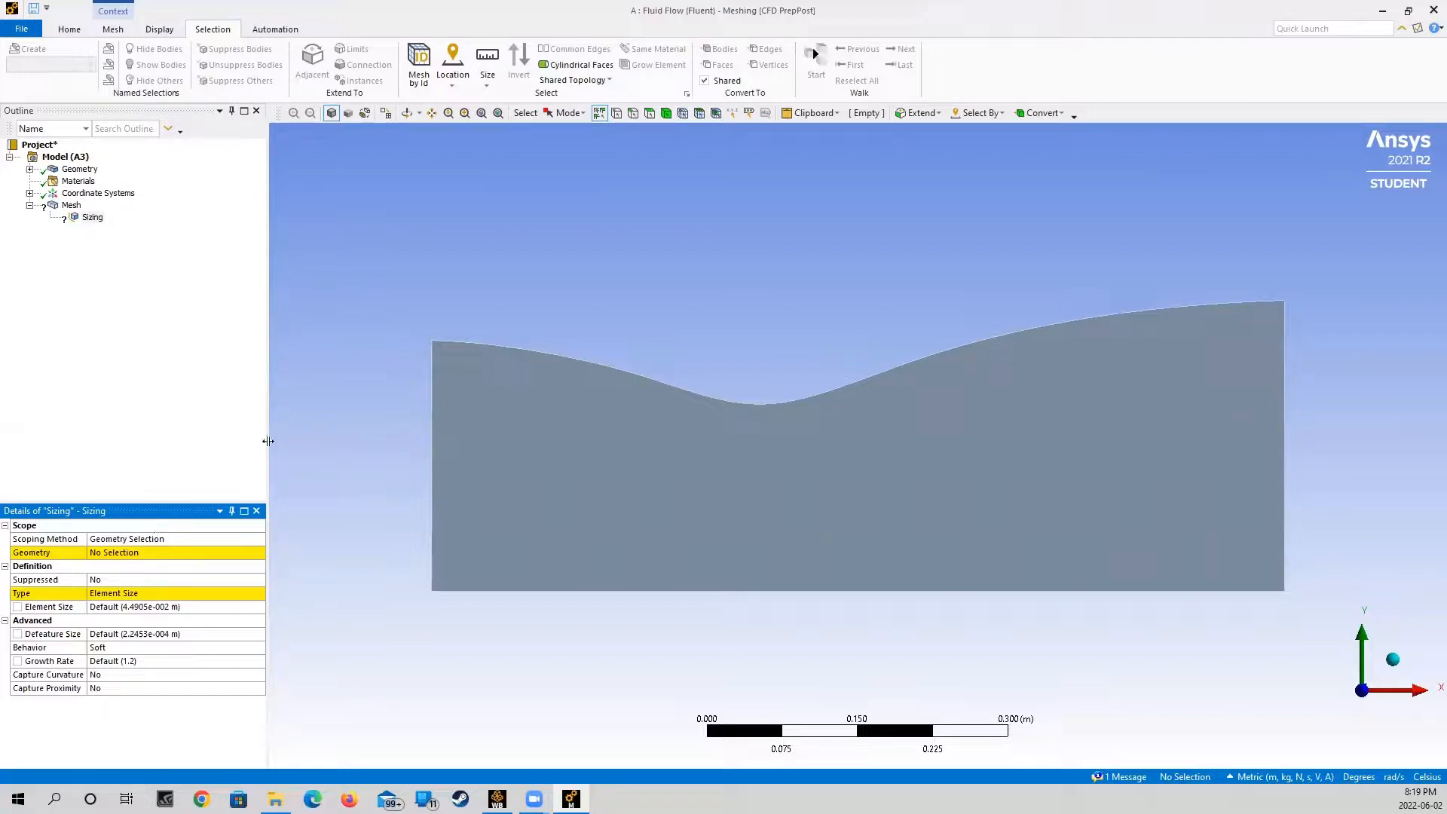
left_click(649, 114)
left_click(865, 495)
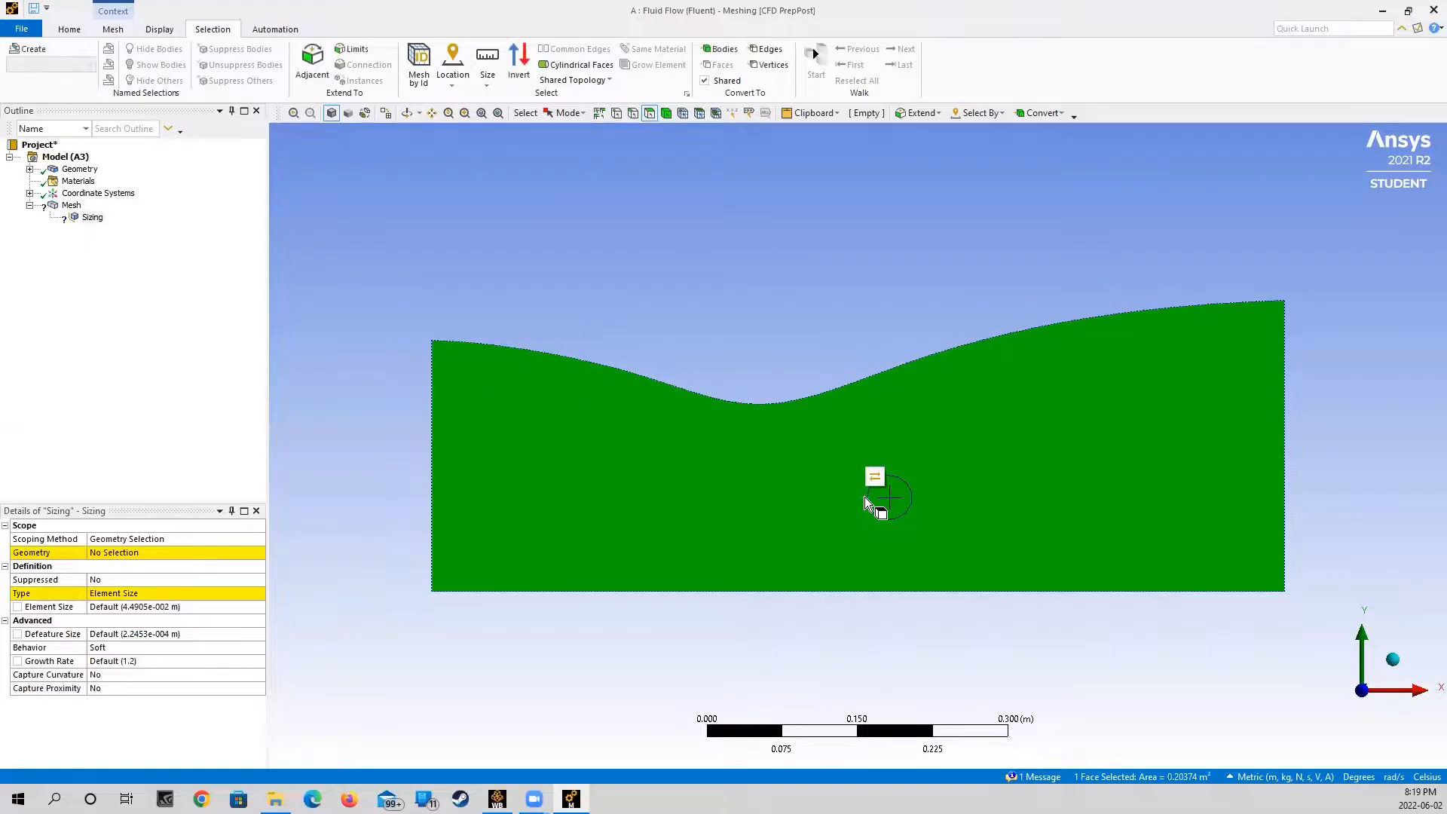
left_click(114, 554)
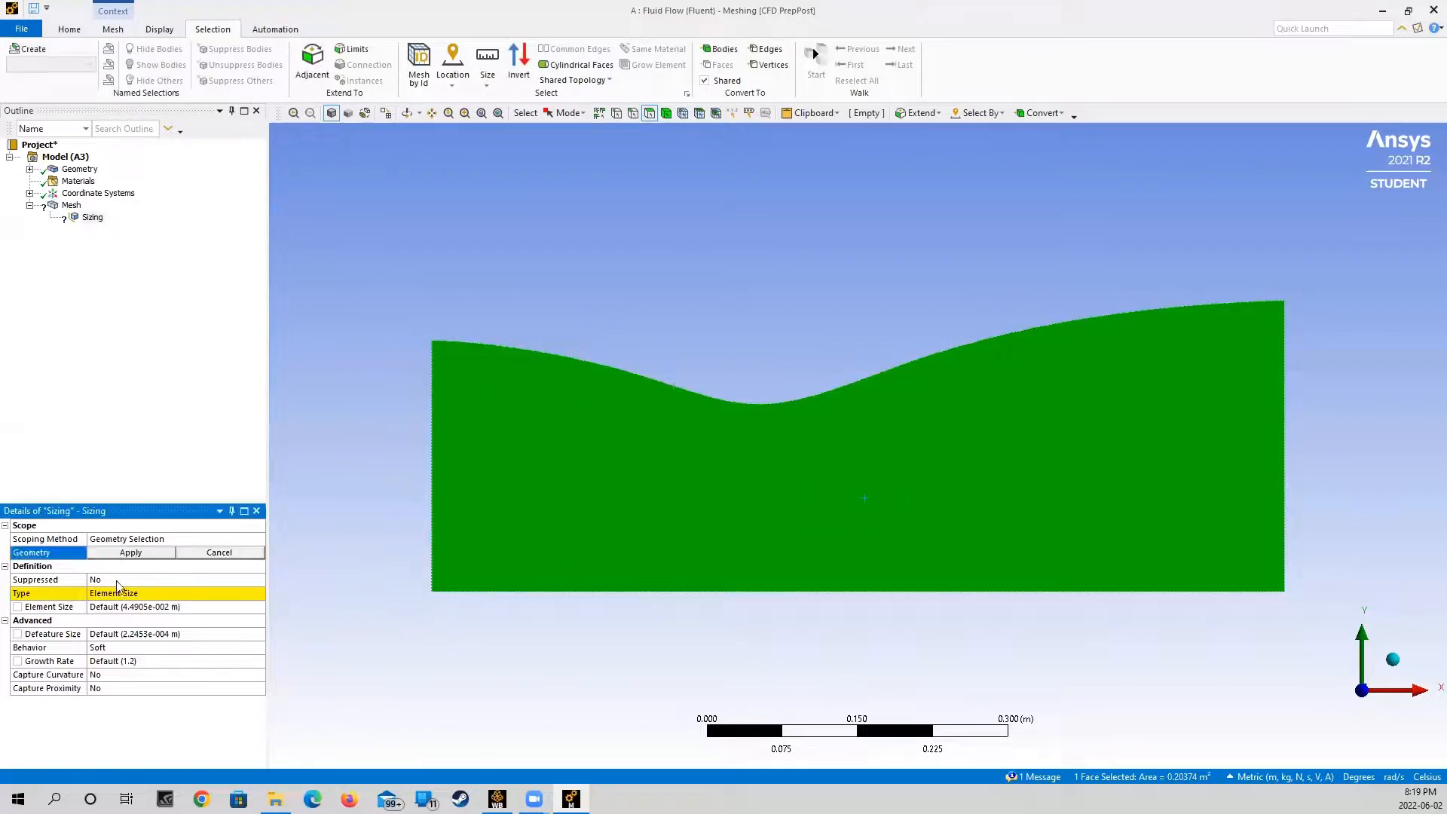
left_click(127, 555)
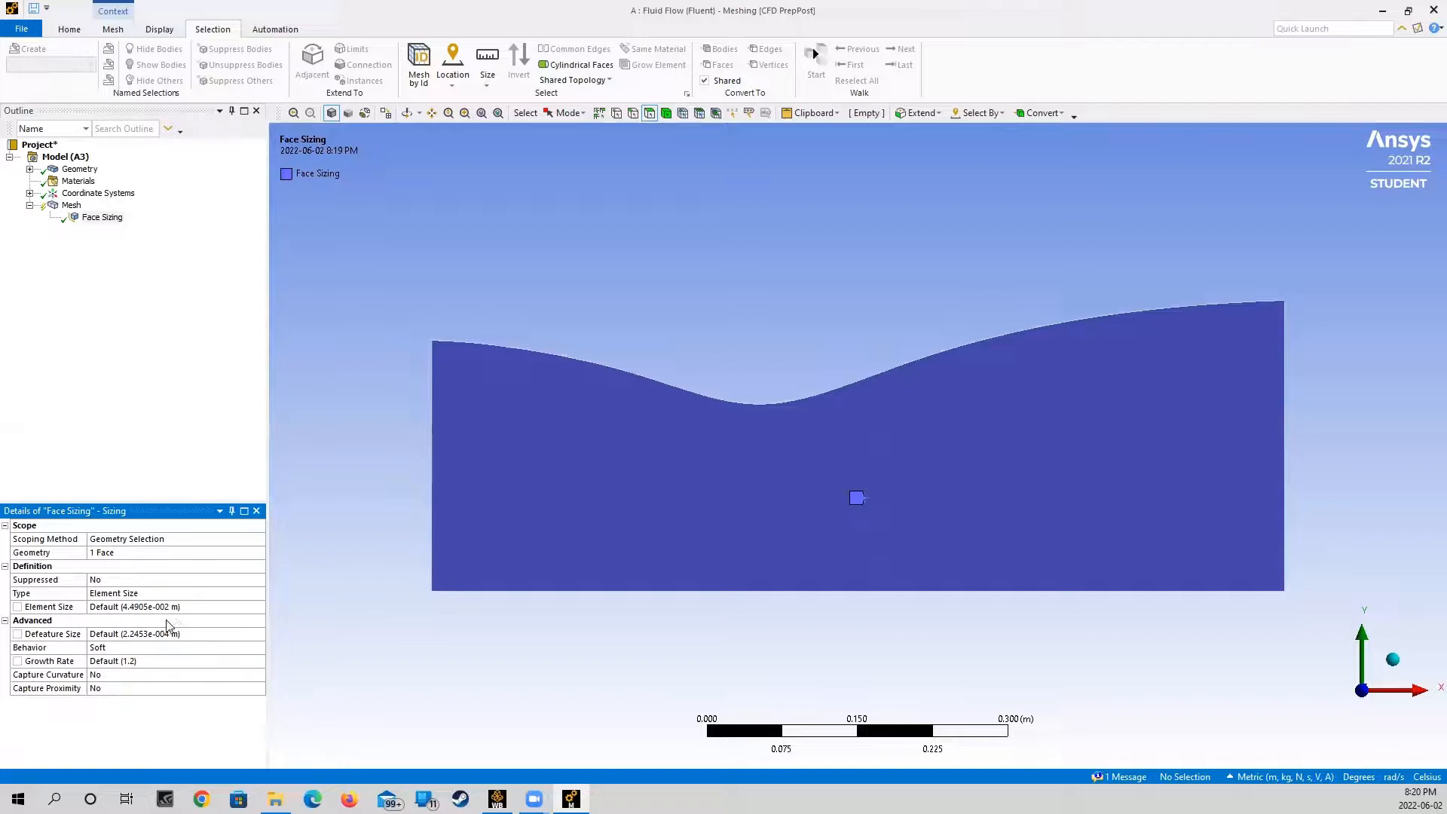
Set the face sizing's element size to 0.005 m and update the mesh
left_click(130, 607)
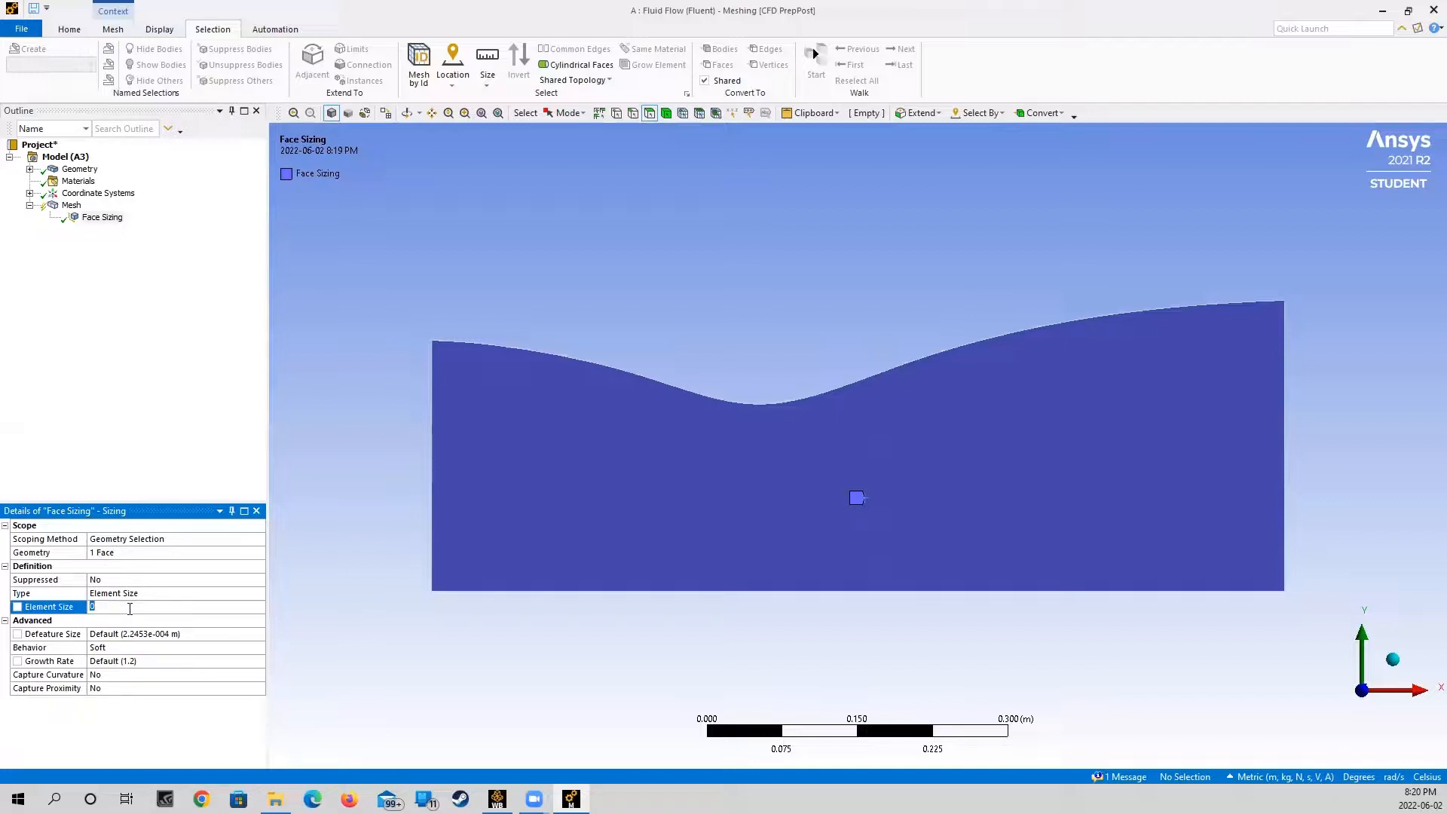
type("0.005")
left_click(103, 465)
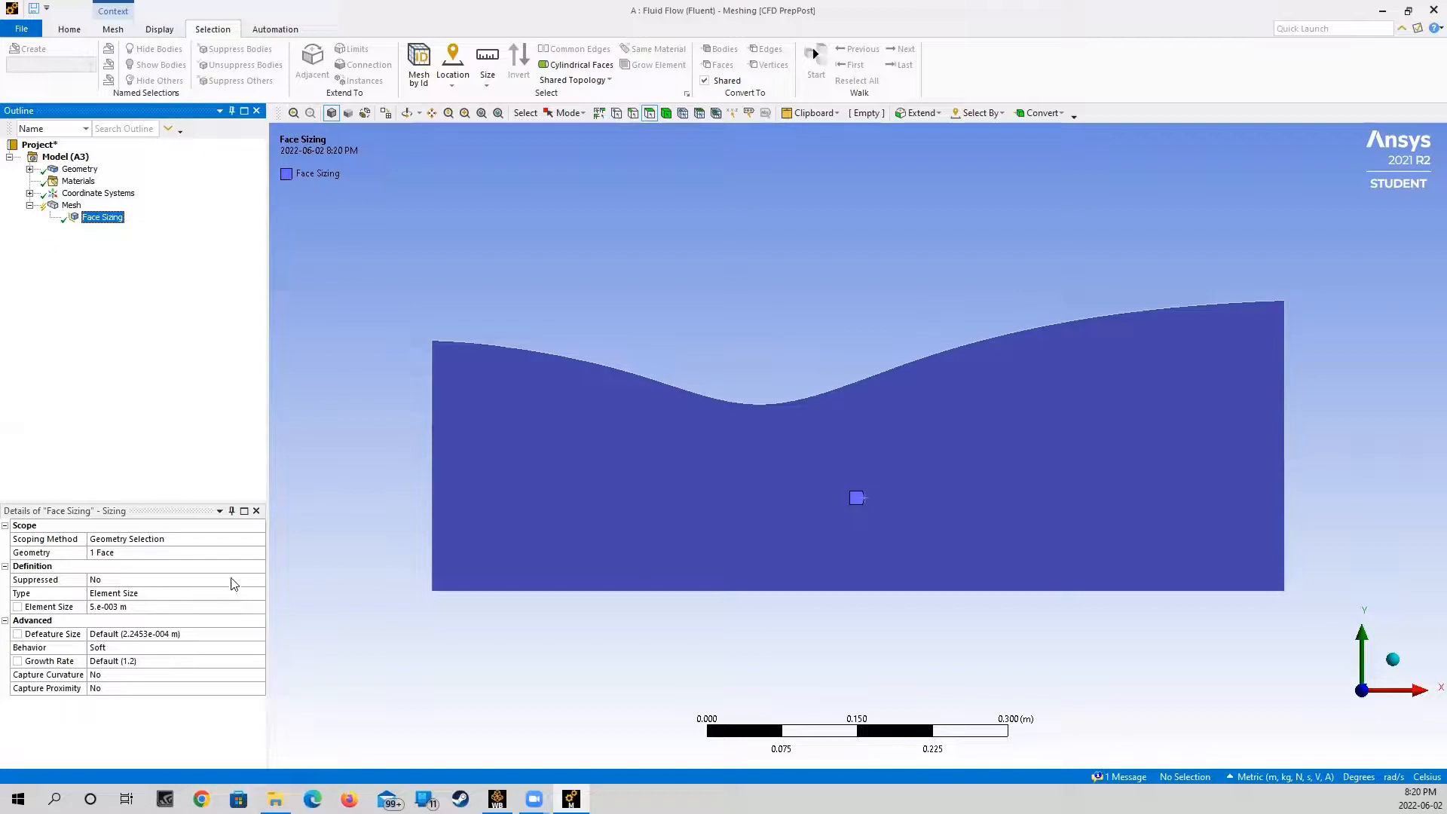
right_click(74, 206)
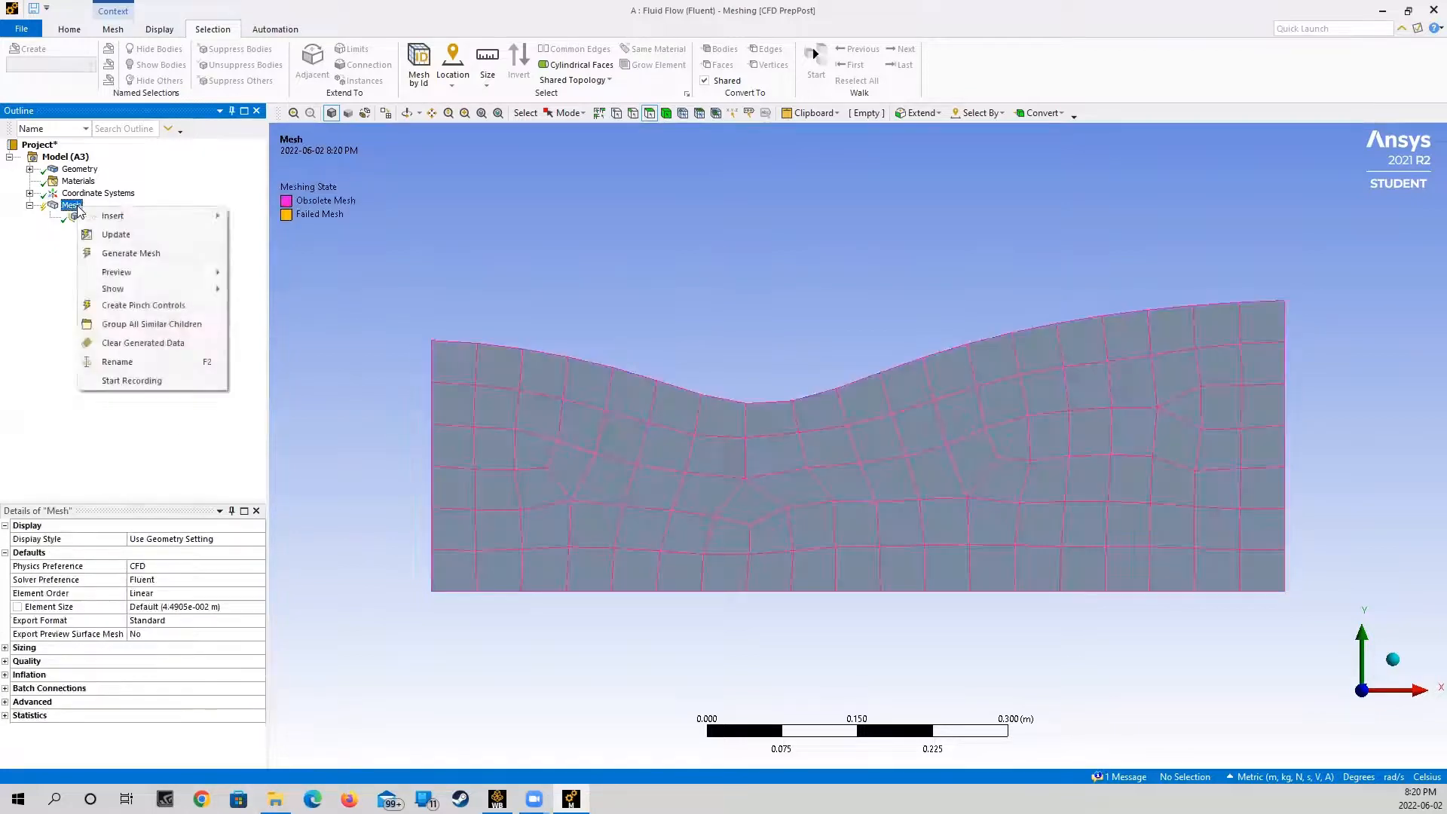
left_click(114, 235)
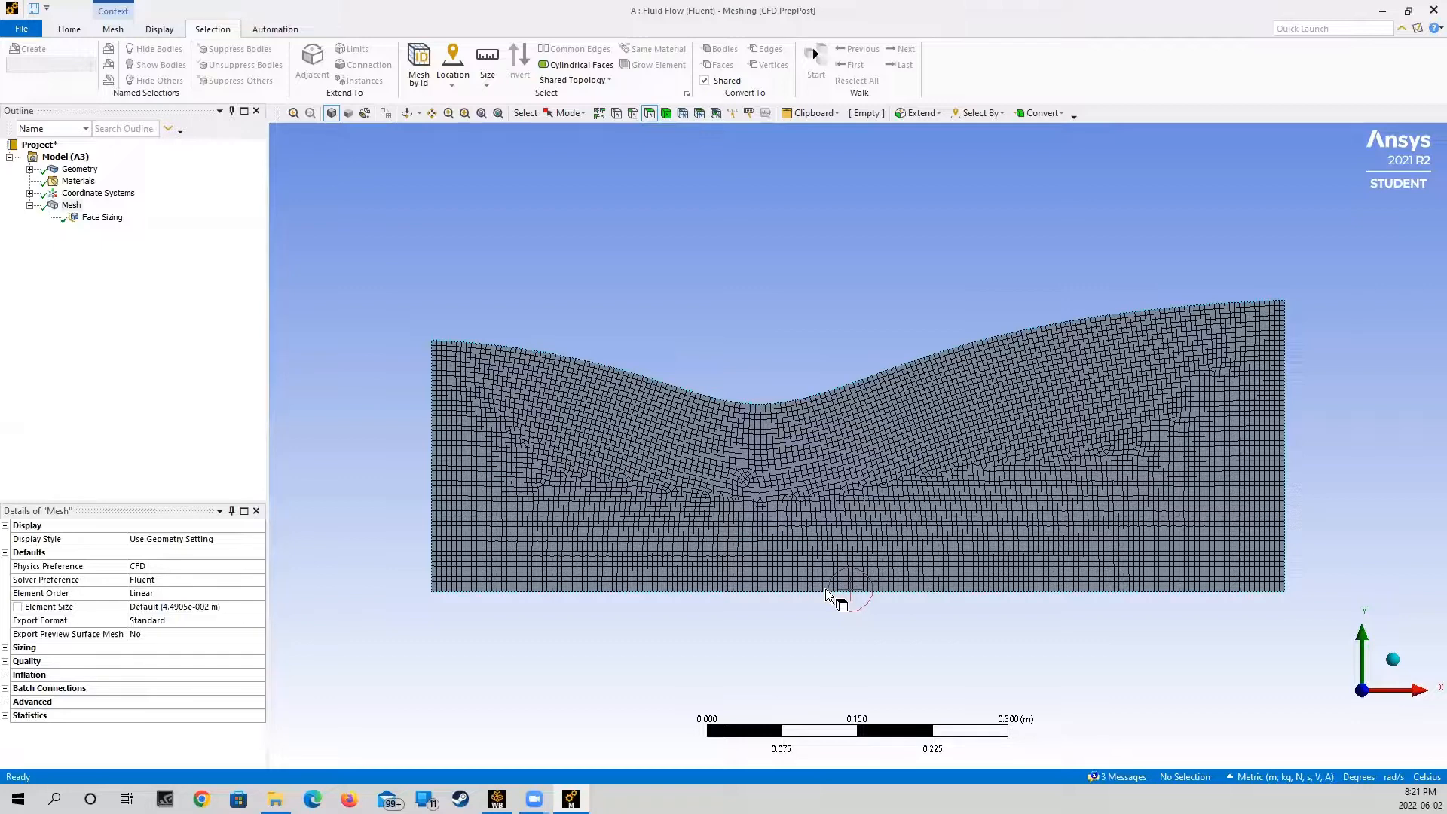
Set the mesh's quality metric to Orthogonal Quality to display its statistics and element chart
left_click(4, 660)
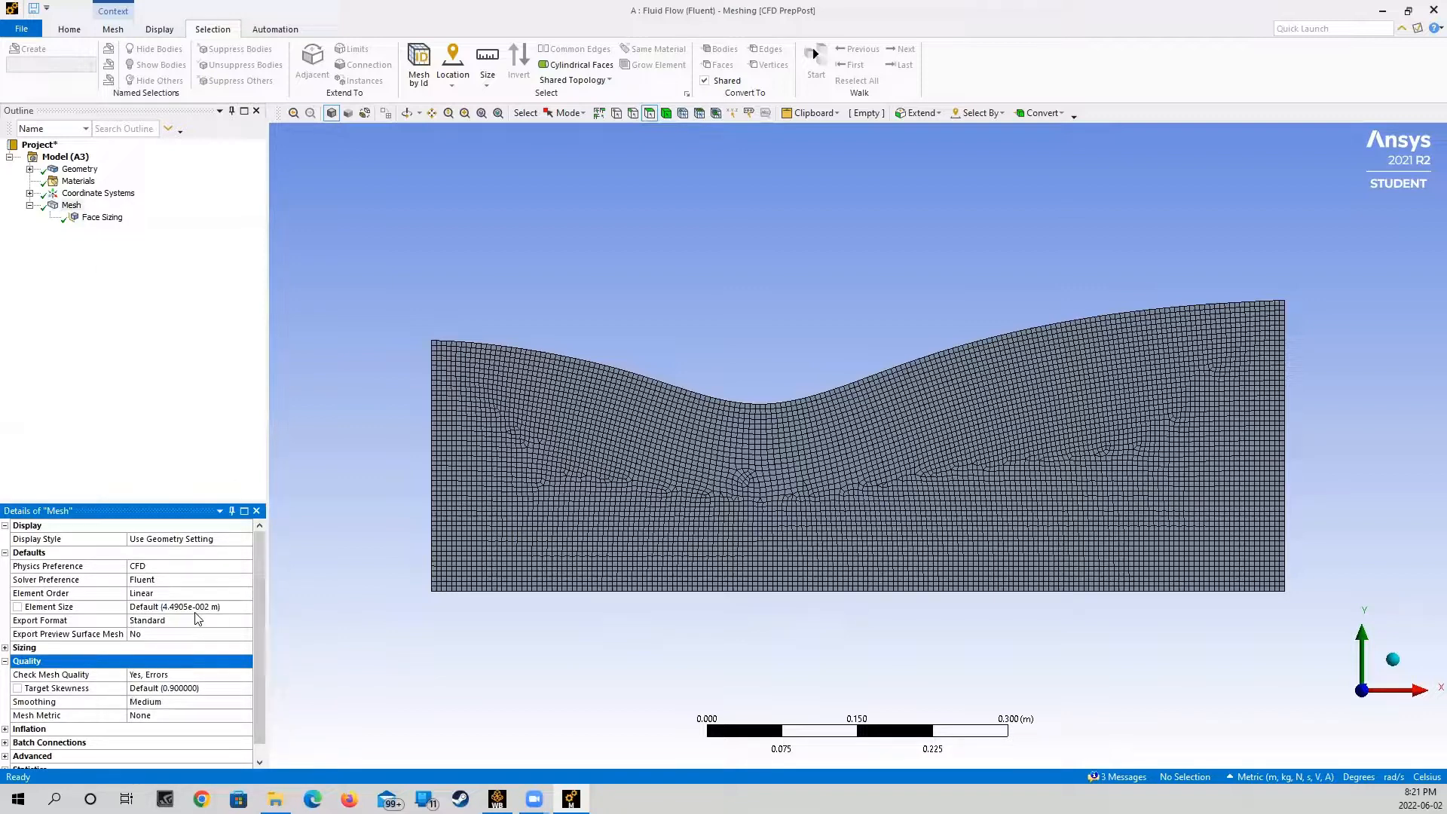
left_click(185, 716)
left_click(242, 716)
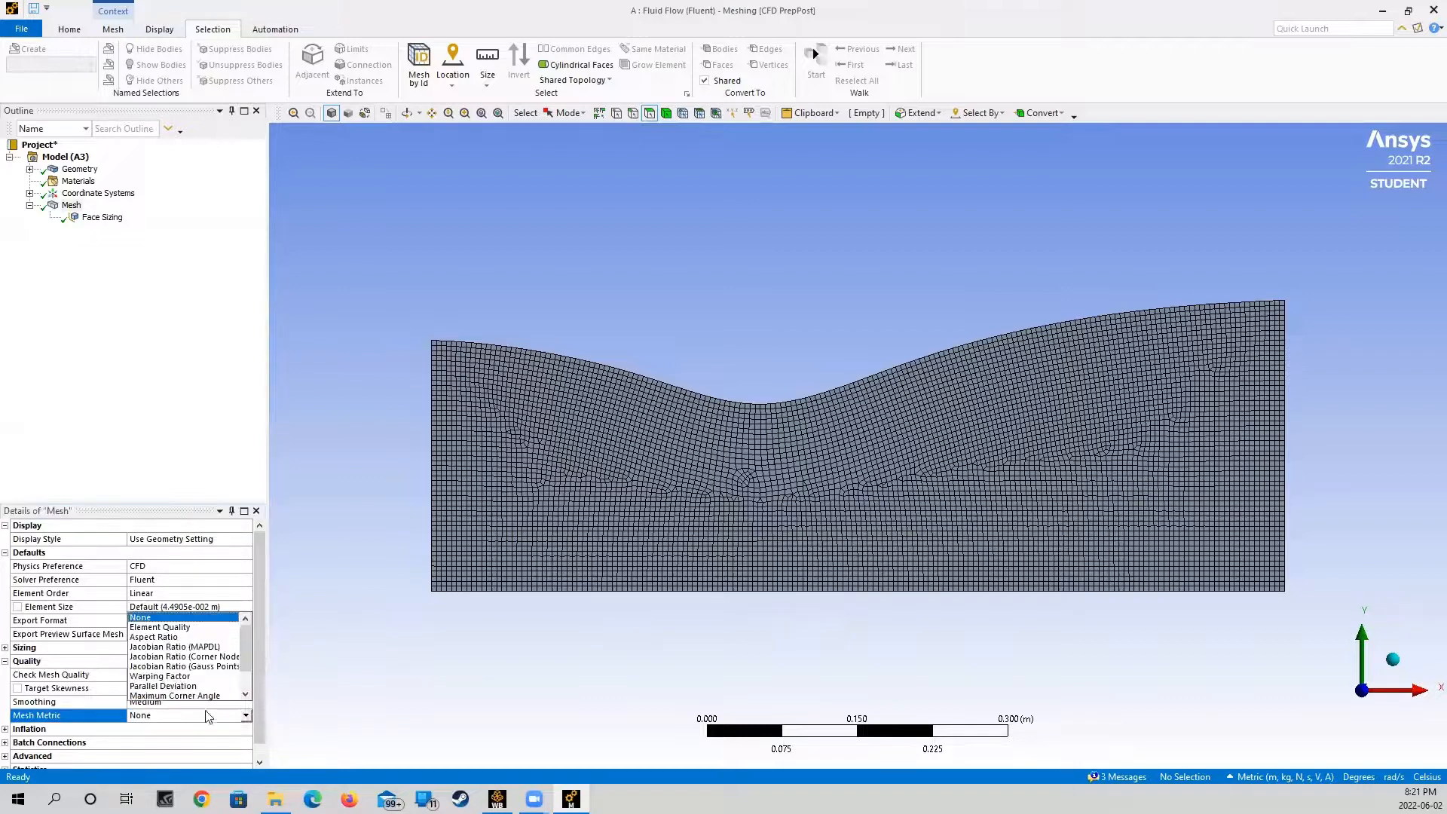
scroll(185, 686, "down", 1)
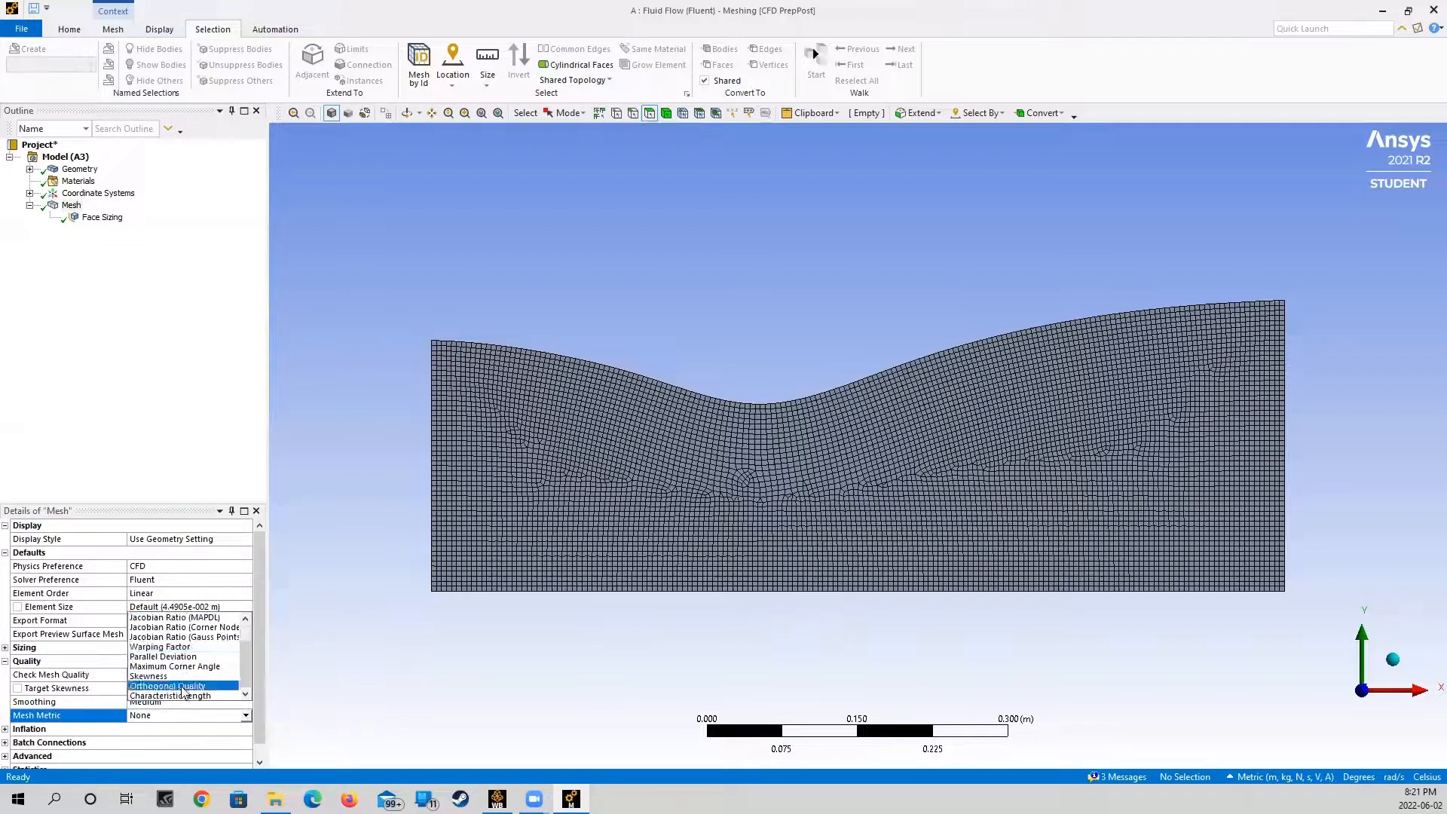
left_click(183, 685)
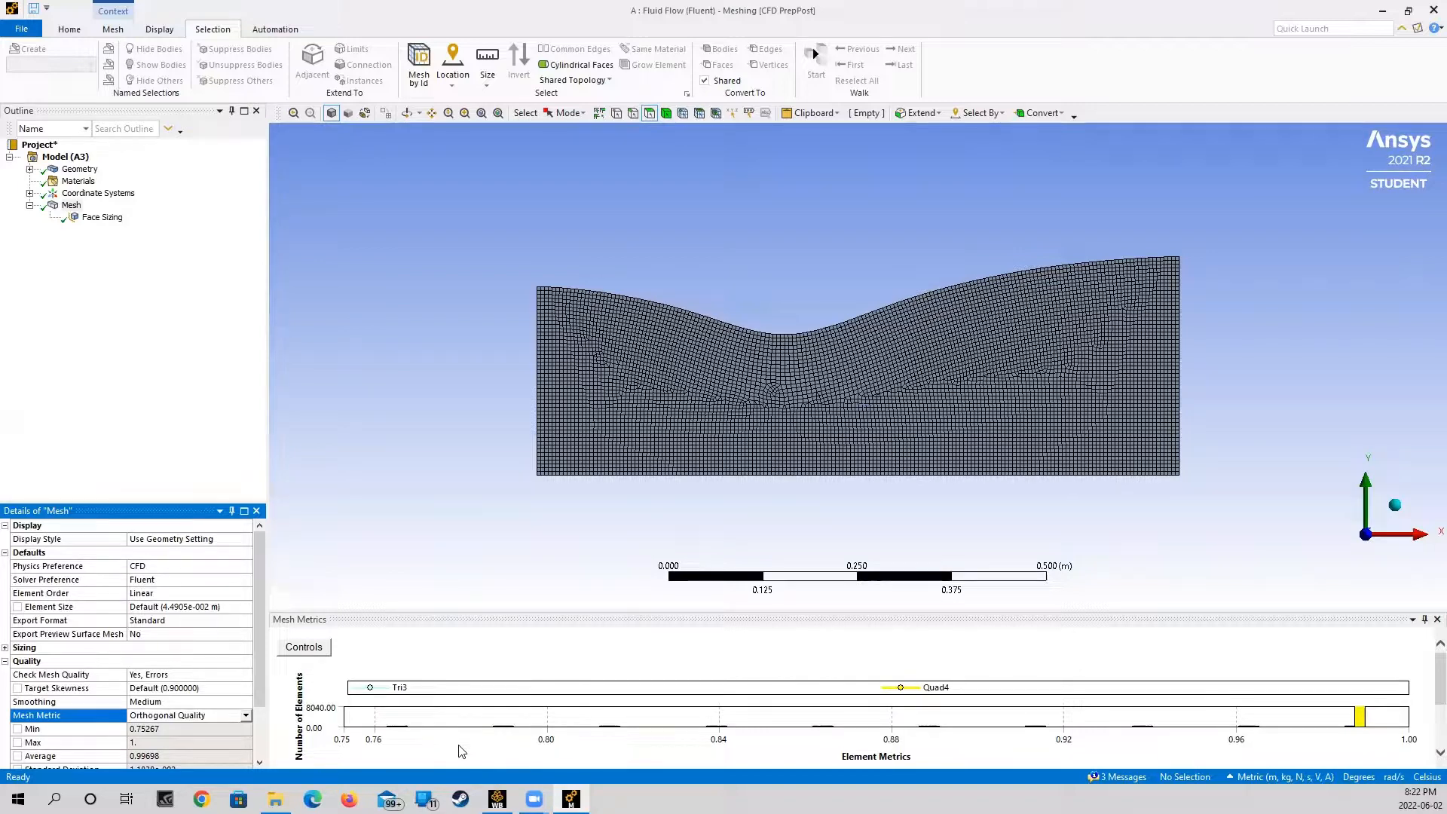
Isolate the mesh elements of the highest, near-0.96 and lowest orthogonal quality bars in turn, and review the metric's statistics
left_click(1361, 720)
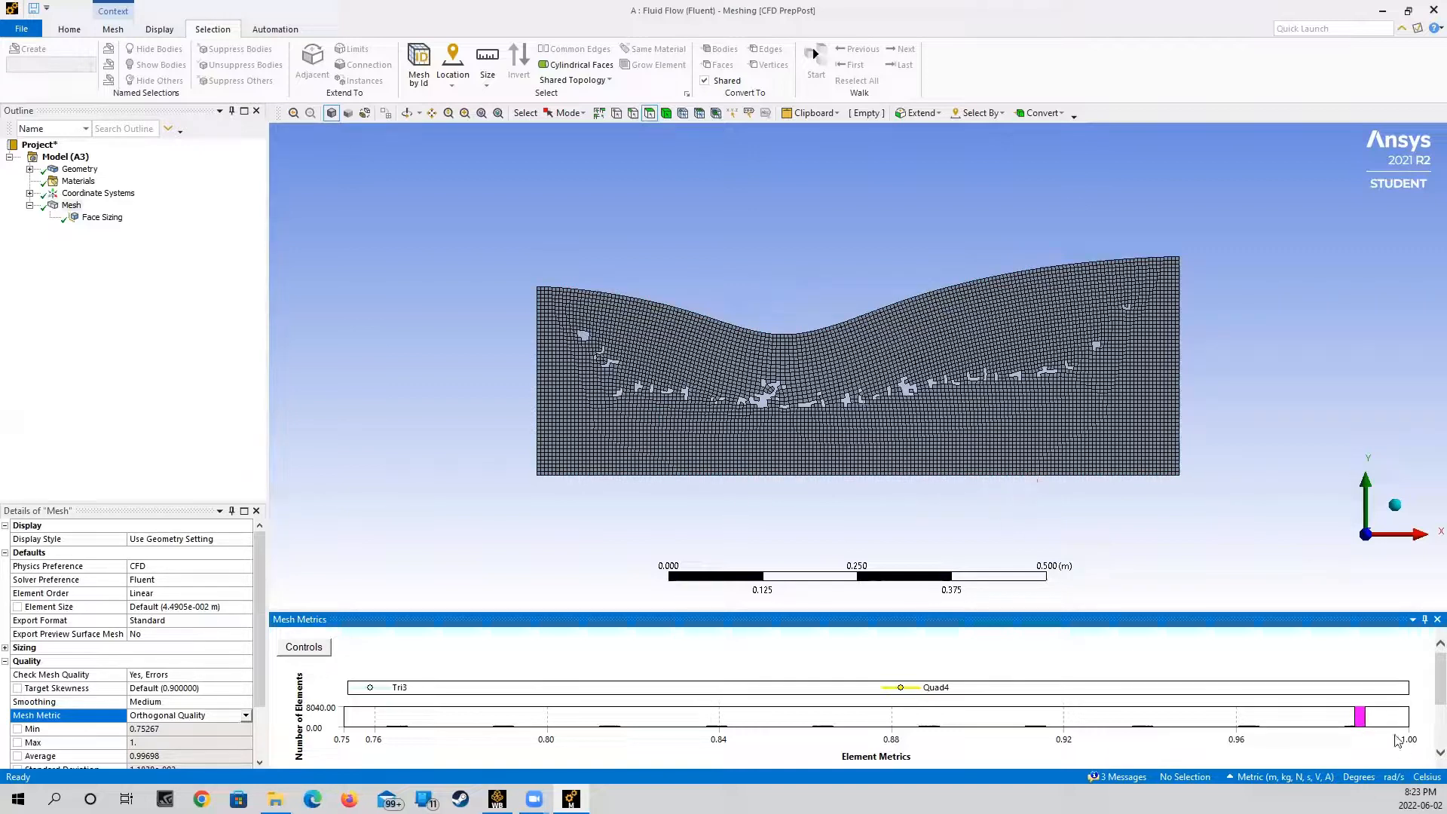
left_click(1255, 733)
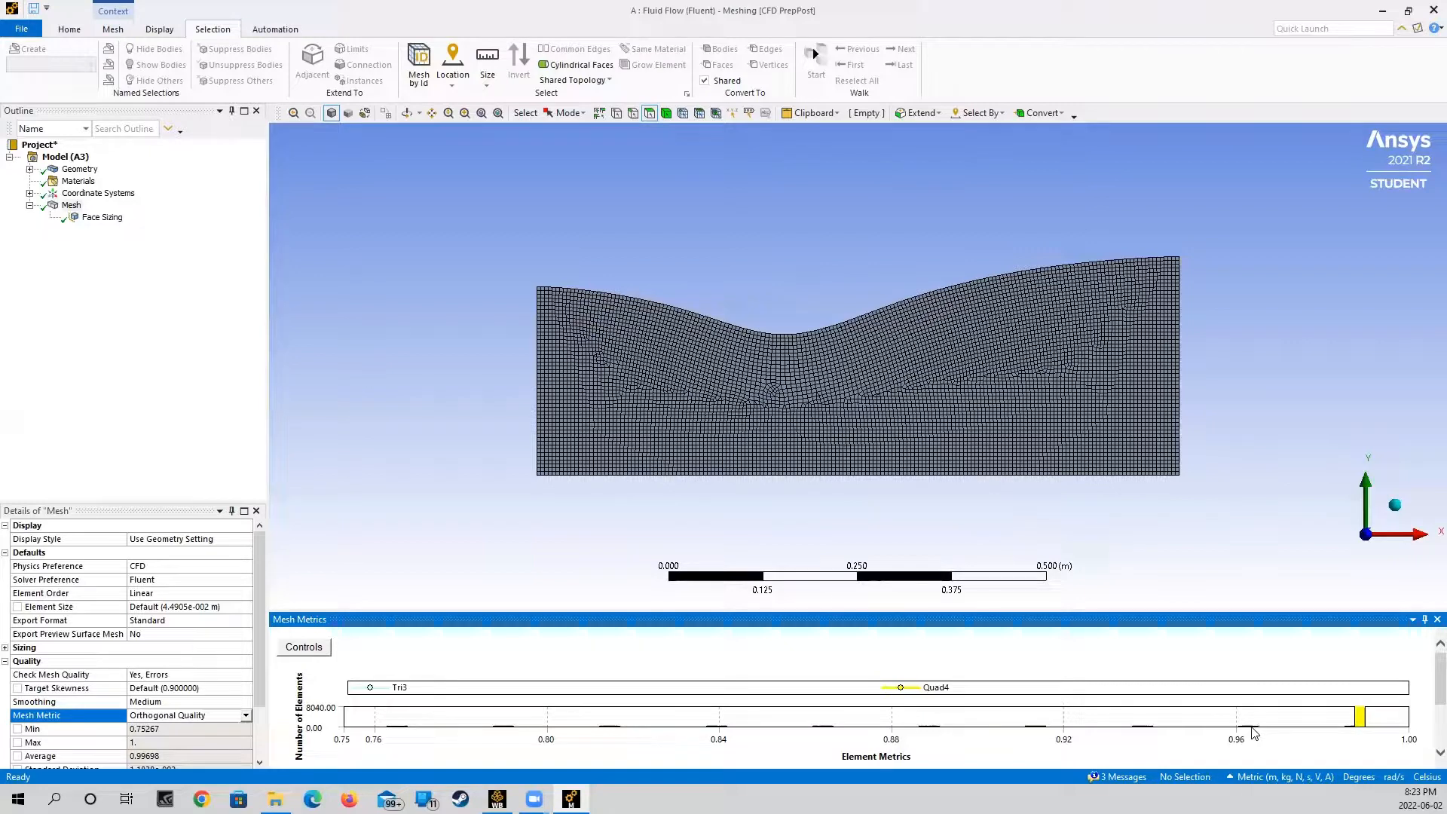
left_click(1254, 729)
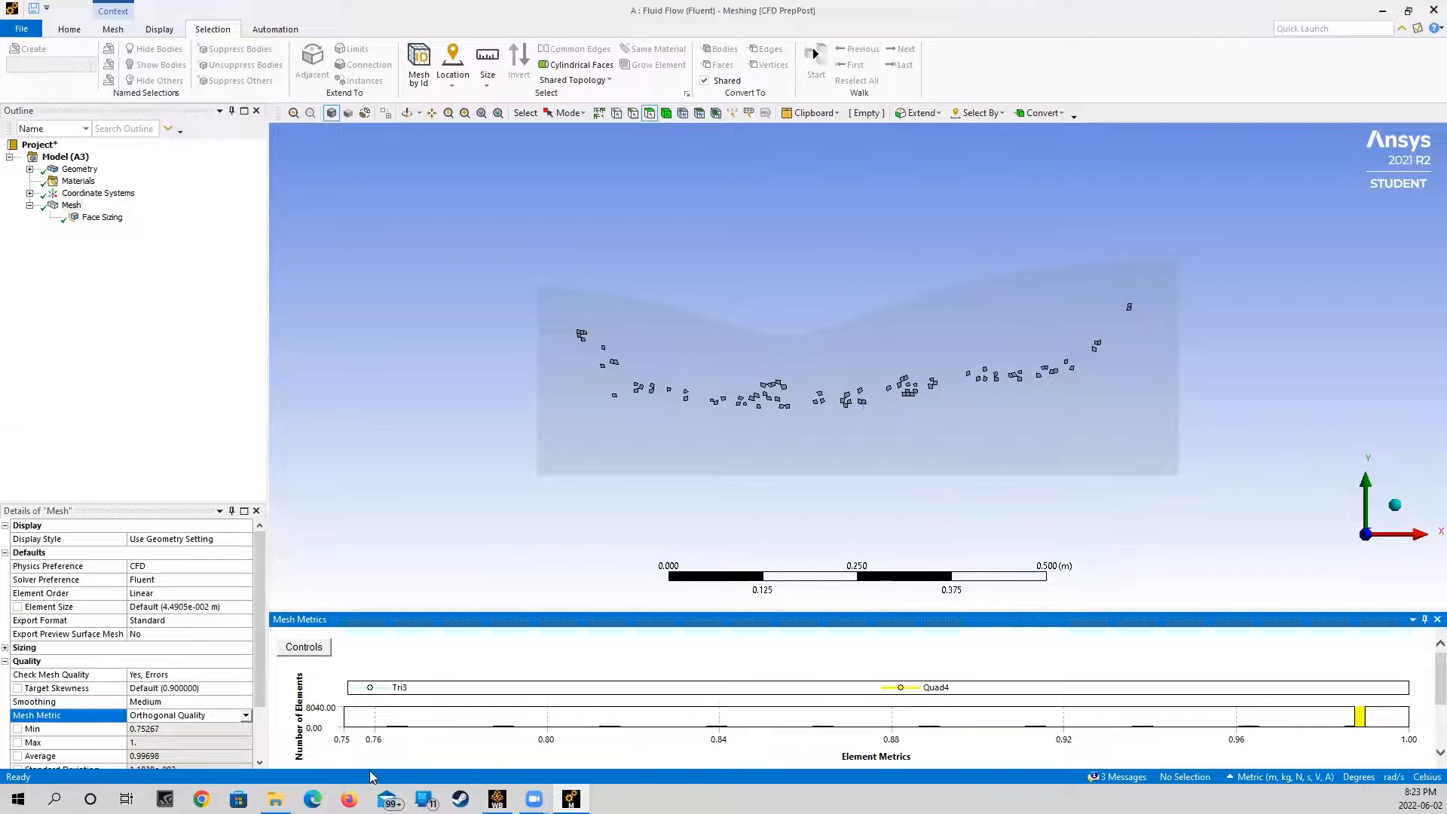
left_click(399, 733)
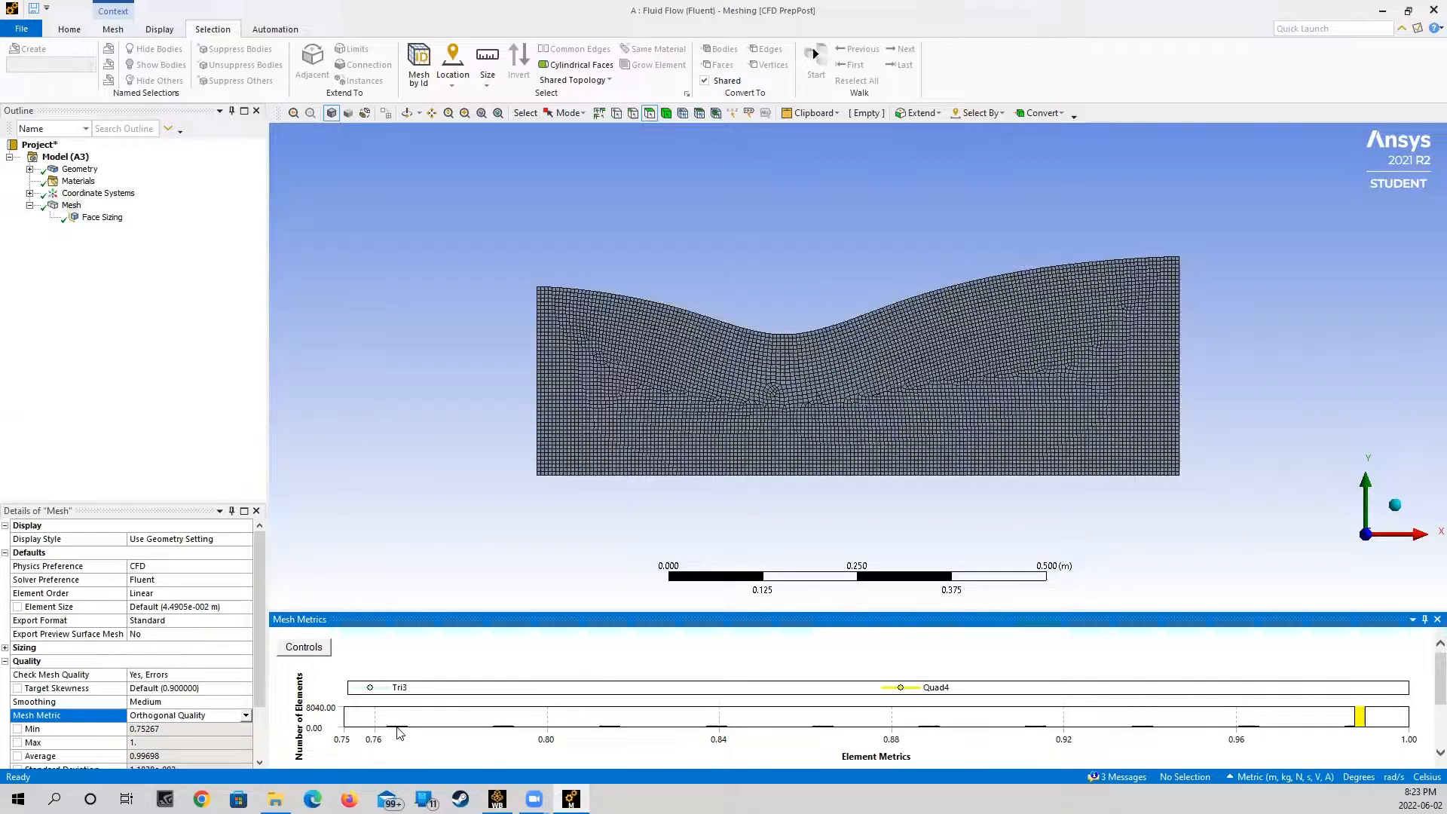
left_click(399, 731)
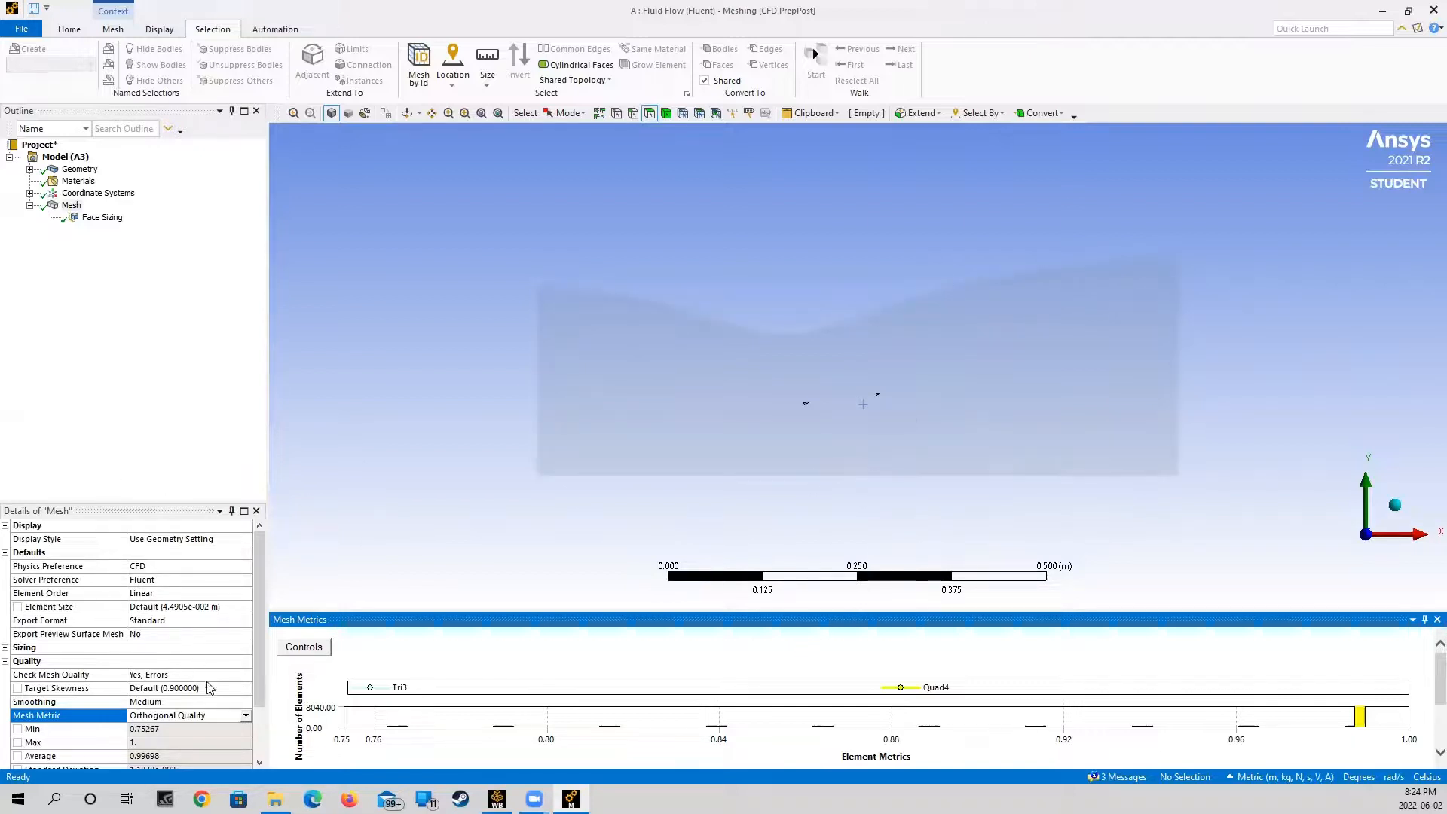
scroll(212, 689, "down", 2)
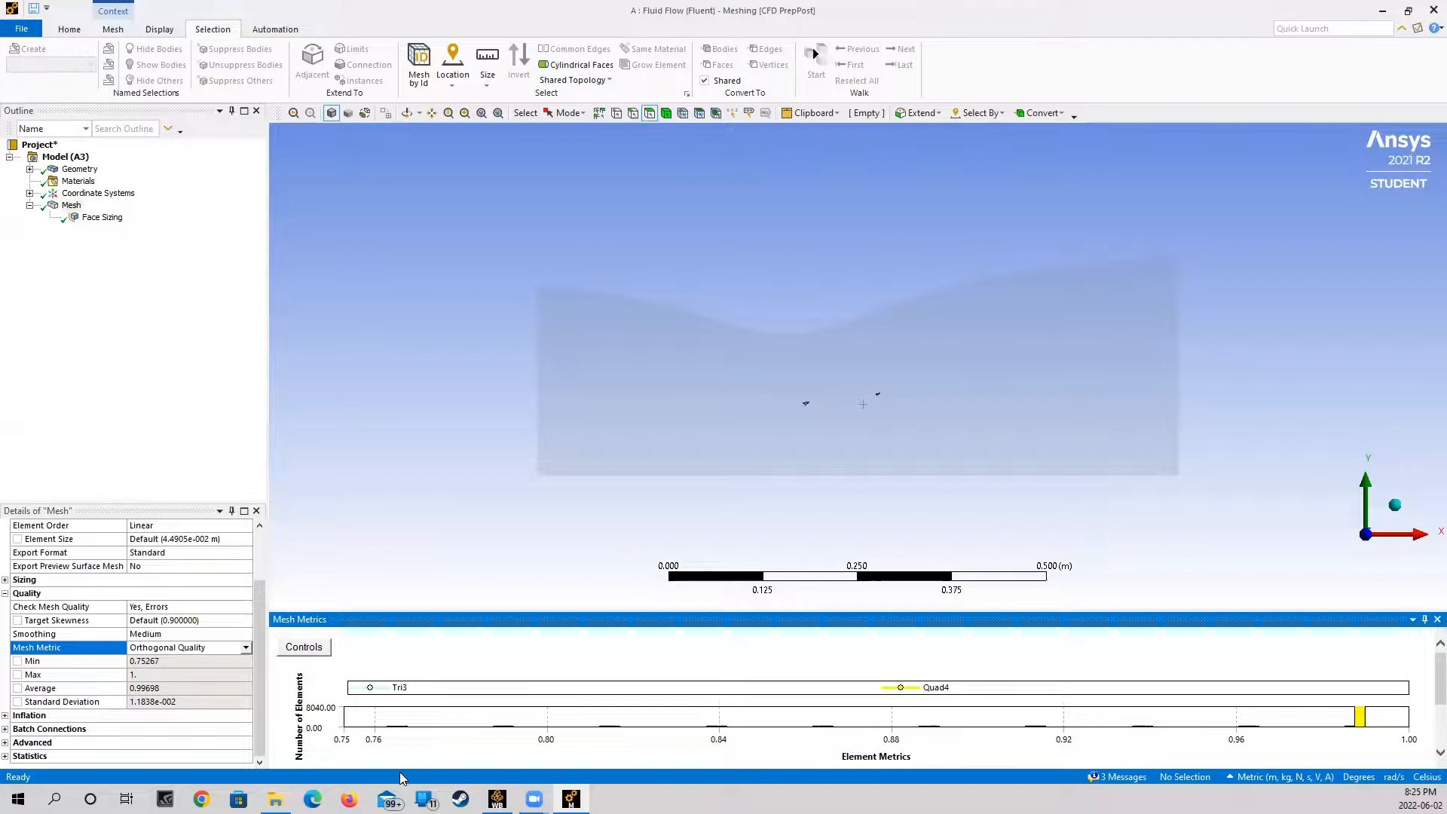
Review the face sizing's settings and isolate the mesh elements in the highest orthogonal quality bar again
left_click(92, 220)
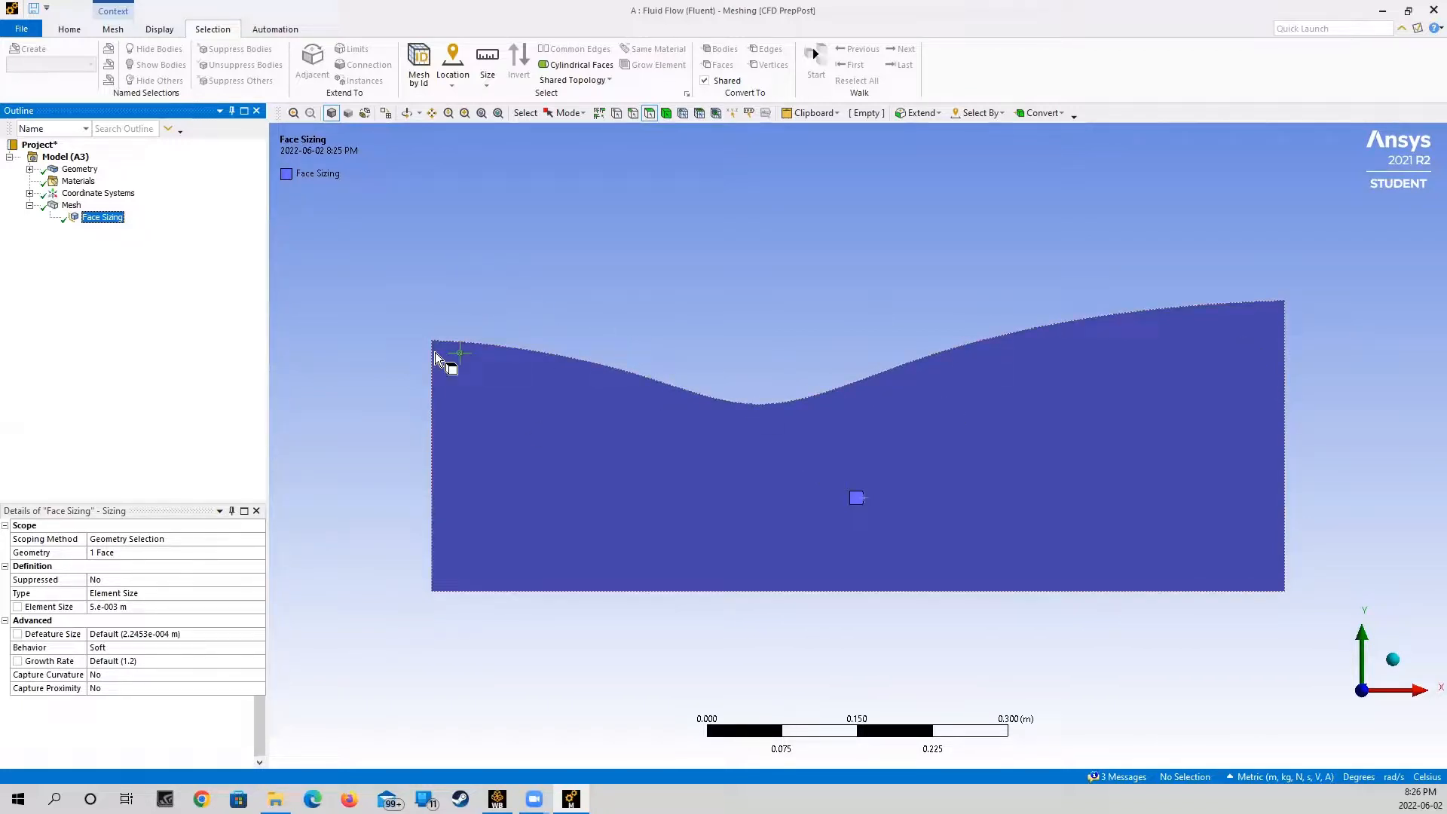
left_click(72, 204)
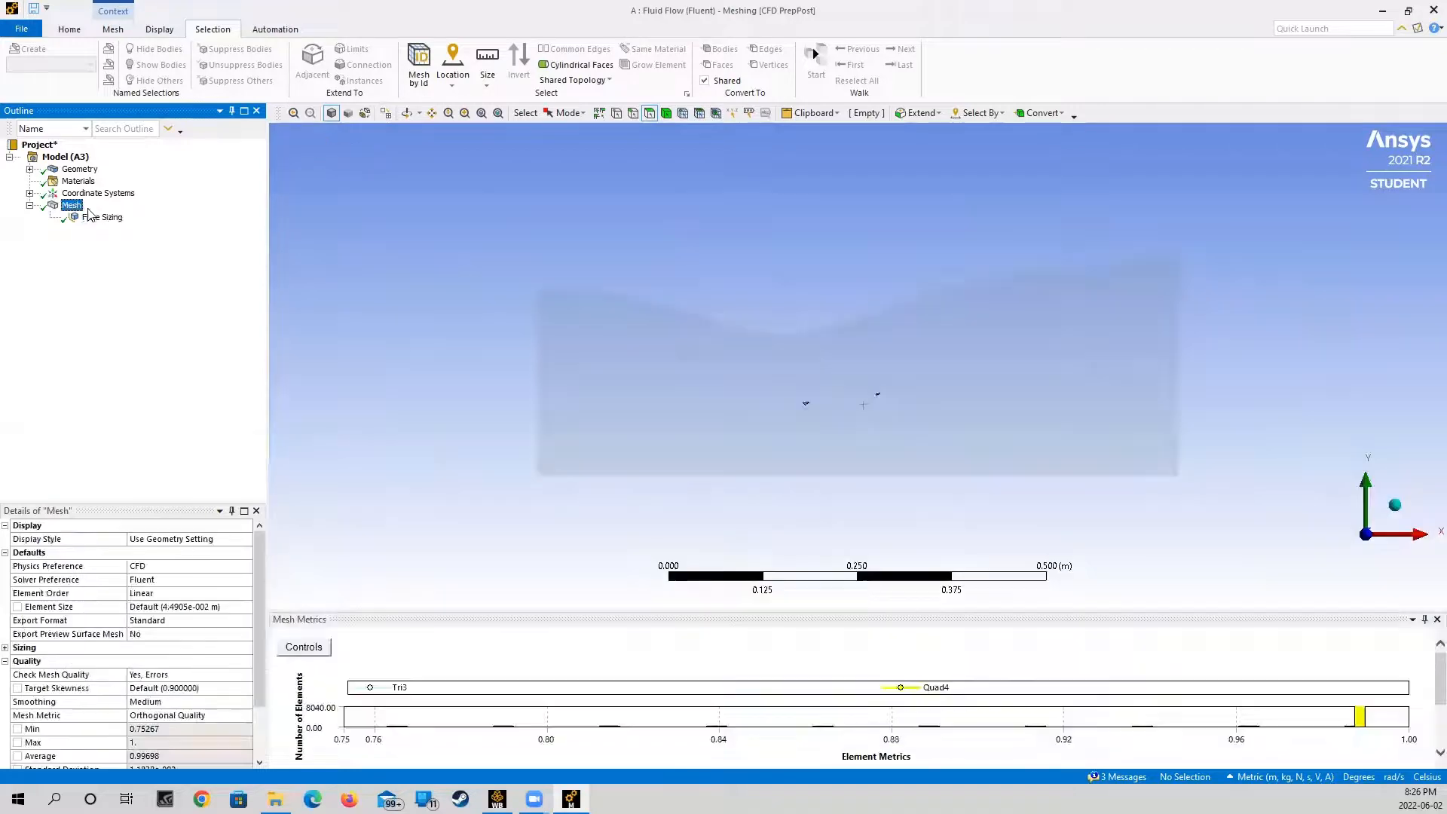
left_click(1360, 717)
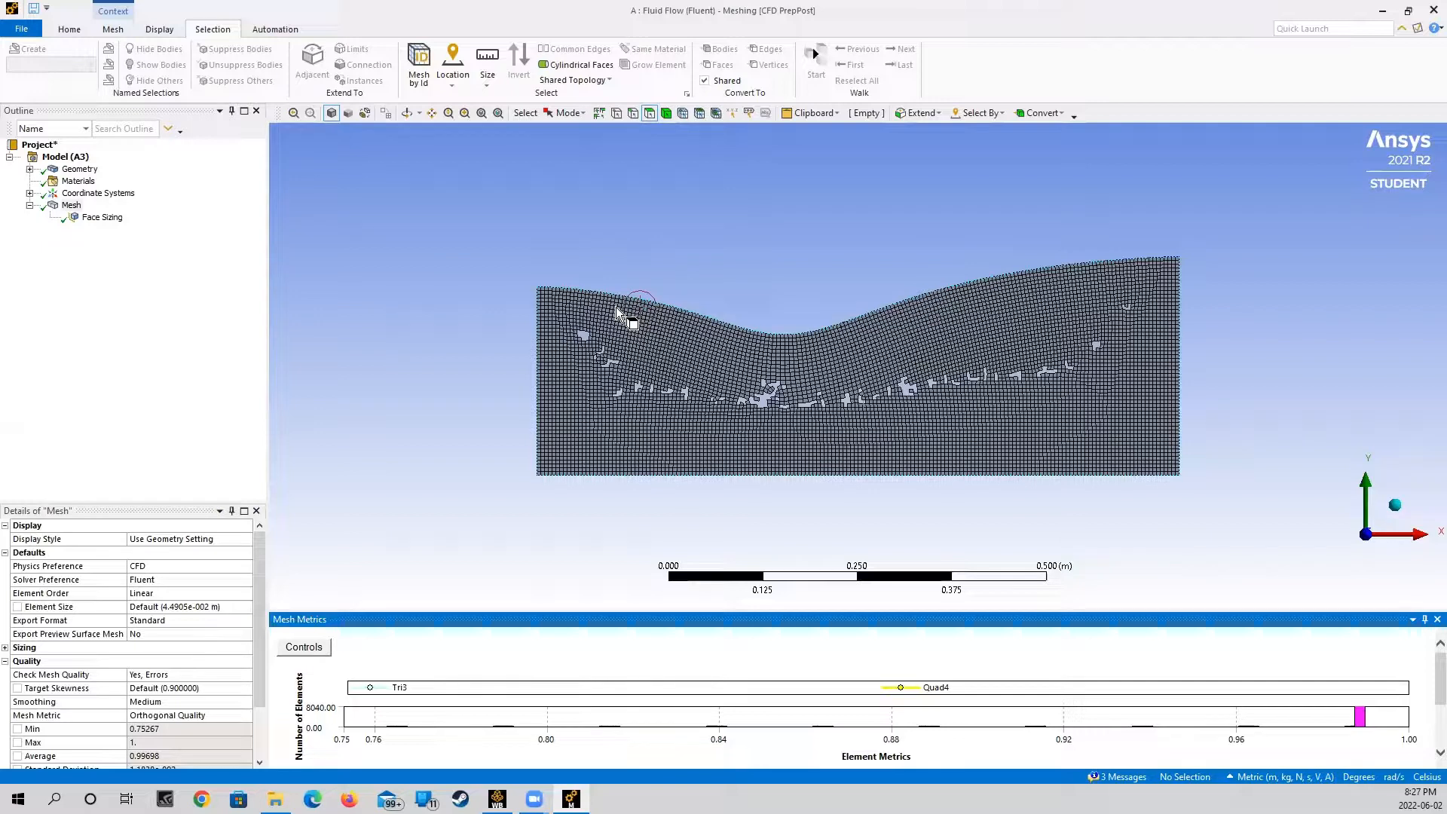
Reset the mesh metric to None to show the full mesh without the quality chart
left_click(223, 718)
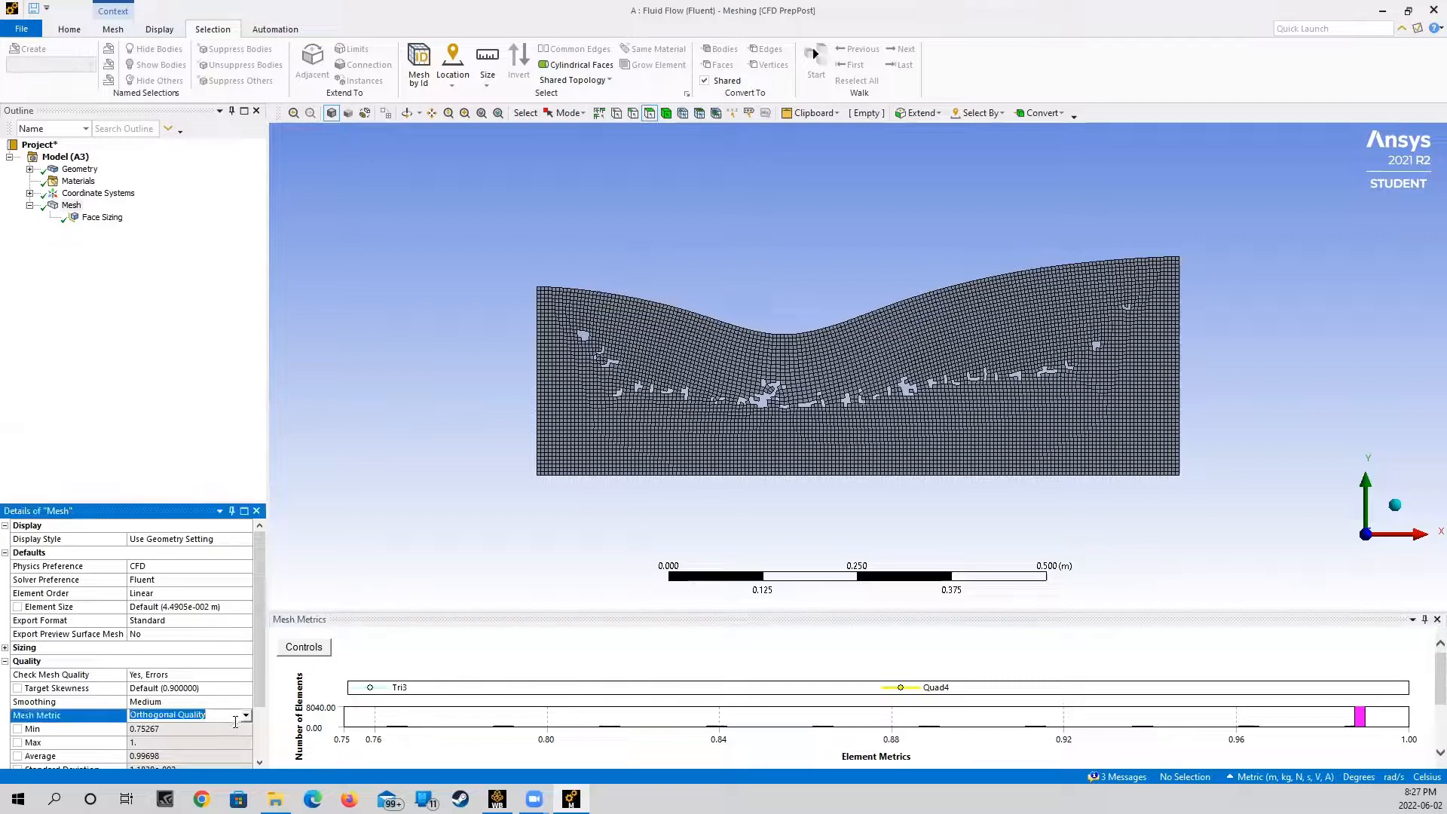
left_click(246, 715)
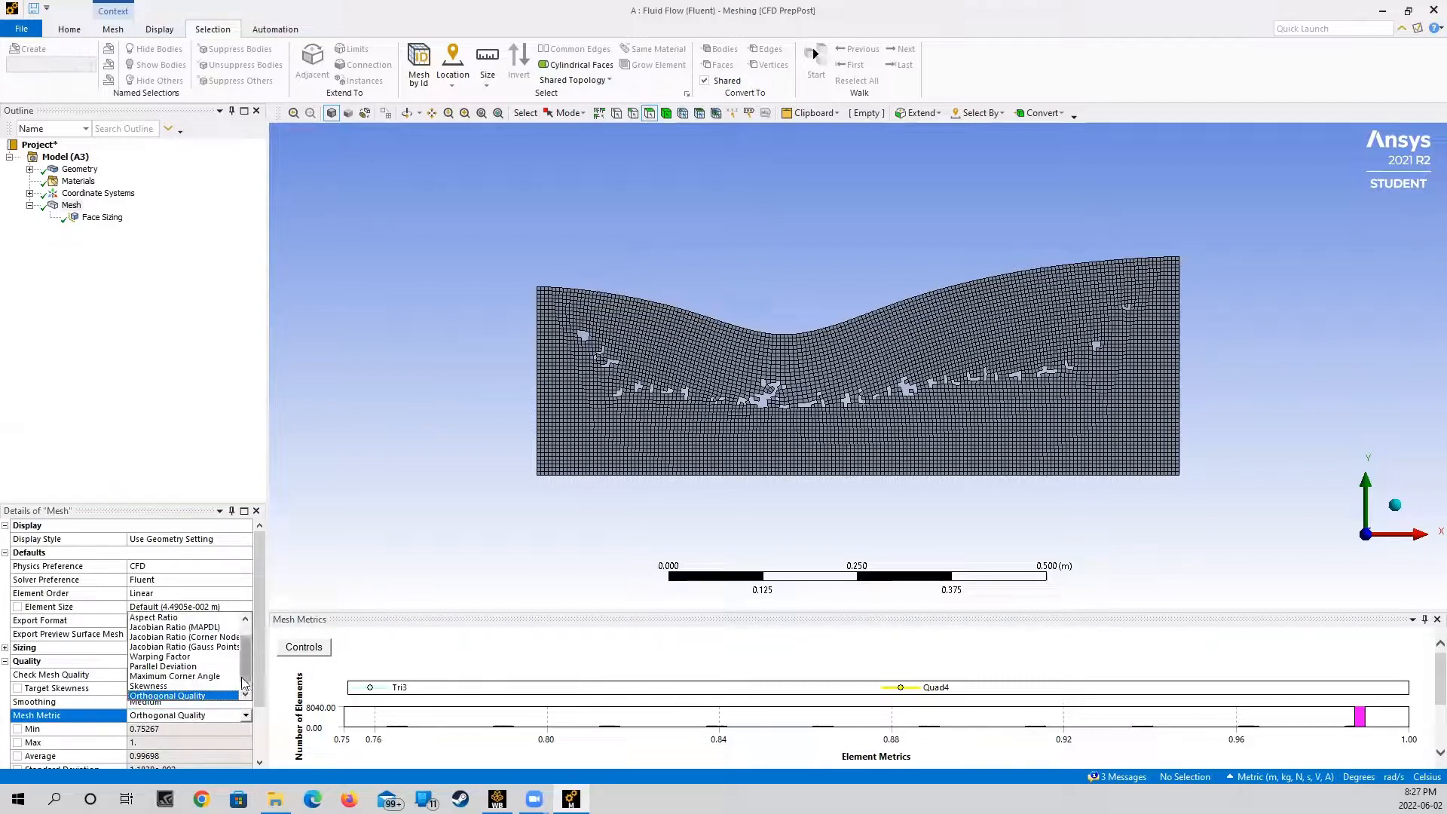
left_click(184, 607)
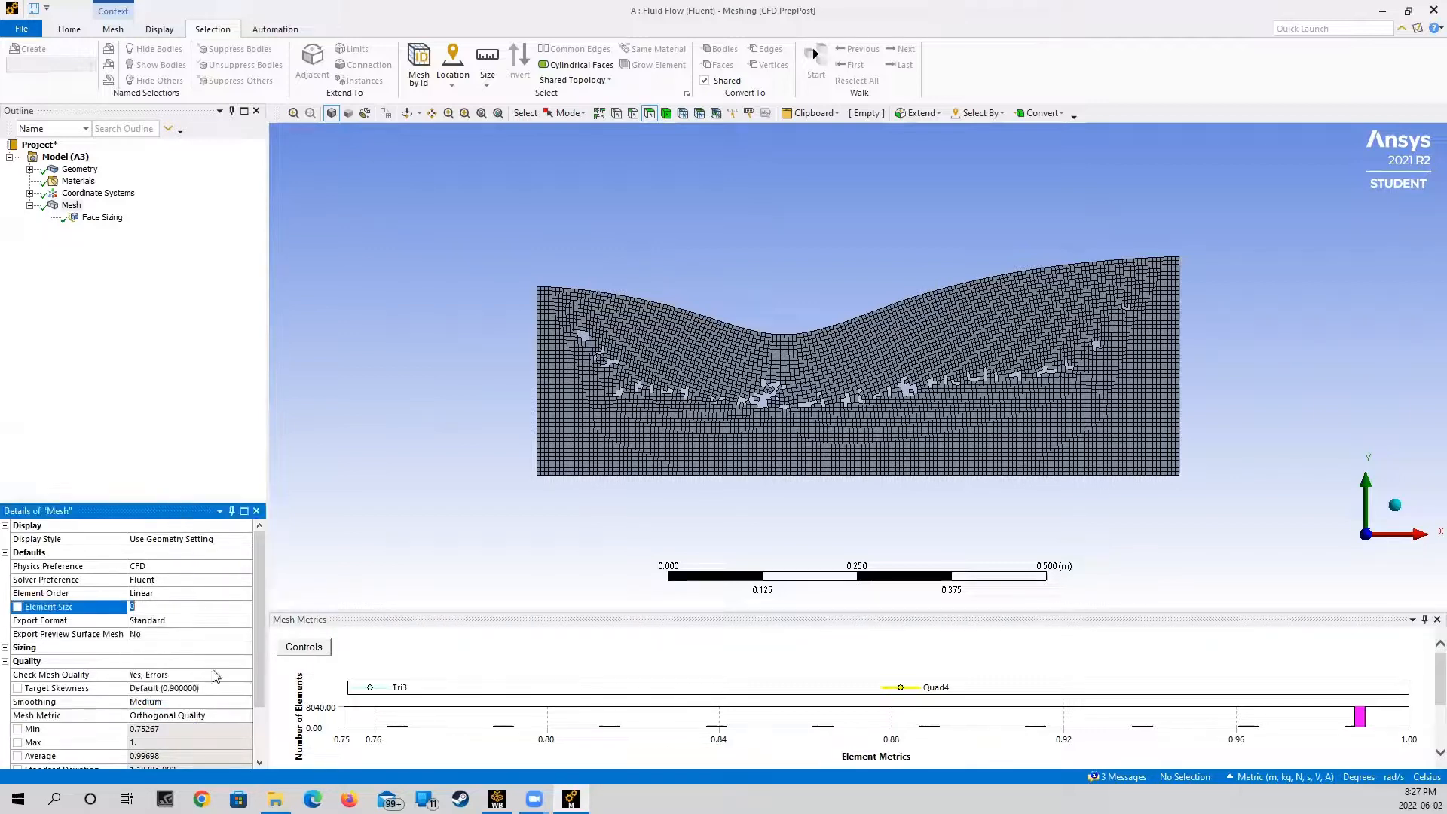
left_click(223, 718)
left_click(246, 722)
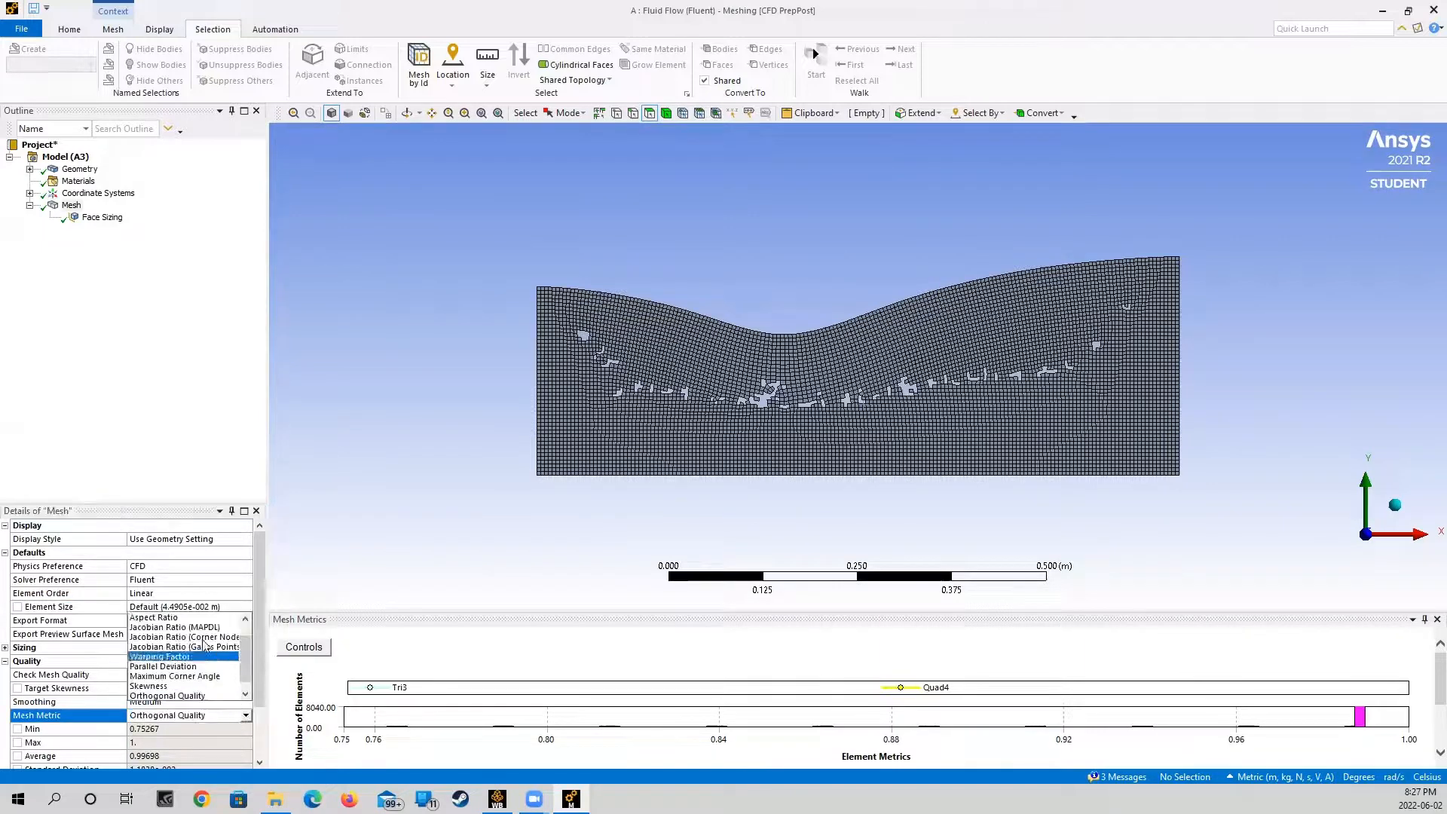
left_click(179, 626)
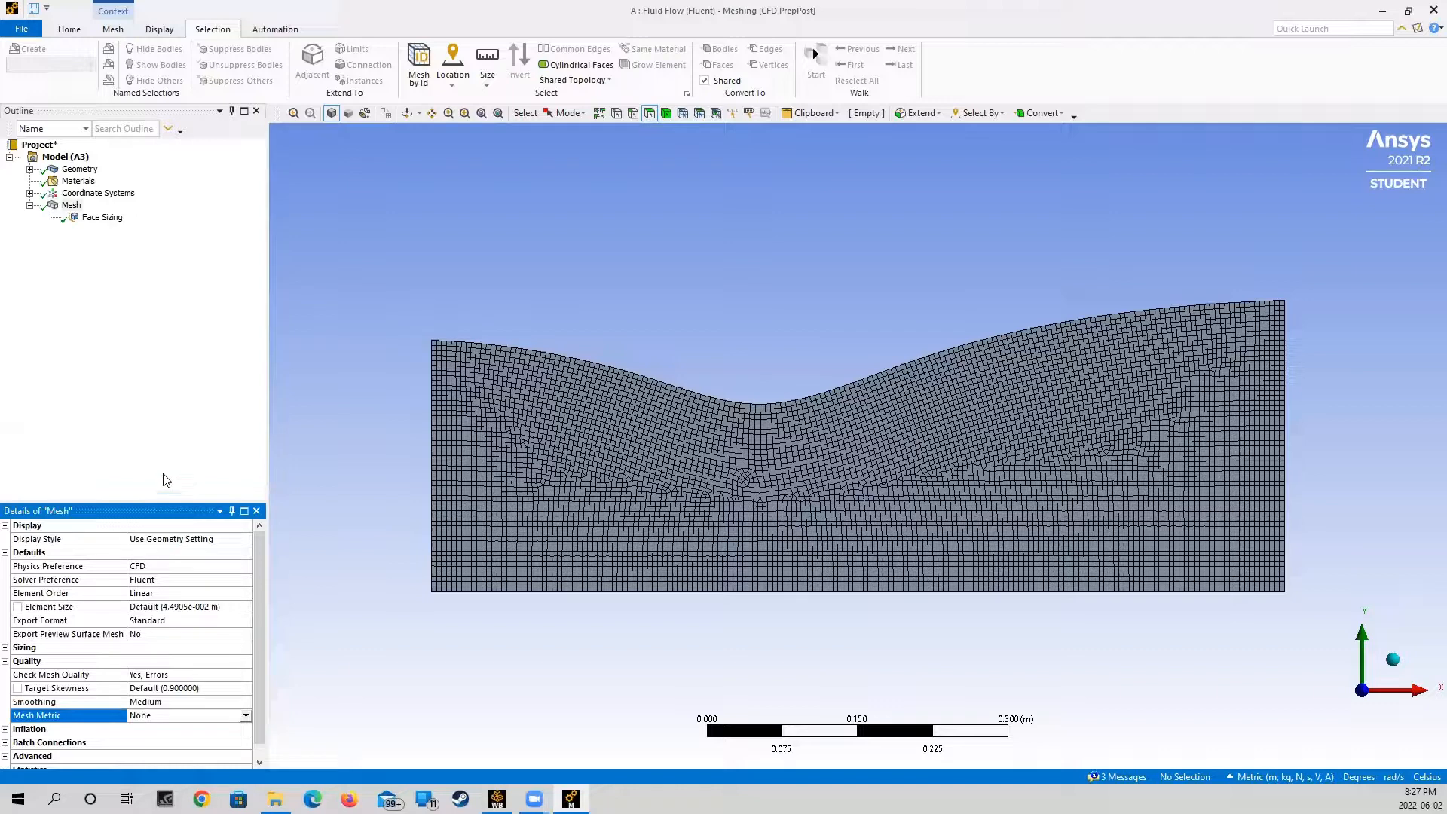
Create a named selection called Inlet from the left vertical edge of the flow domain
left_click(631, 118)
left_click(436, 500)
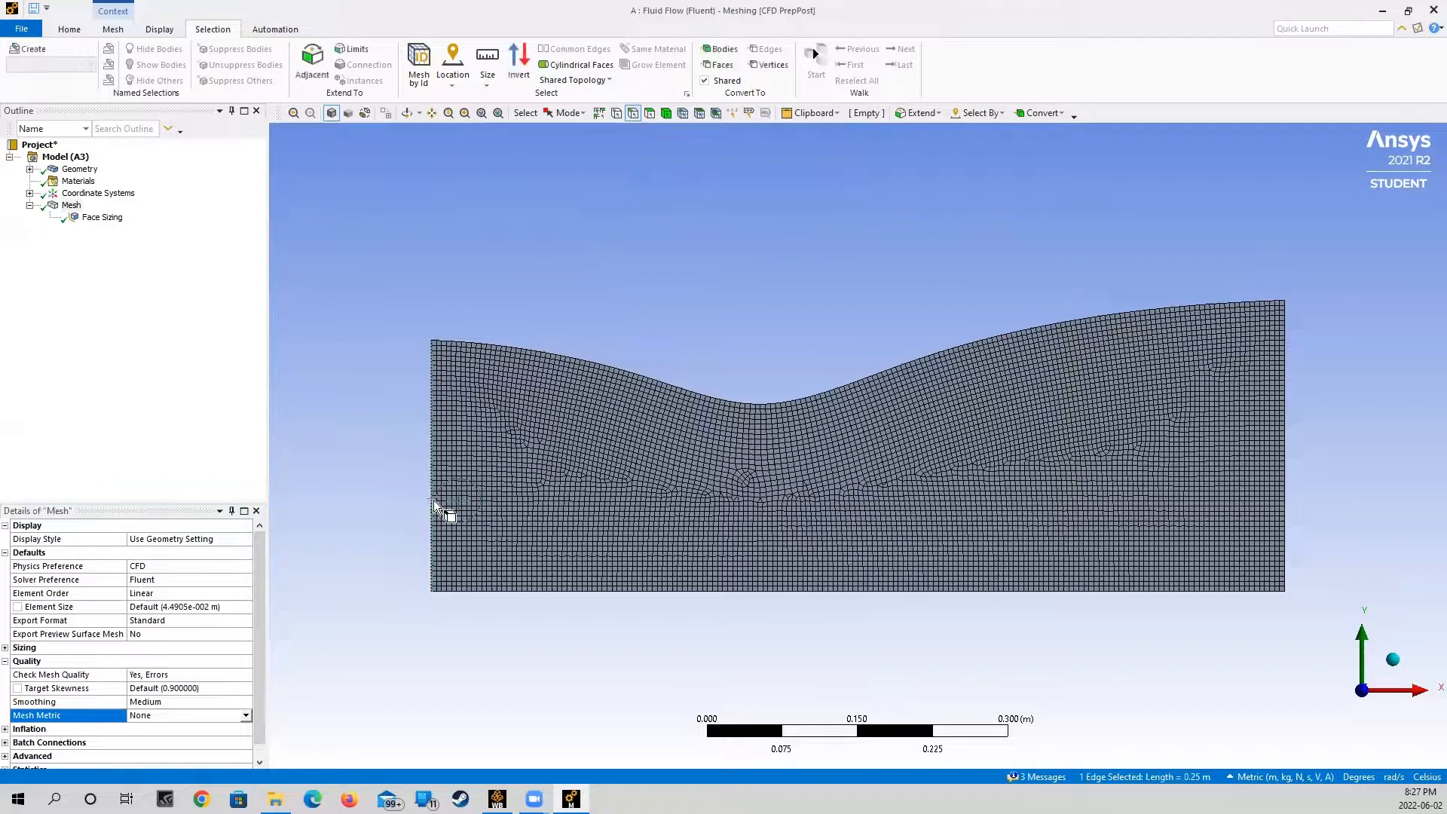
right_click(435, 500)
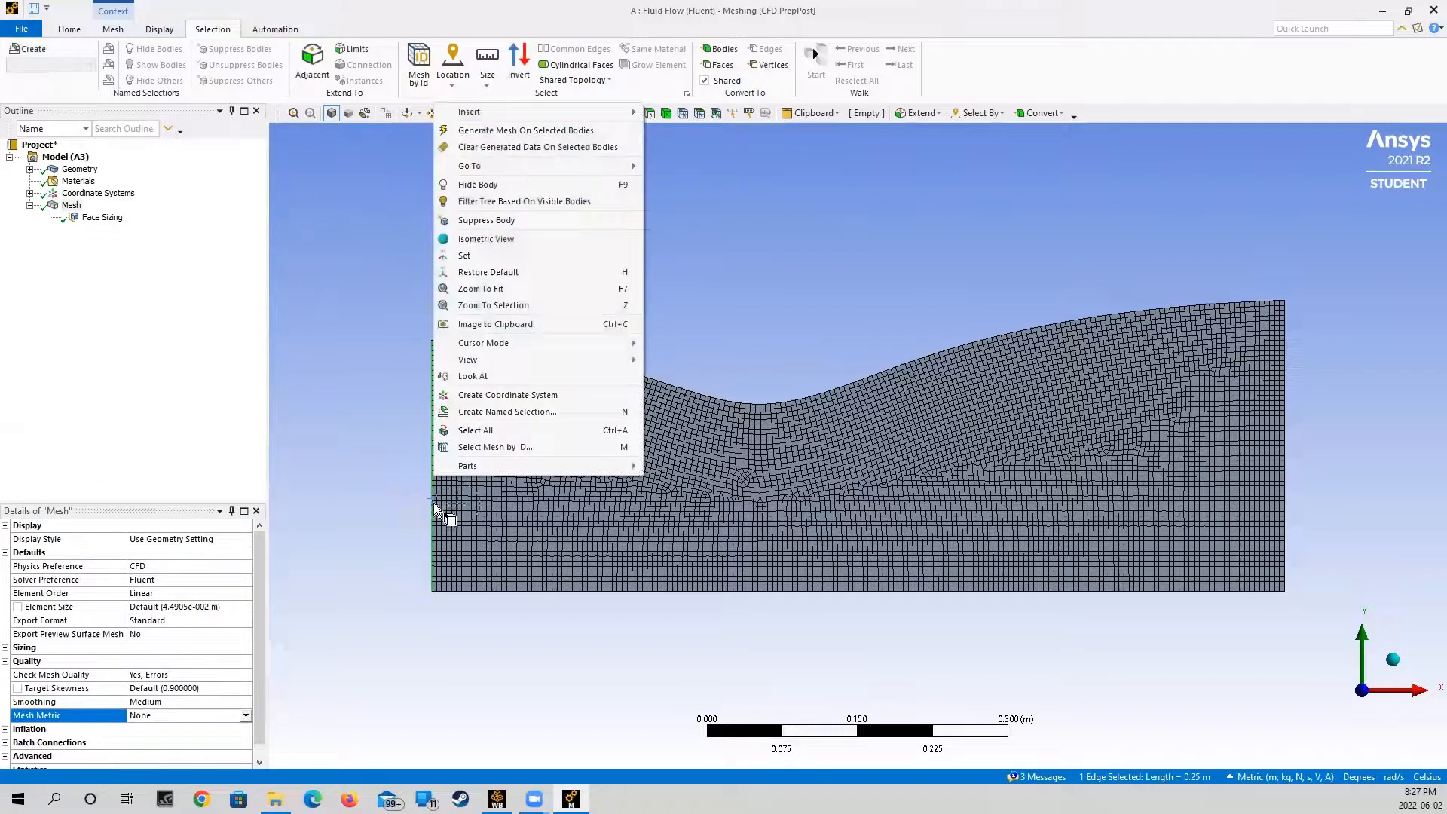
left_click(482, 412)
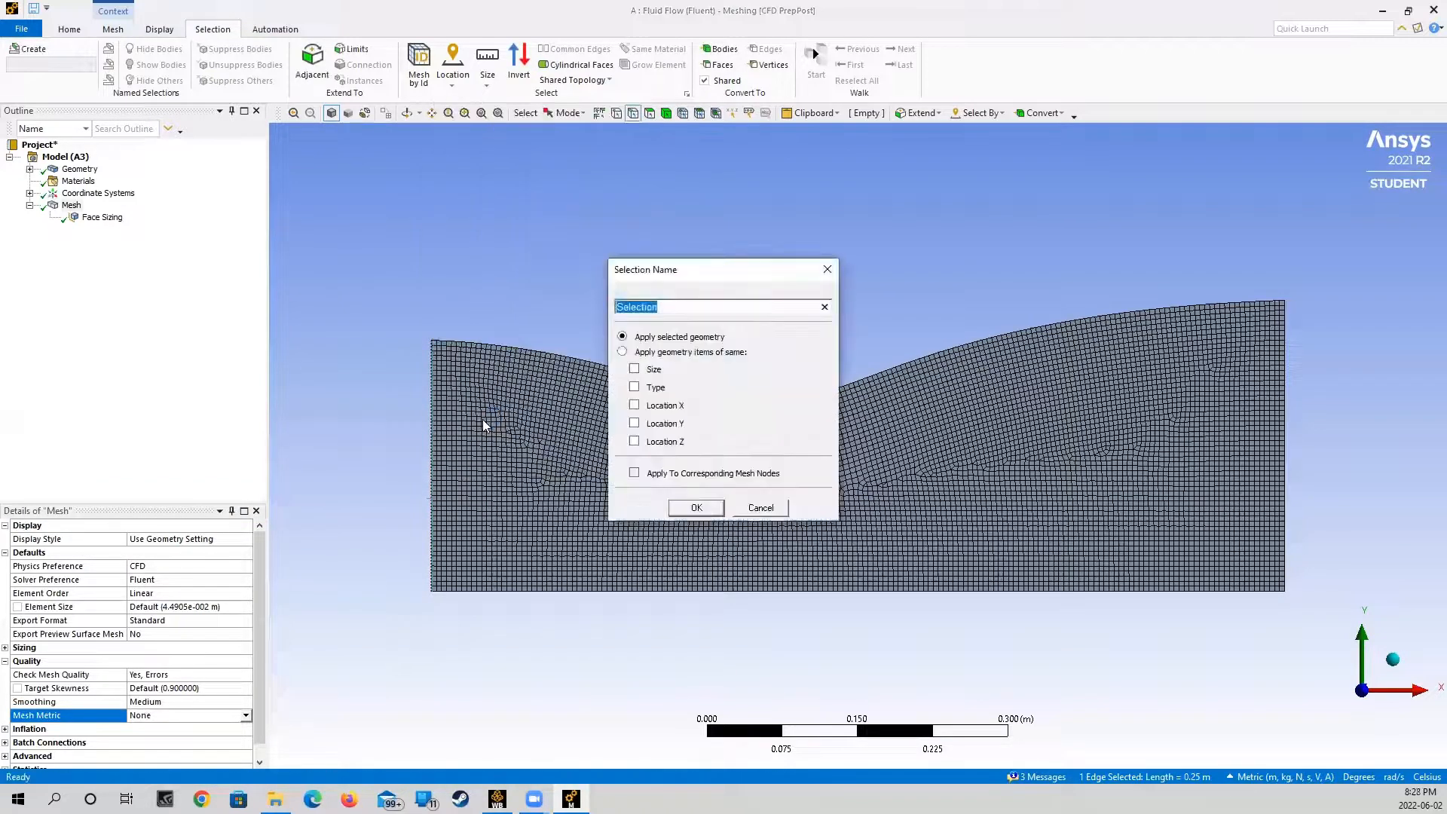
type("Inlet")
left_click(697, 508)
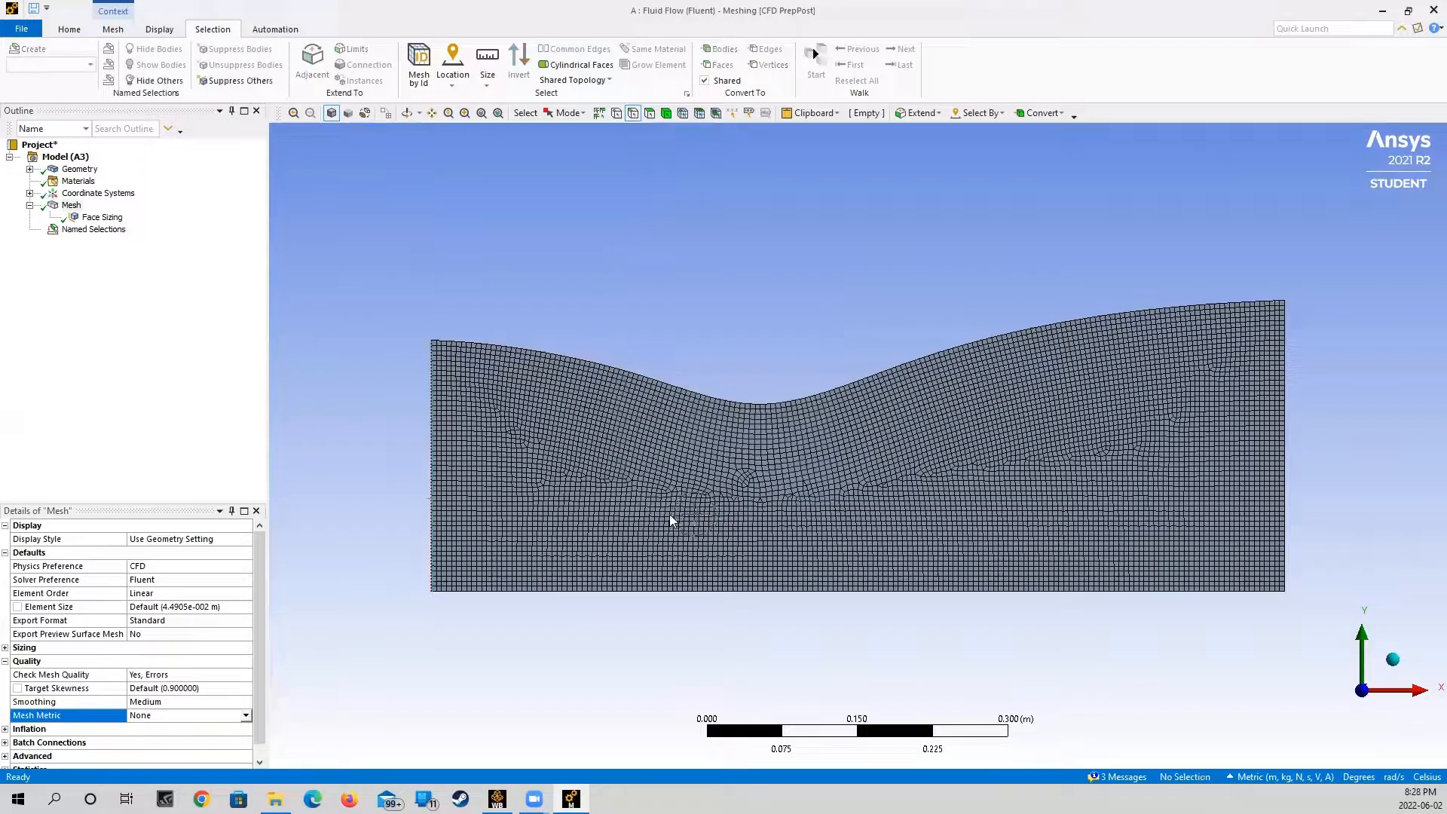
Create a named selection called Outlet from the right vertical edge of the flow domain
left_click(1286, 518)
right_click(1286, 517)
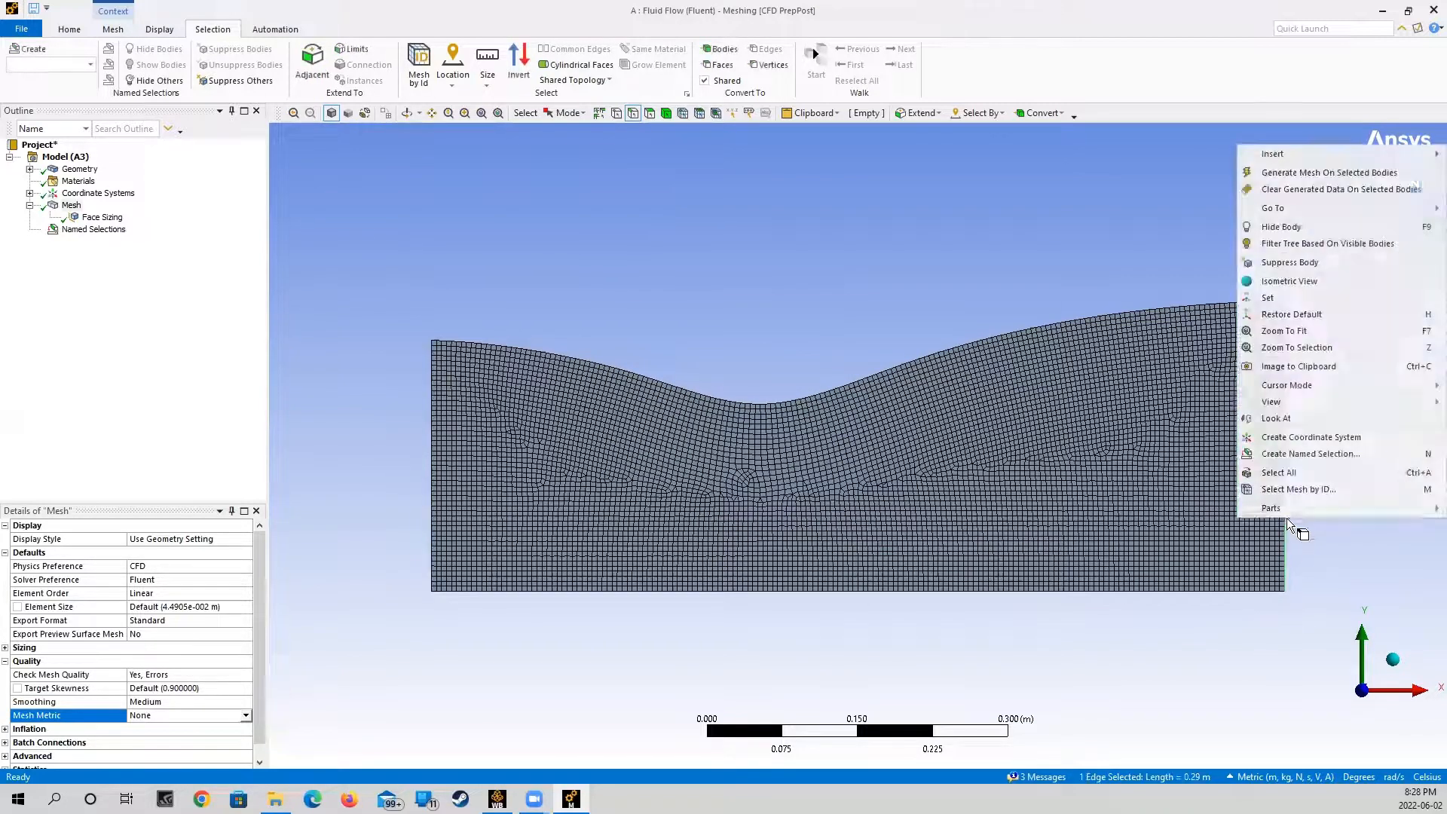
left_click(1274, 460)
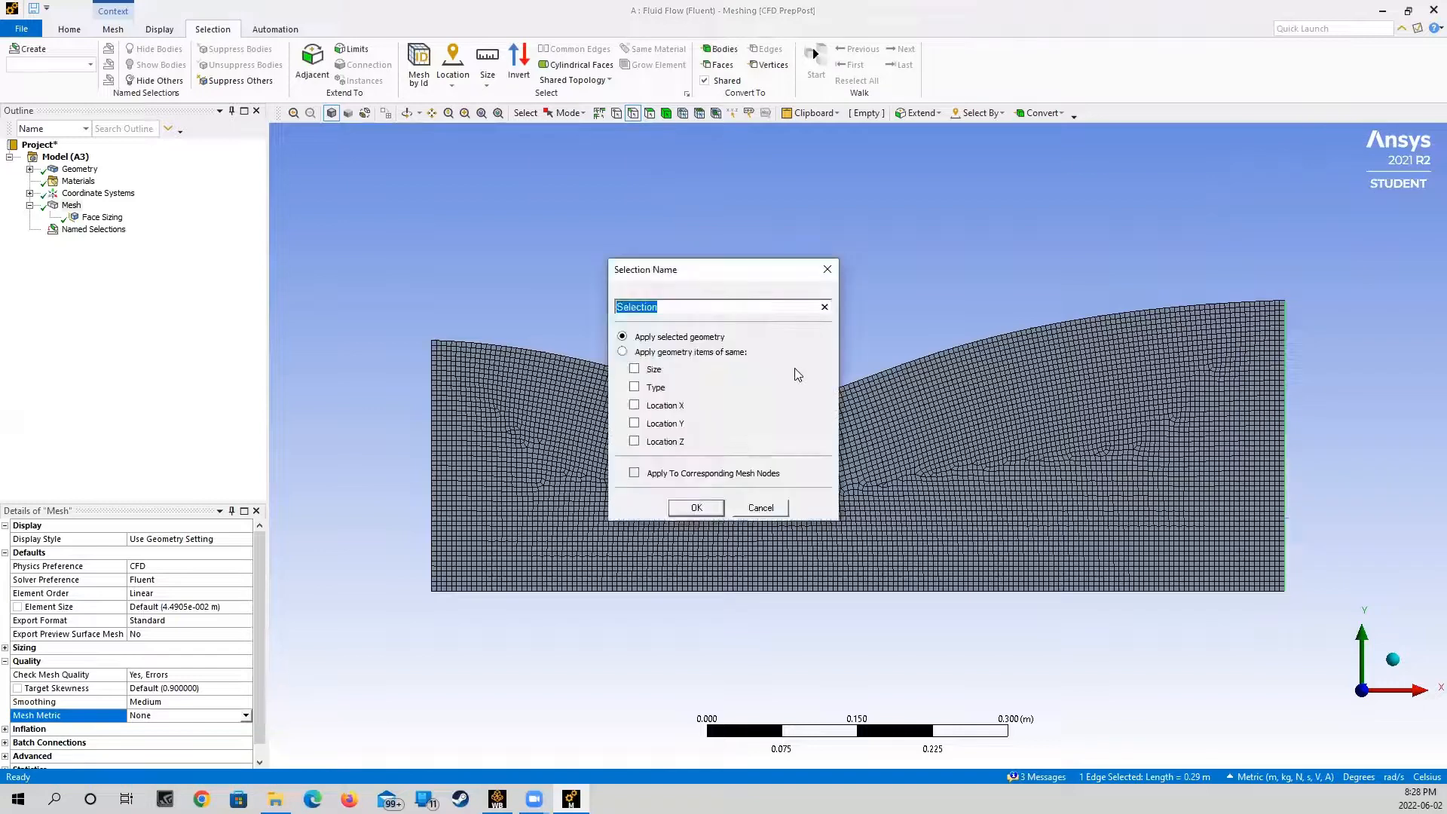
type("Outlet")
left_click(696, 508)
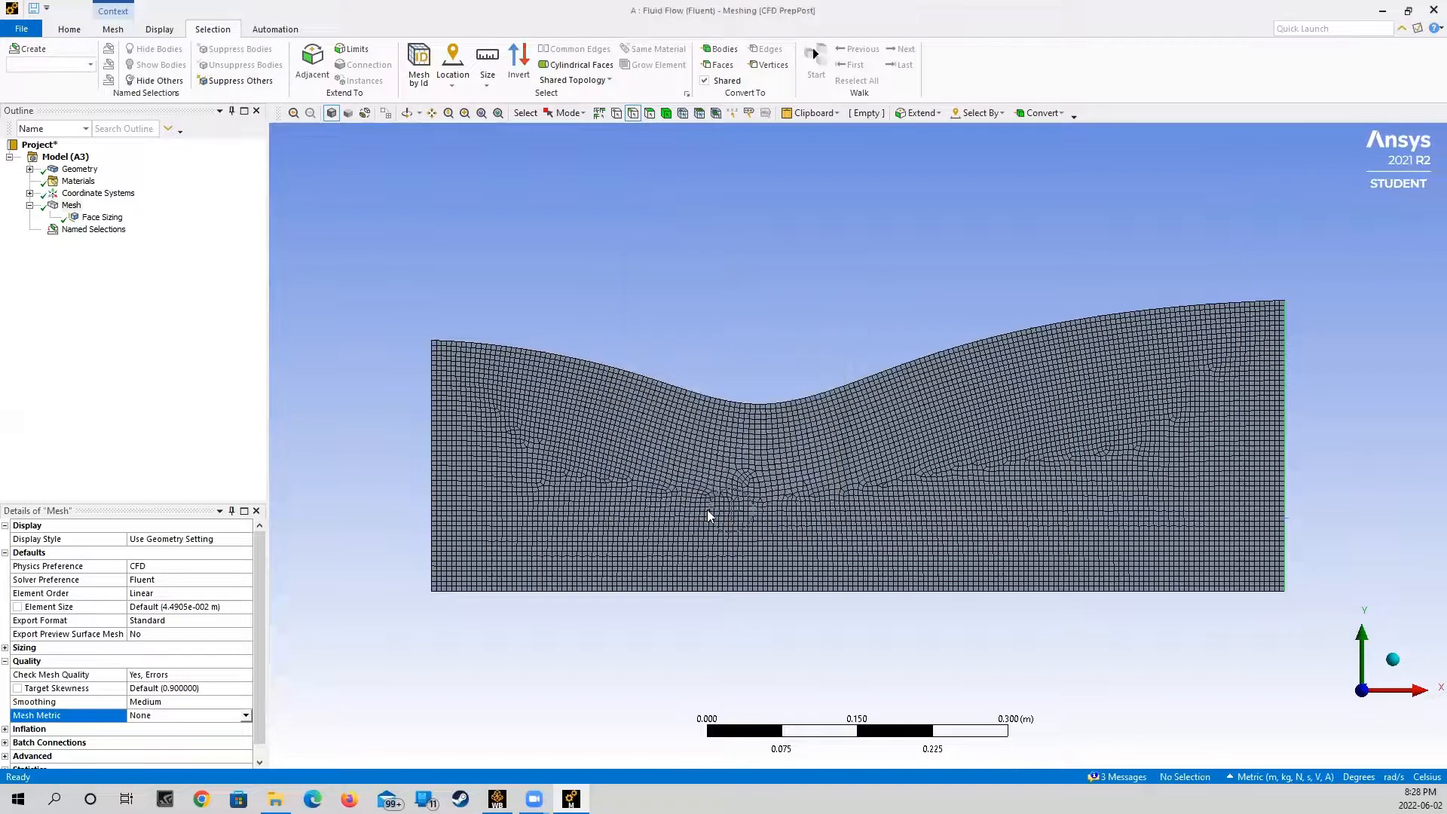
Create a named selection called Wall from the curved upper edge of the flow domain
left_click(725, 404)
right_click(725, 404)
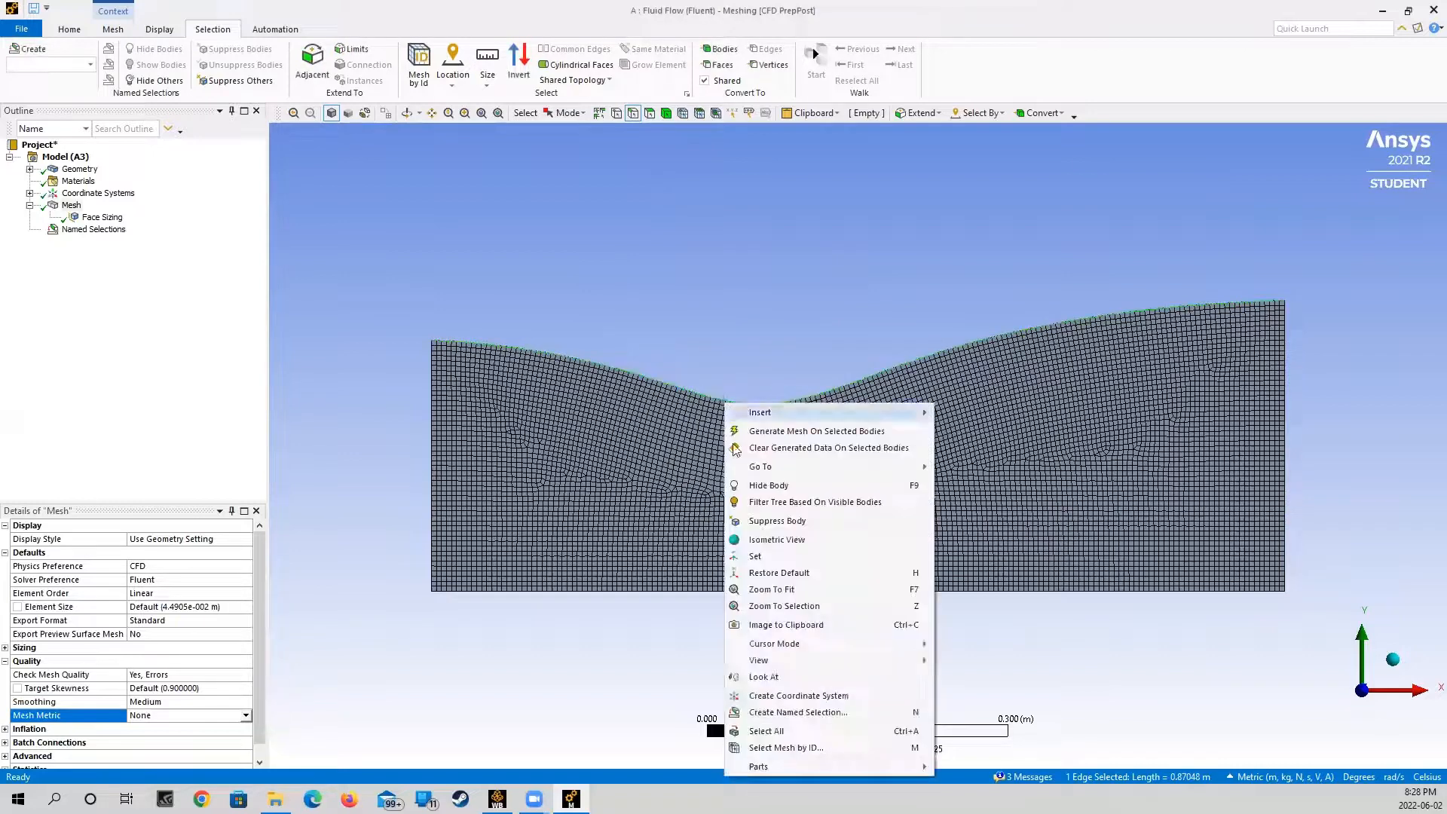
left_click(714, 712)
type("Wall")
left_click(696, 508)
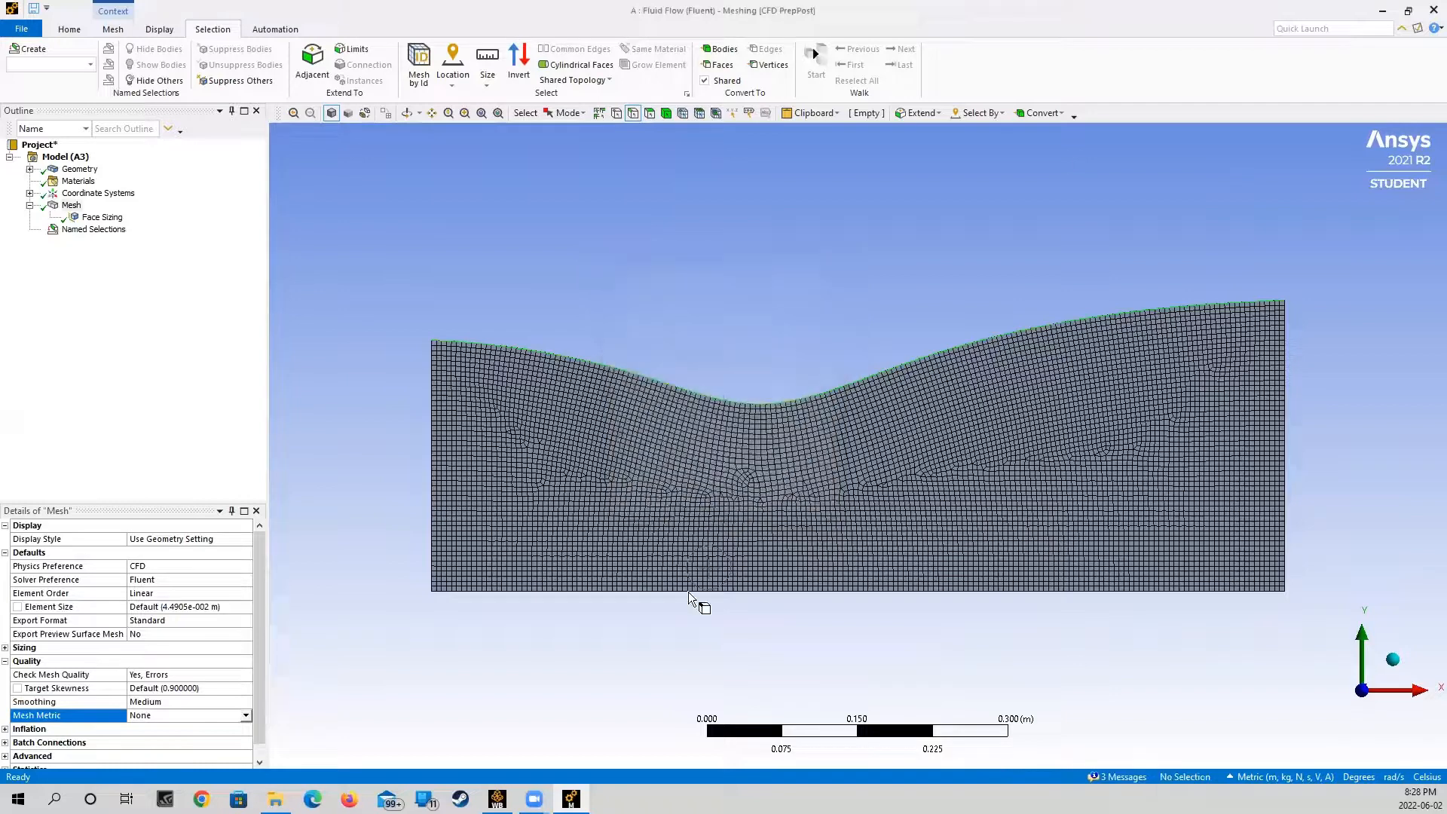
Create a named selection called Symmetry from the straight bottom edge of the flow domain
left_click(688, 594)
right_click(689, 594)
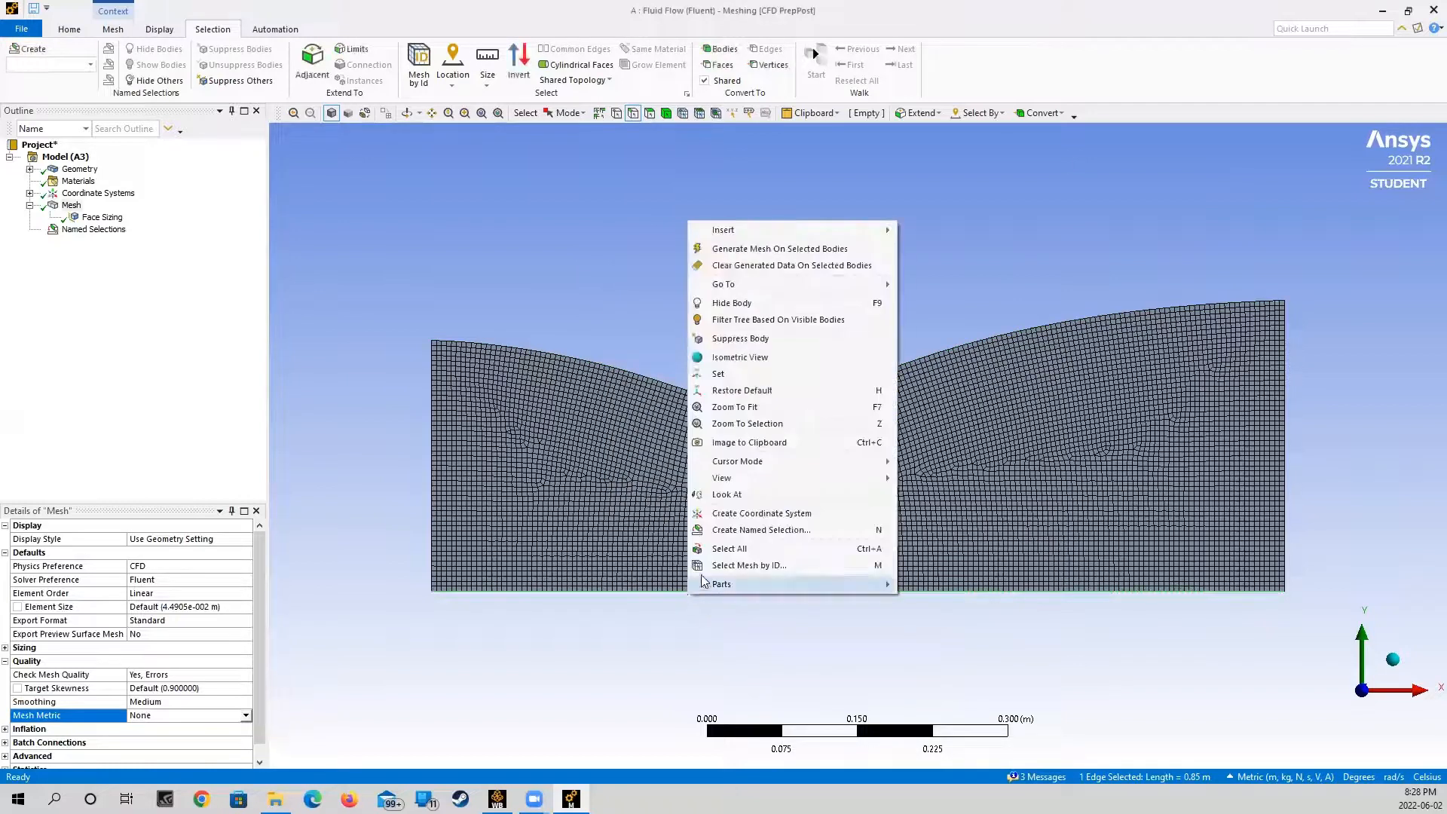
left_click(723, 531)
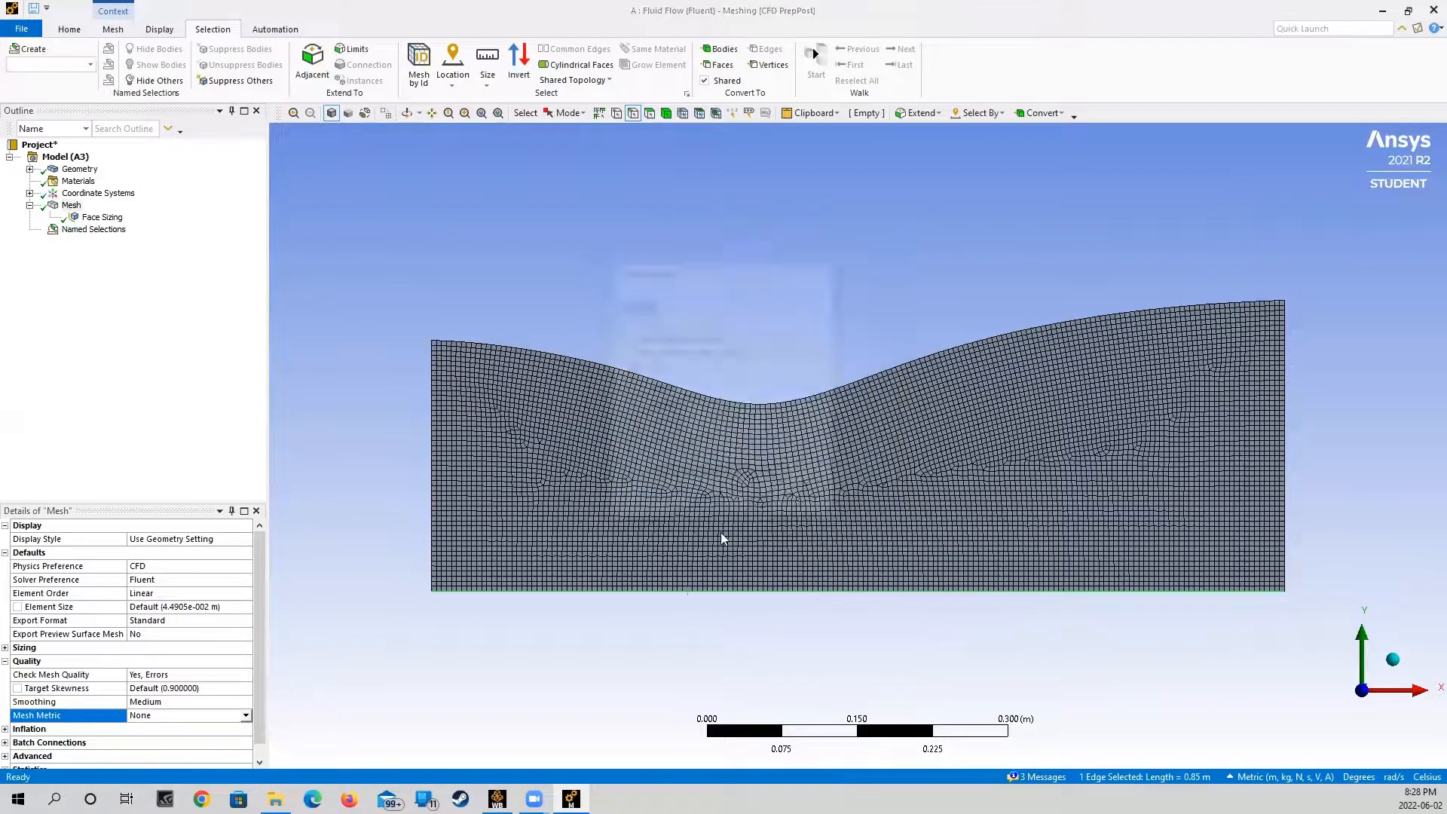
type("Sym")
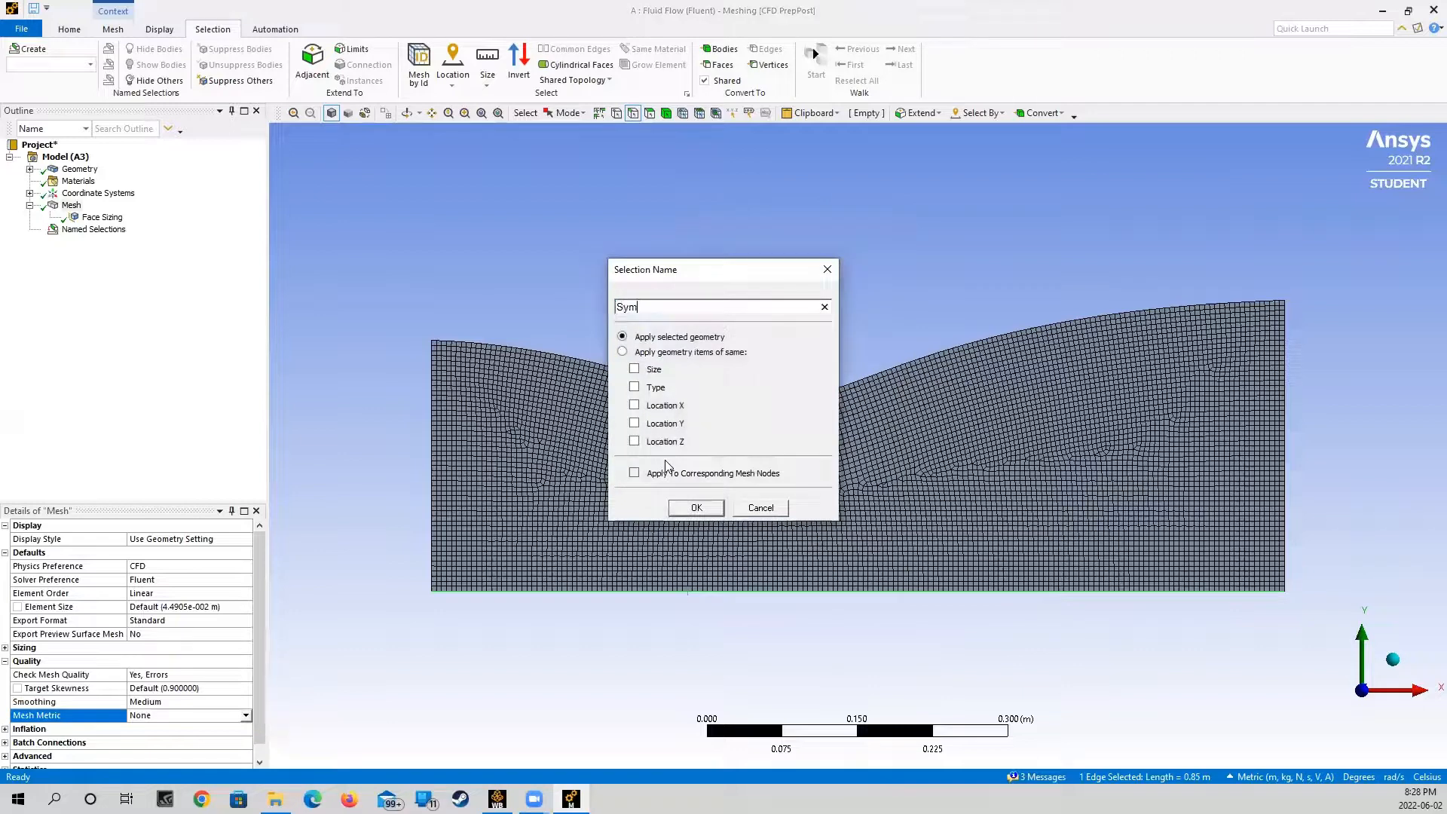
type("metry")
left_click(701, 507)
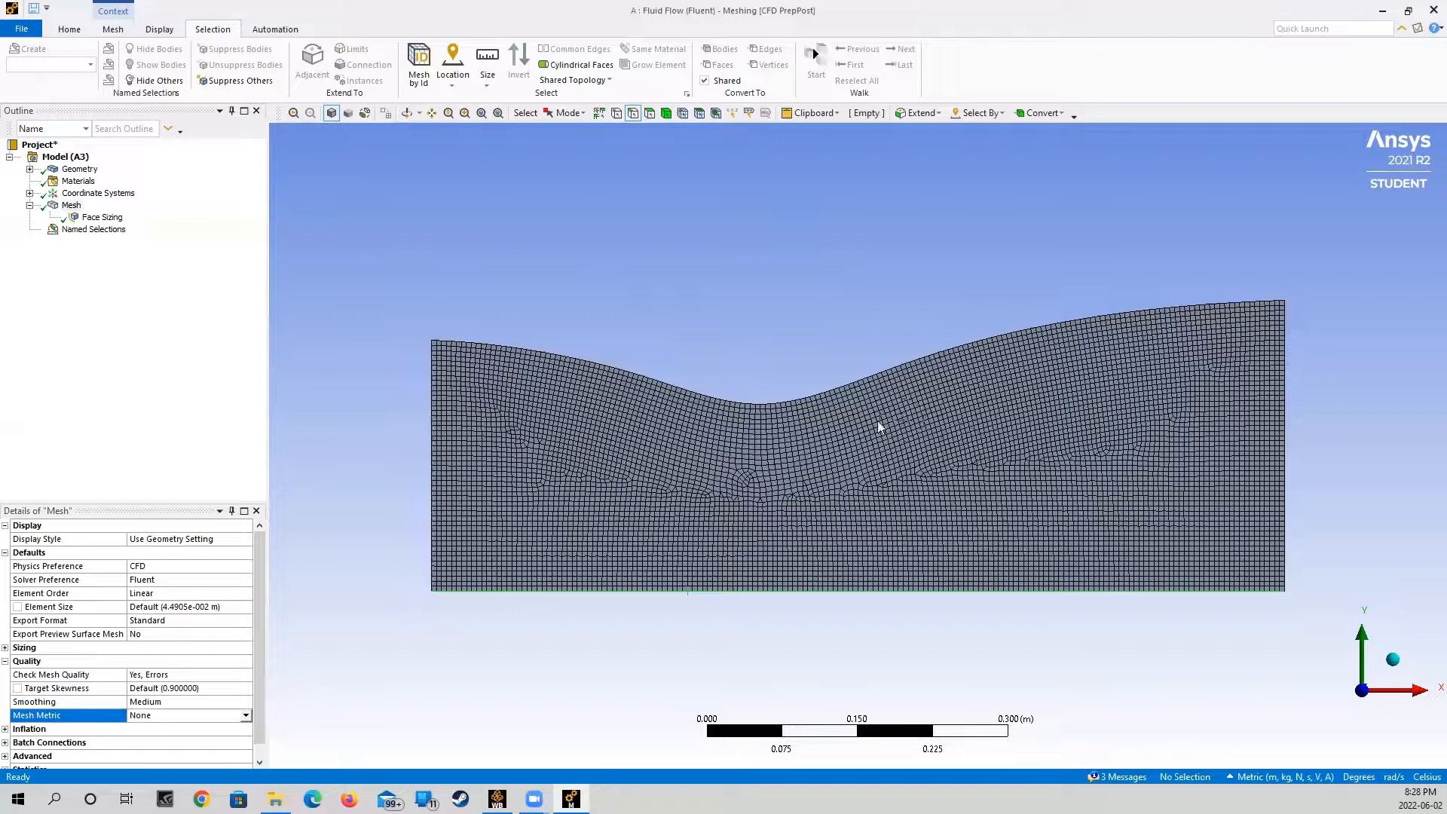
Switch to face selection and create a named selection called Fluid Flow from the whole flow-domain face
left_click(649, 113)
left_click(630, 495)
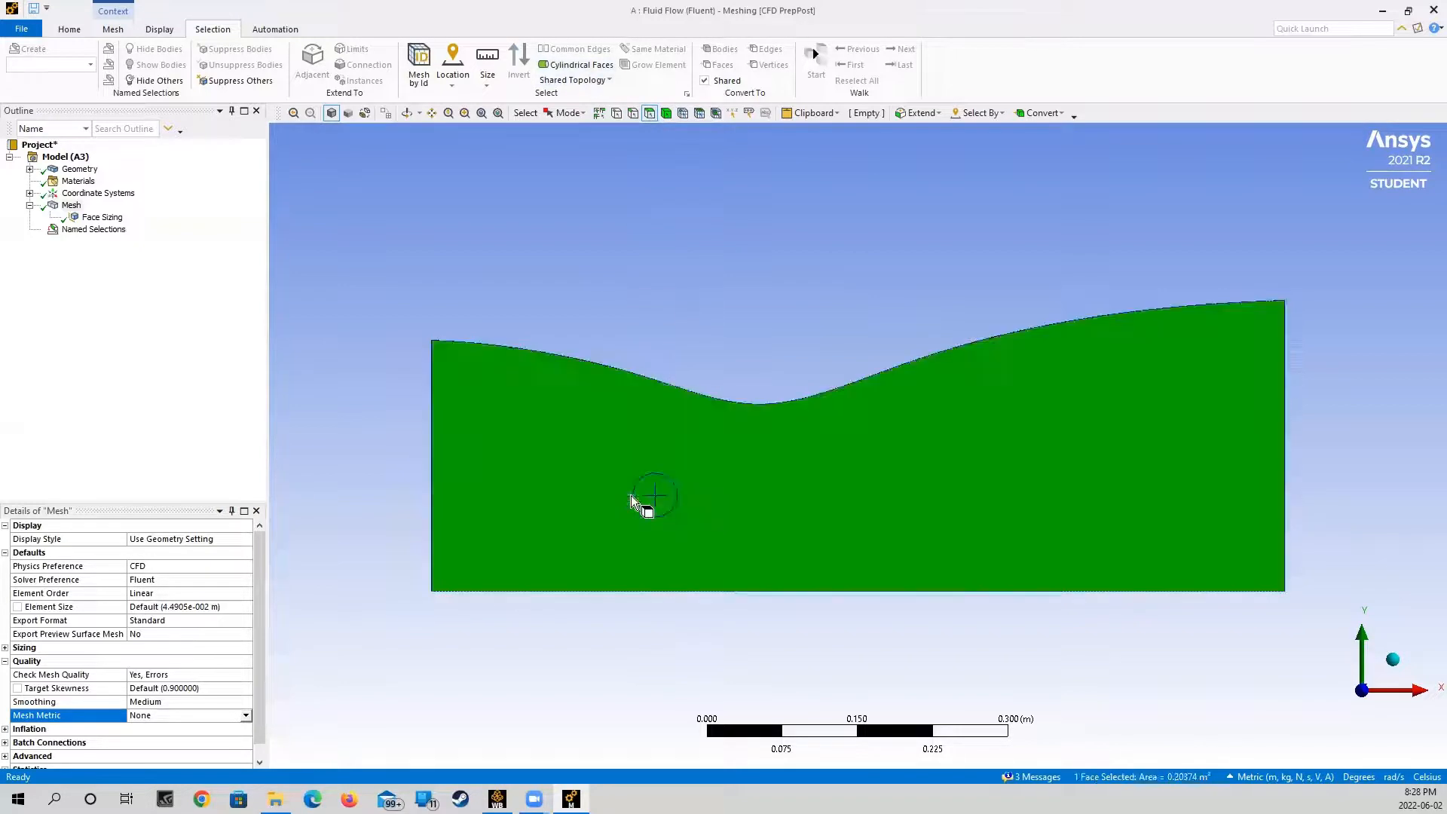
right_click(631, 495)
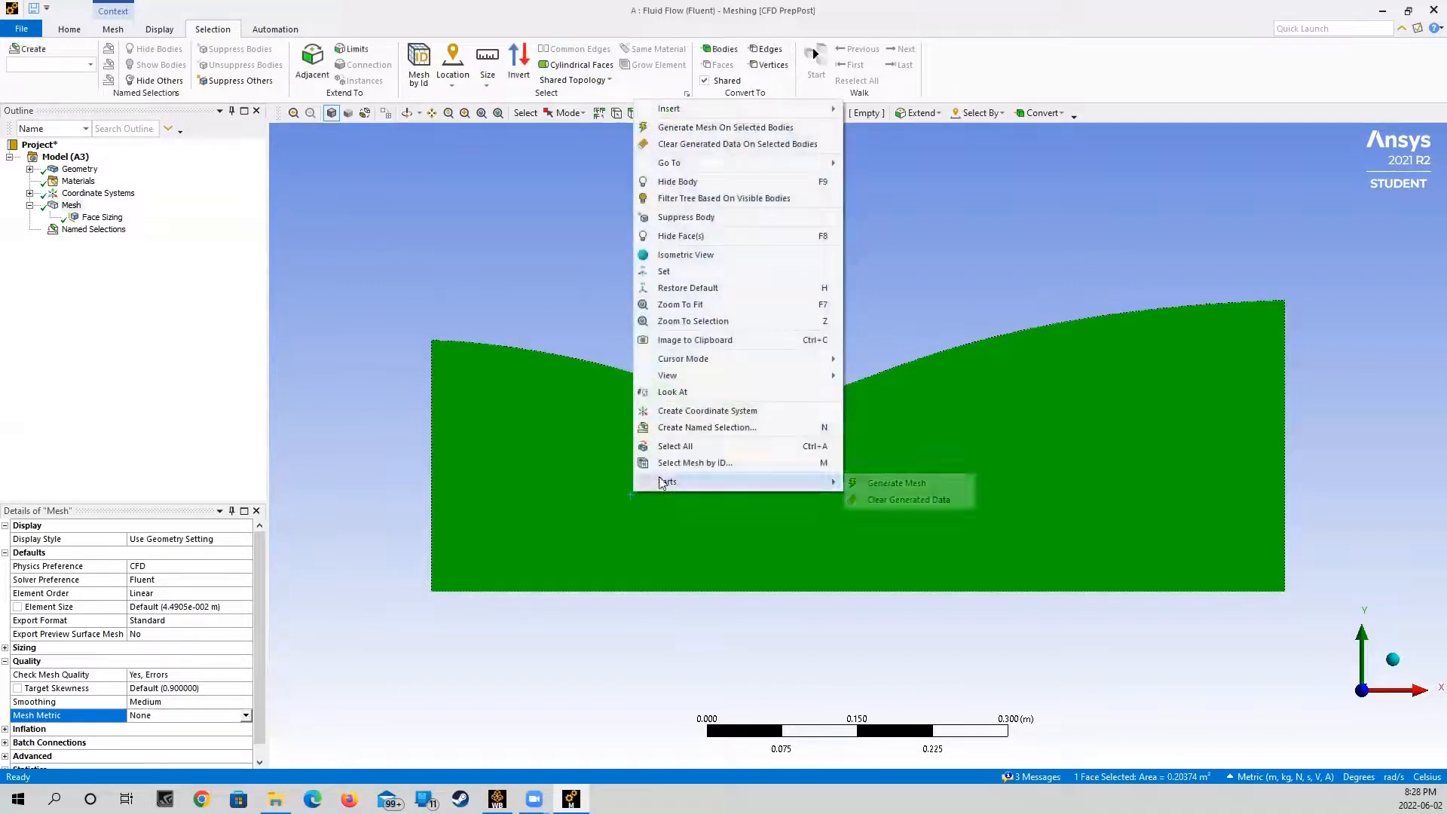
left_click(679, 428)
type("Fl")
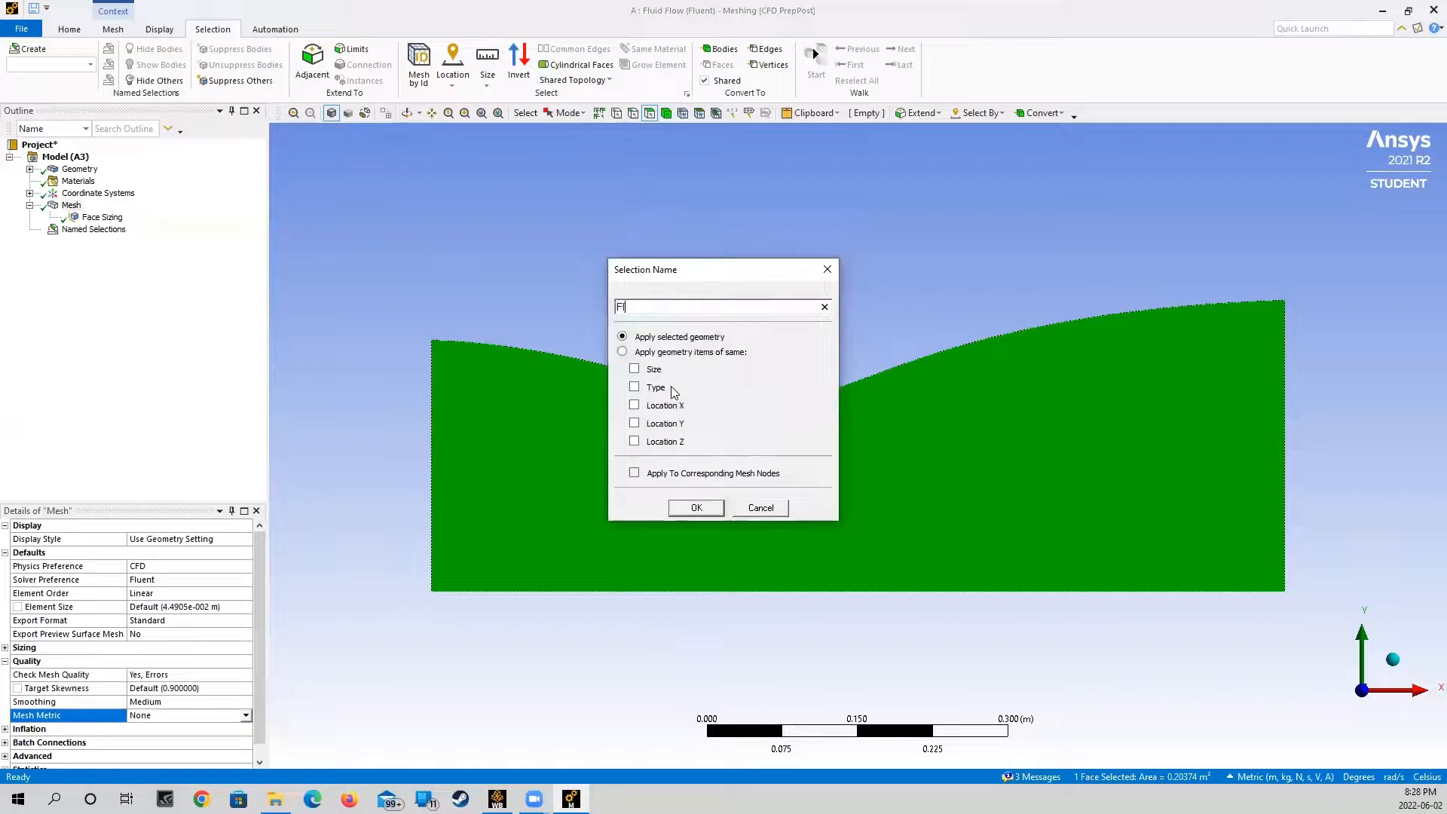
type("uid Flow")
left_click(699, 506)
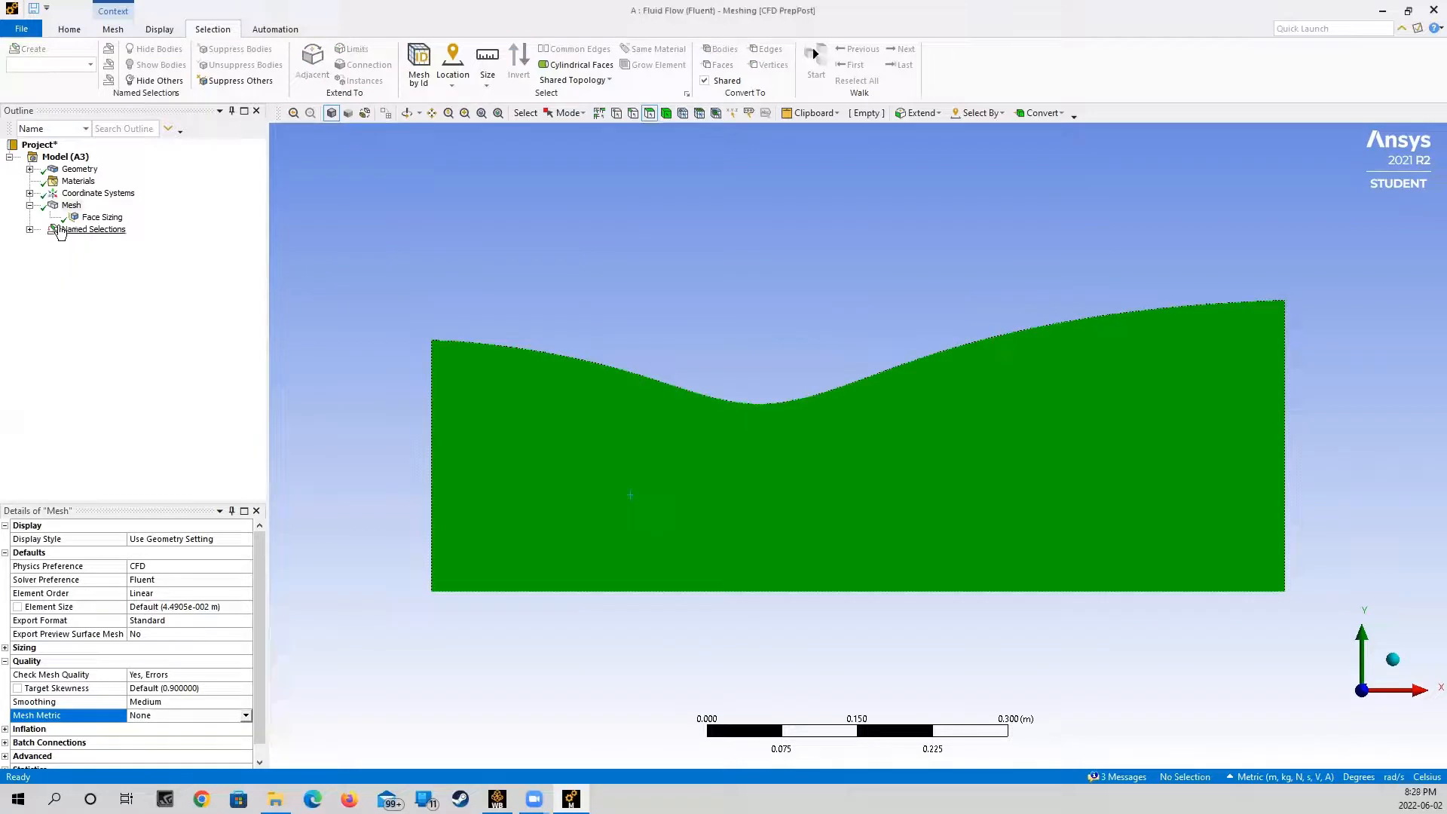
Review the Inlet, Outlet, Wall, Symmetry and Fluid Flow named selections one by one on the flow domain
left_click(30, 230)
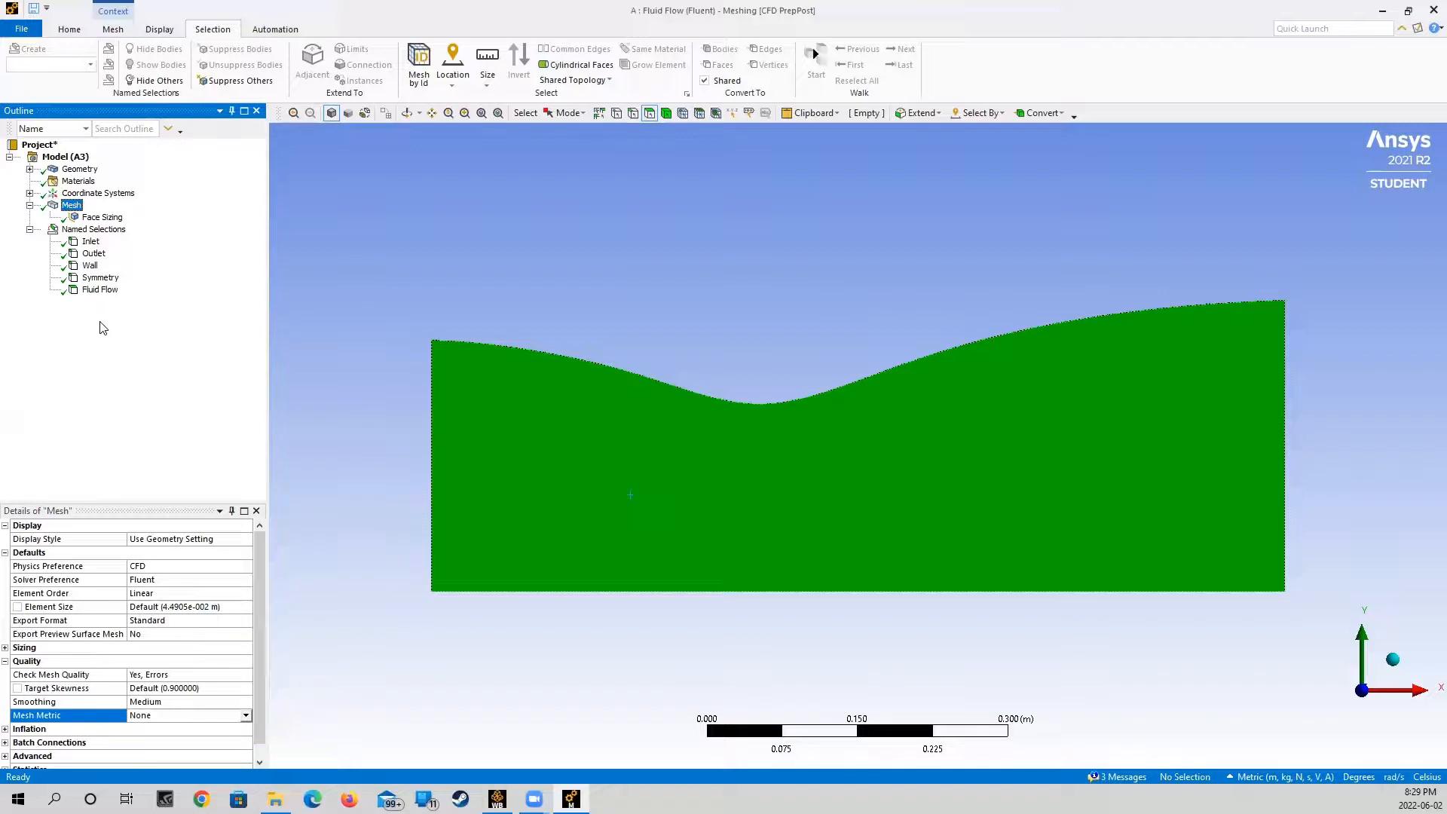
left_click(92, 242)
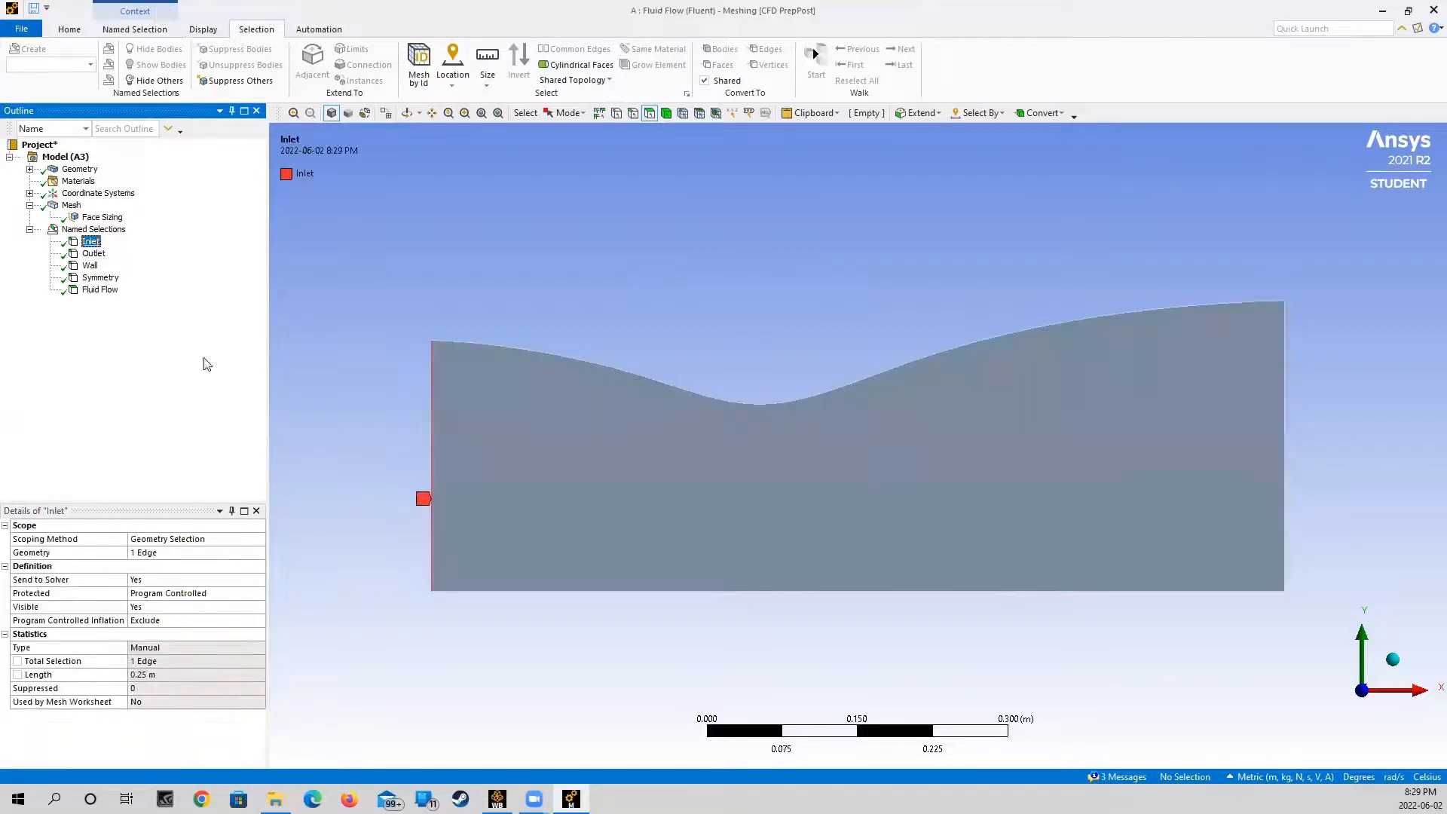
left_click(72, 255)
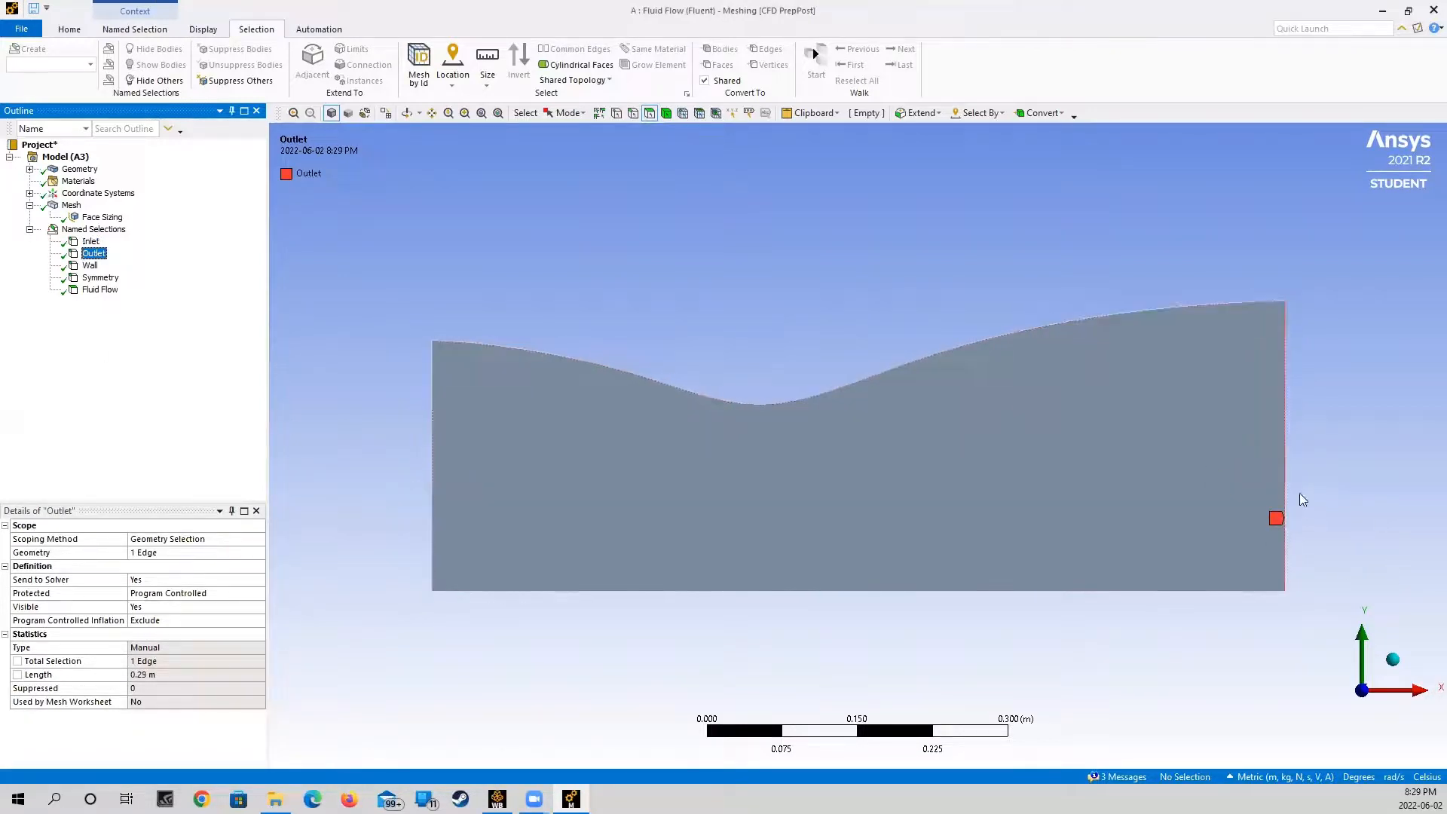
left_click(85, 267)
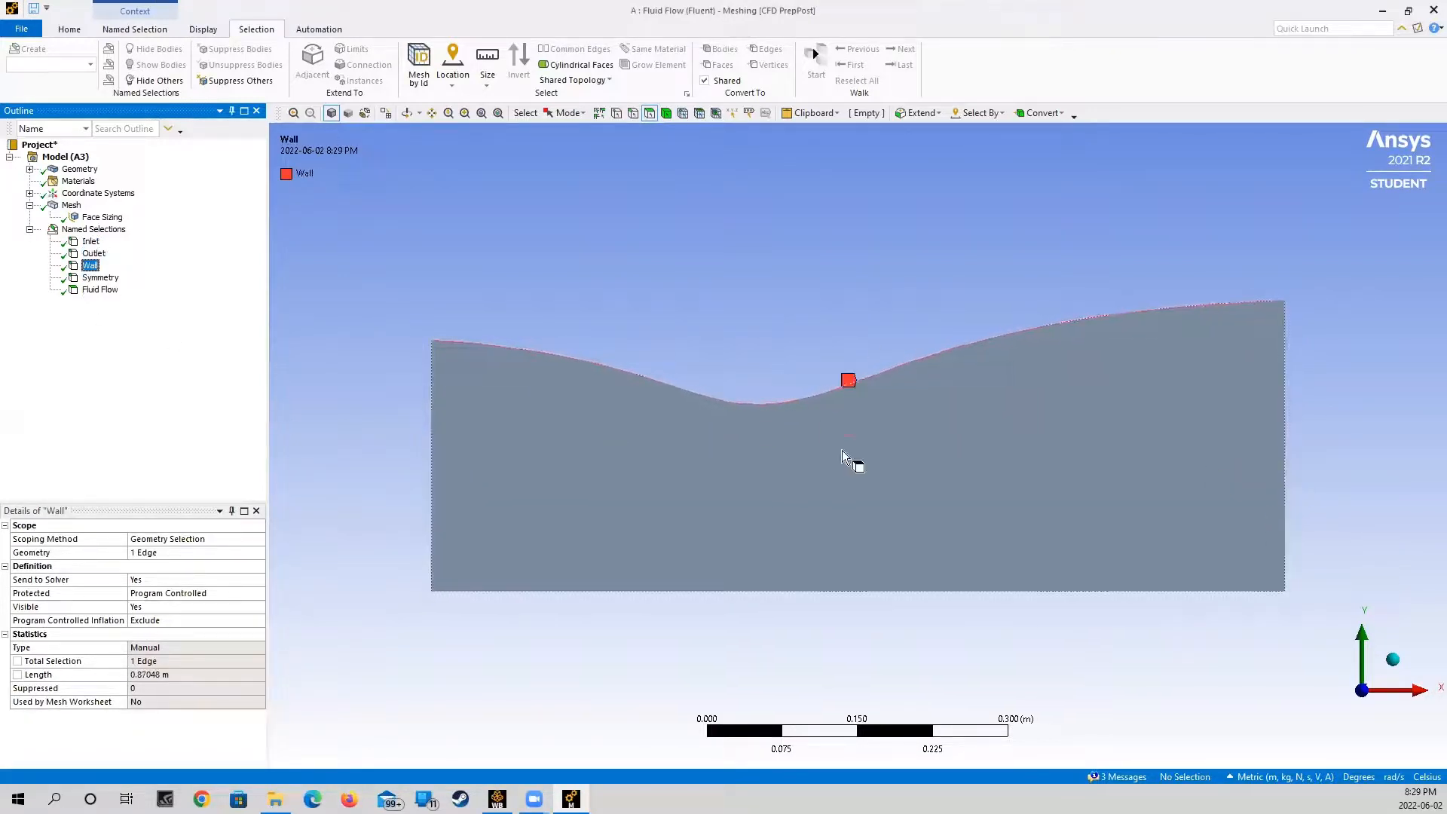
left_click(100, 277)
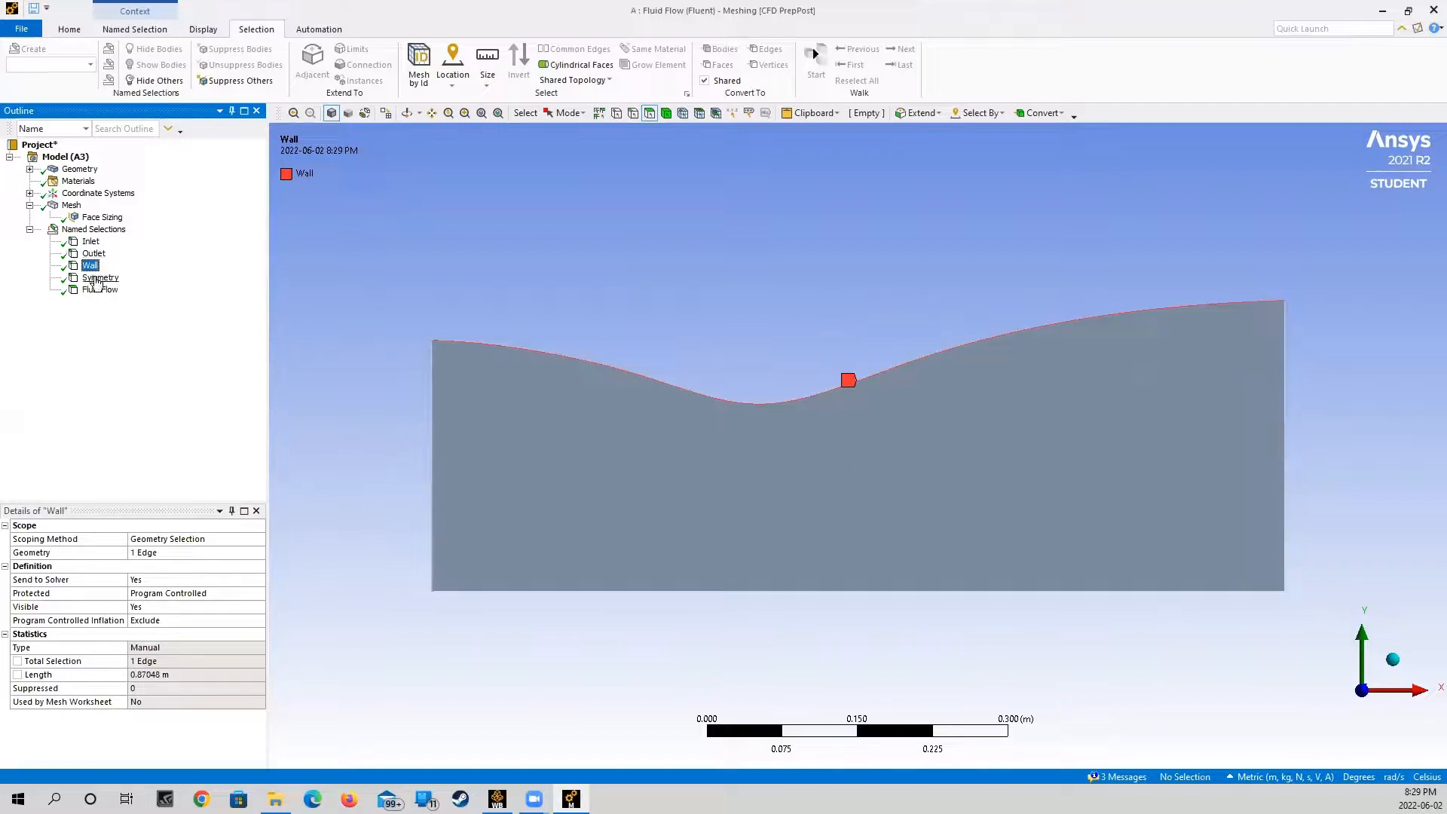
left_click(100, 289)
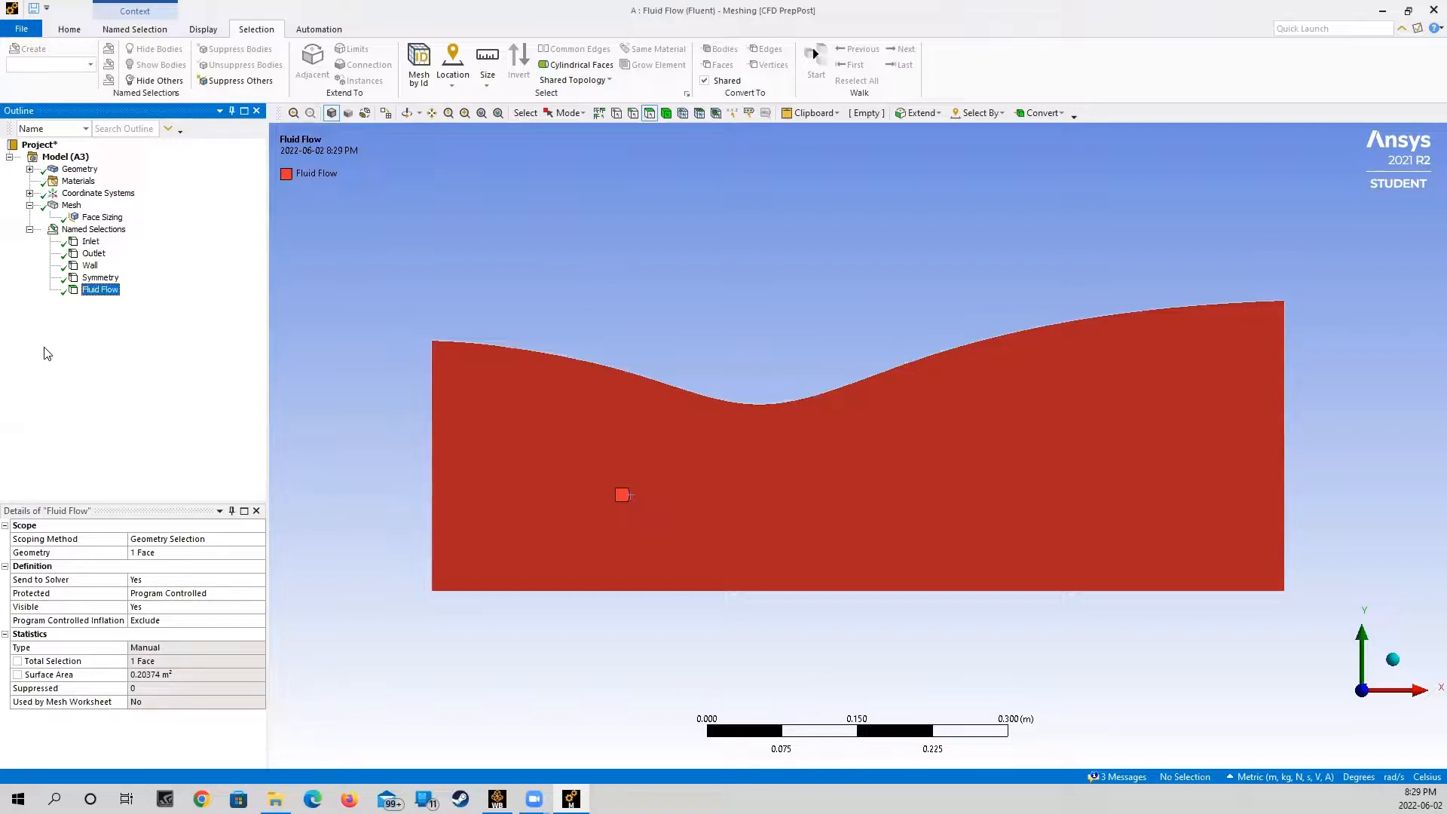
Close the meshing application and update the Mesh cell of the Fluid Flow (Fluent) system in Workbench
left_click(1431, 10)
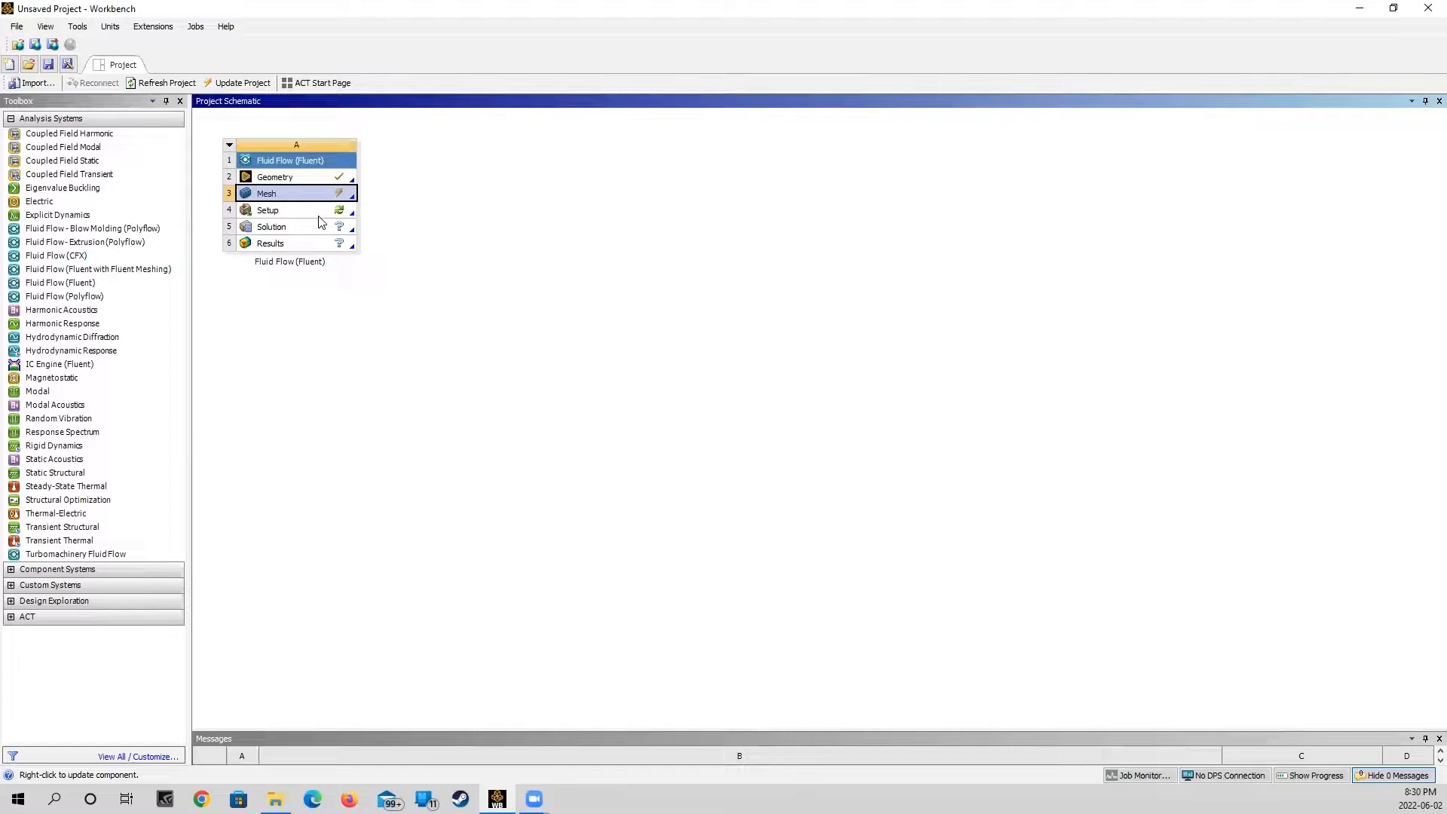
right_click(283, 197)
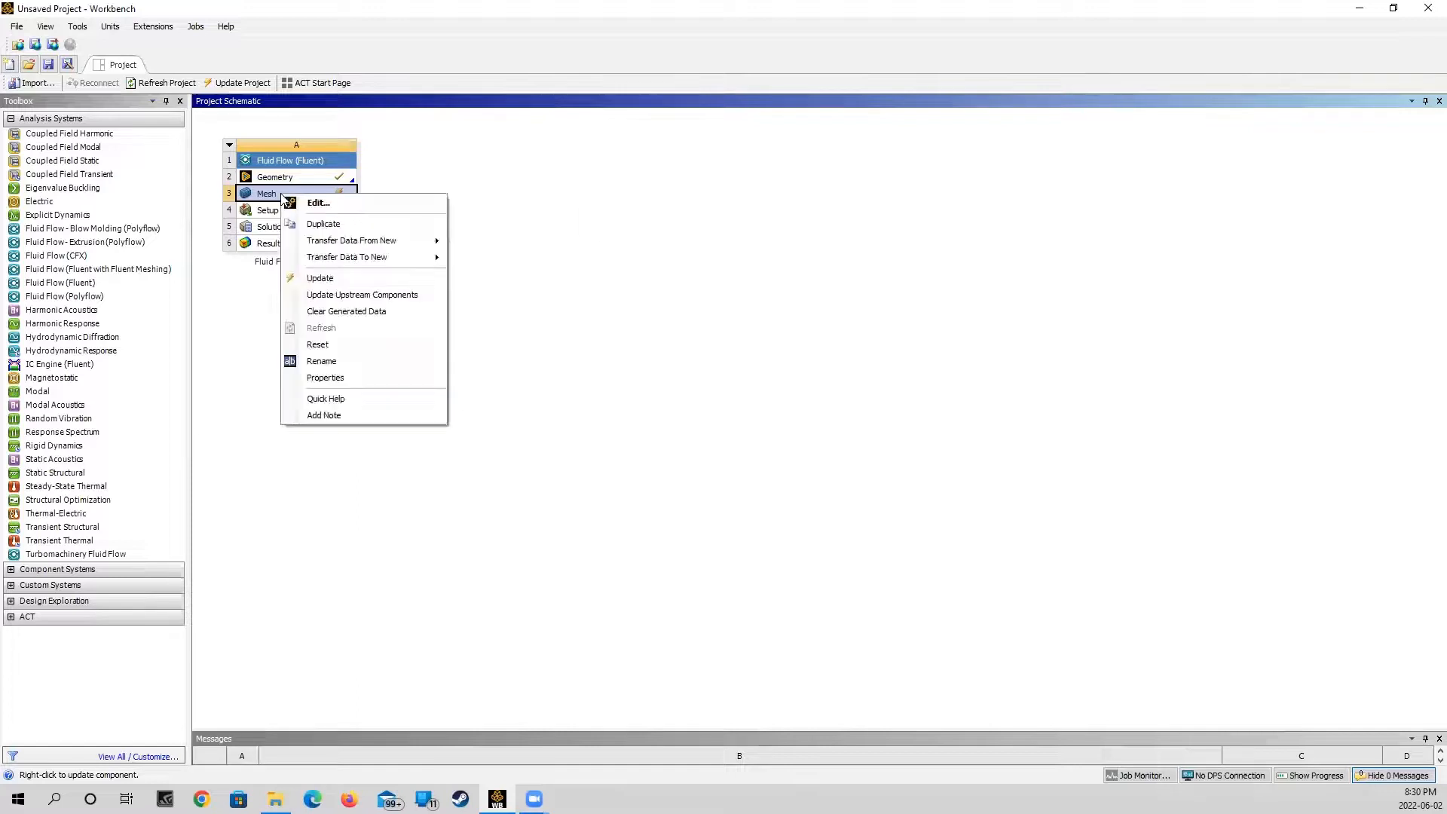
left_click(351, 276)
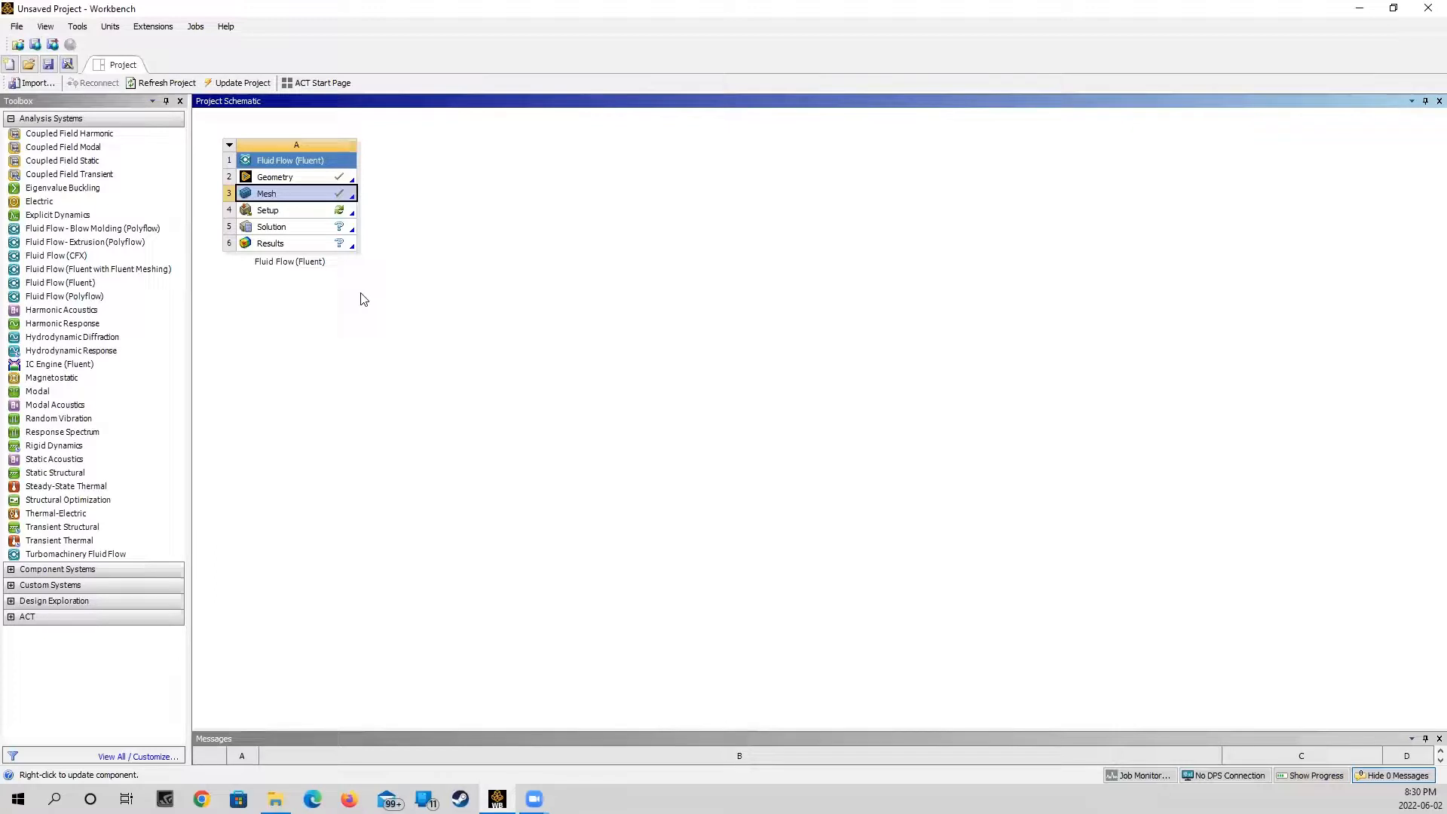
Launch Fluent from the Setup cell with double precision, 2 solver processes and 1 solver GPGPU per machine, dismissing the behavioral changes notice
double_click(281, 213)
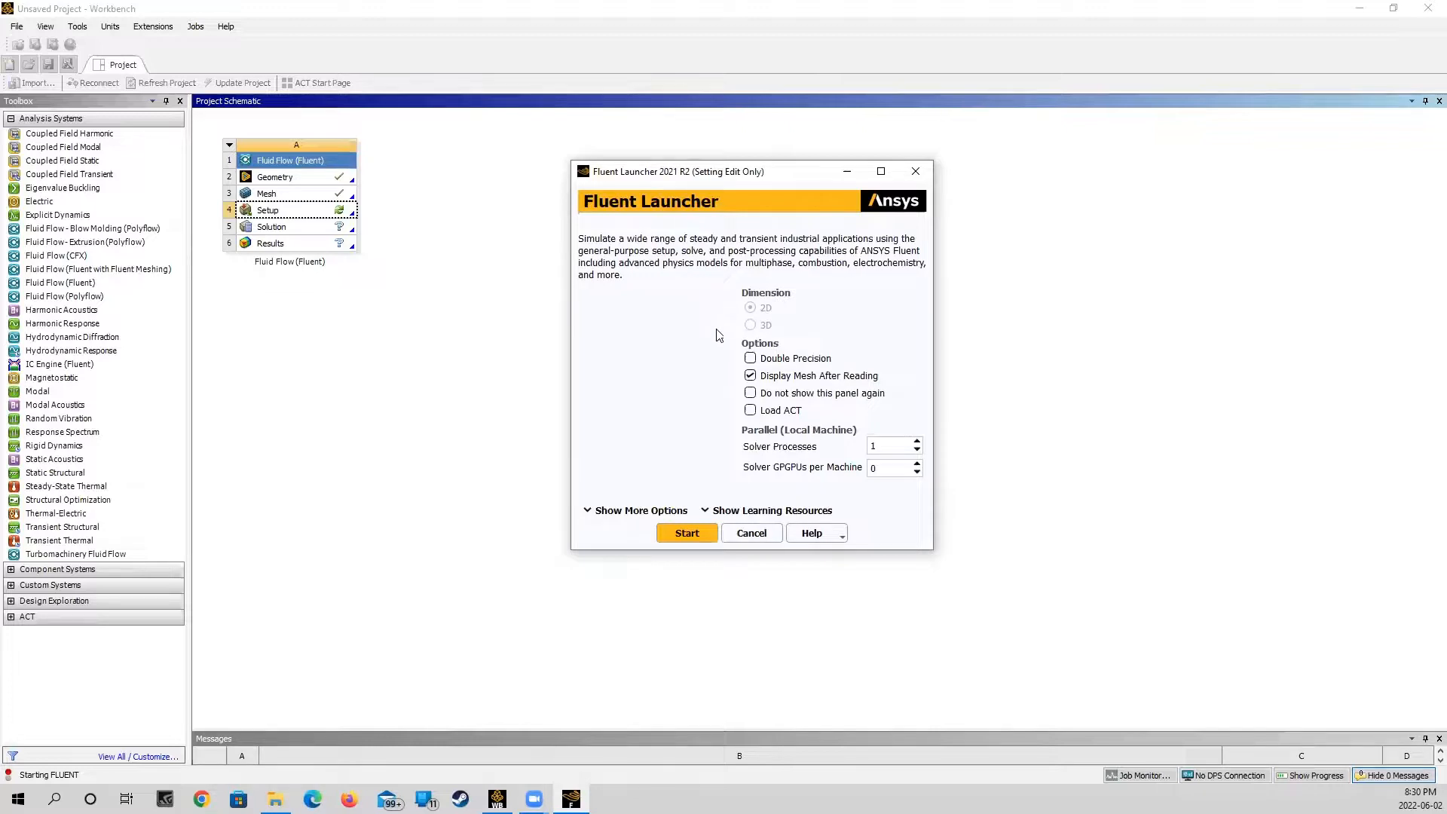
left_click(750, 358)
left_click(886, 448)
left_click_drag(885, 447, 869, 446)
type("2")
double_click(877, 468)
type("1")
left_click(685, 532)
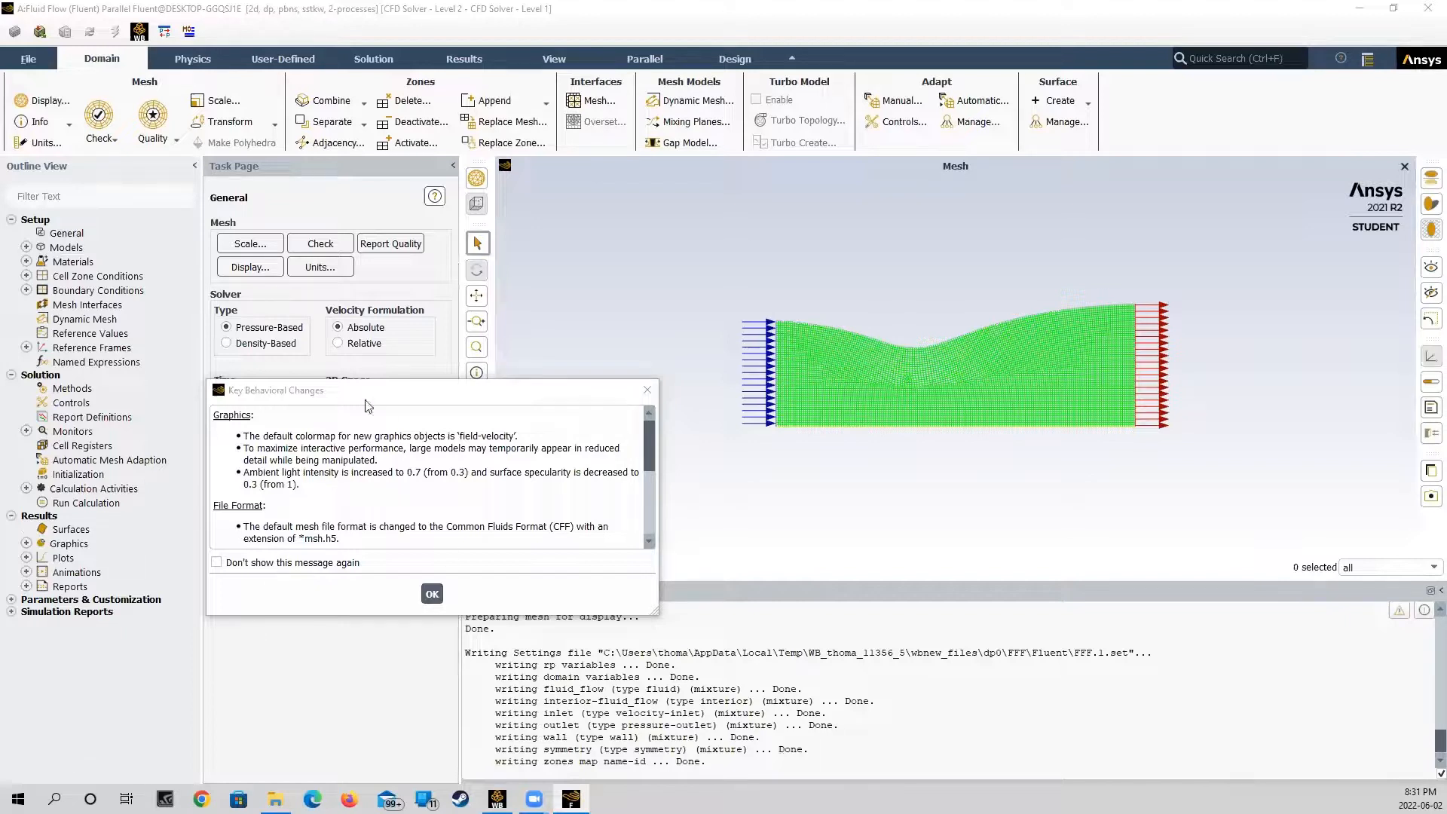
left_click(432, 592)
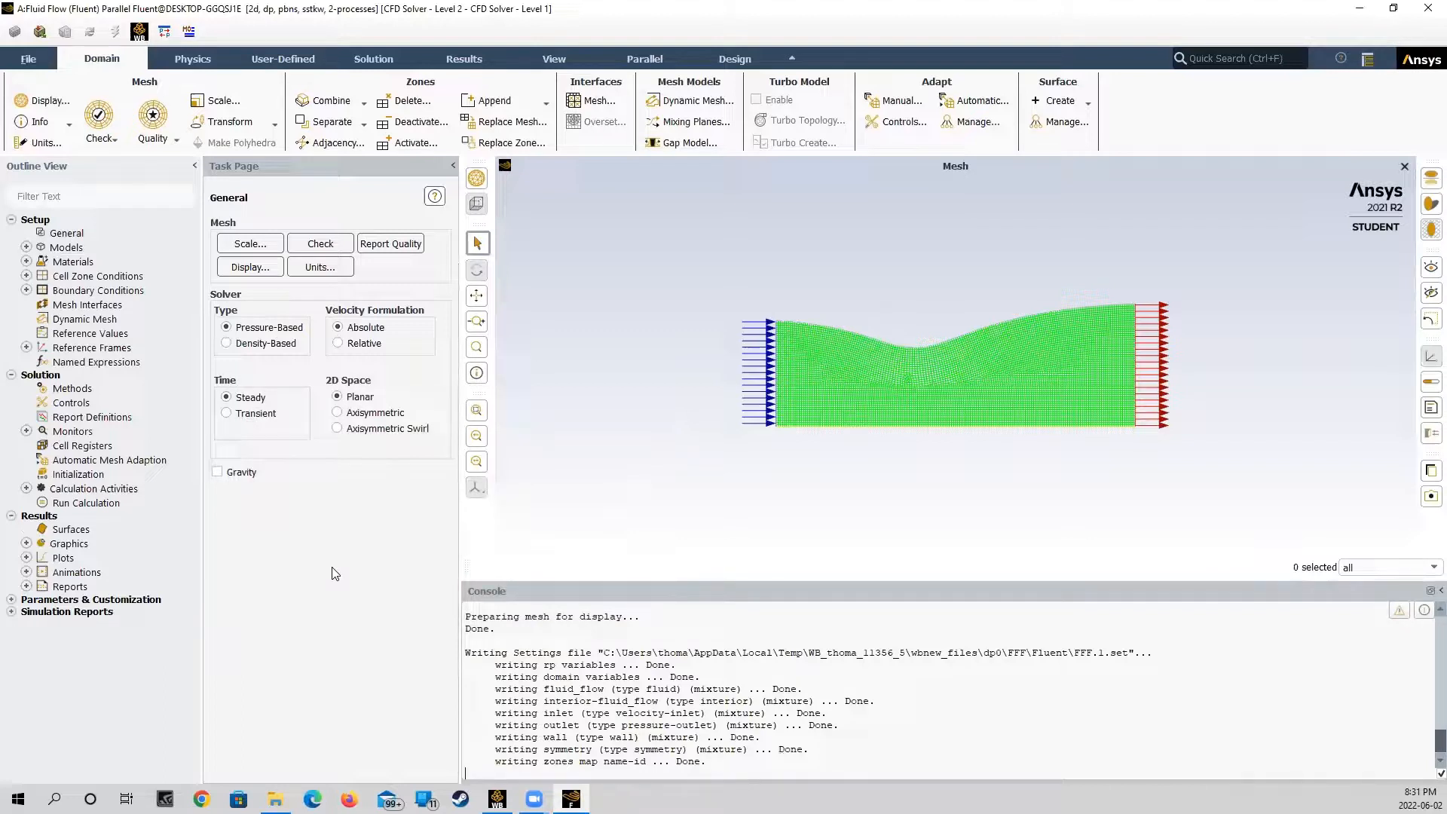
Run a mesh check and set the solver type to Density-Based
left_click(320, 243)
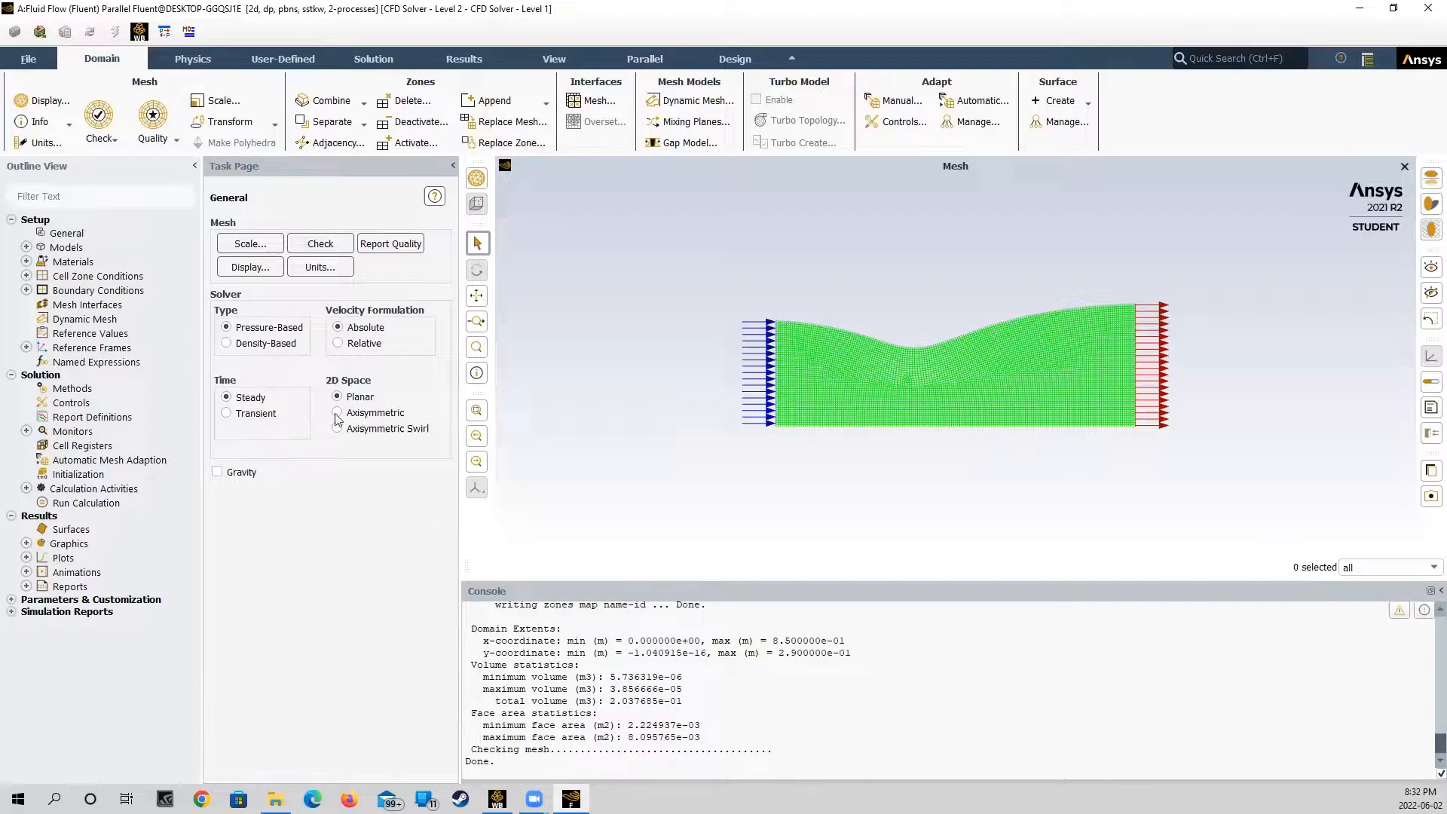
left_click(226, 343)
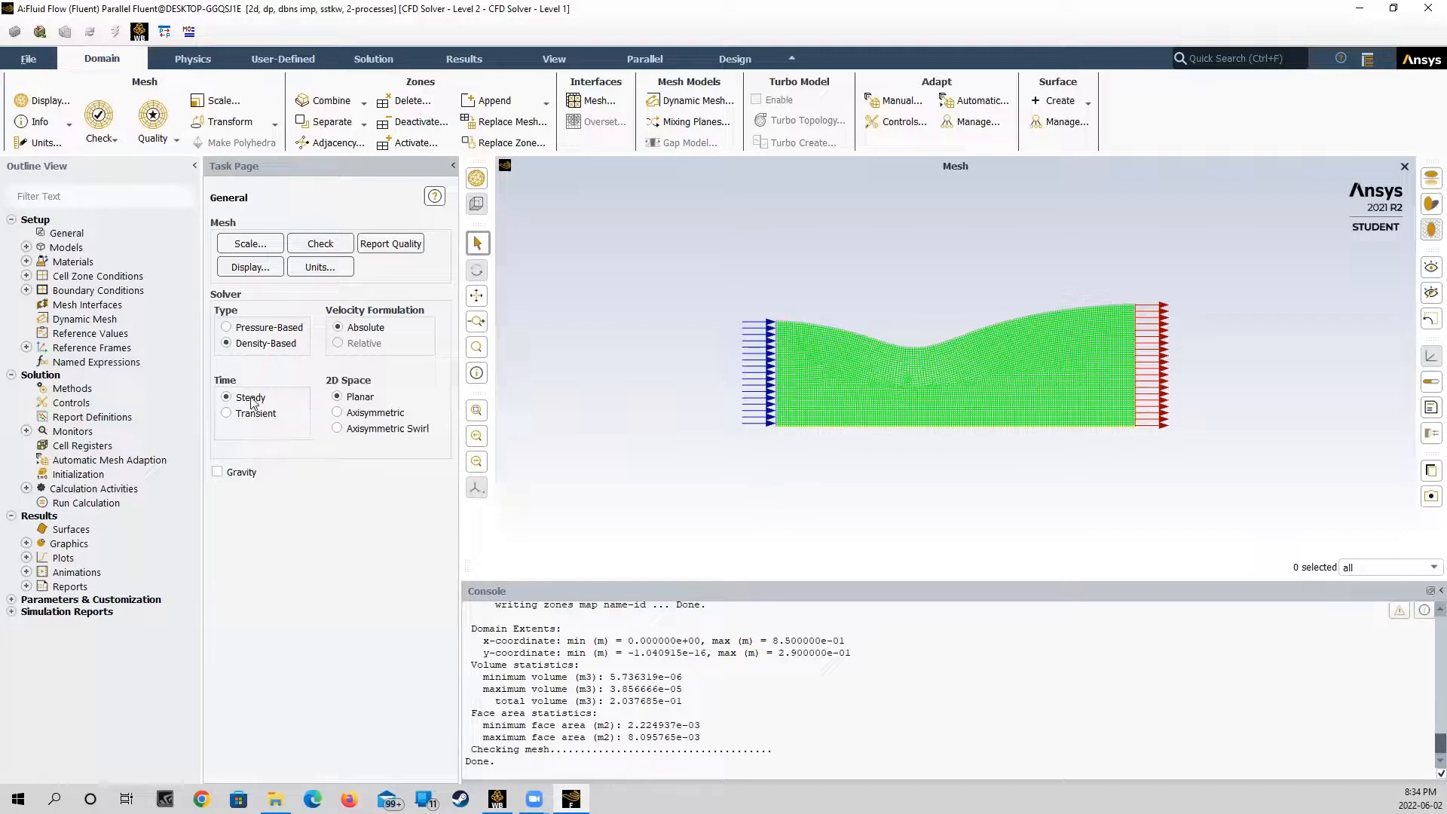
Enable the energy equation in the physics models
double_click(55, 249)
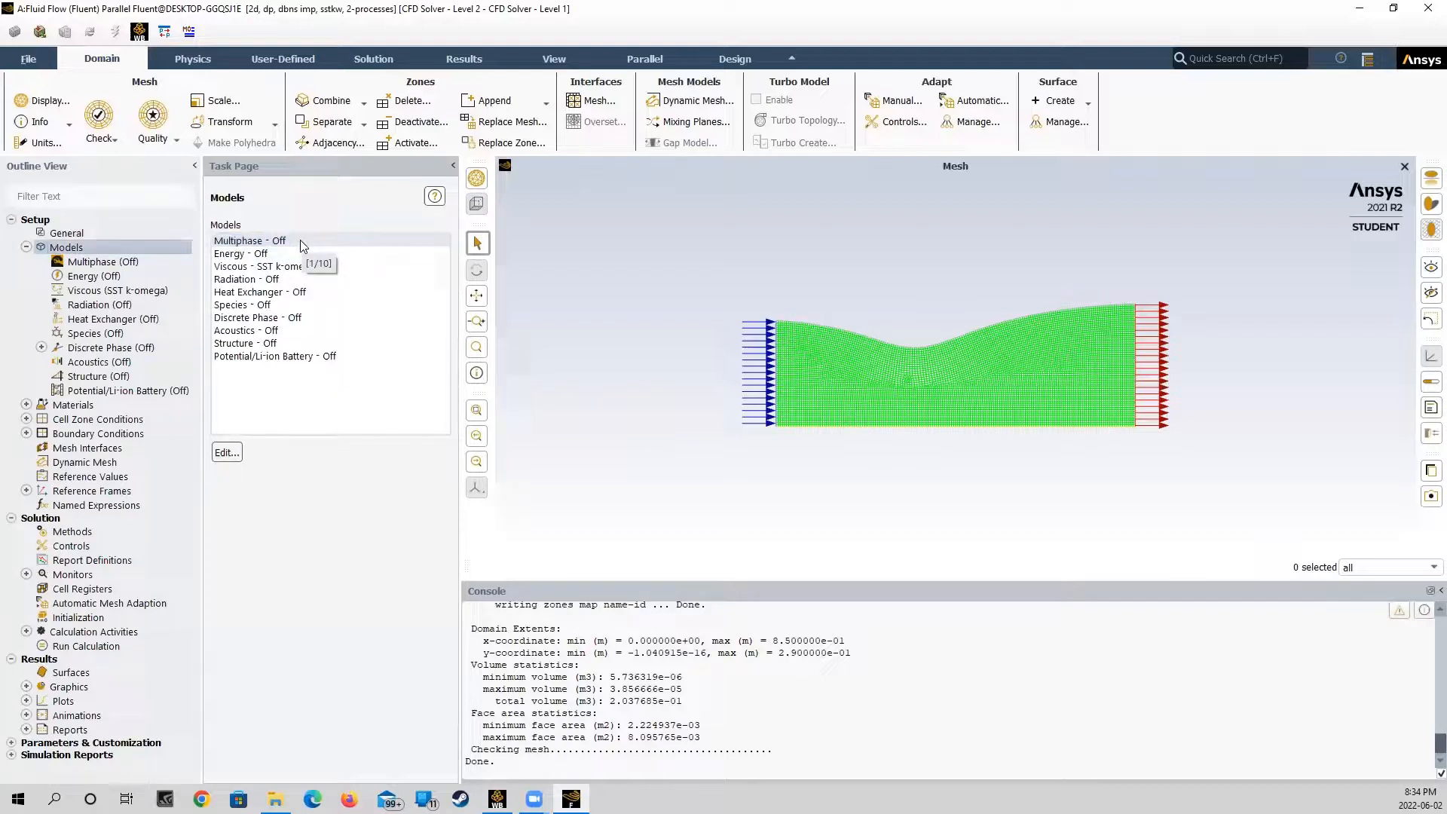
double_click(286, 255)
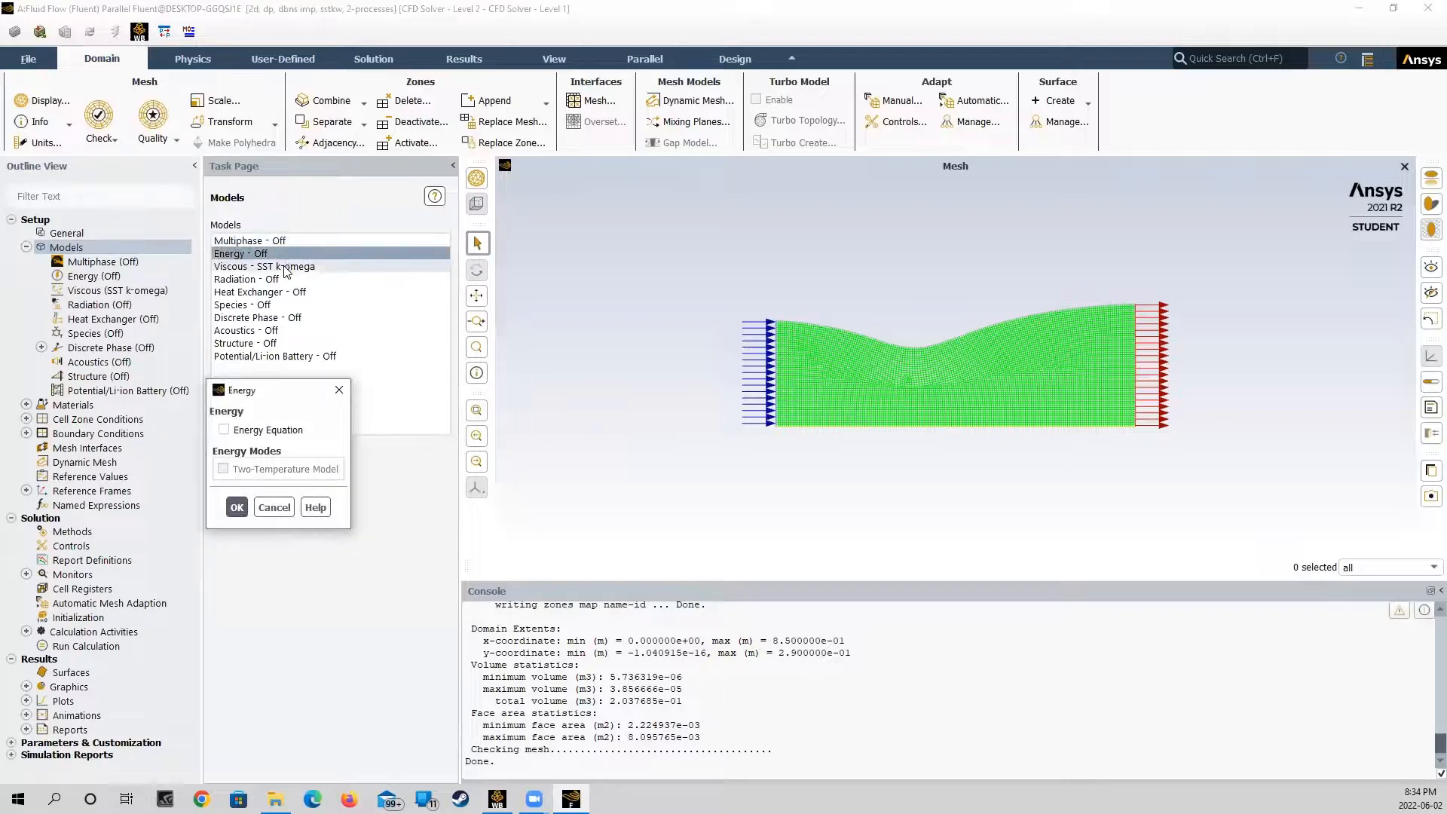
left_click(224, 431)
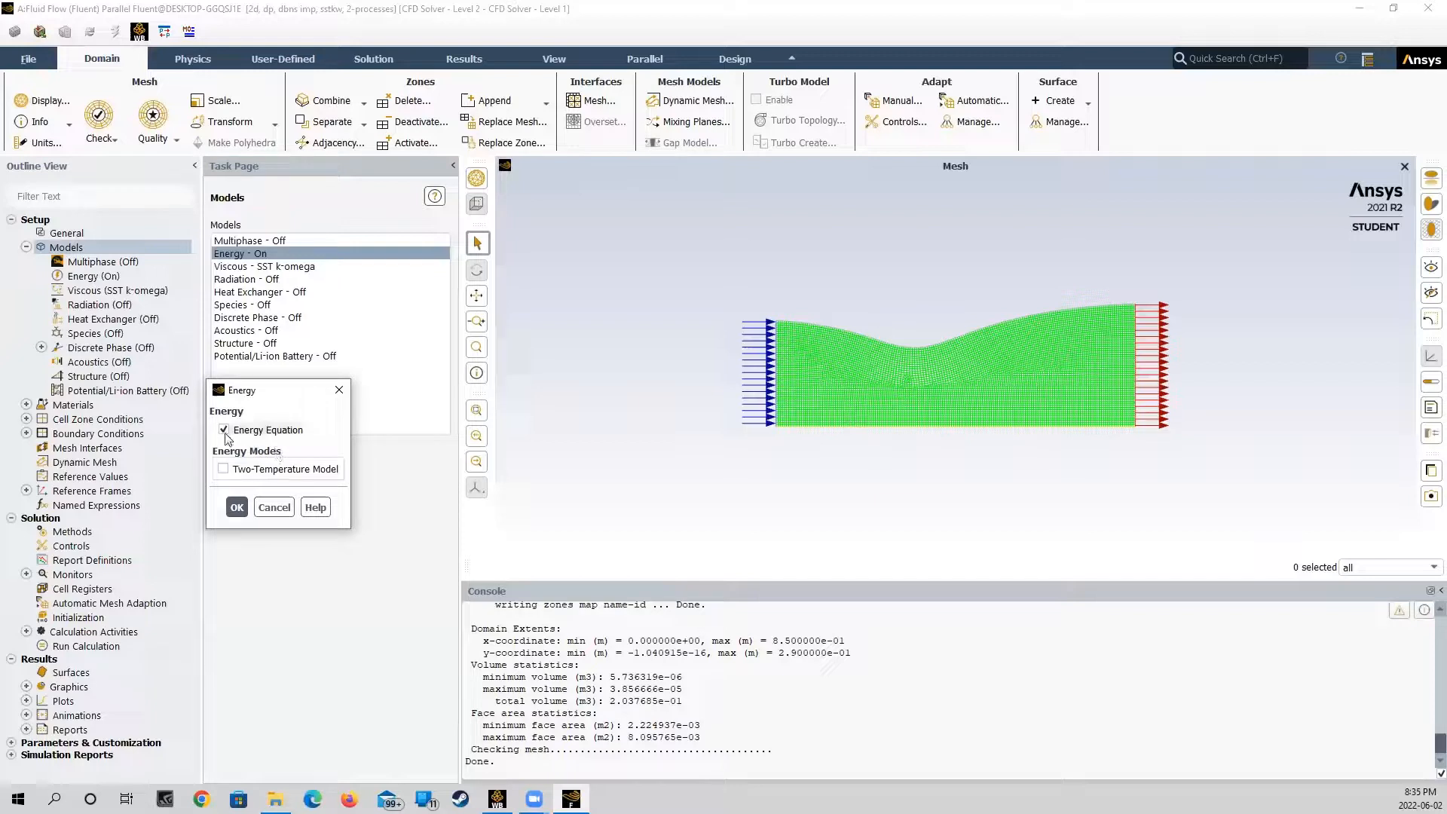
left_click(237, 507)
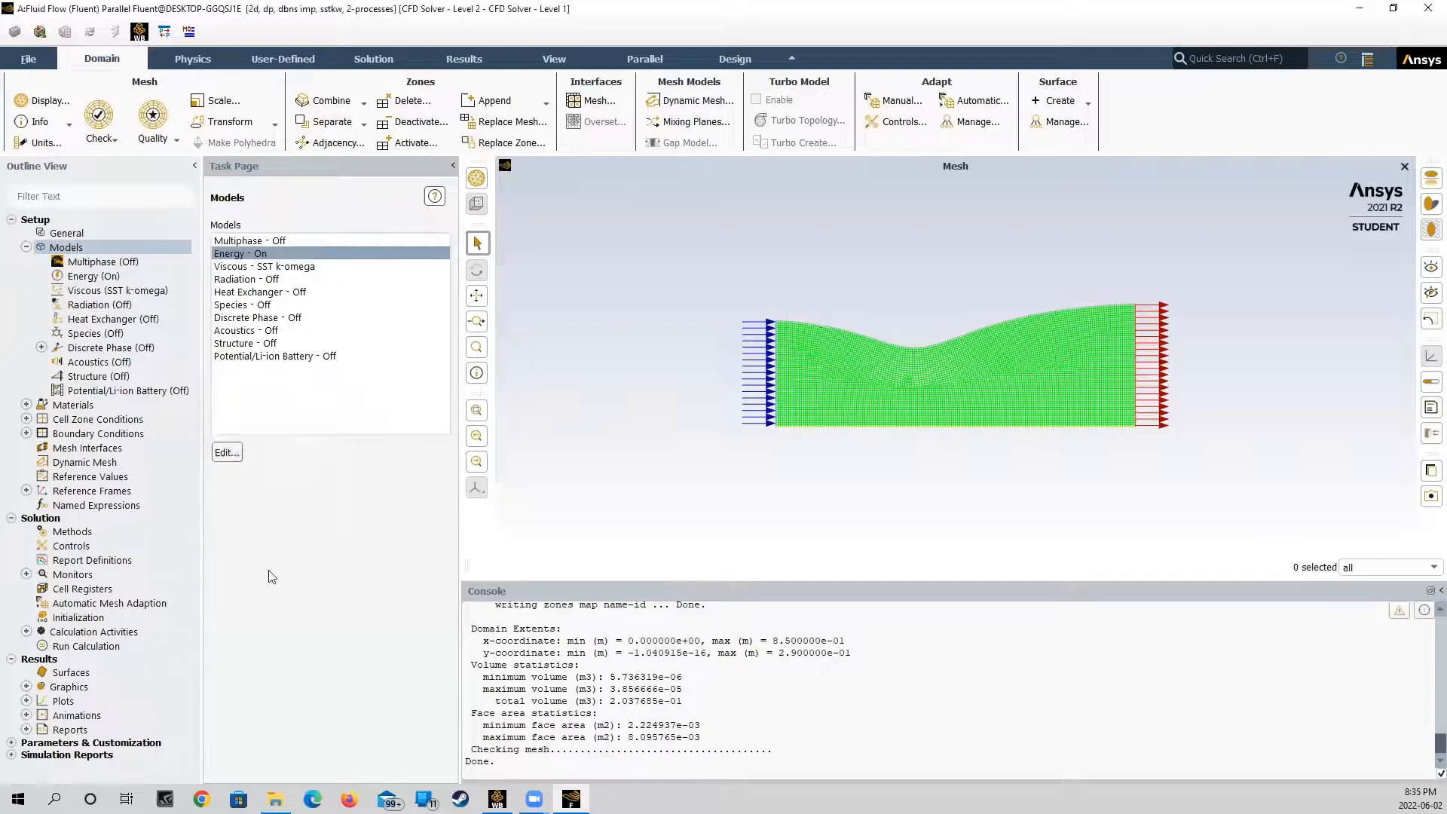
Set the viscous model to Inviscid
double_click(252, 269)
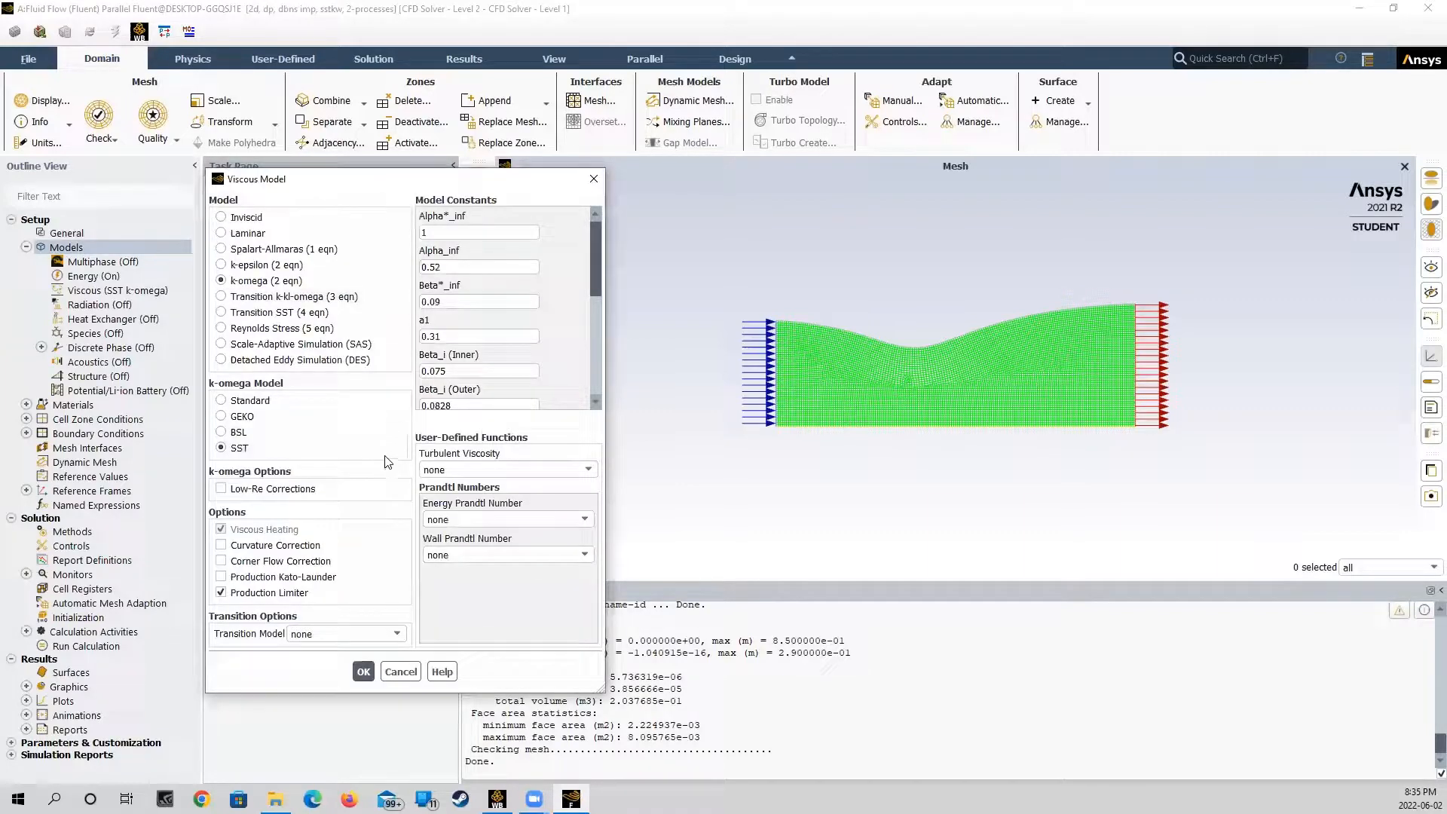
left_click(238, 218)
left_click(256, 398)
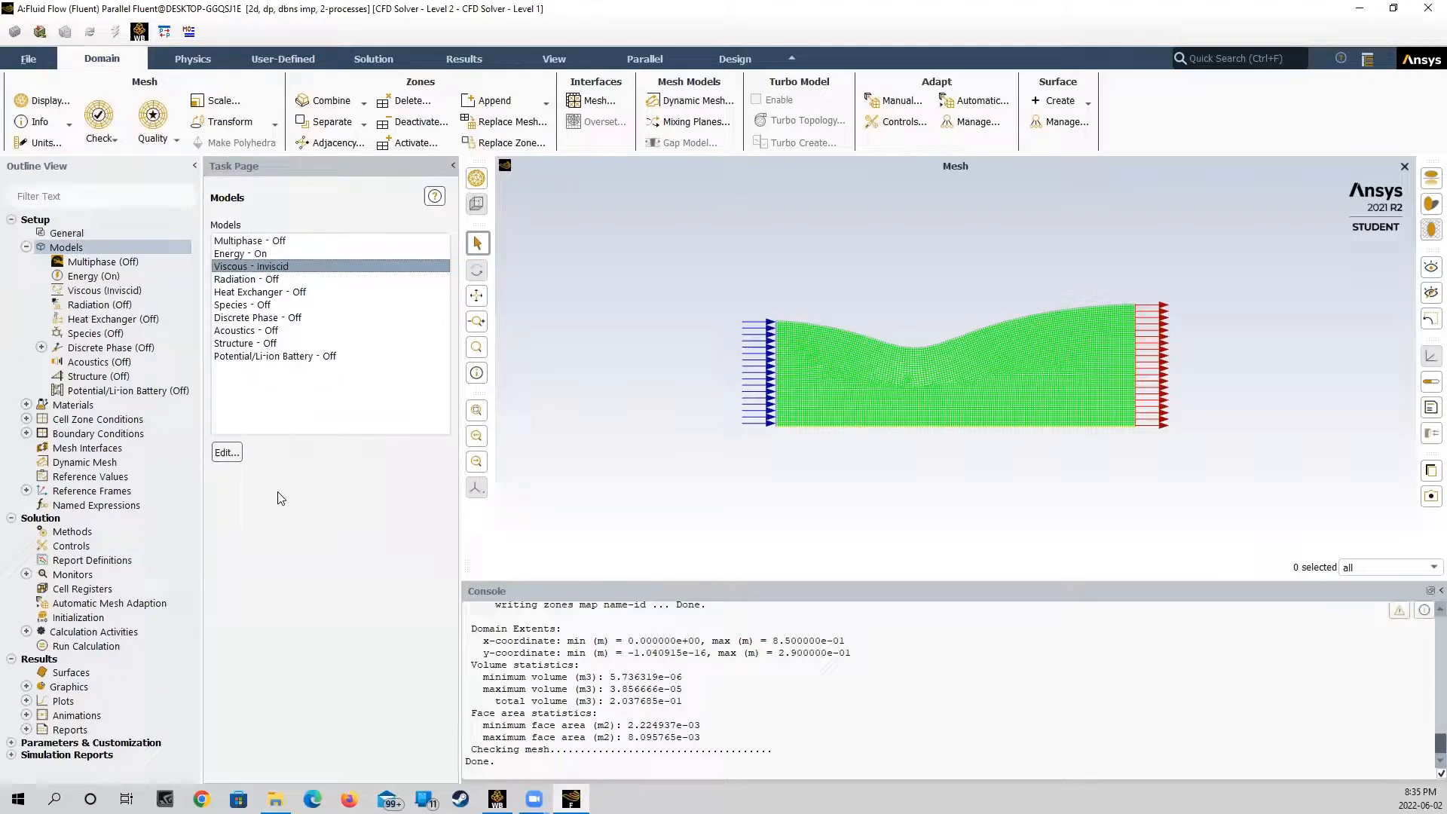
Set the density of the fluid material air to ideal-gas and save the material change
double_click(56, 406)
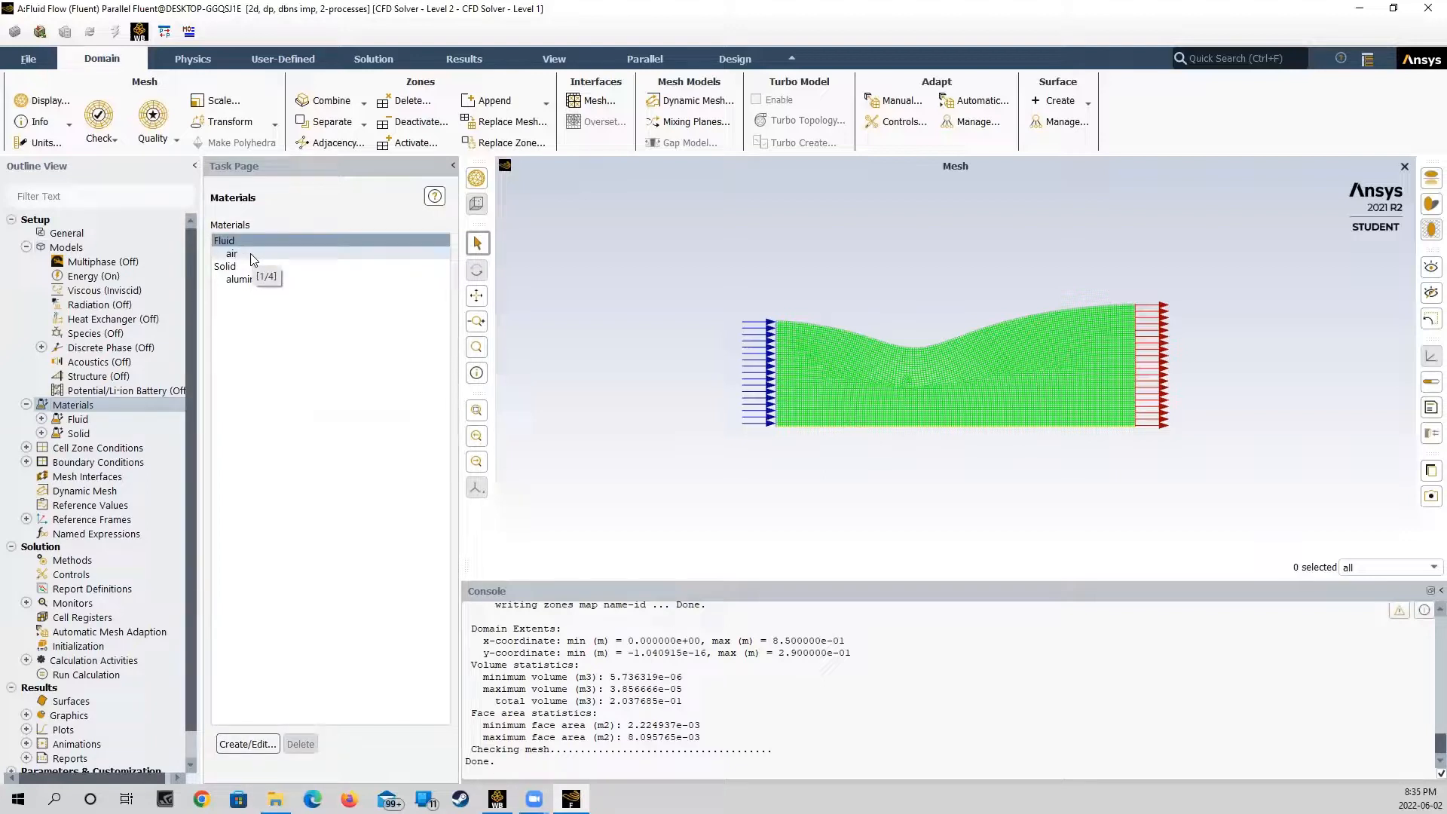
double_click(251, 255)
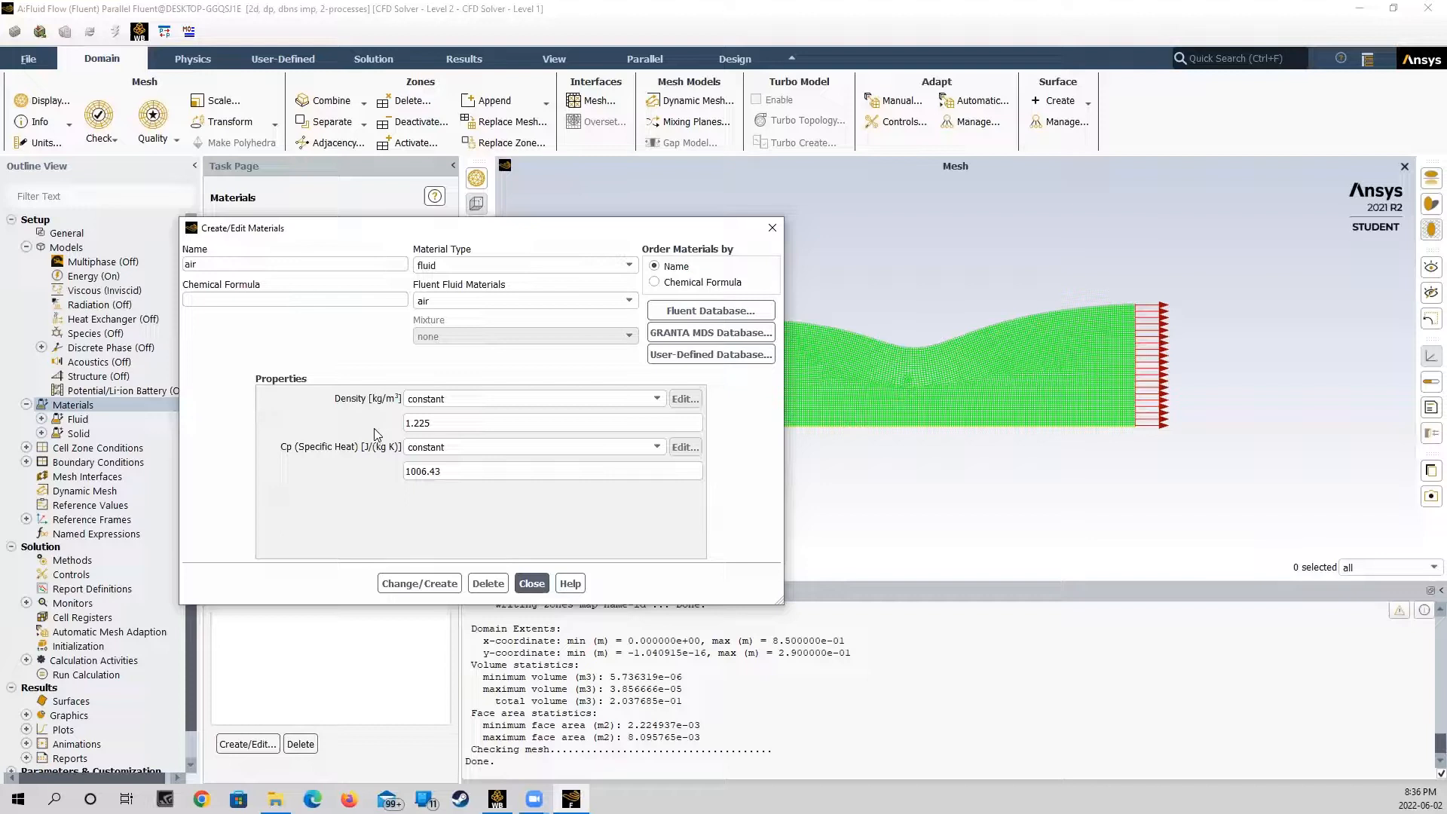
left_click(657, 399)
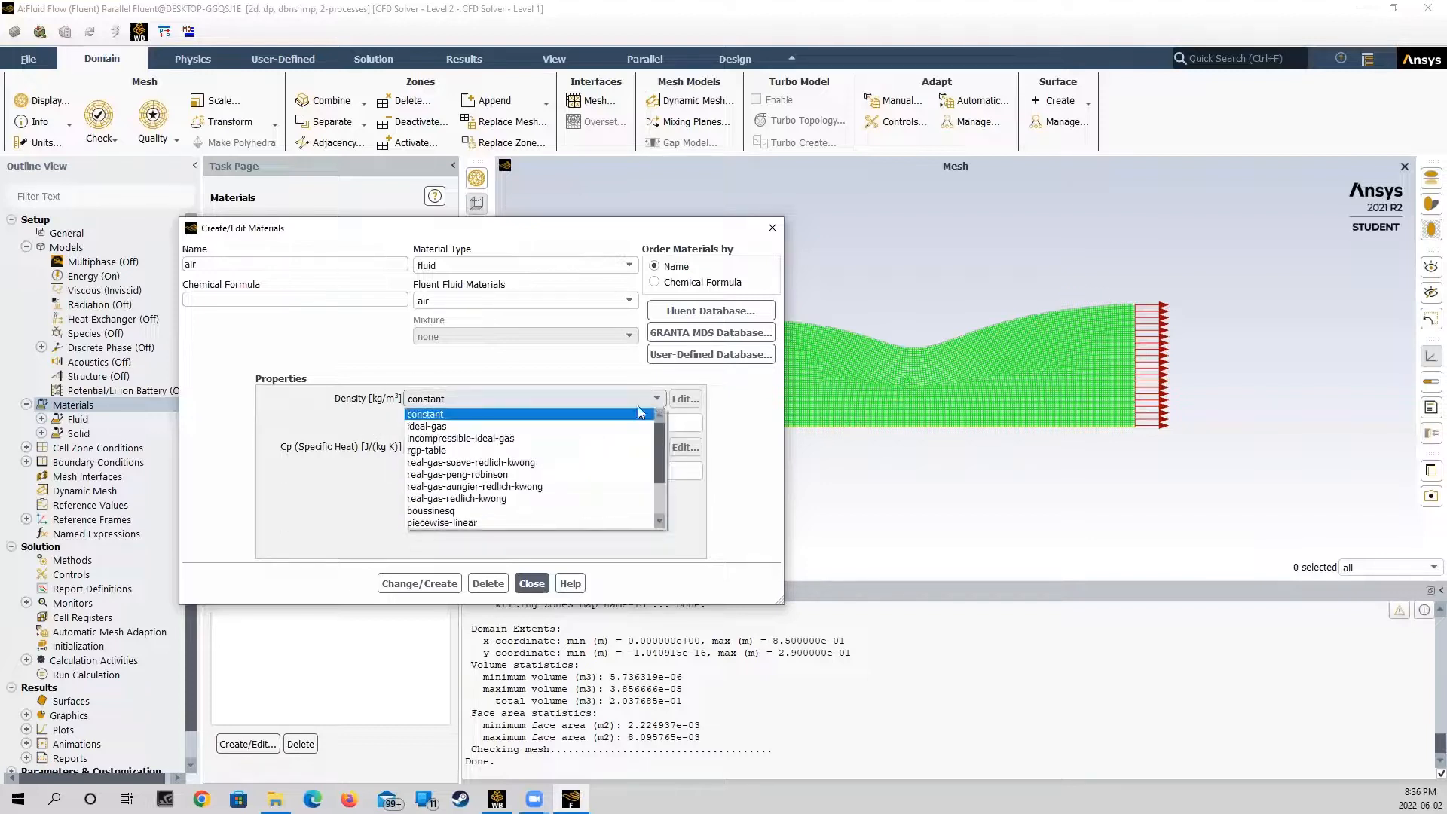
left_click(471, 426)
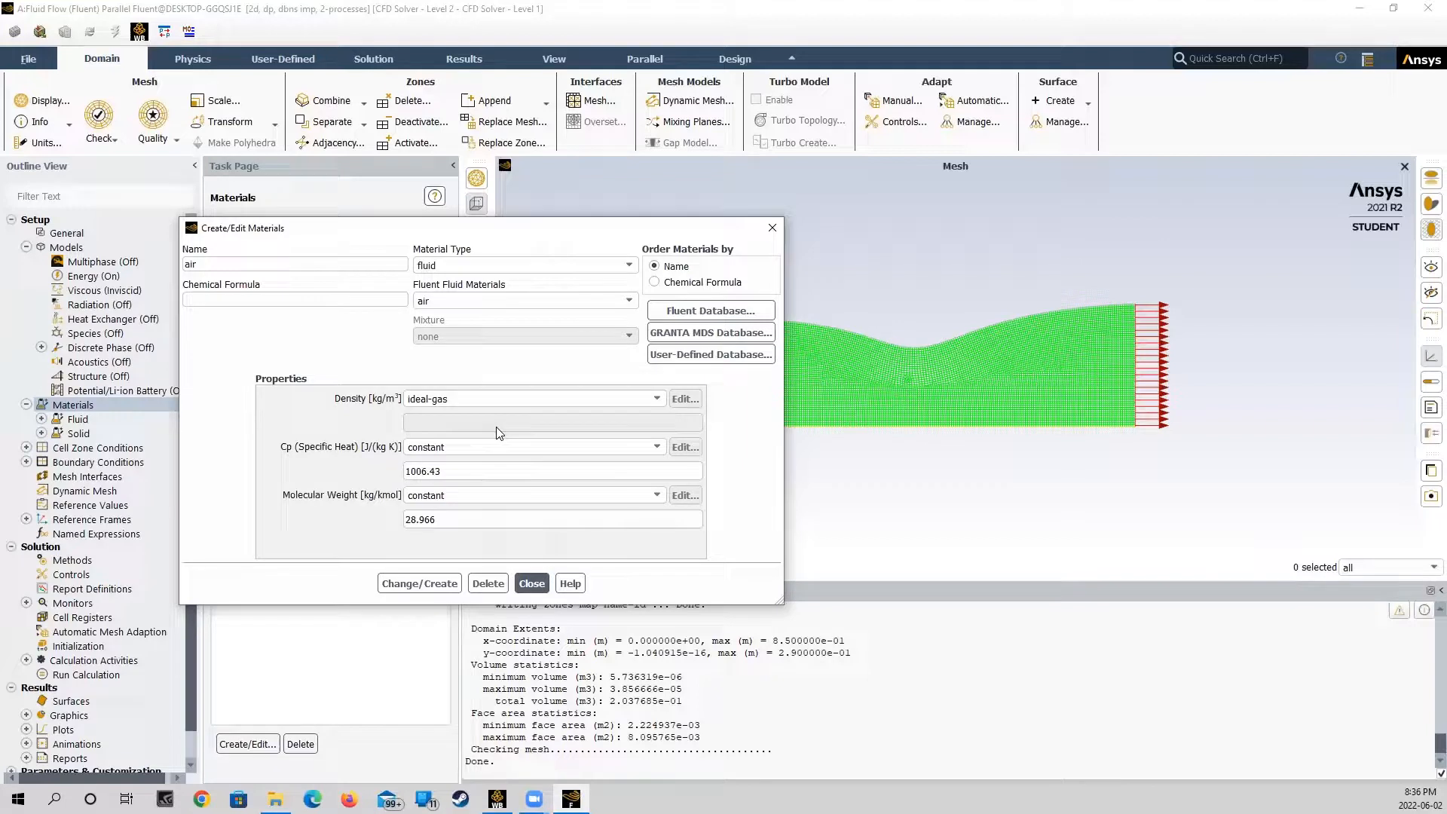
left_click(402, 584)
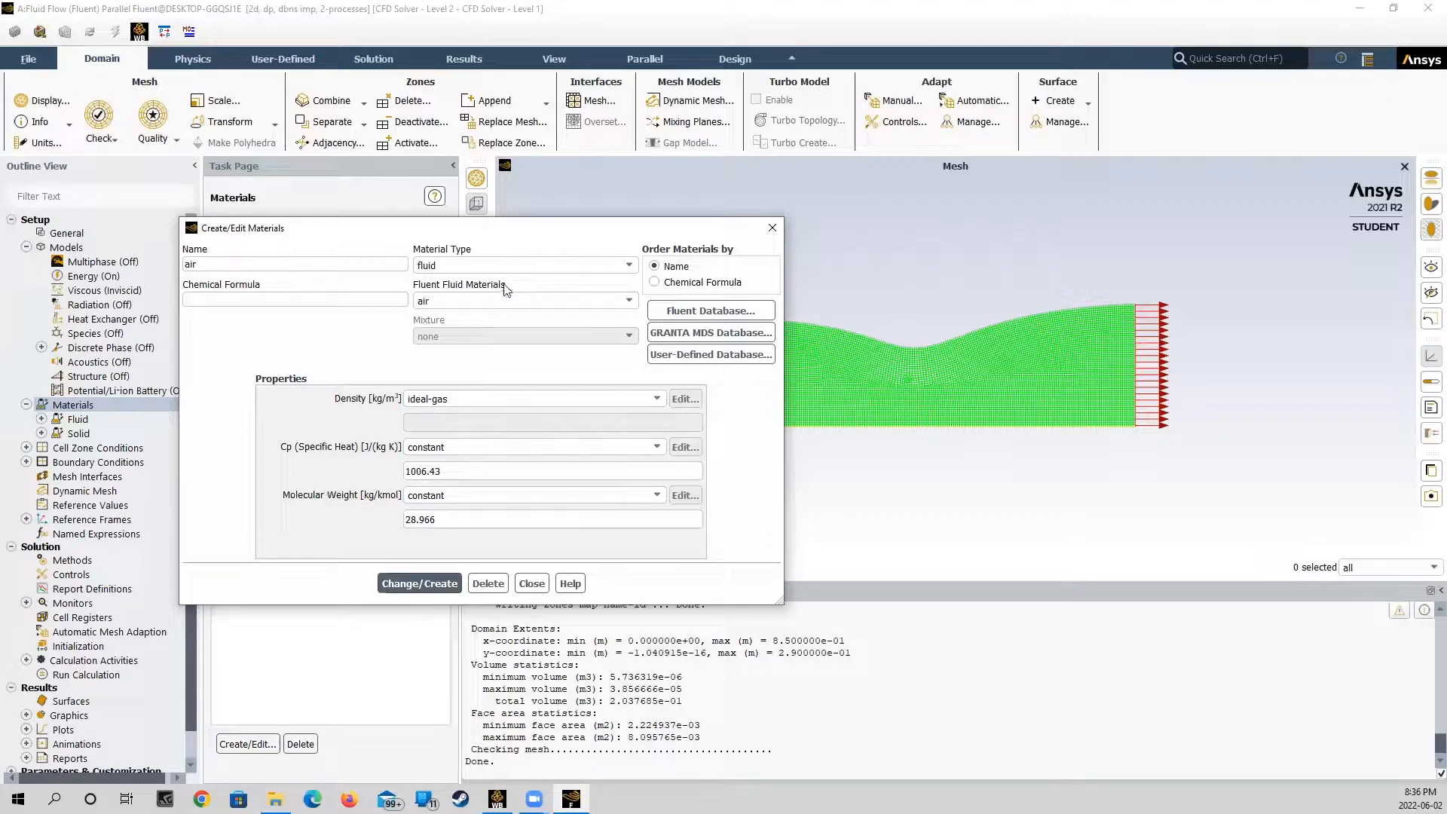
Copy acetone (c3h6o) from the Fluent database into the case's fluid materials and close the material editor
left_click(708, 311)
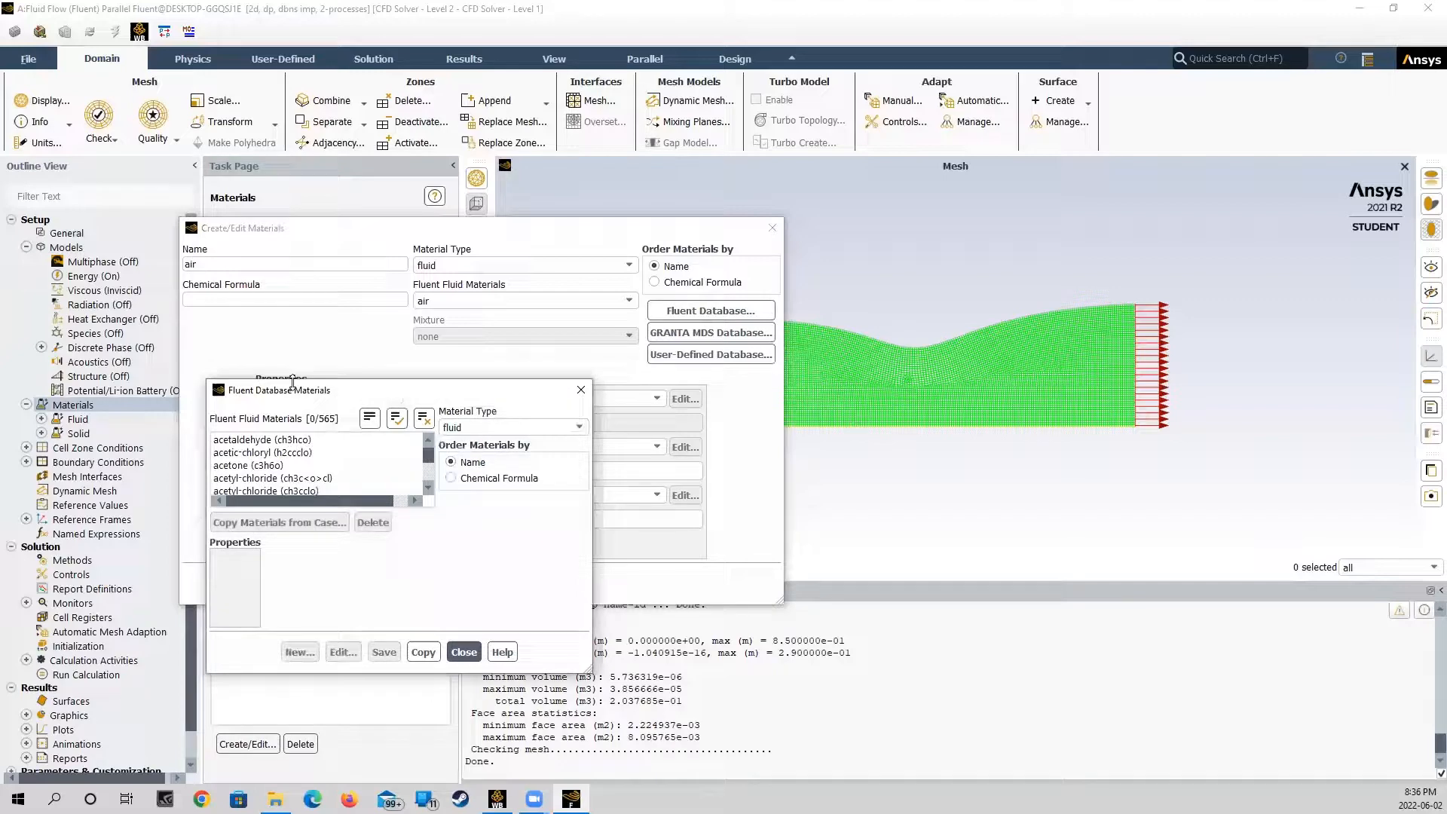
left_click_drag(293, 382, 292, 233)
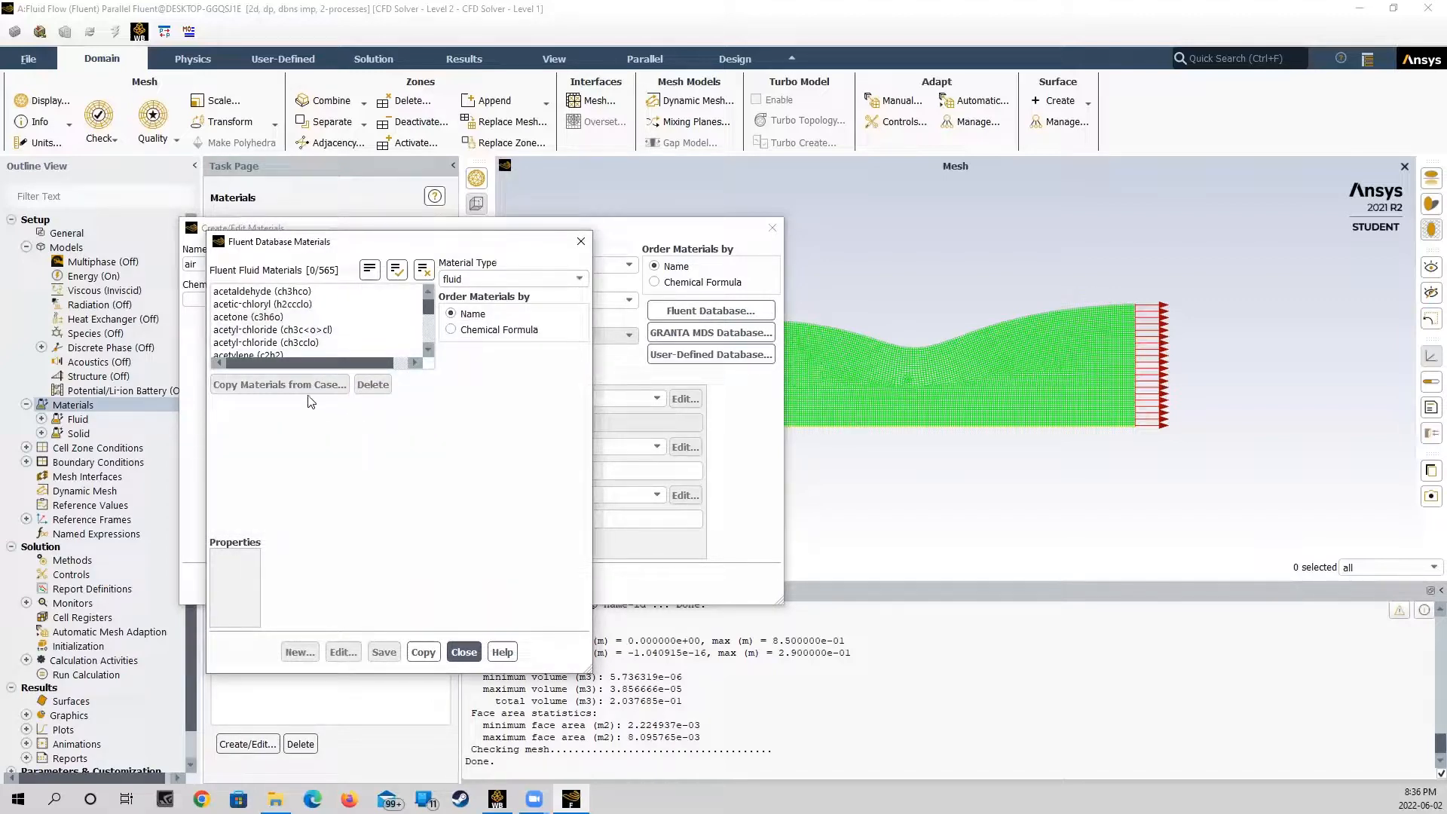
left_click(248, 316)
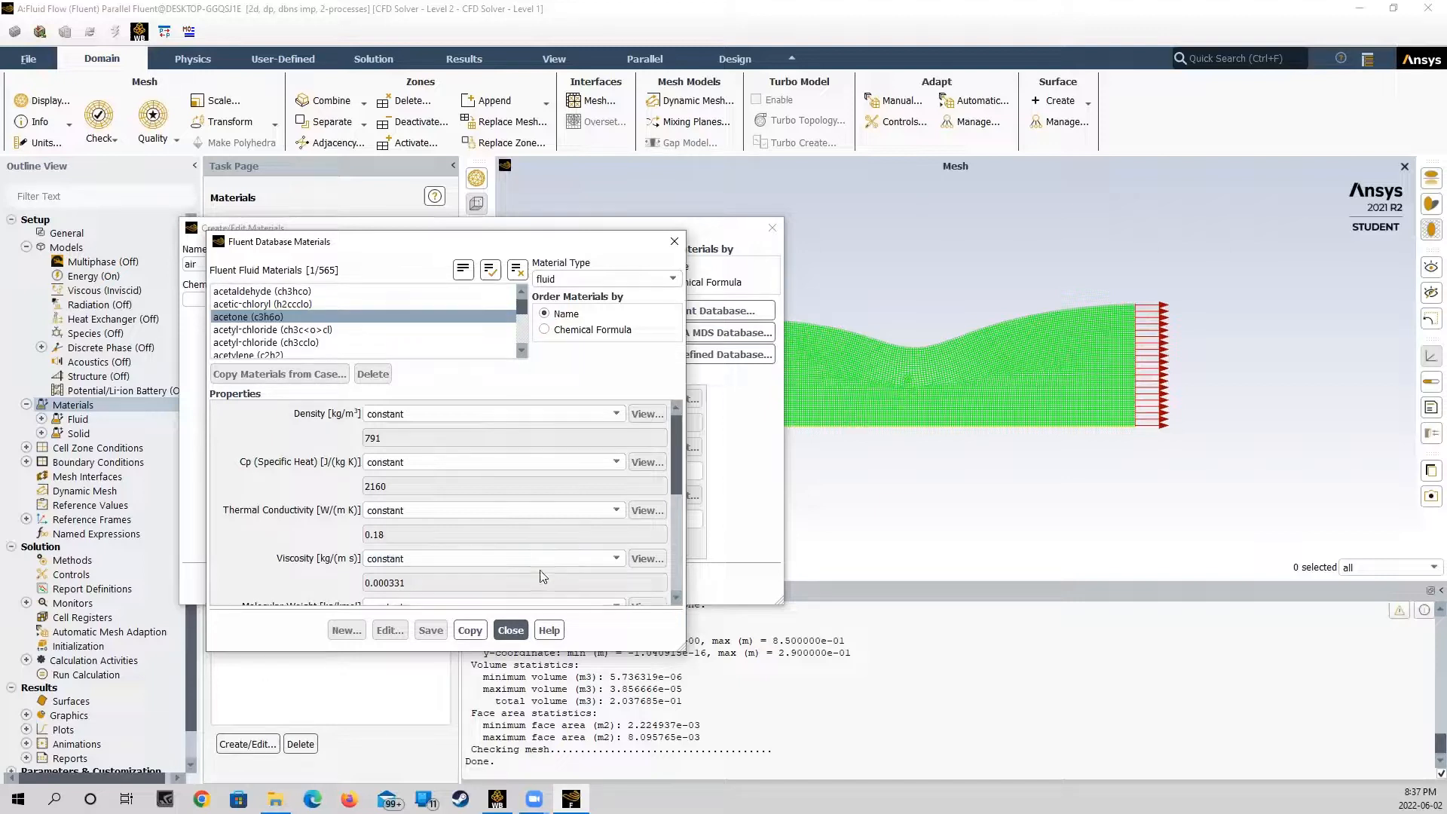
left_click(467, 632)
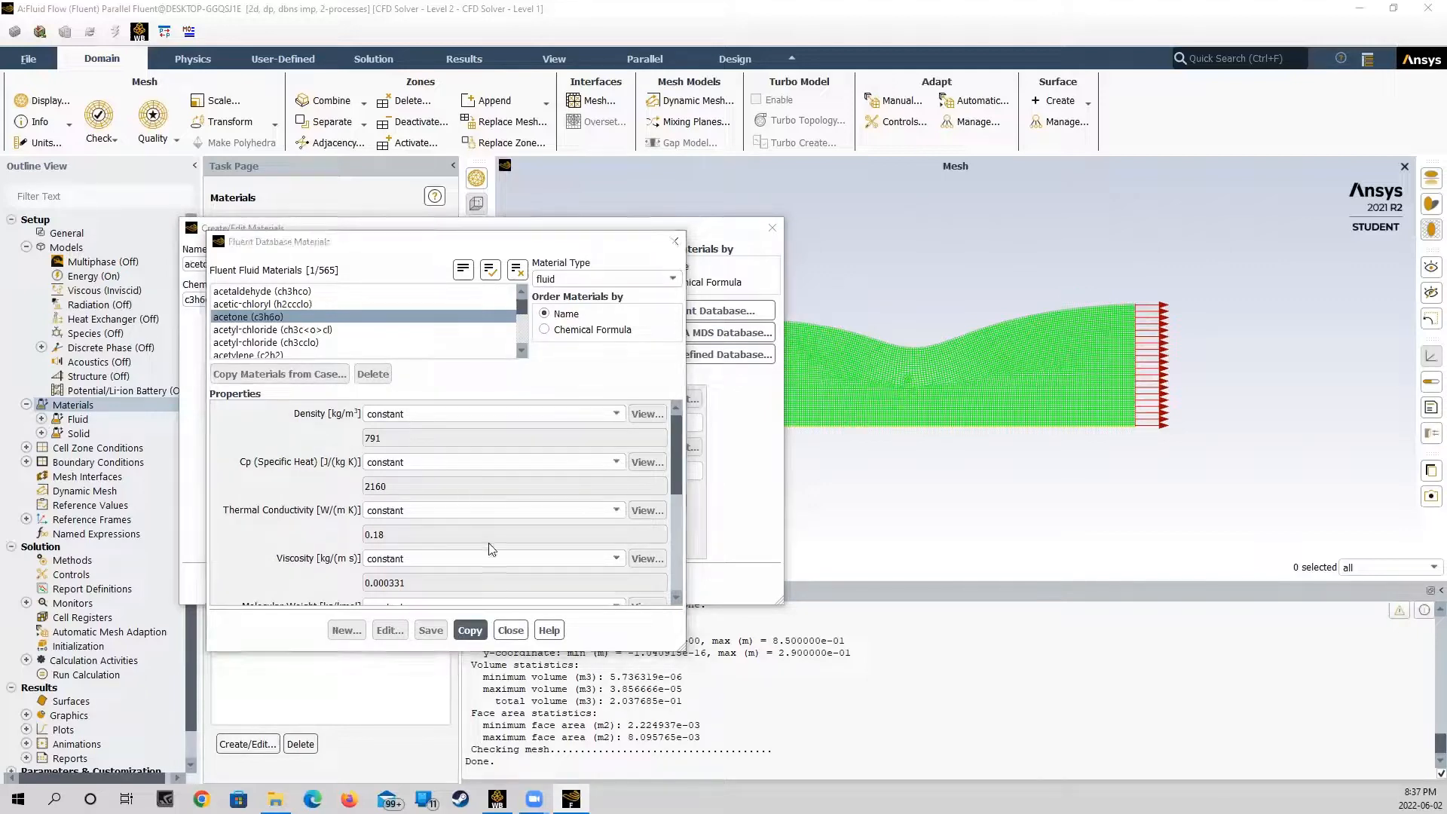
left_click(511, 629)
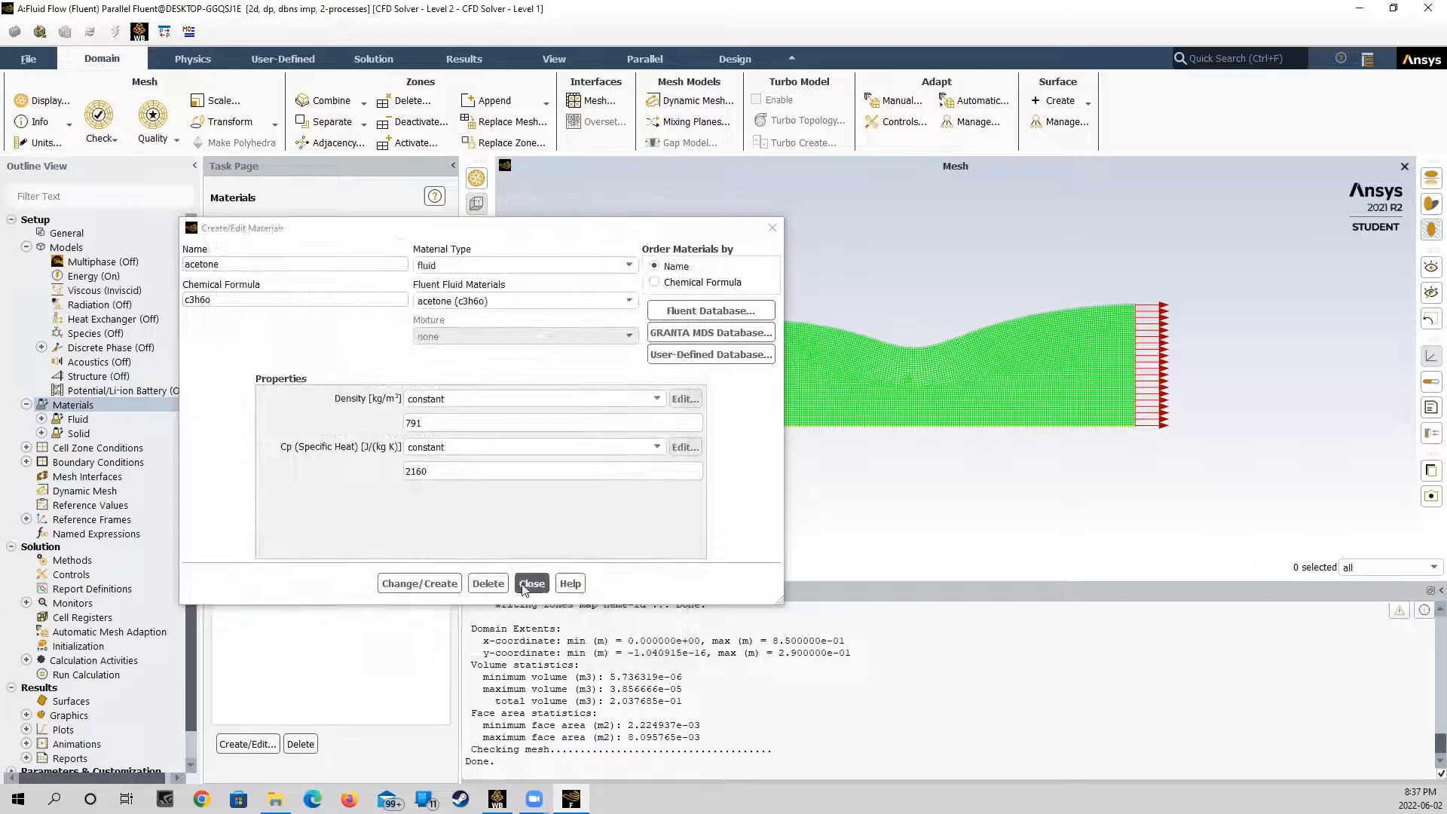
left_click(532, 585)
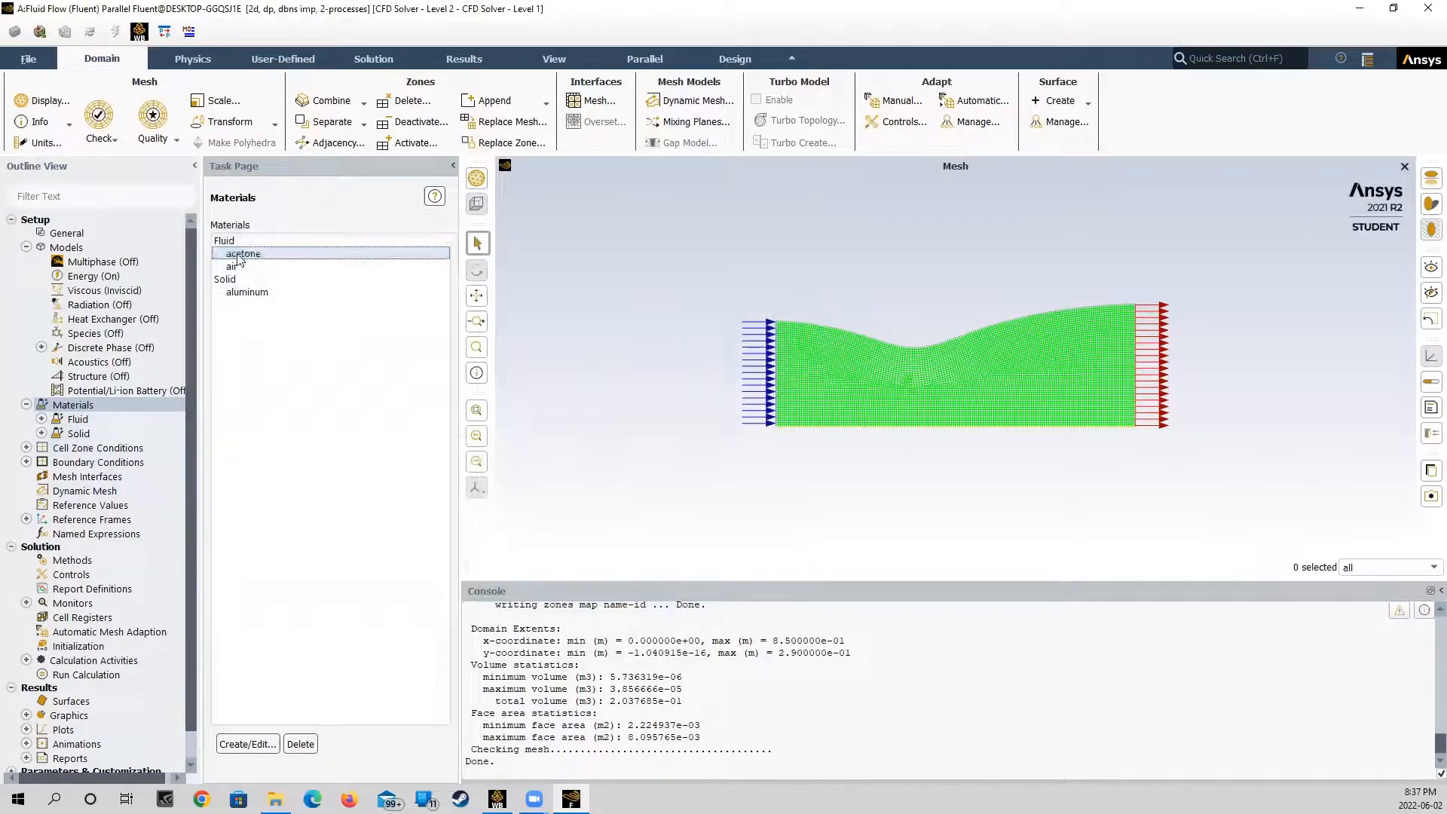
Assign air as the material of the fluid_flow cell zone and close the zone's settings
left_click(42, 419)
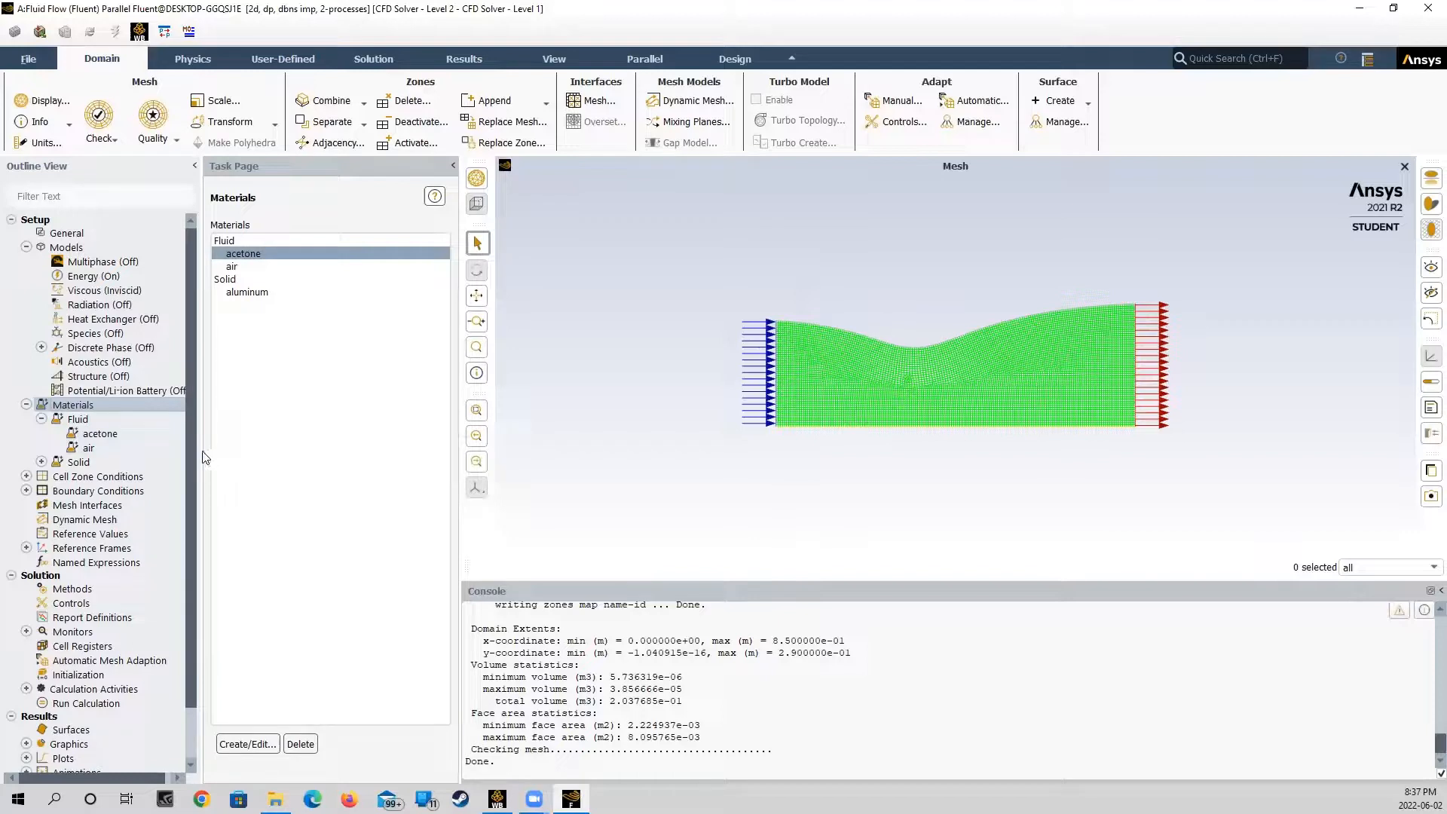
double_click(139, 477)
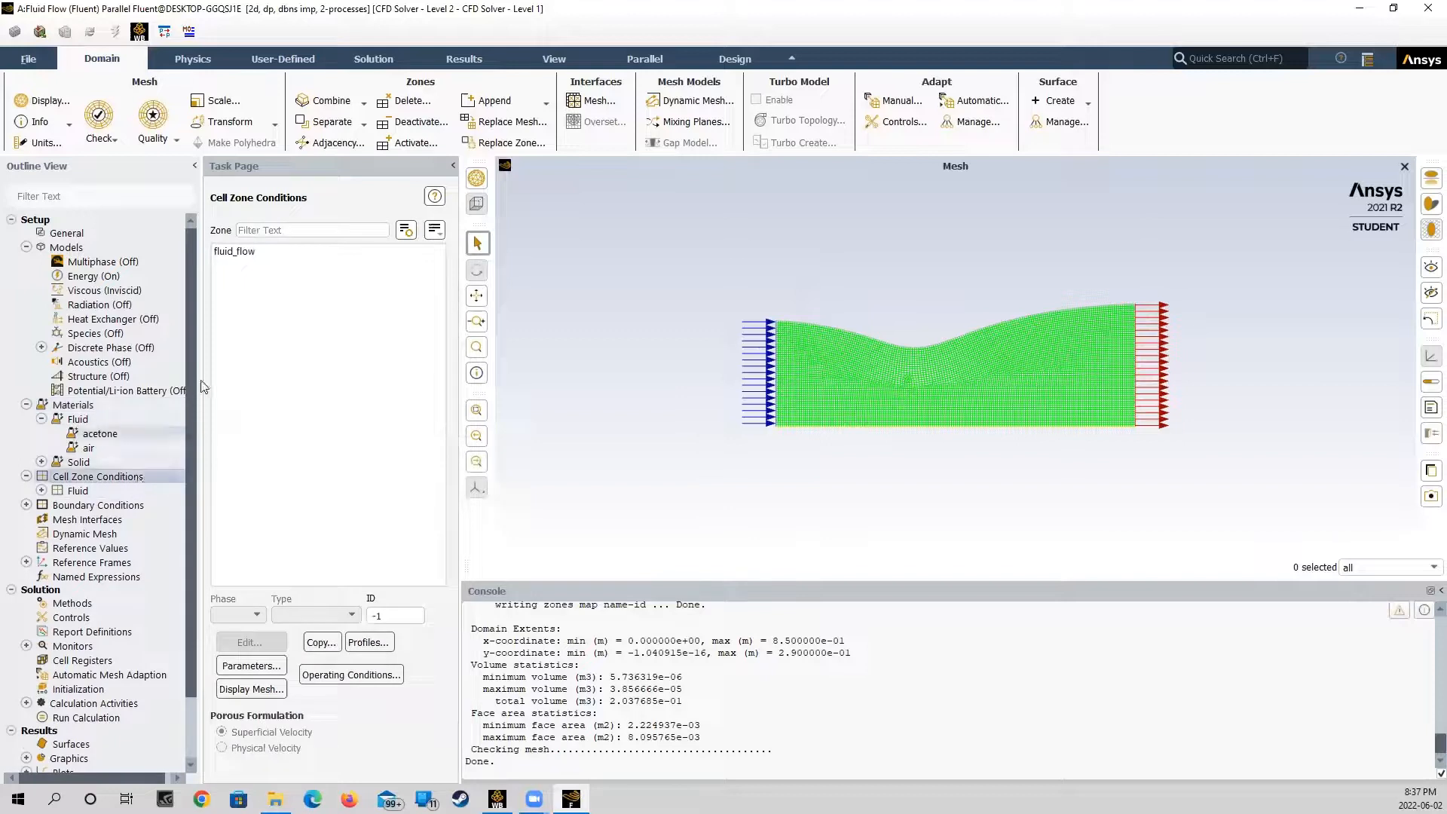
left_click(251, 254)
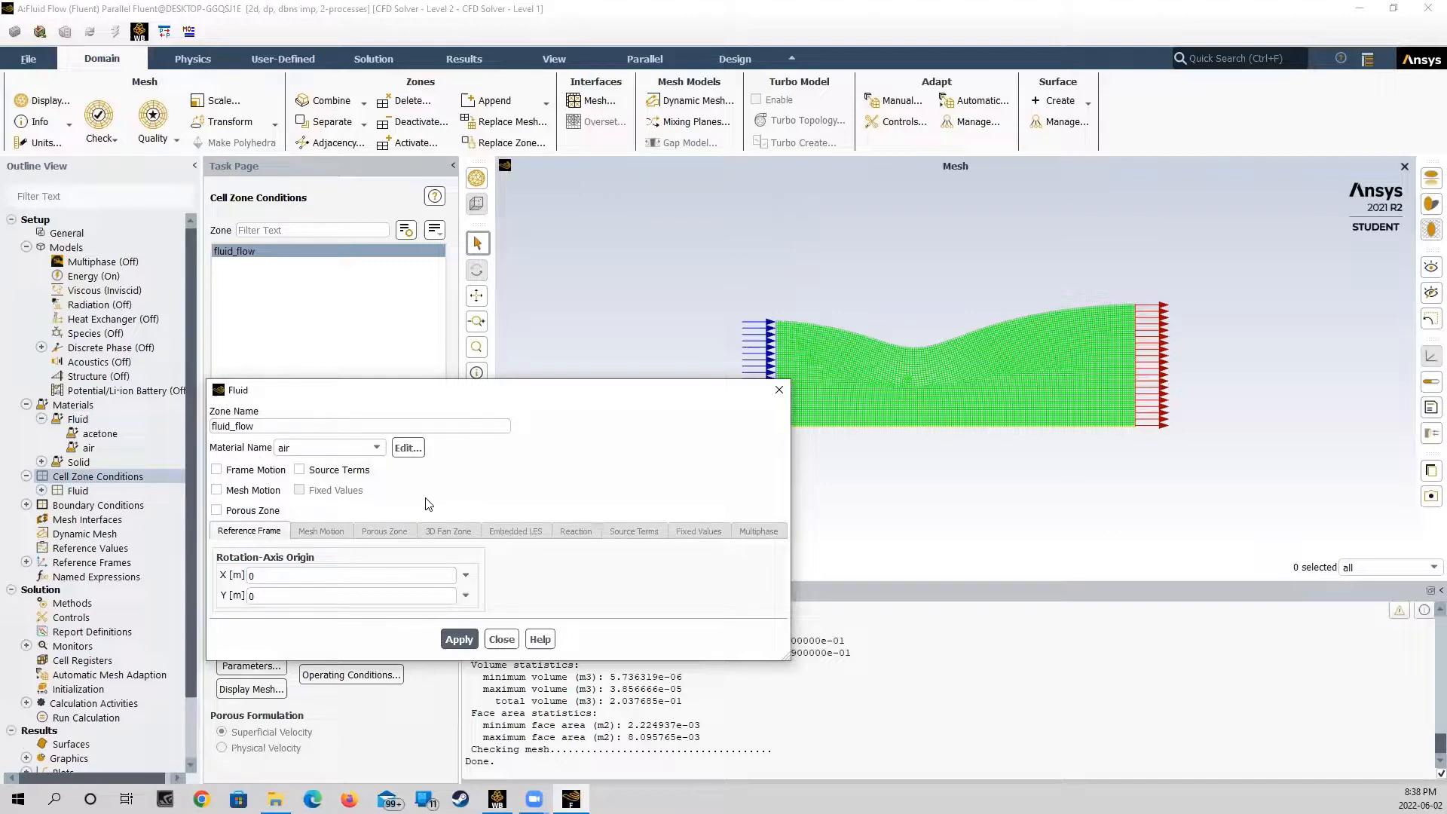
left_click(377, 449)
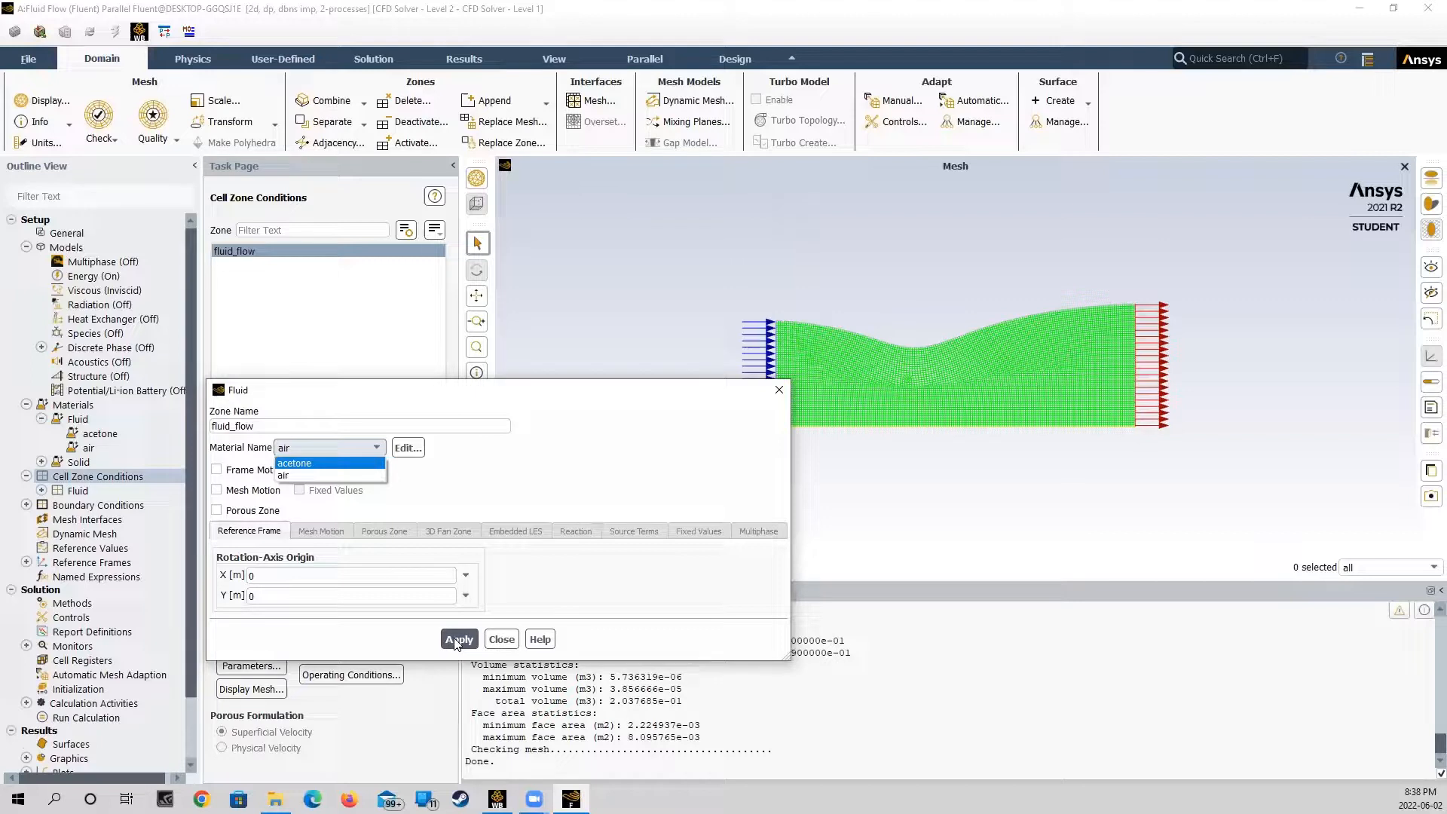
left_click(326, 475)
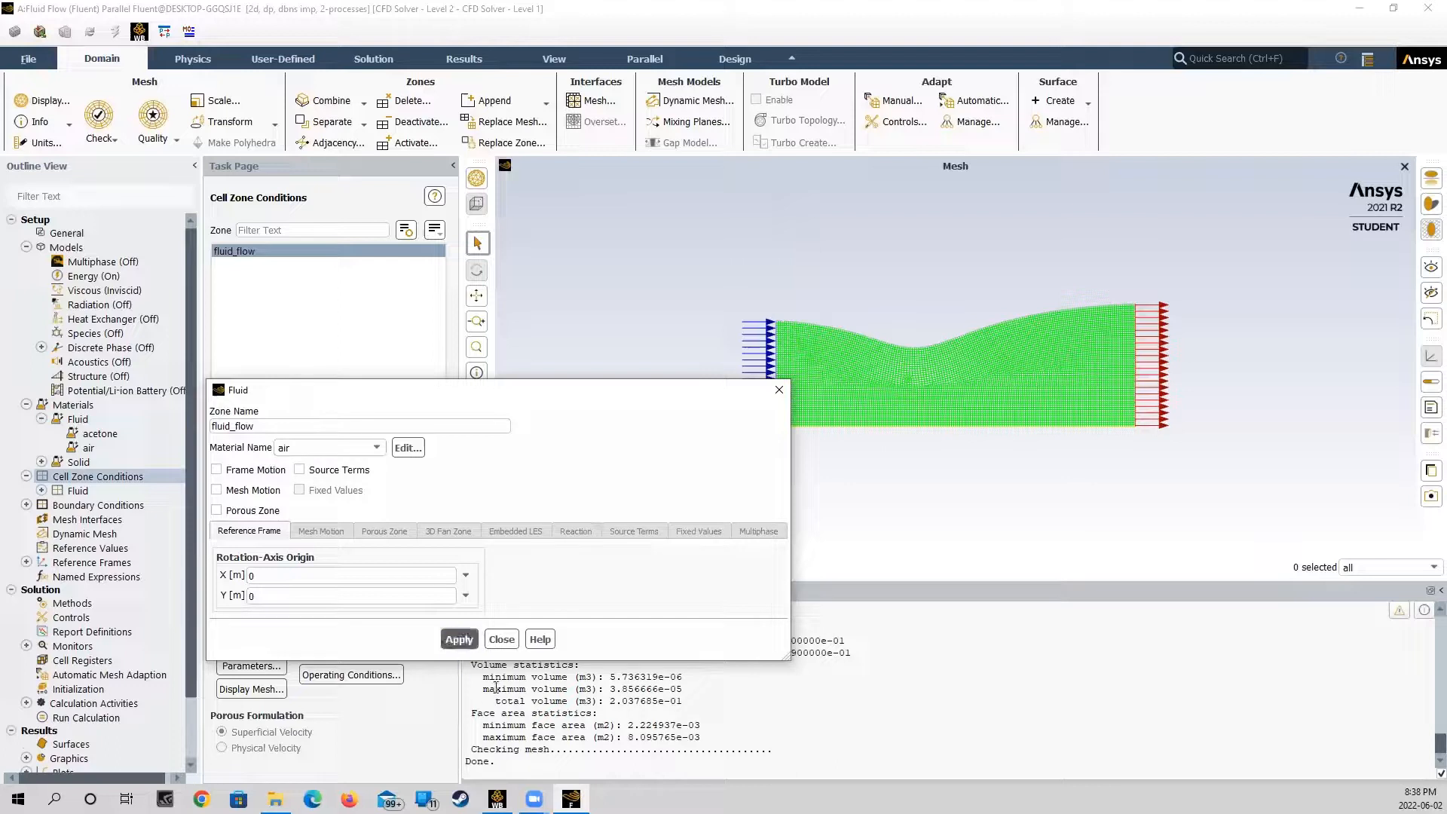
left_click(501, 639)
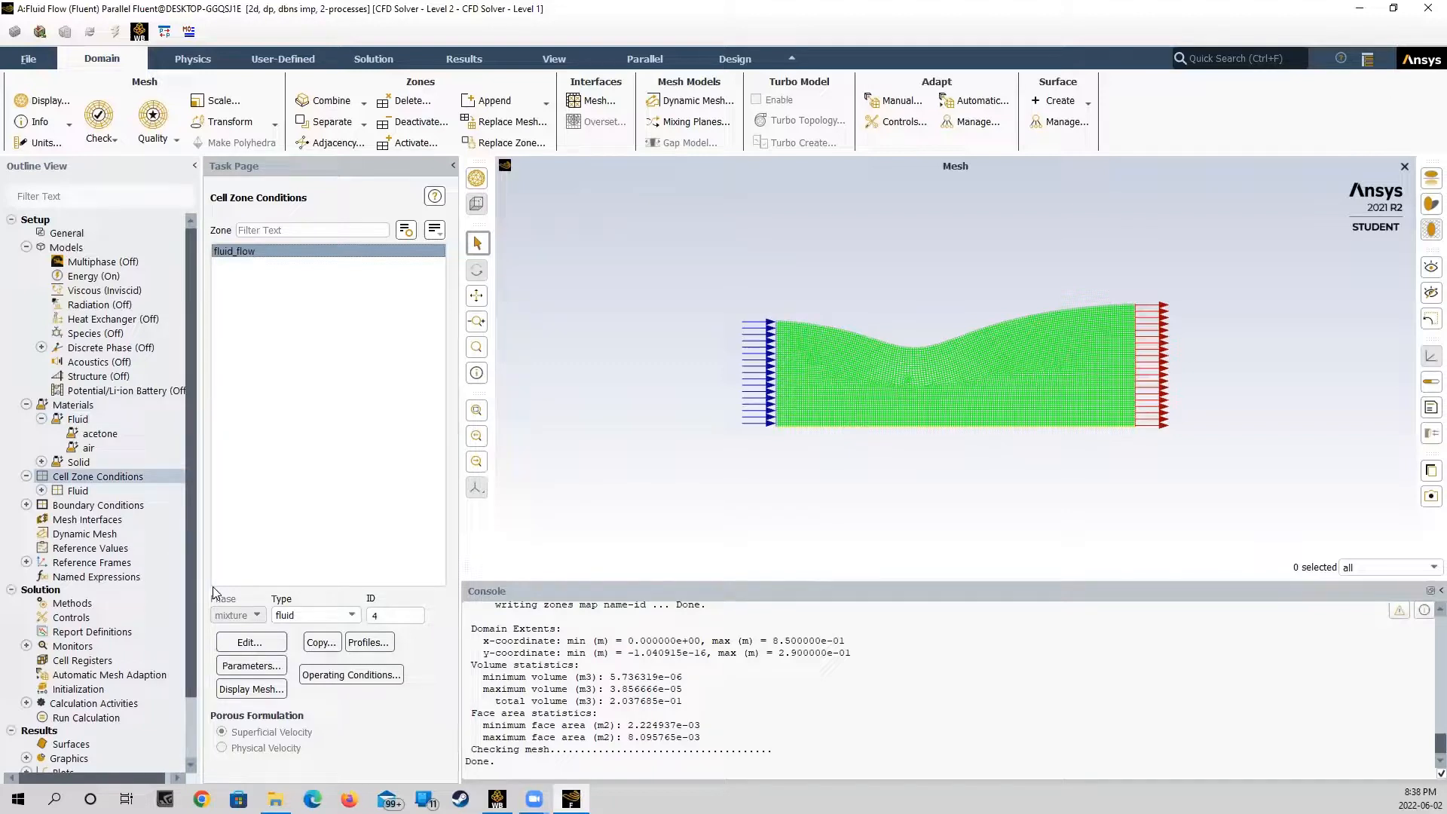
Change the boundary type of the inlet zone to pressure-inlet
left_click(102, 507)
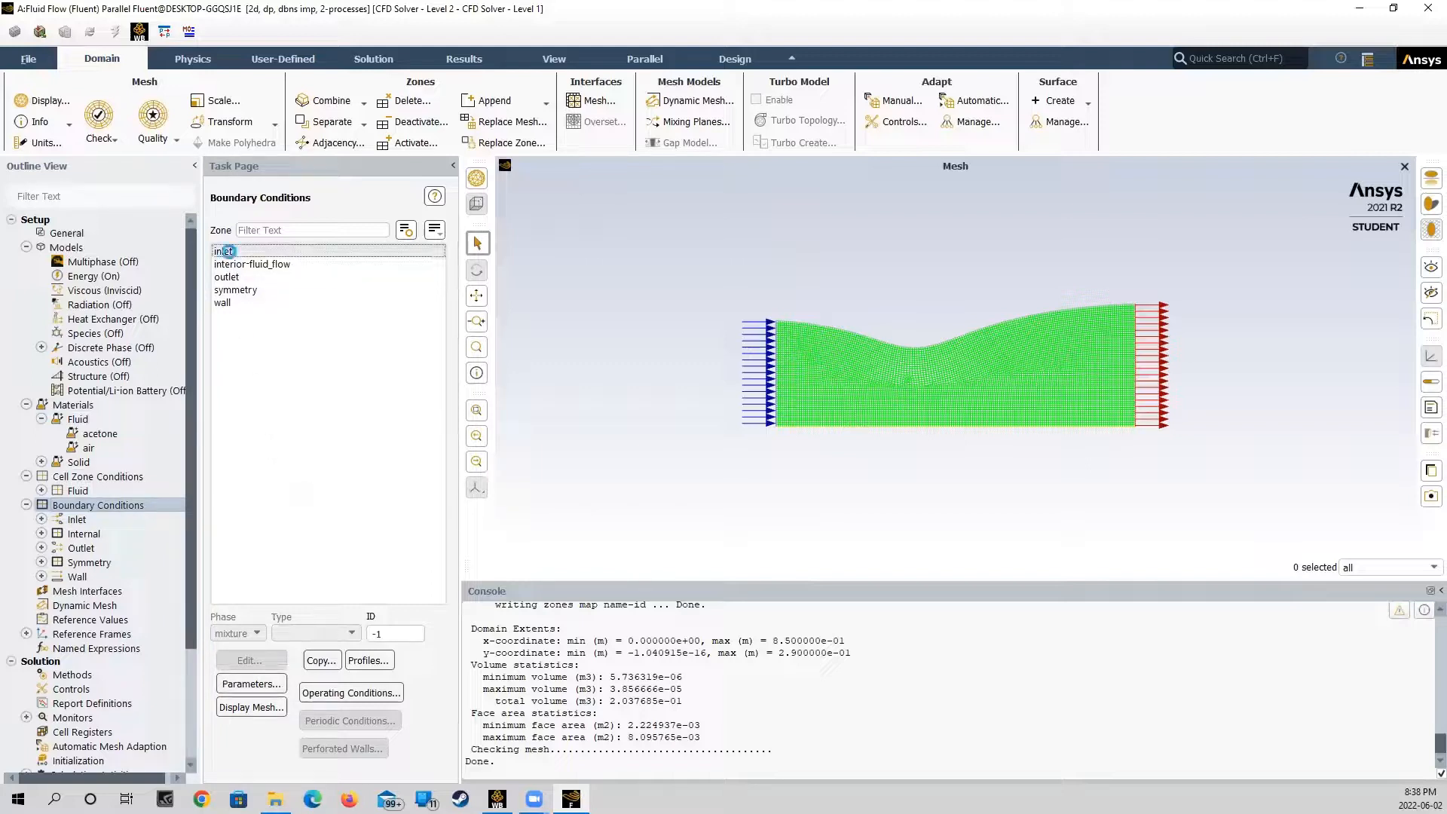
left_click(230, 253)
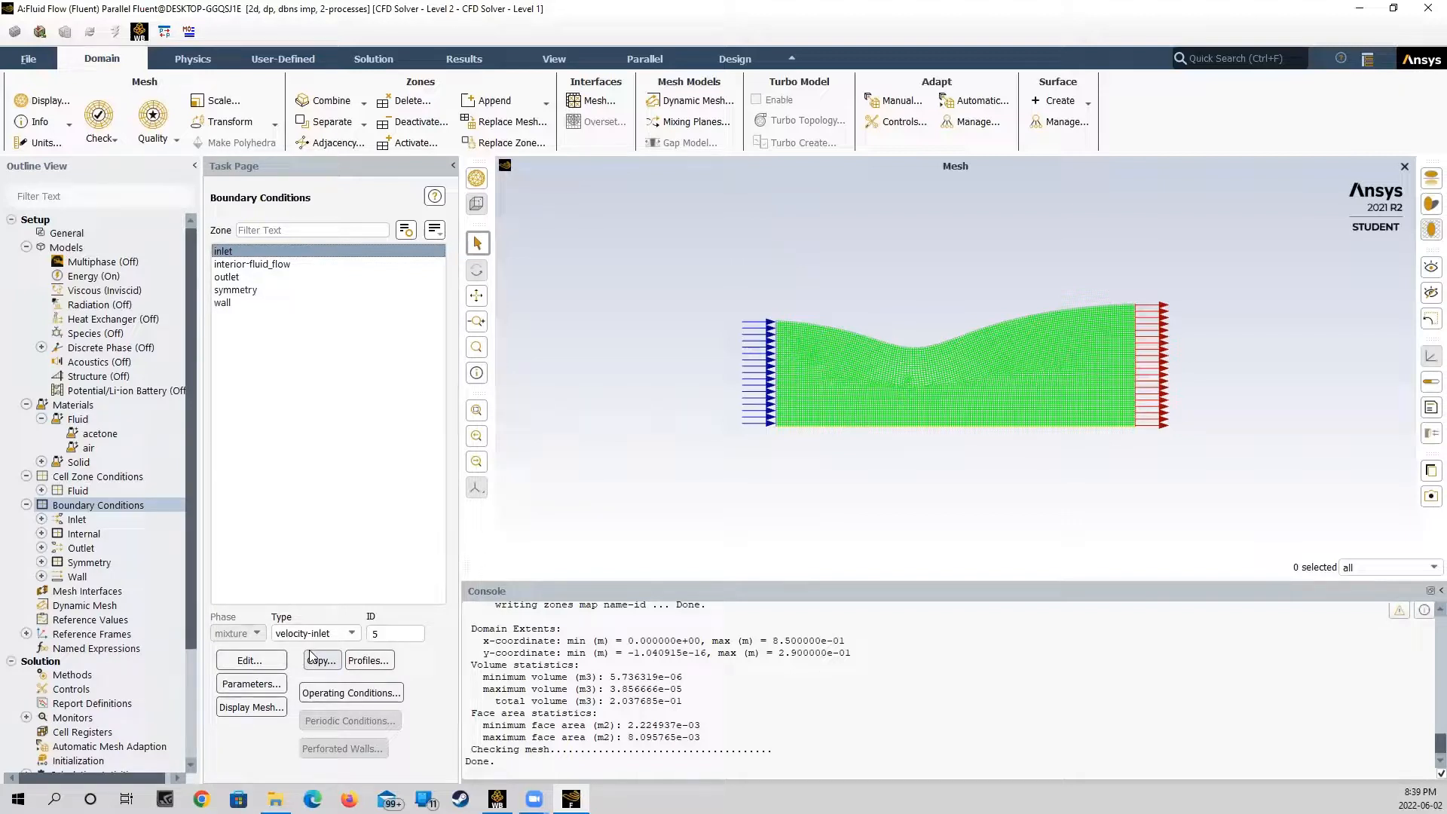
left_click(353, 634)
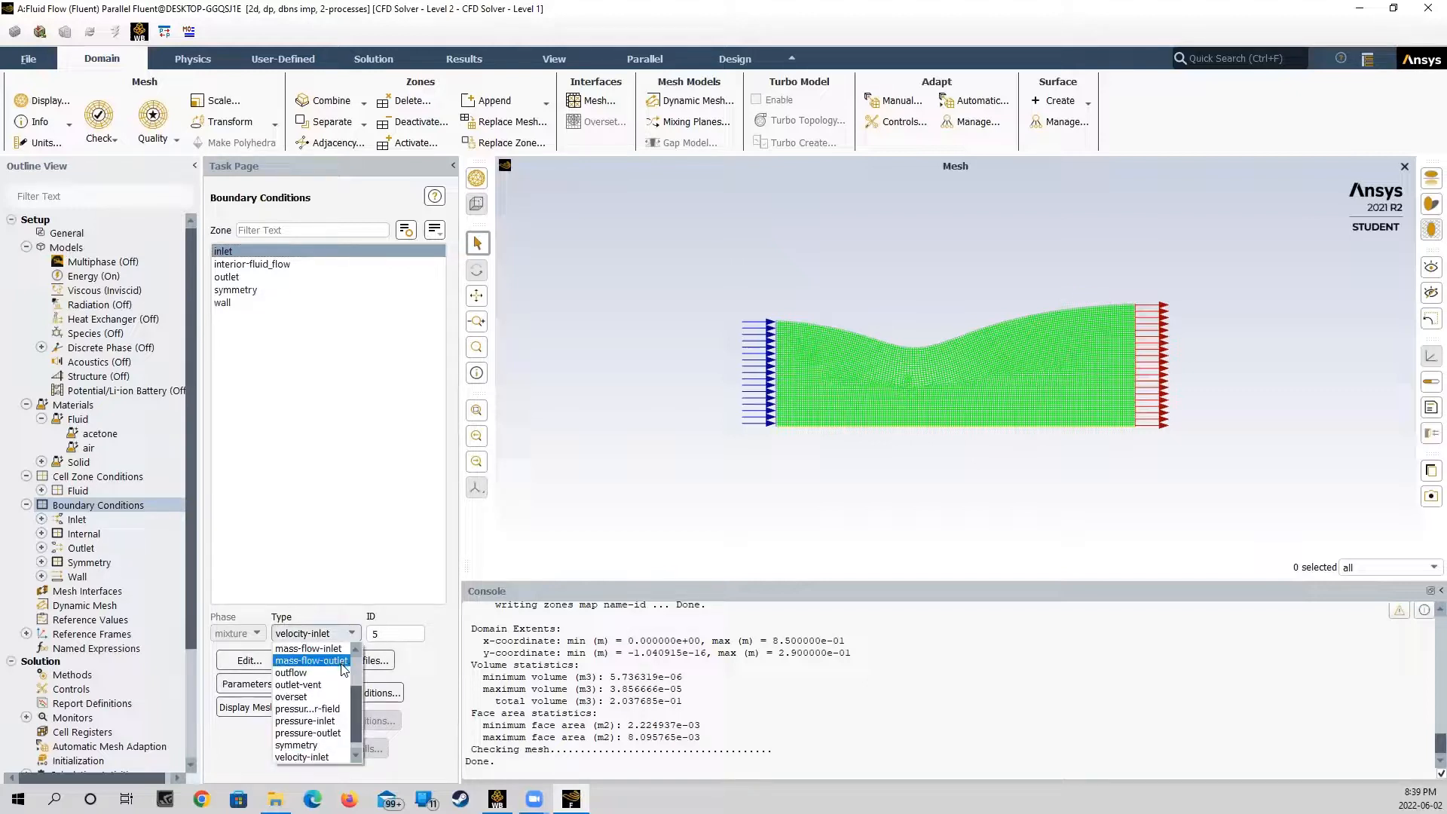
left_click(328, 721)
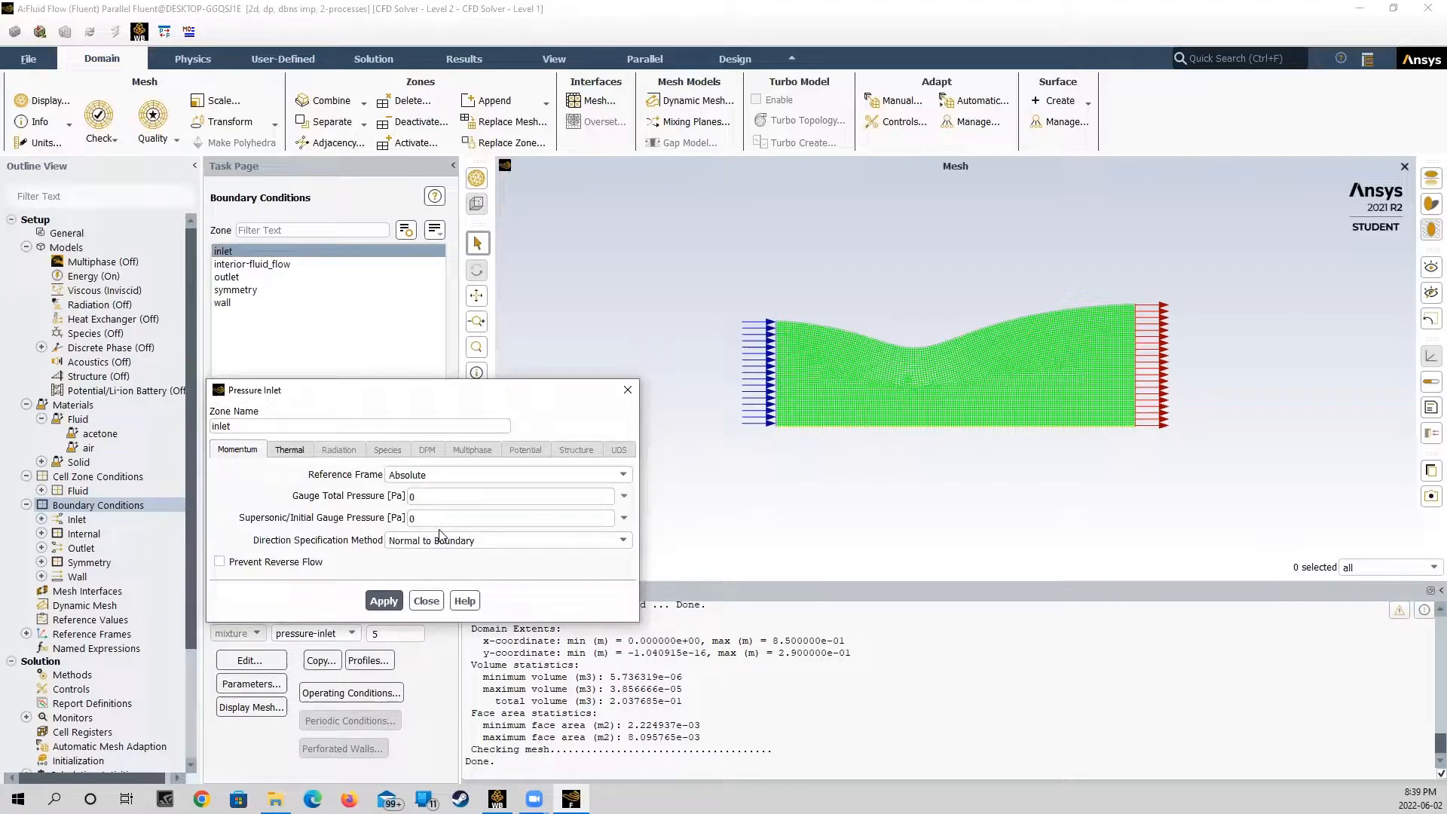
Set the inlet's supersonic/initial gauge pressure to 225000 Pa and its gauge total pressure to 266904 Pa
left_click_drag(435, 520, 393, 524)
type("225000")
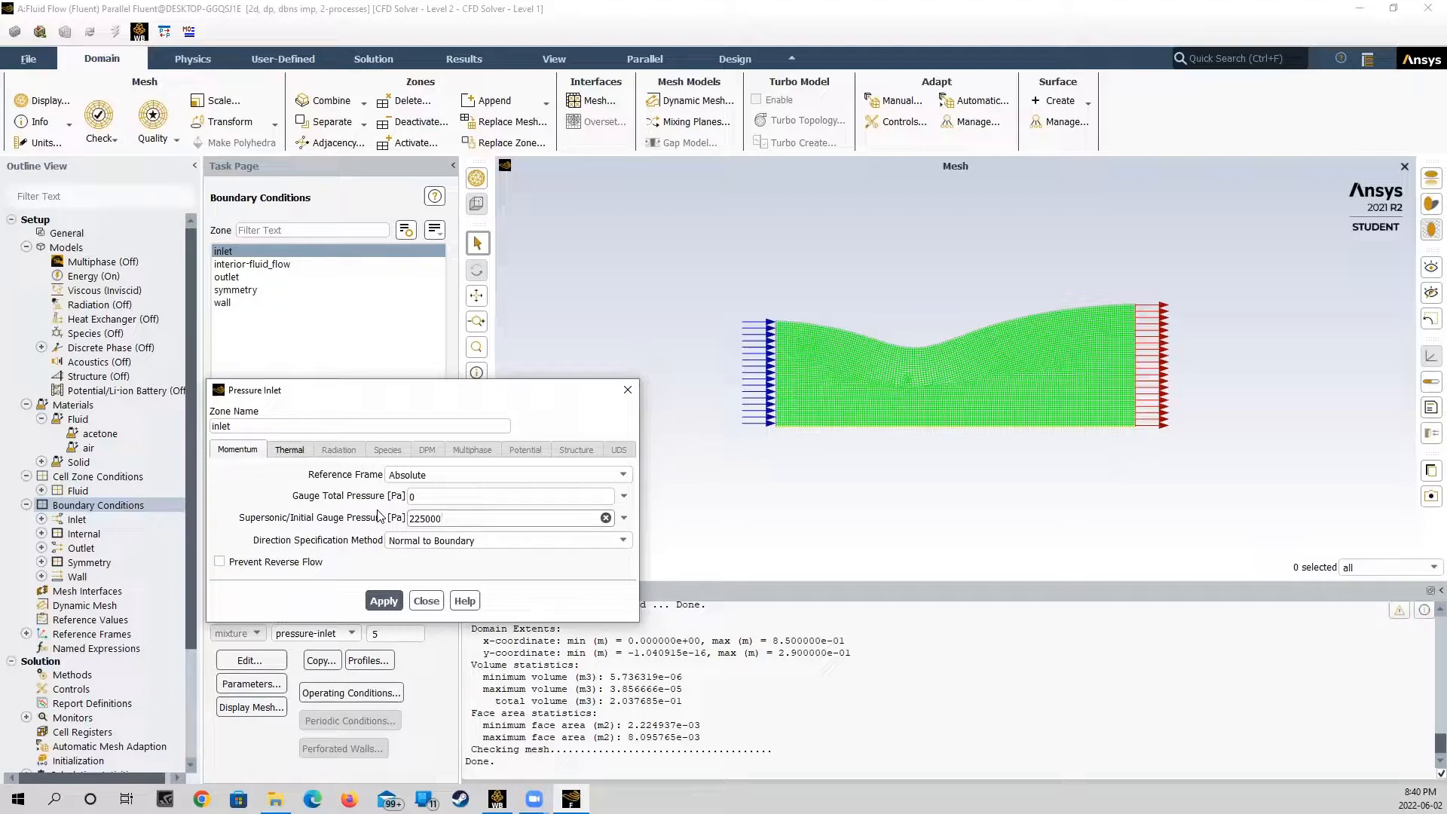
key("shift+Tab")
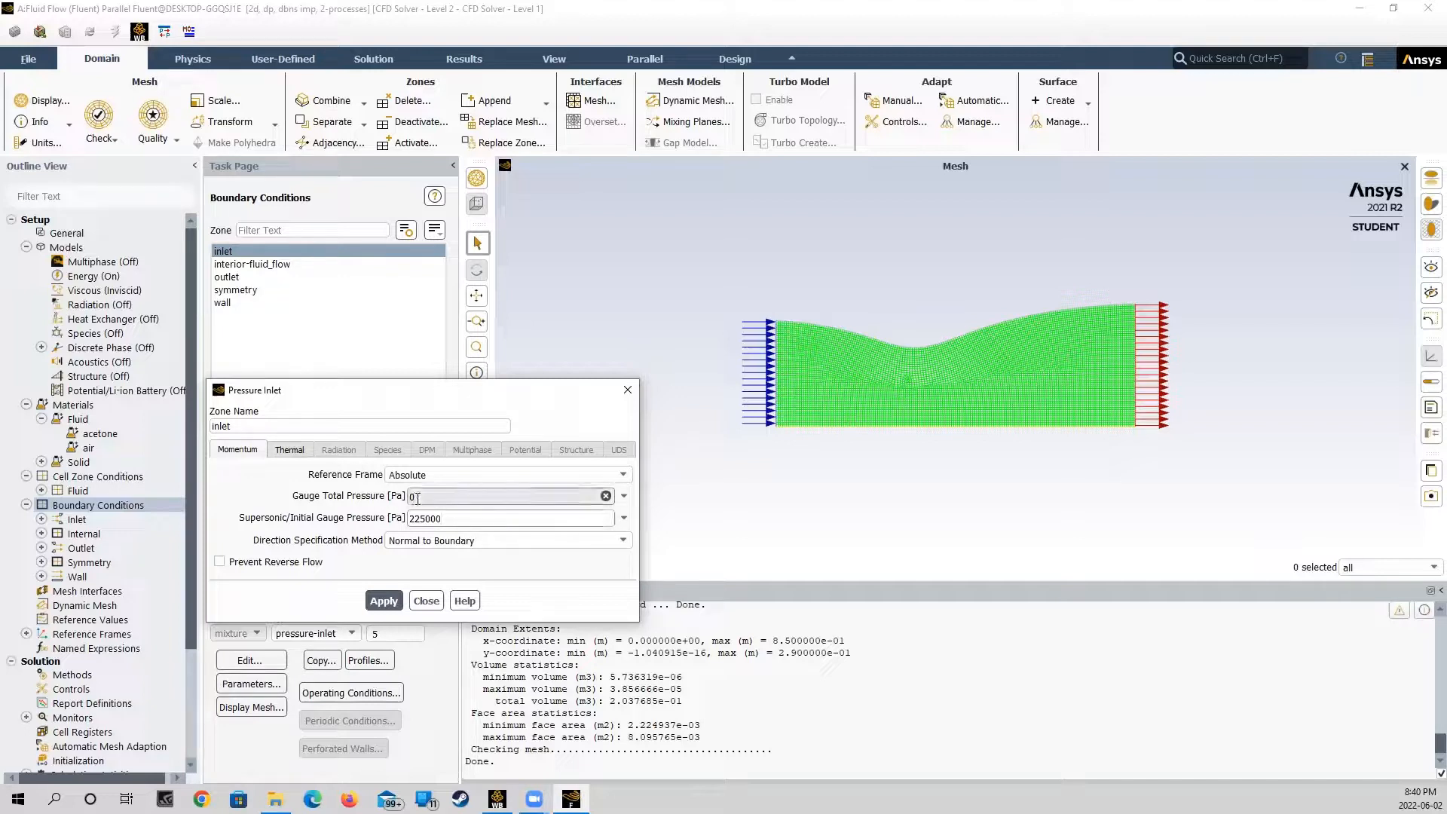
type("266")
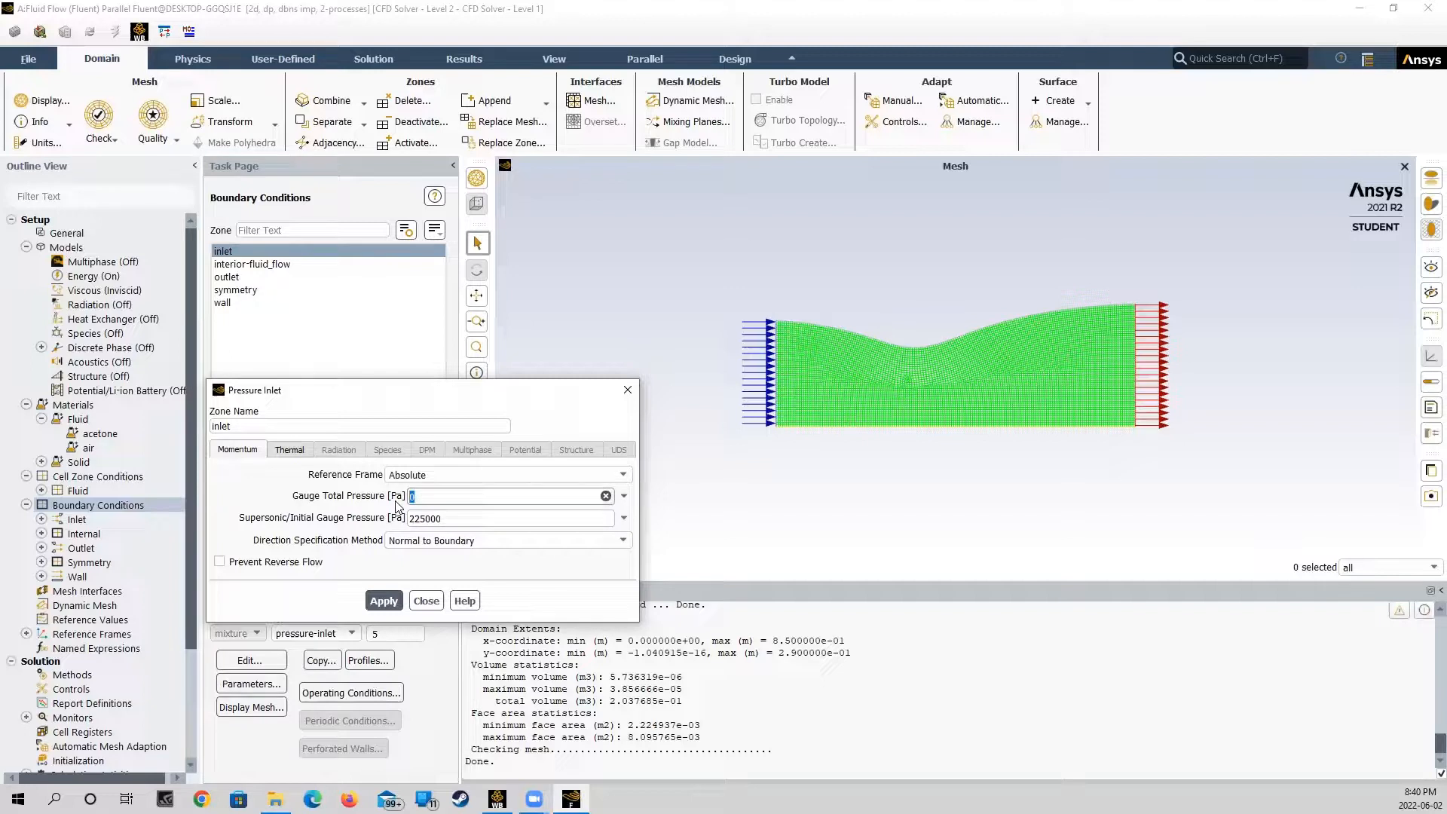
type("904")
Set the inlet's total temperature to 293 K, then apply and close the pressure inlet settings
left_click(291, 451)
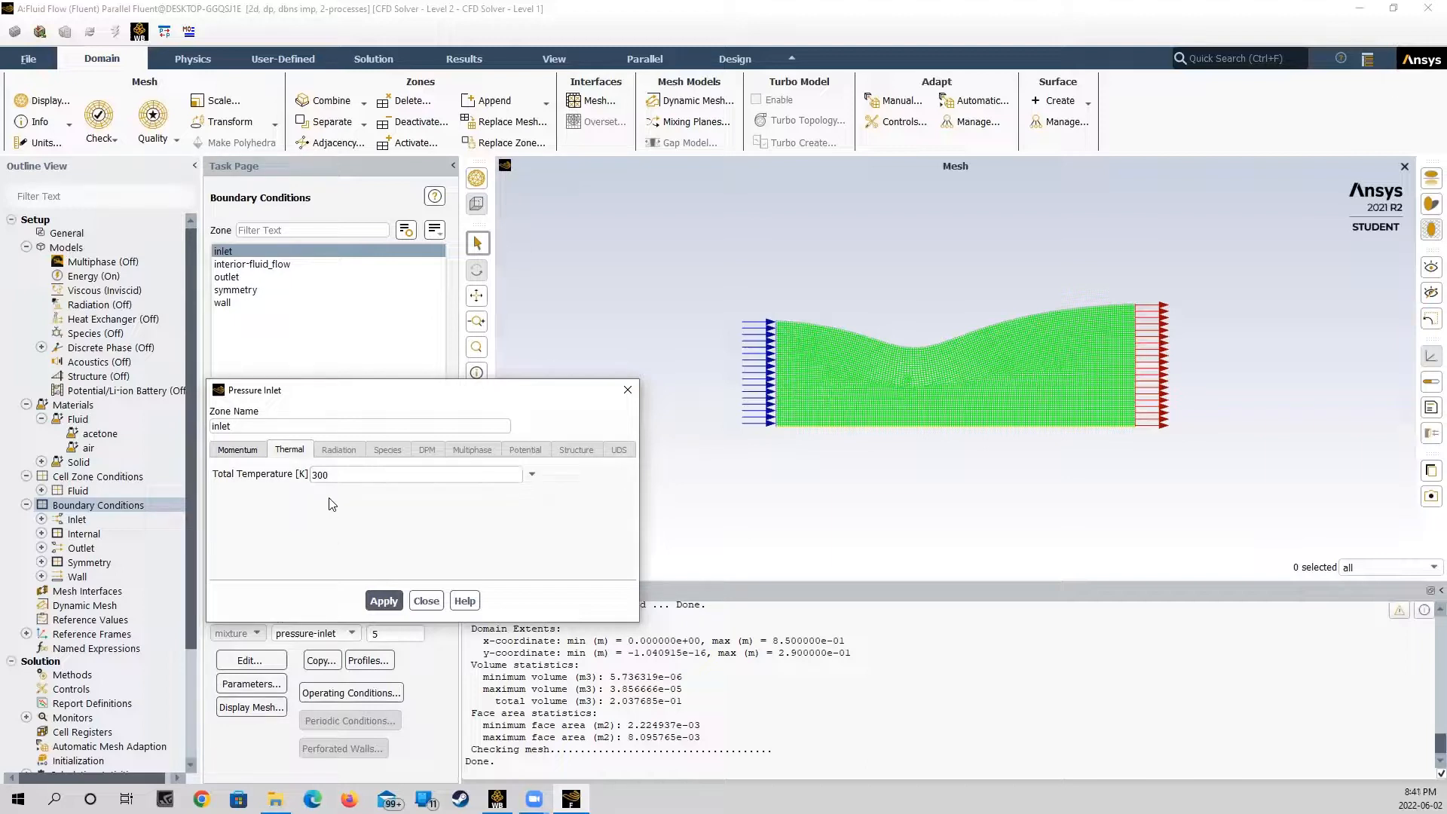
double_click(320, 476)
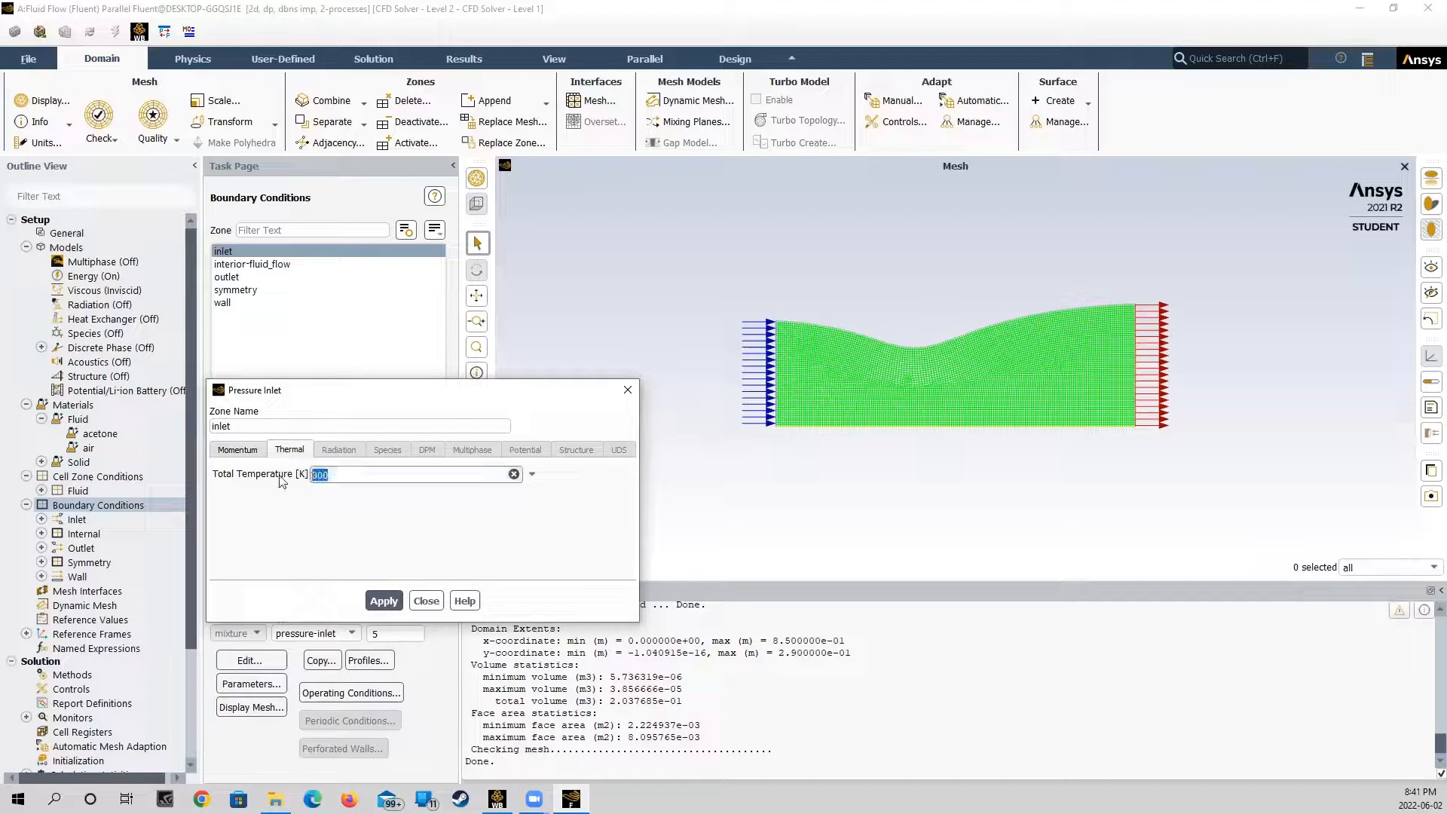
type("293")
left_click(381, 599)
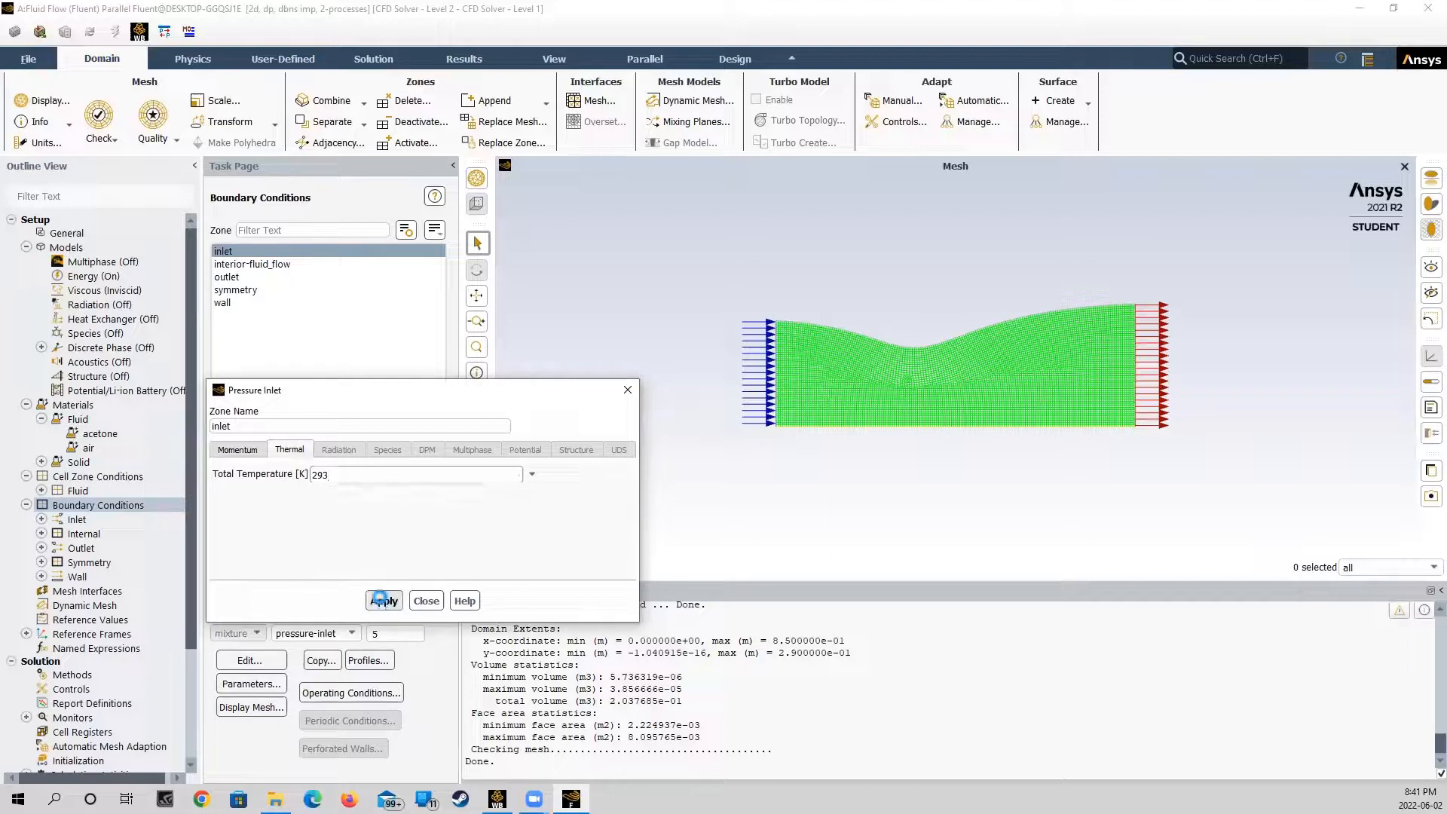
left_click(426, 601)
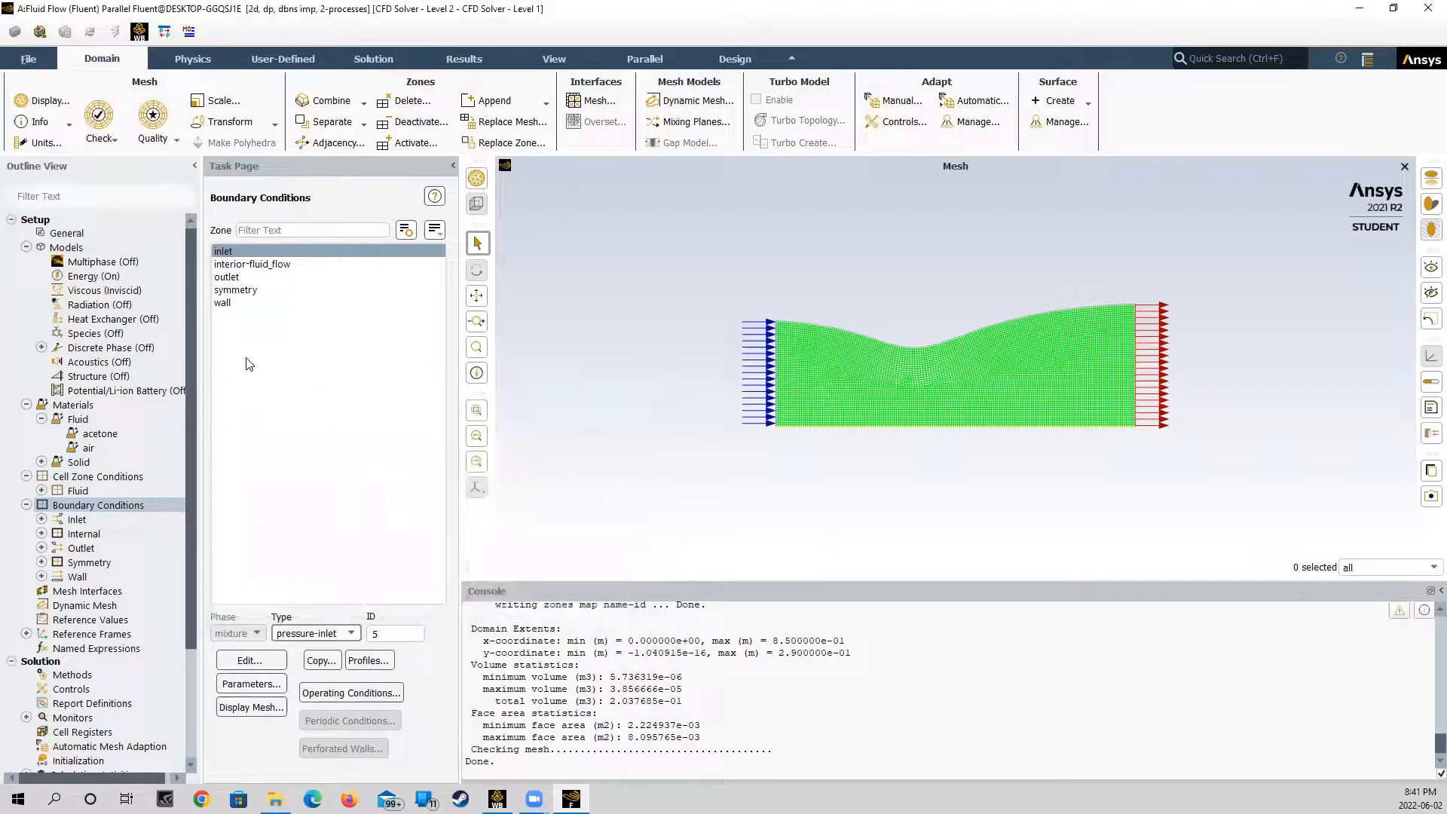
Set the gauge pressure of the outlet boundary to 237545 Pa
left_click(227, 277)
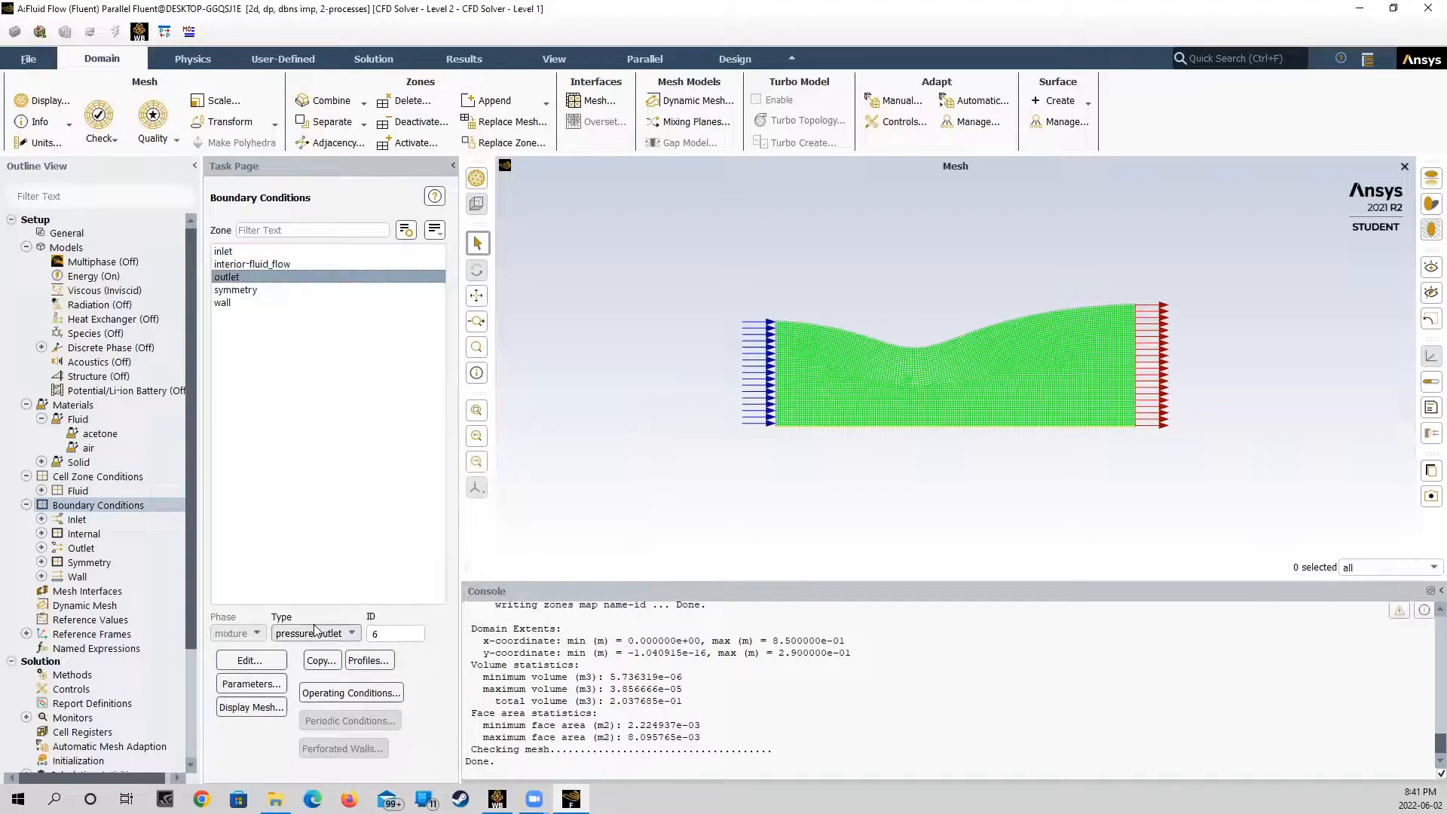
double_click(250, 277)
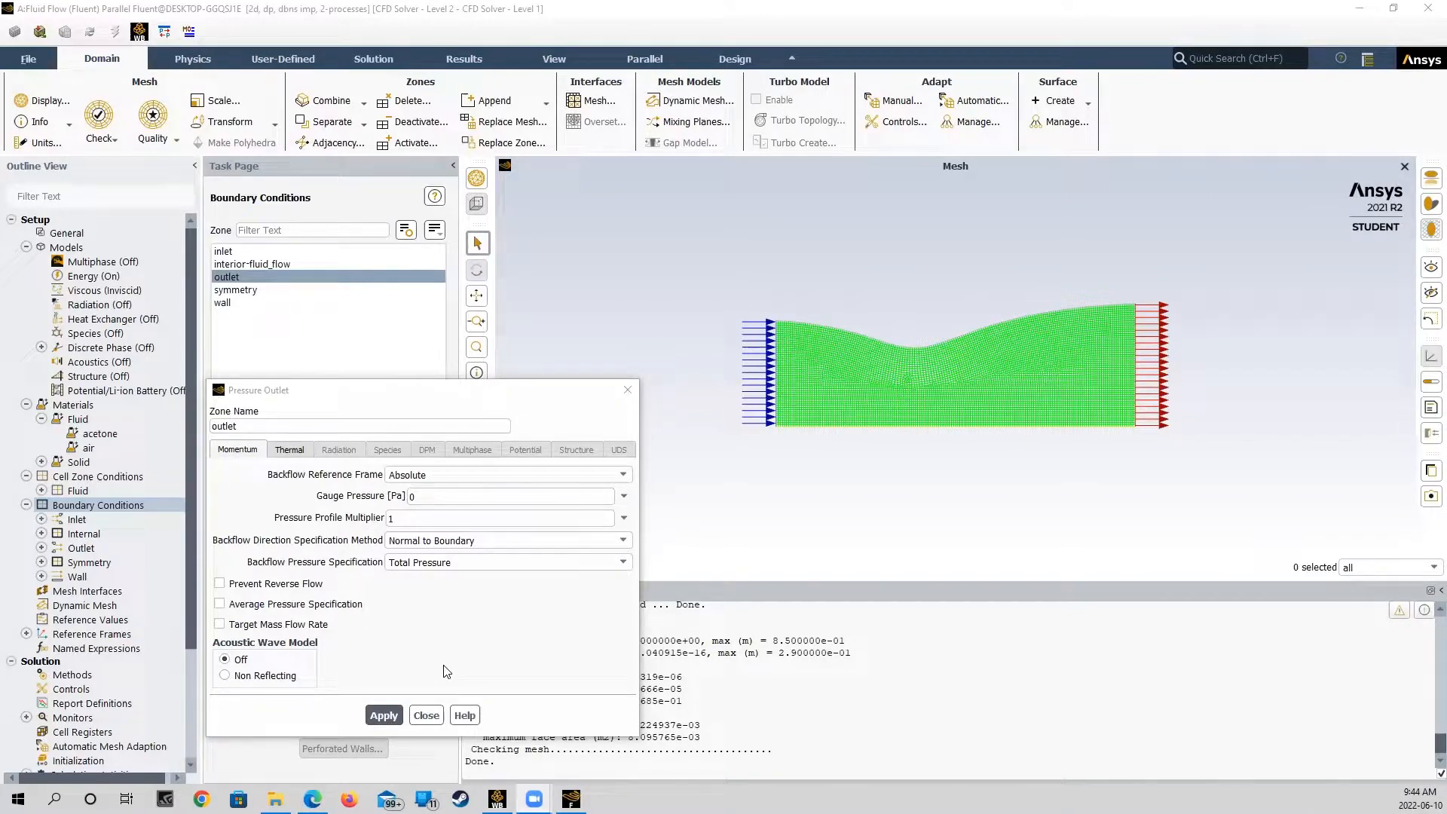
left_click(409, 637)
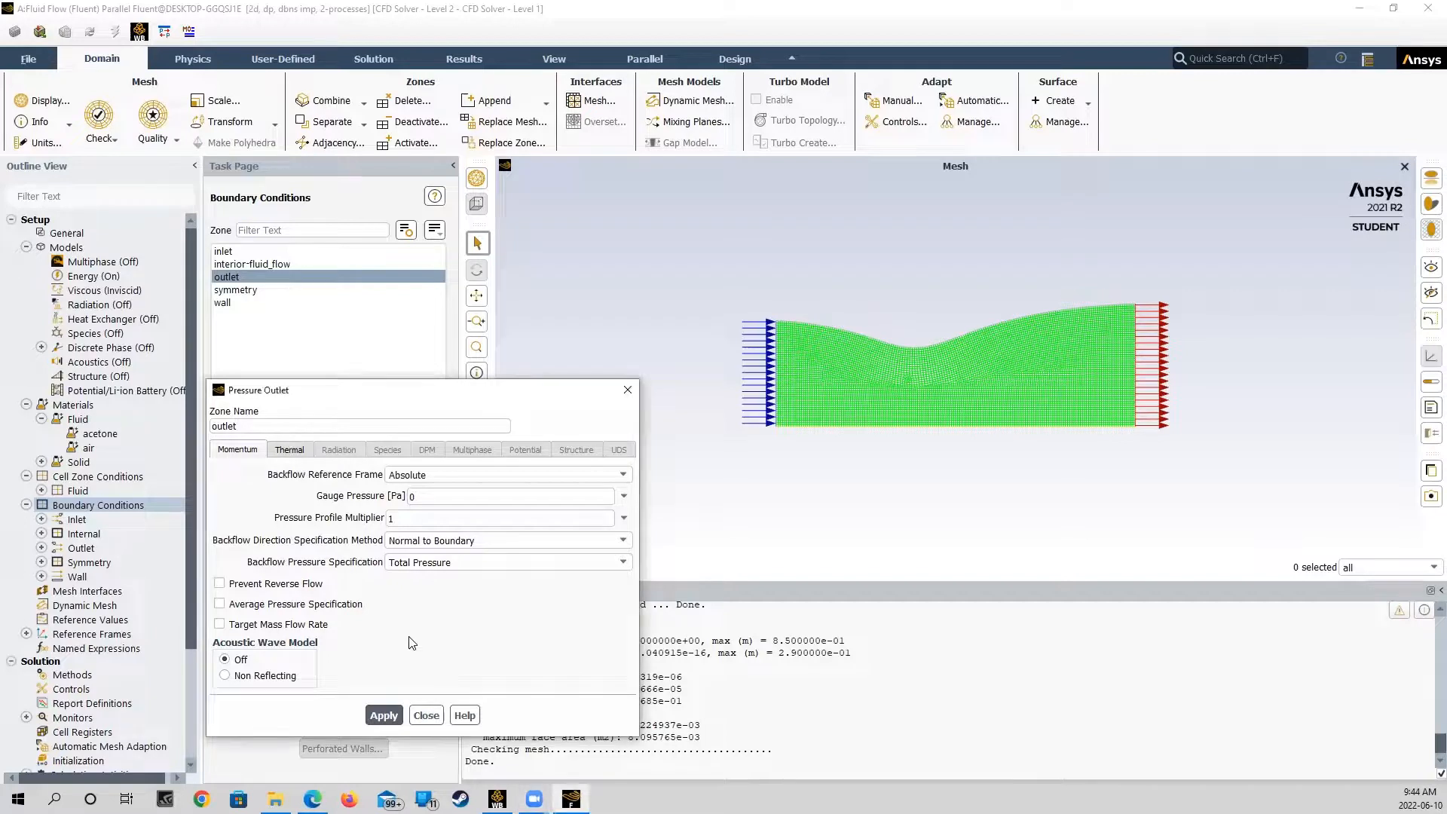
left_click_drag(428, 498, 395, 500)
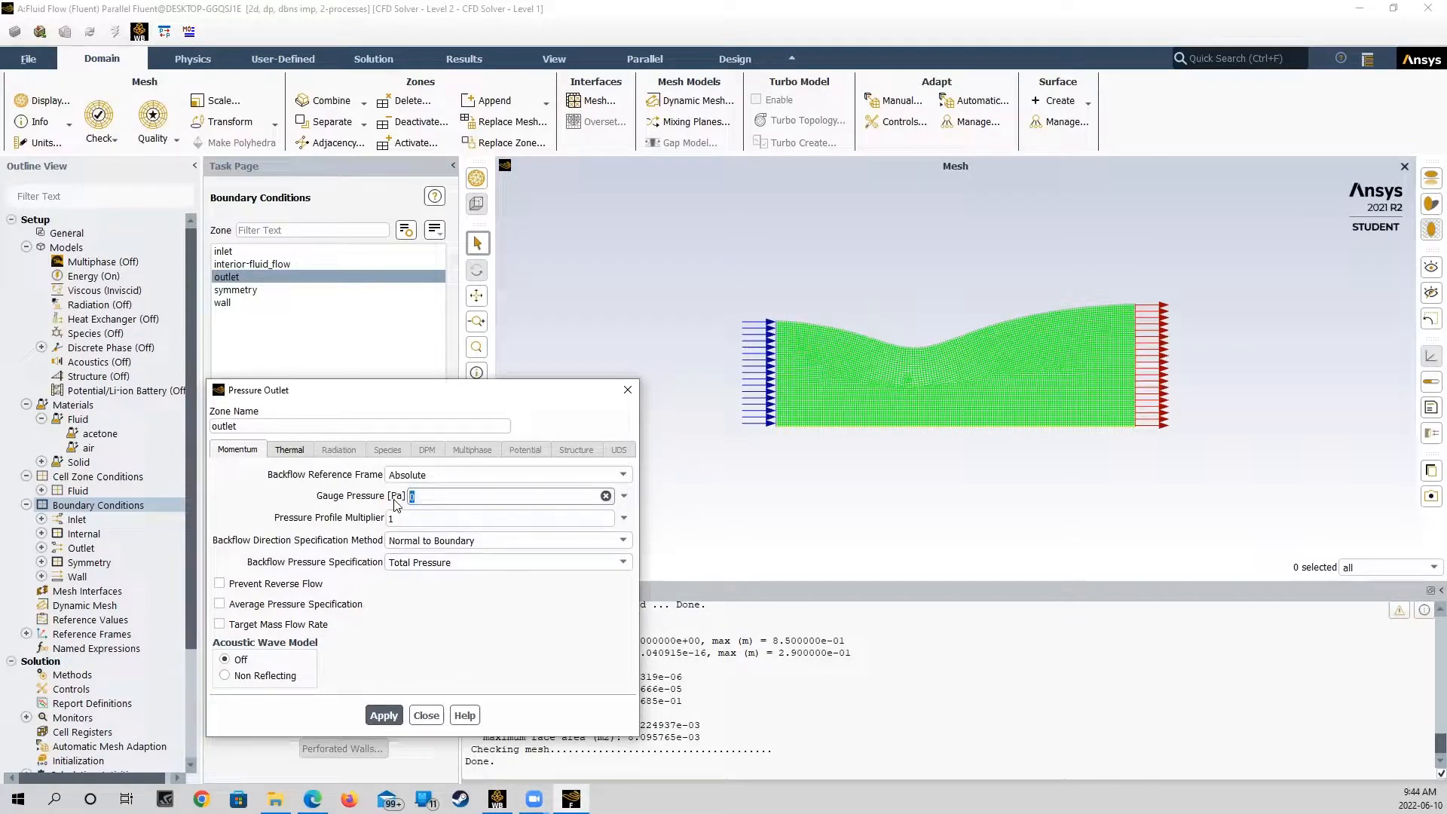
type("237545")
Set the outlet's backflow total temperature to 207.35 K, then apply and close the pressure outlet settings
left_click(291, 450)
left_click_drag(363, 479, 305, 480)
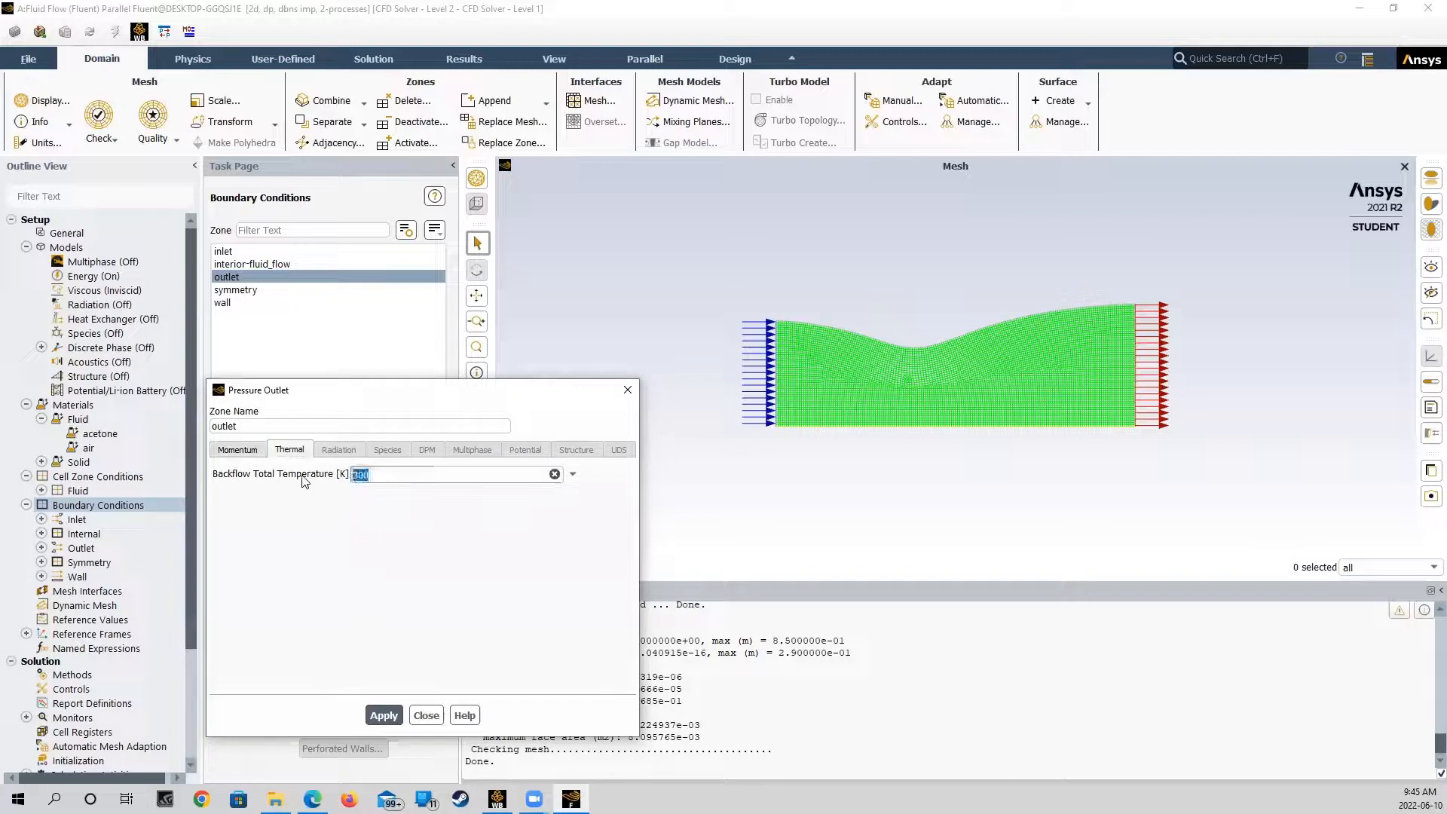
type("207.35")
left_click(383, 715)
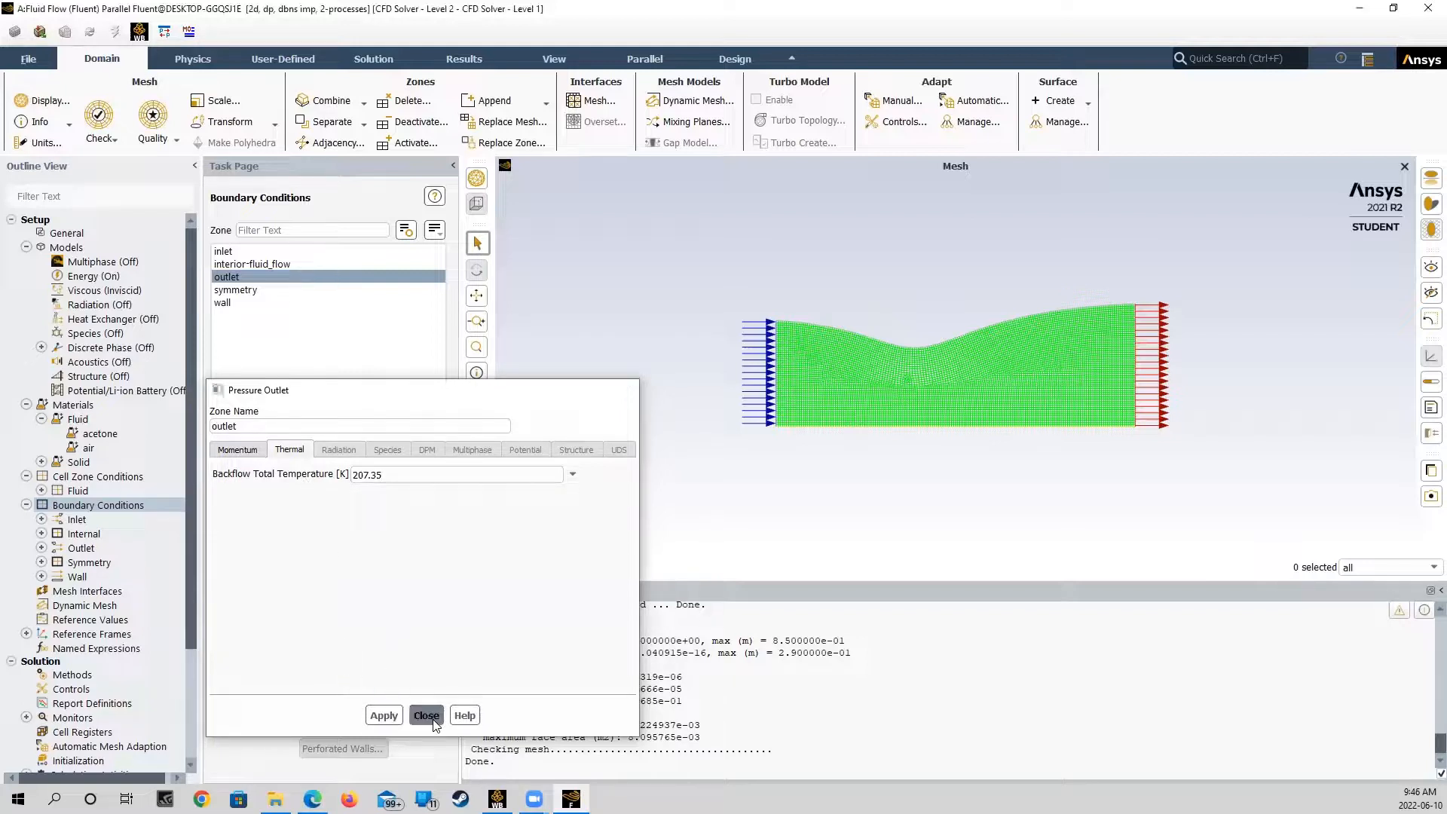
left_click(426, 715)
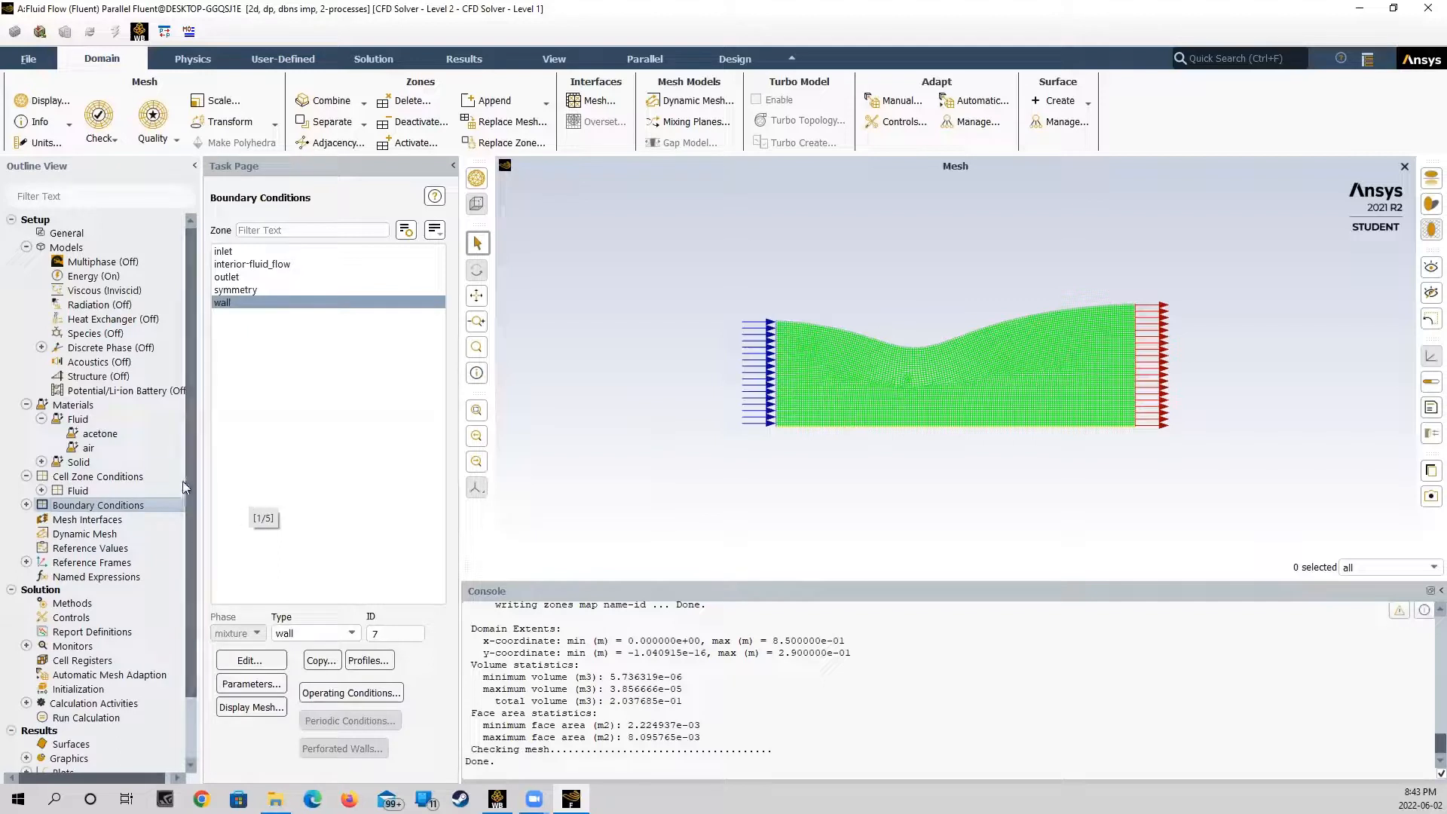
Review the solution methods and set the absolute residual criteria for continuity, x-velocity, y-velocity and energy to 1e-6
scroll(173, 486, "down", 2)
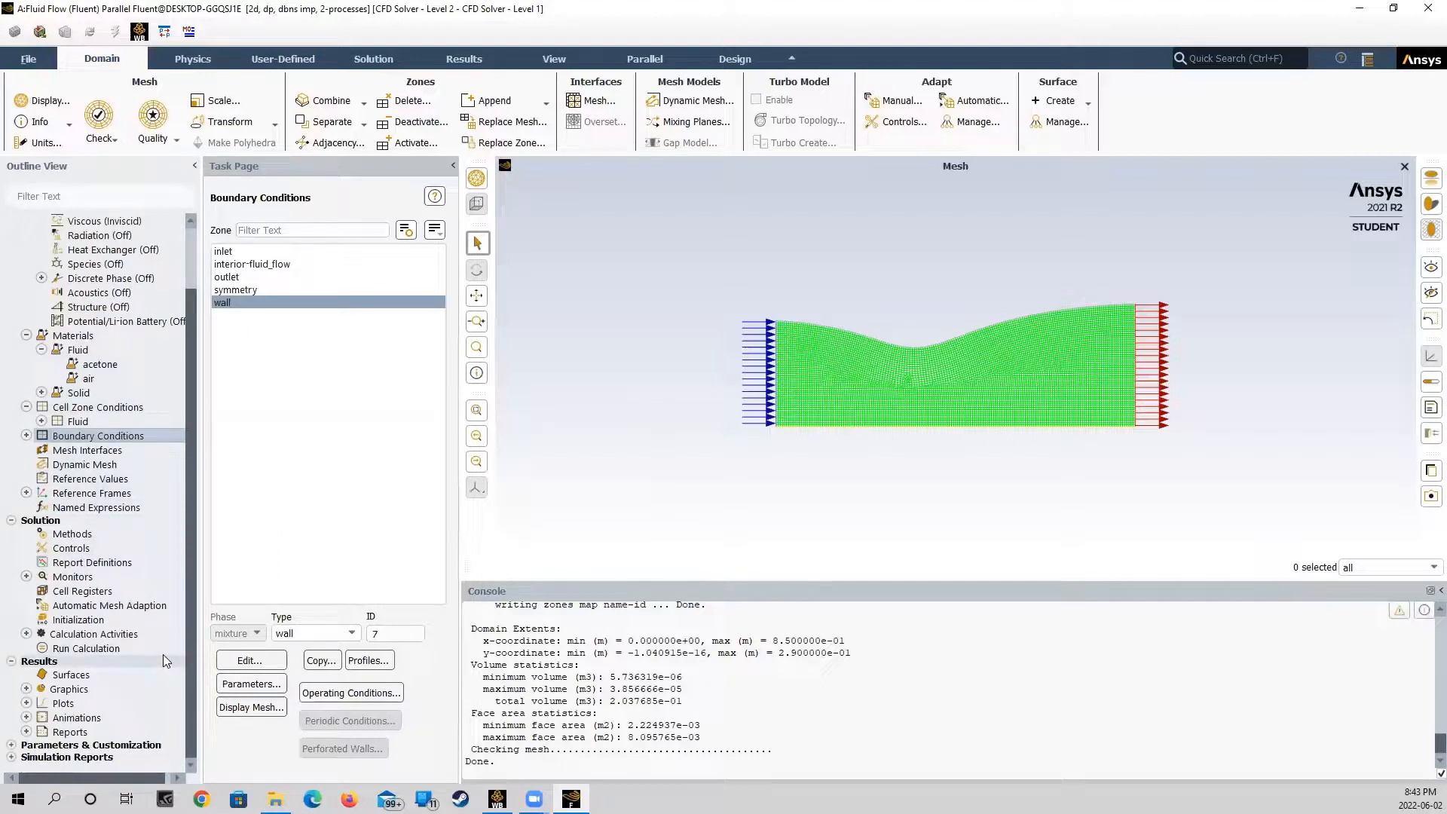
left_click(92, 536)
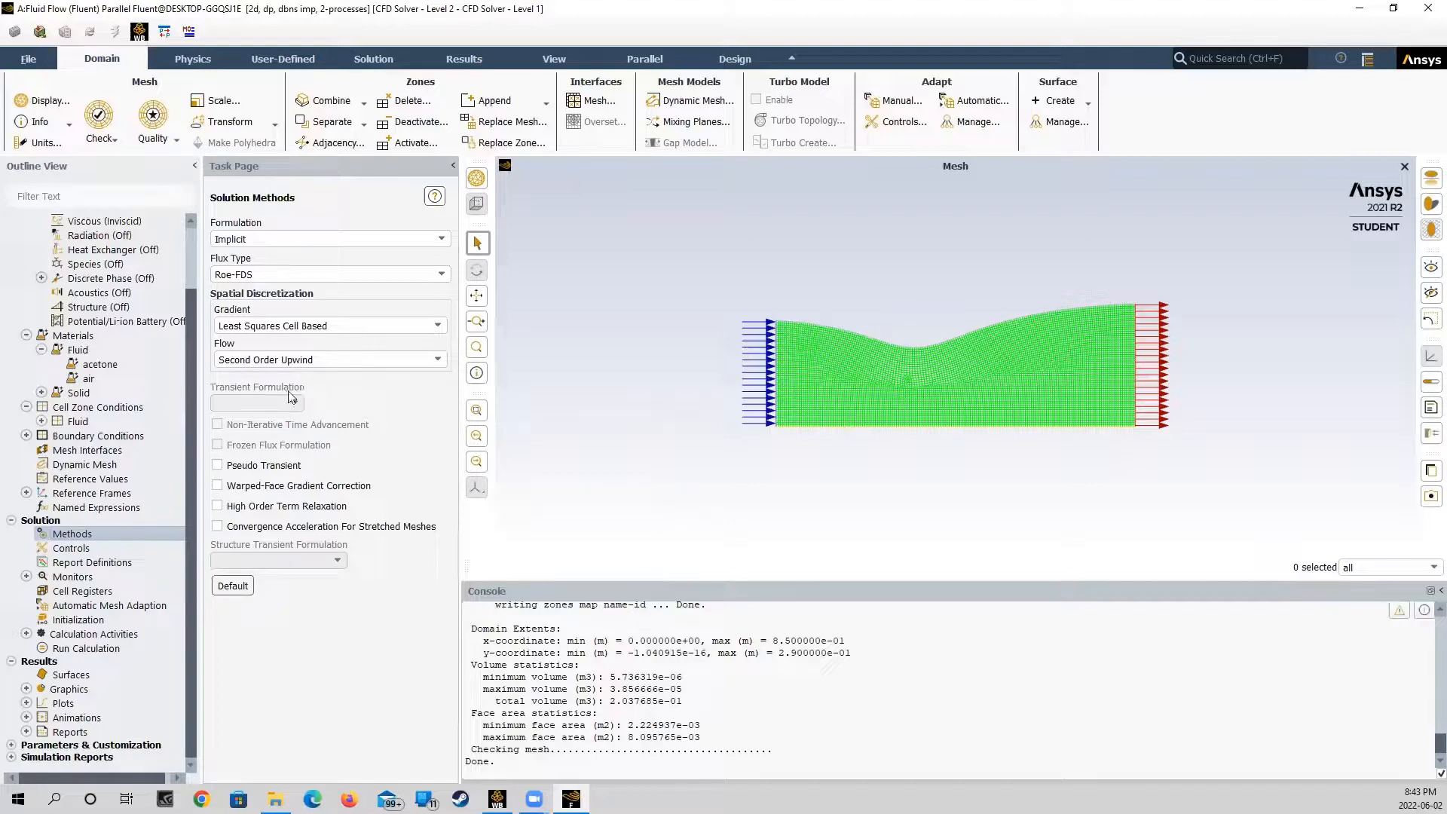
left_click(26, 577)
double_click(79, 592)
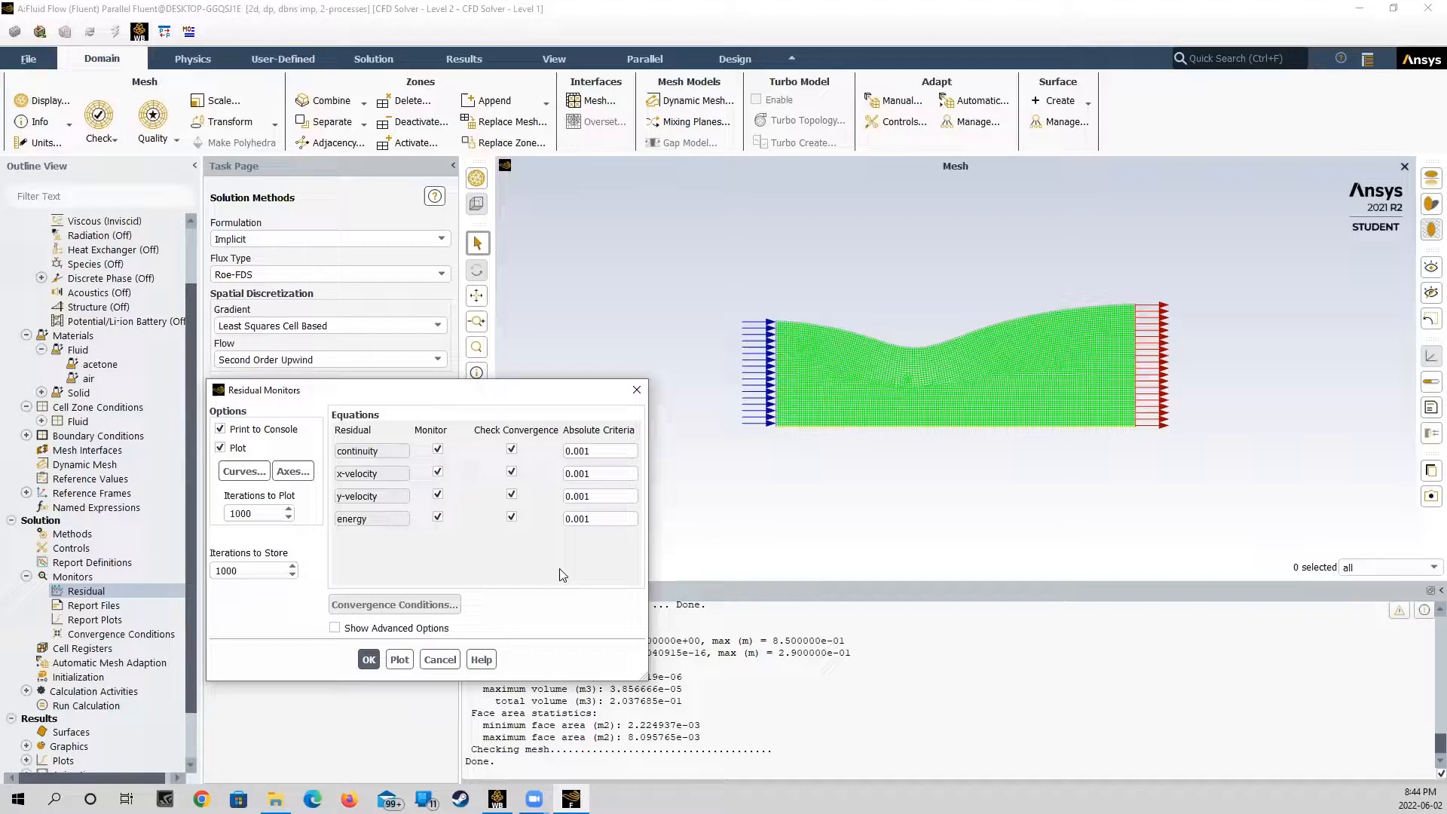
double_click(614, 450)
type("1e-6")
key("Tab")
type("1e-6")
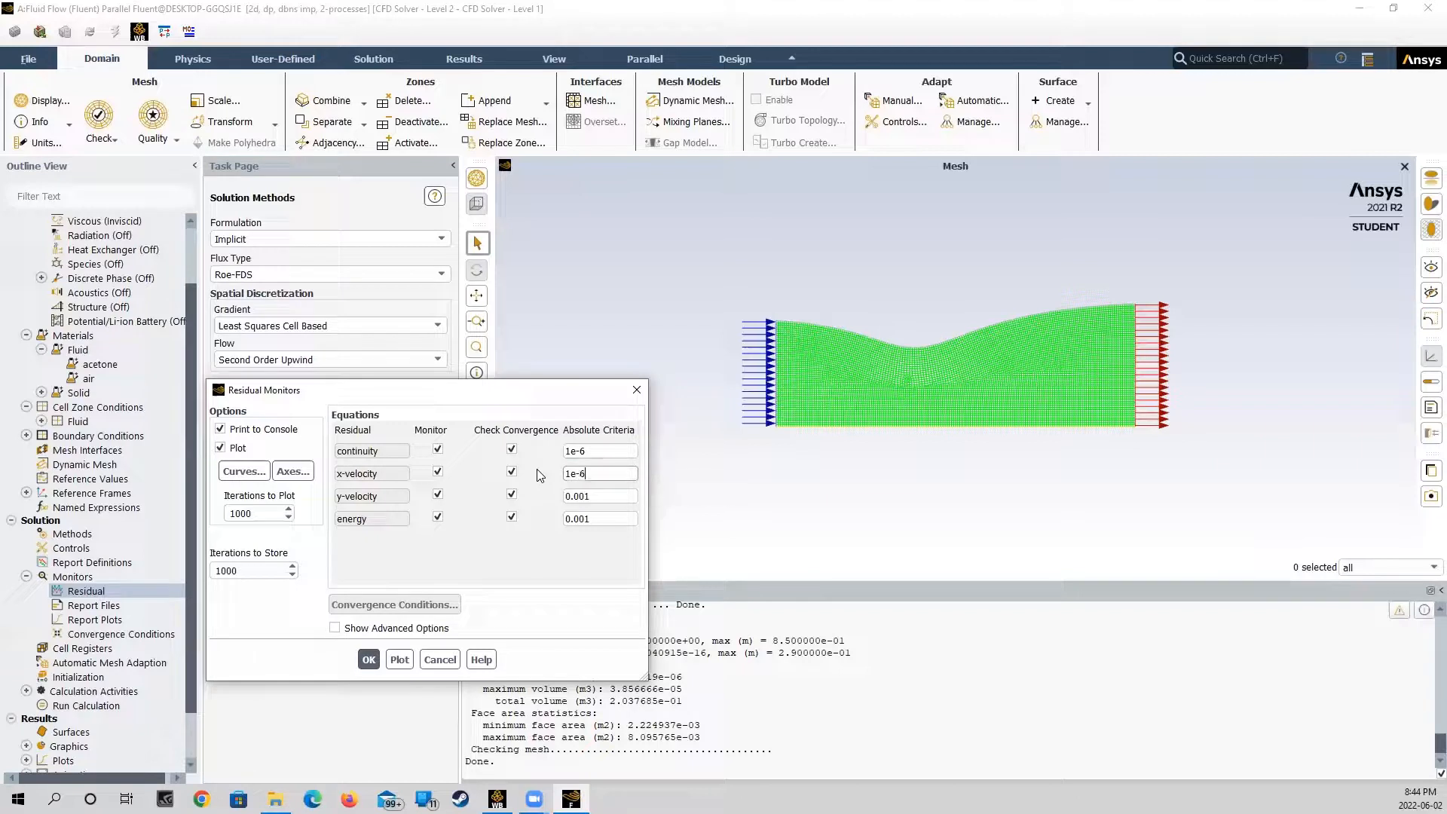
key("Tab")
type("1e-6")
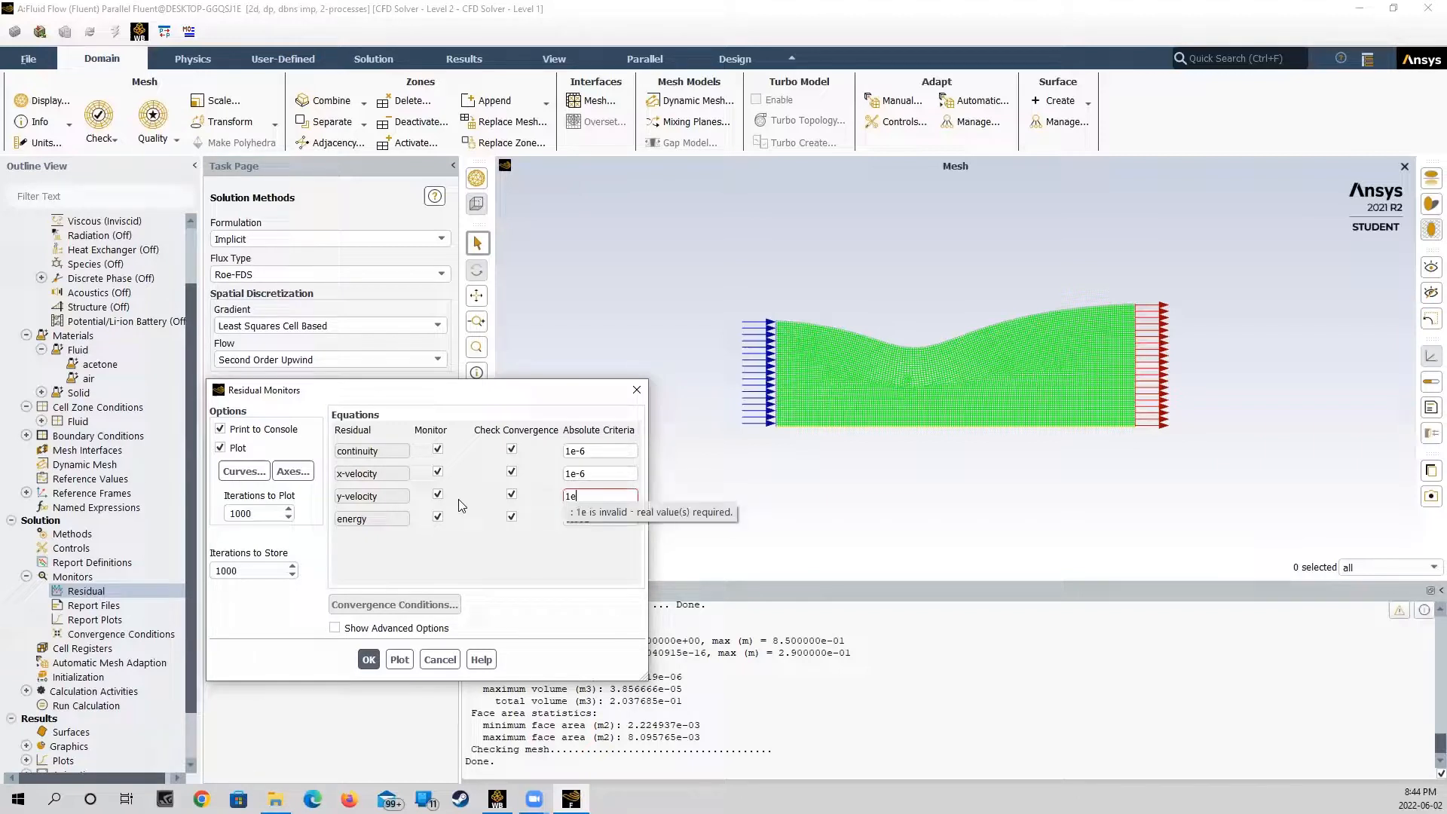
key("Tab")
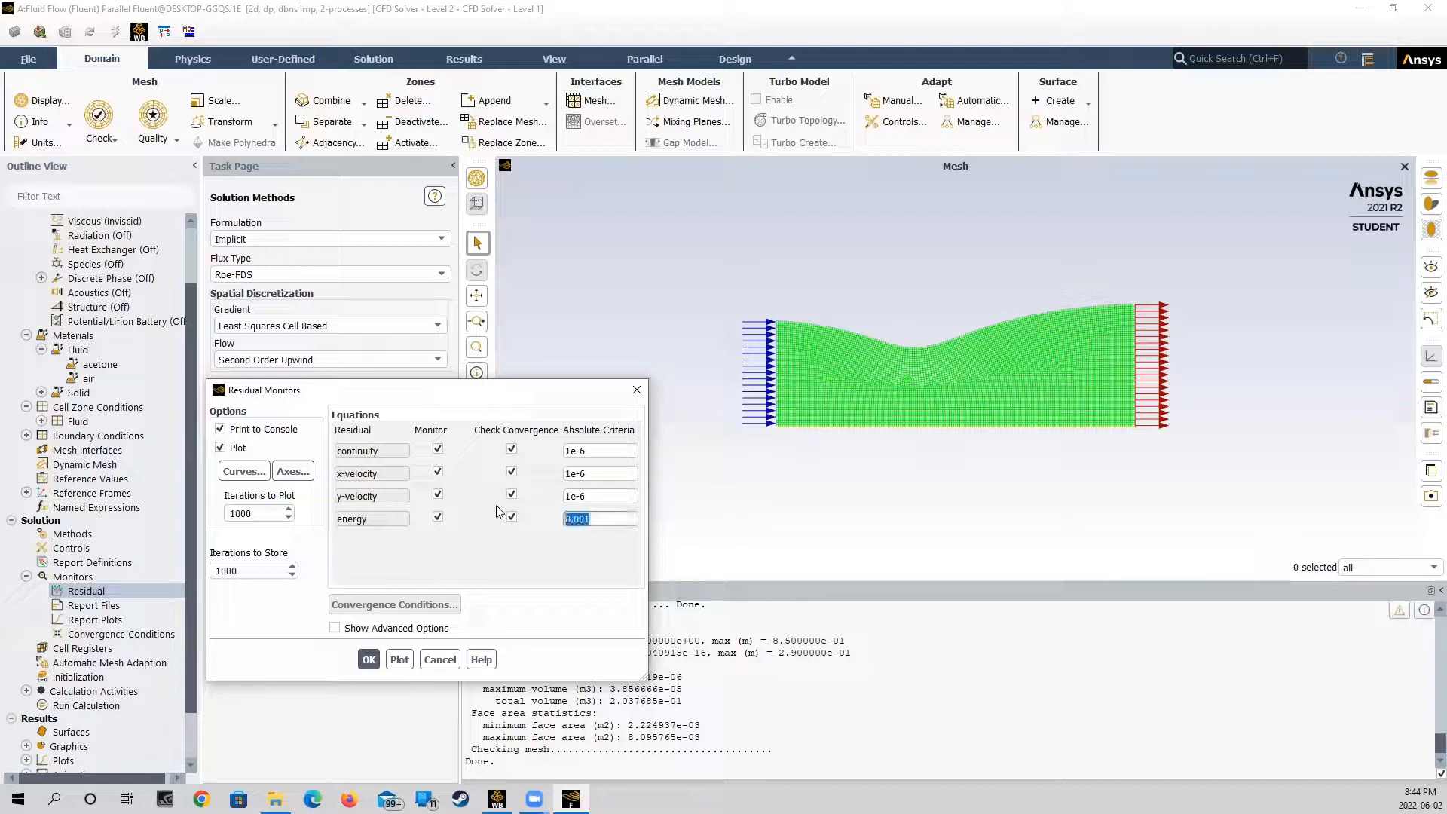
type("1e-6")
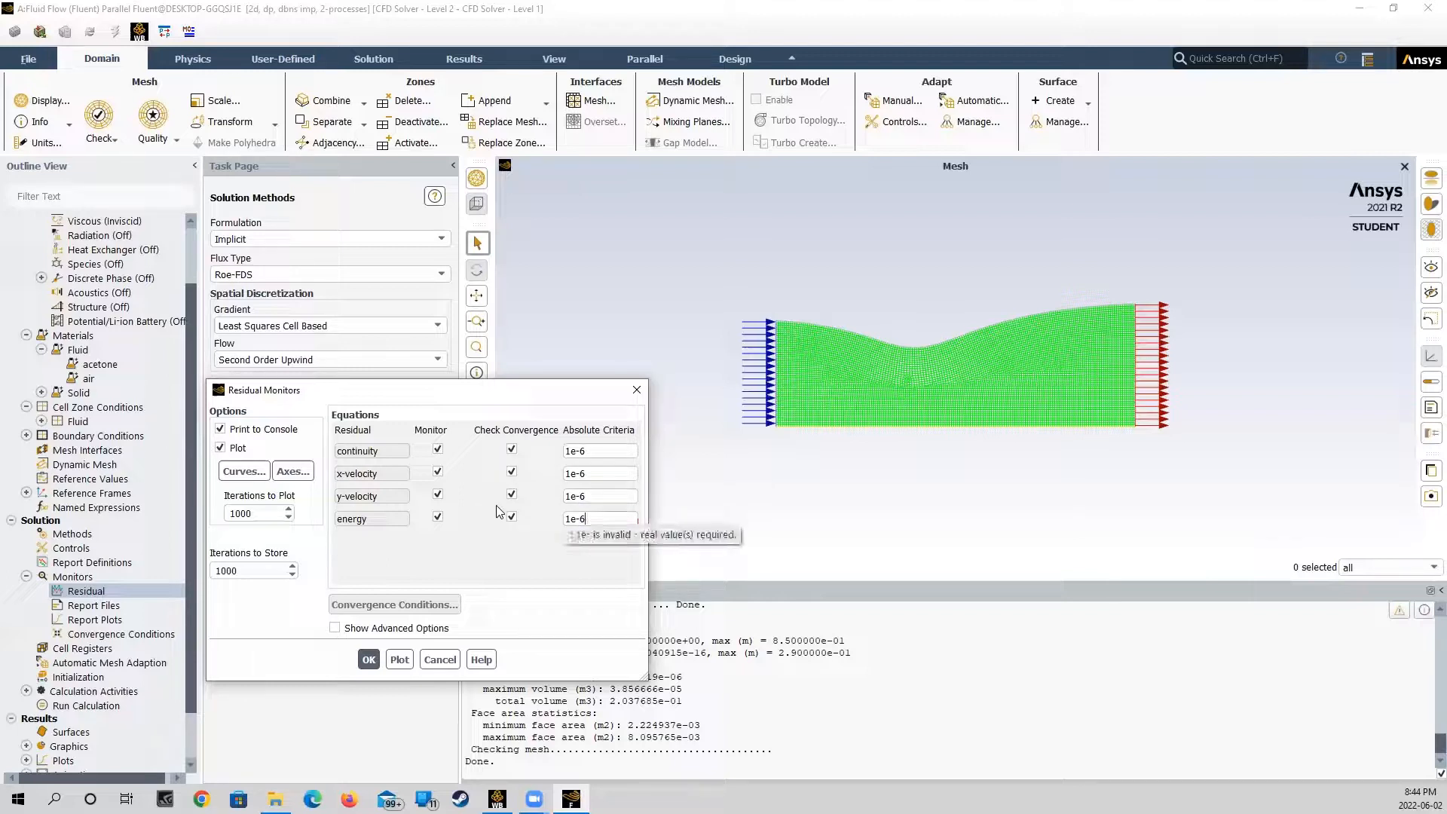
left_click(368, 659)
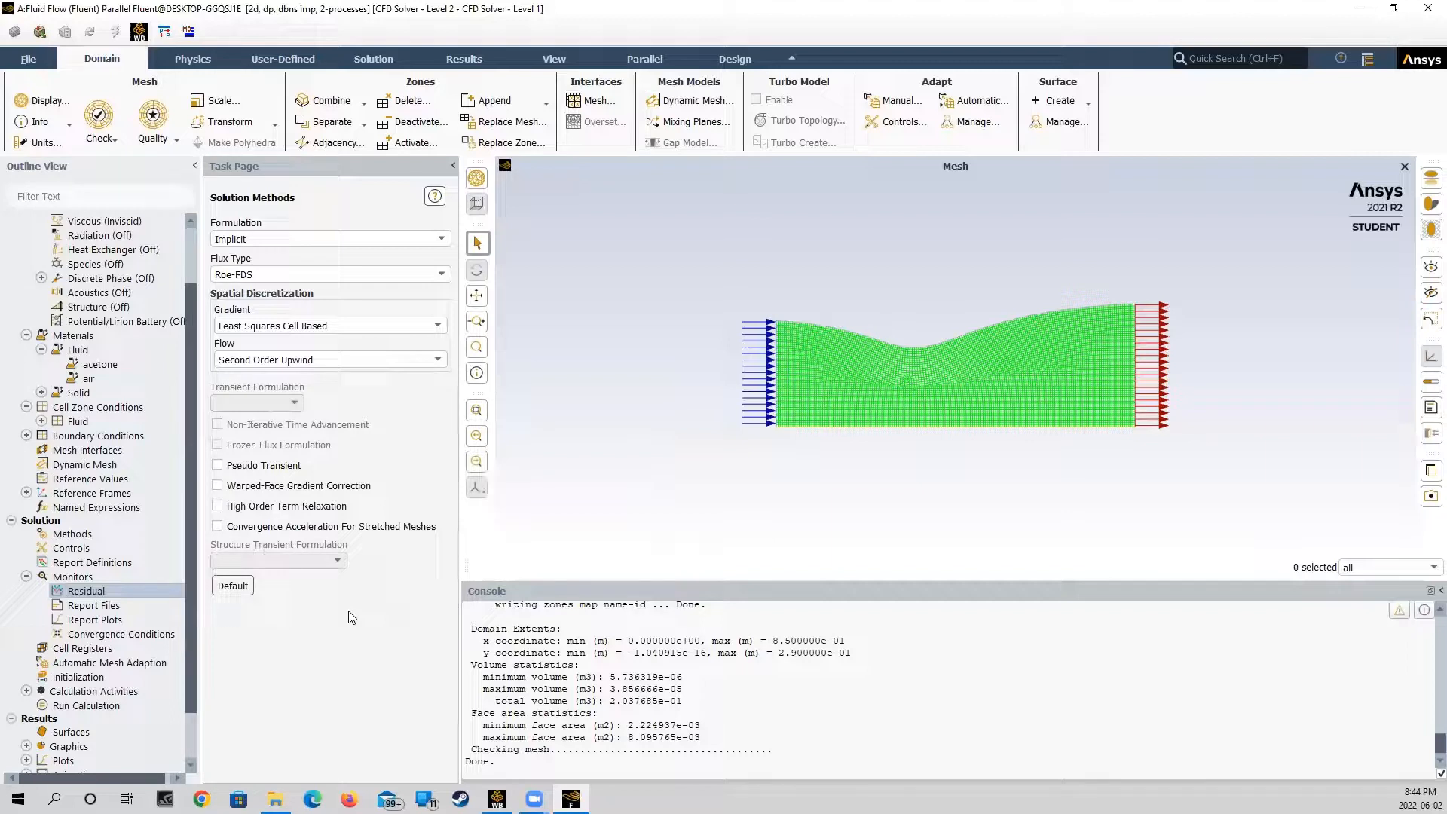
Initialize the solution with hybrid initialization and open the run calculation settings
double_click(64, 677)
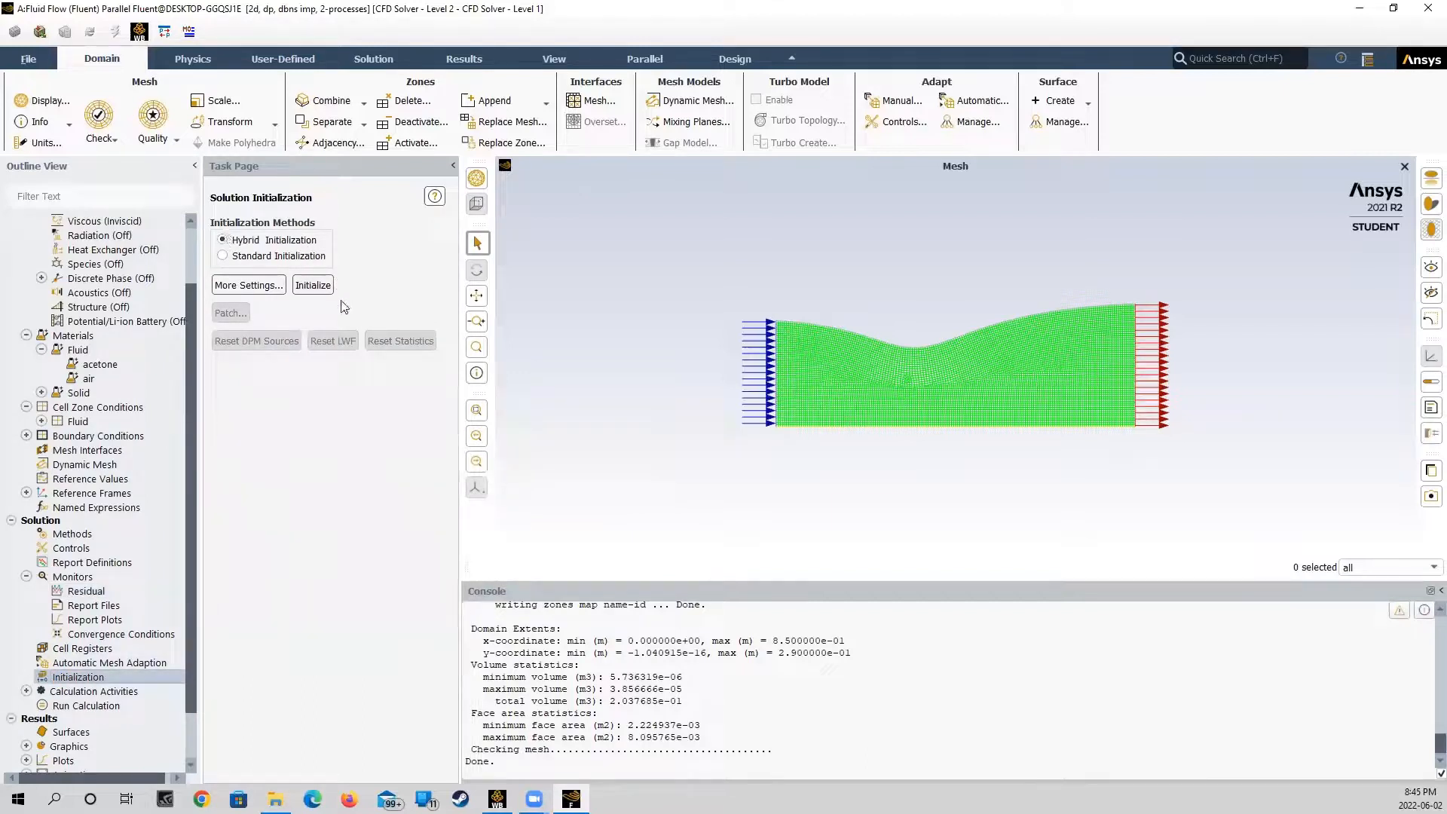
left_click(317, 285)
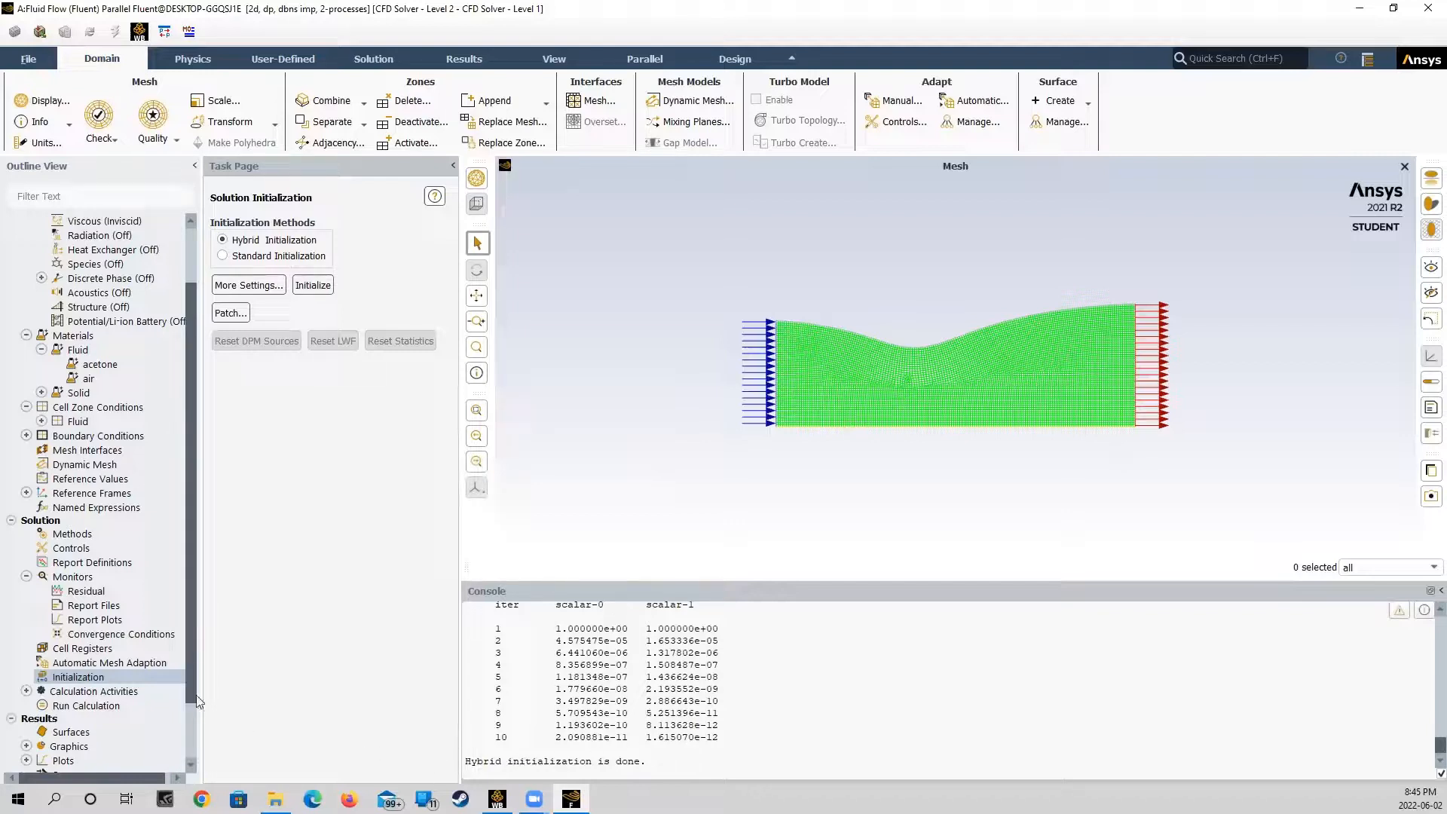
left_click(66, 708)
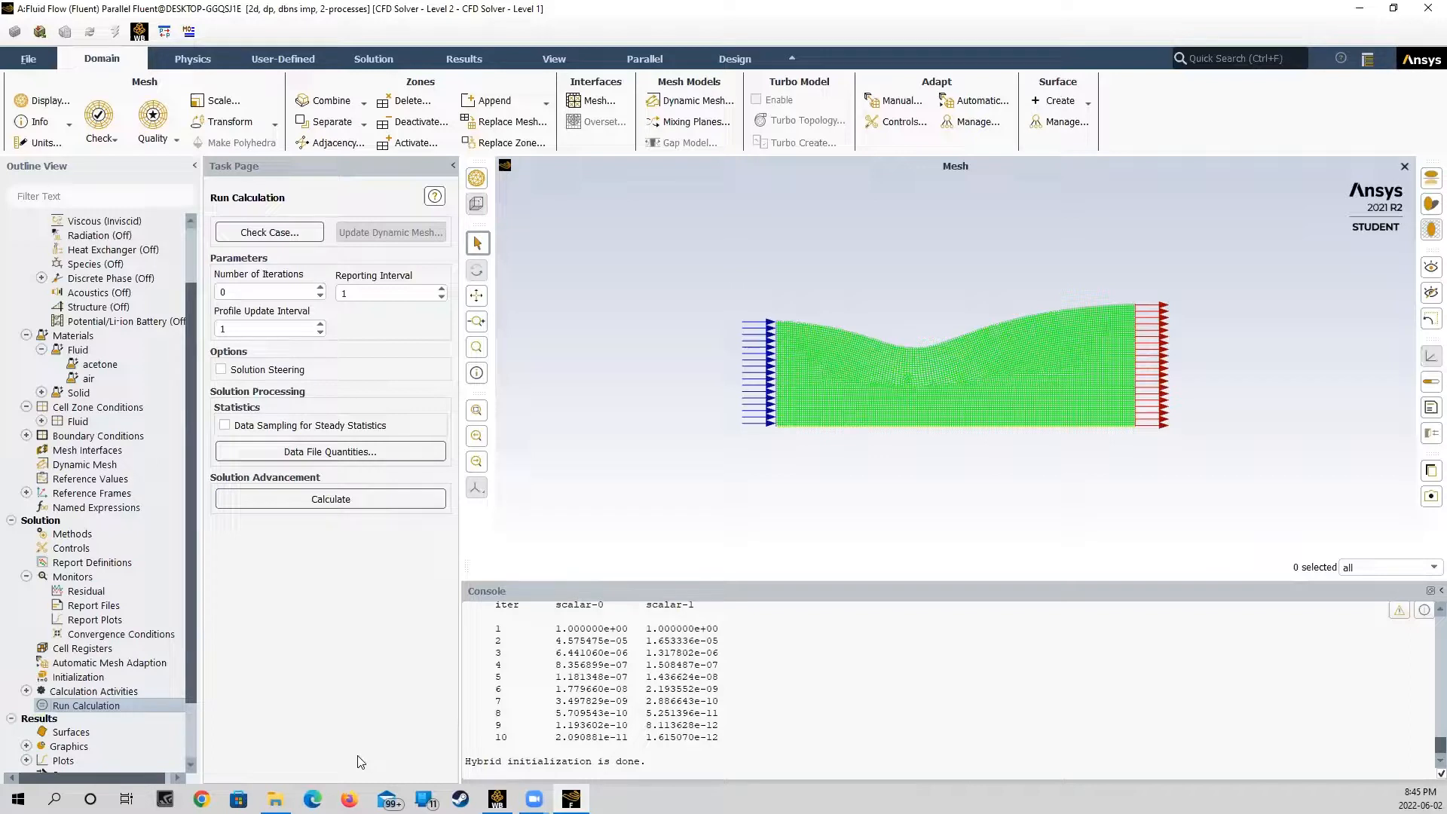
Run the calculation with 4500 iterations and dismiss the completion notice
double_click(235, 292)
type("4500")
left_click(358, 500)
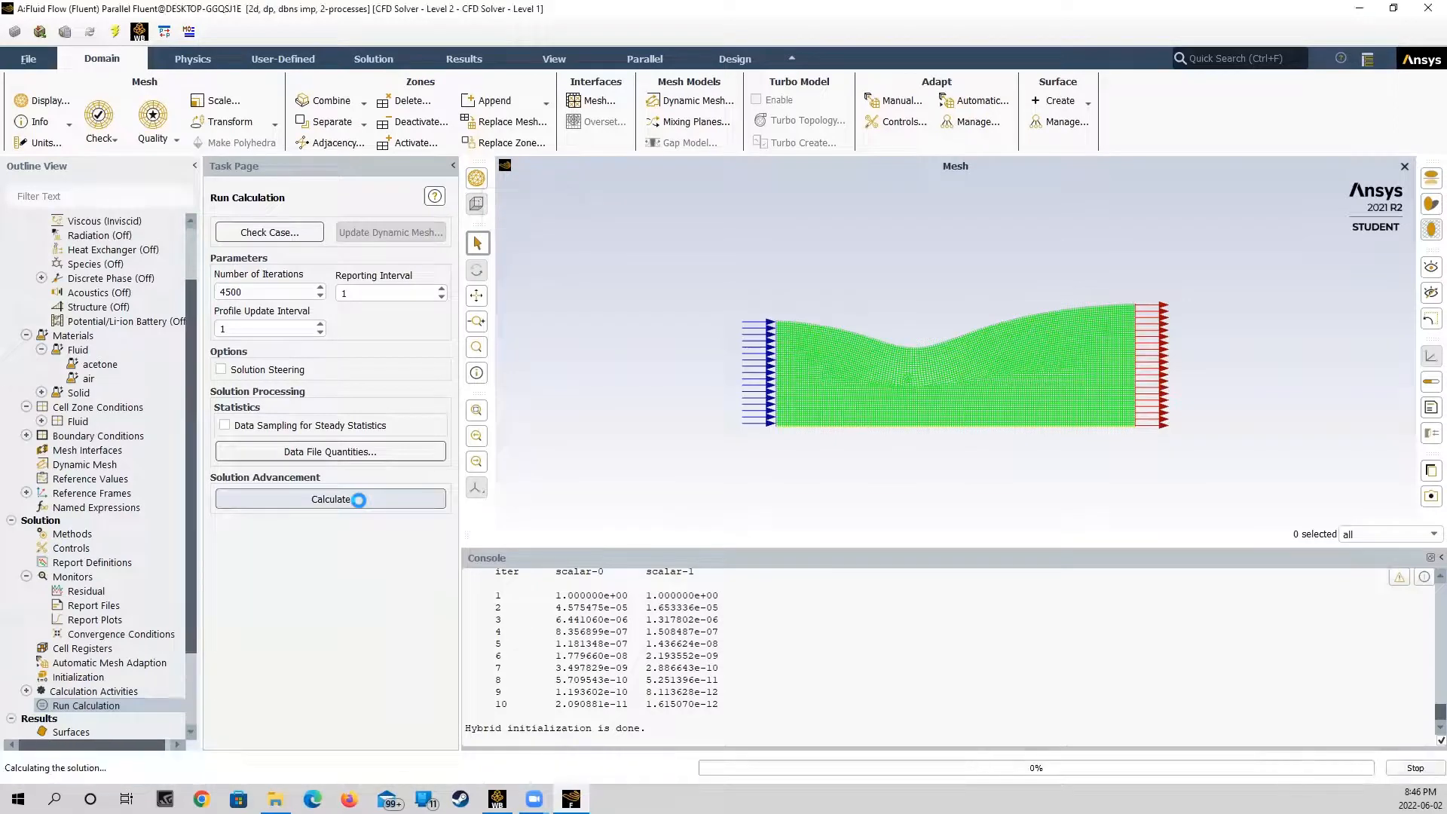
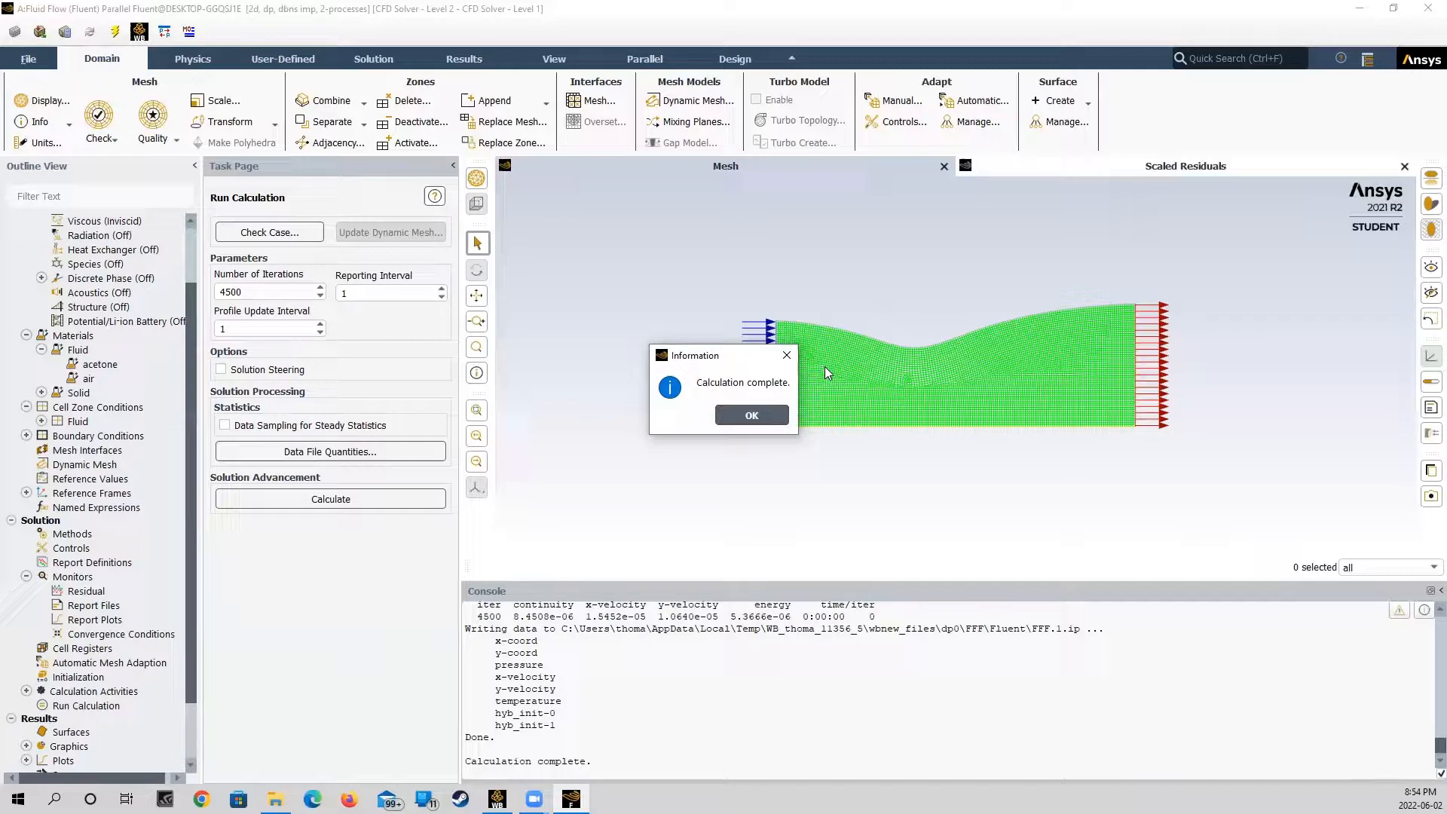
left_click(751, 415)
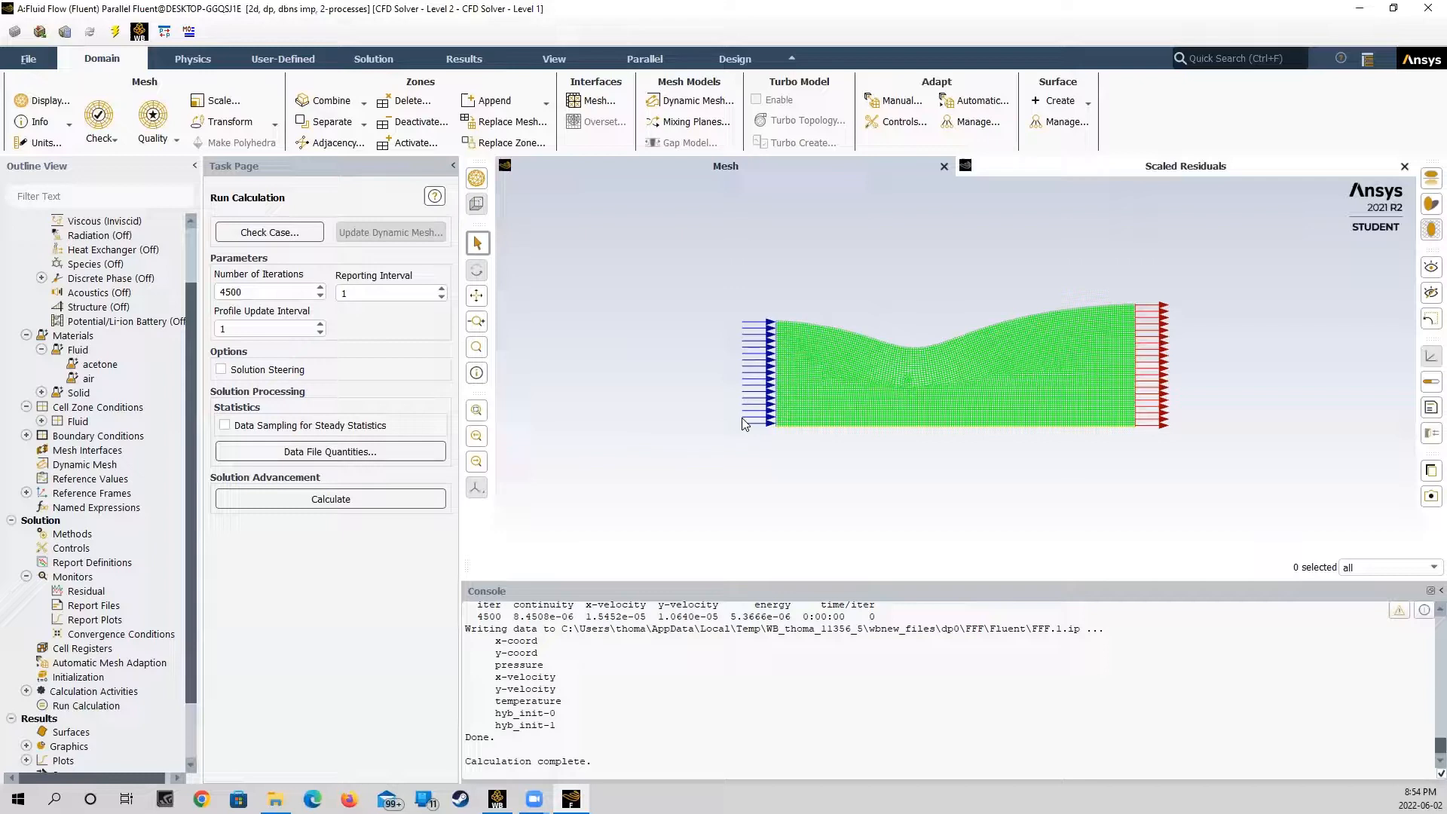
Create and display a filled contour plot of velocity Mach Number under the name contour-1, then close the contour settings
scroll(75, 595, "down", 2)
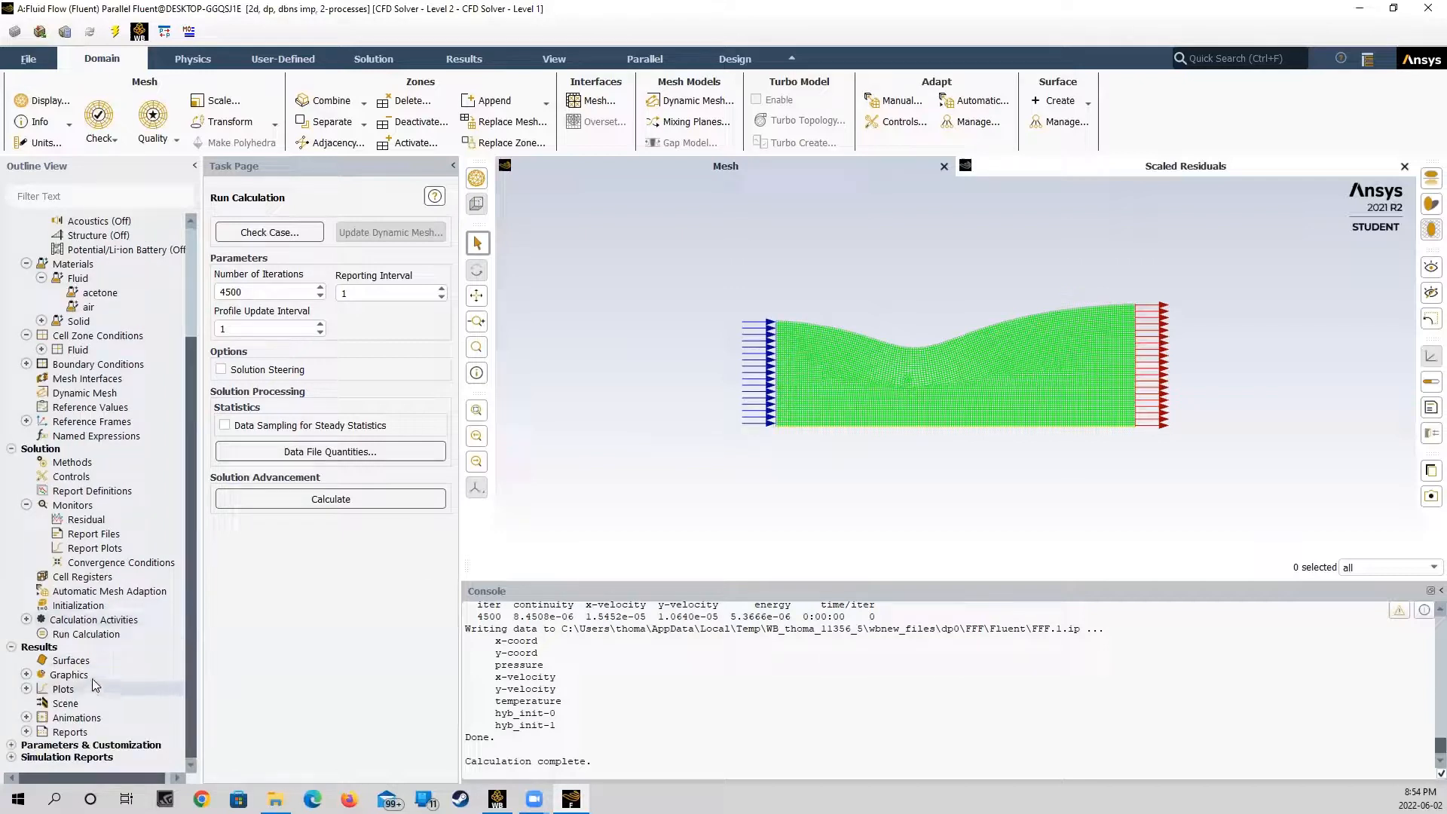
left_click(26, 674)
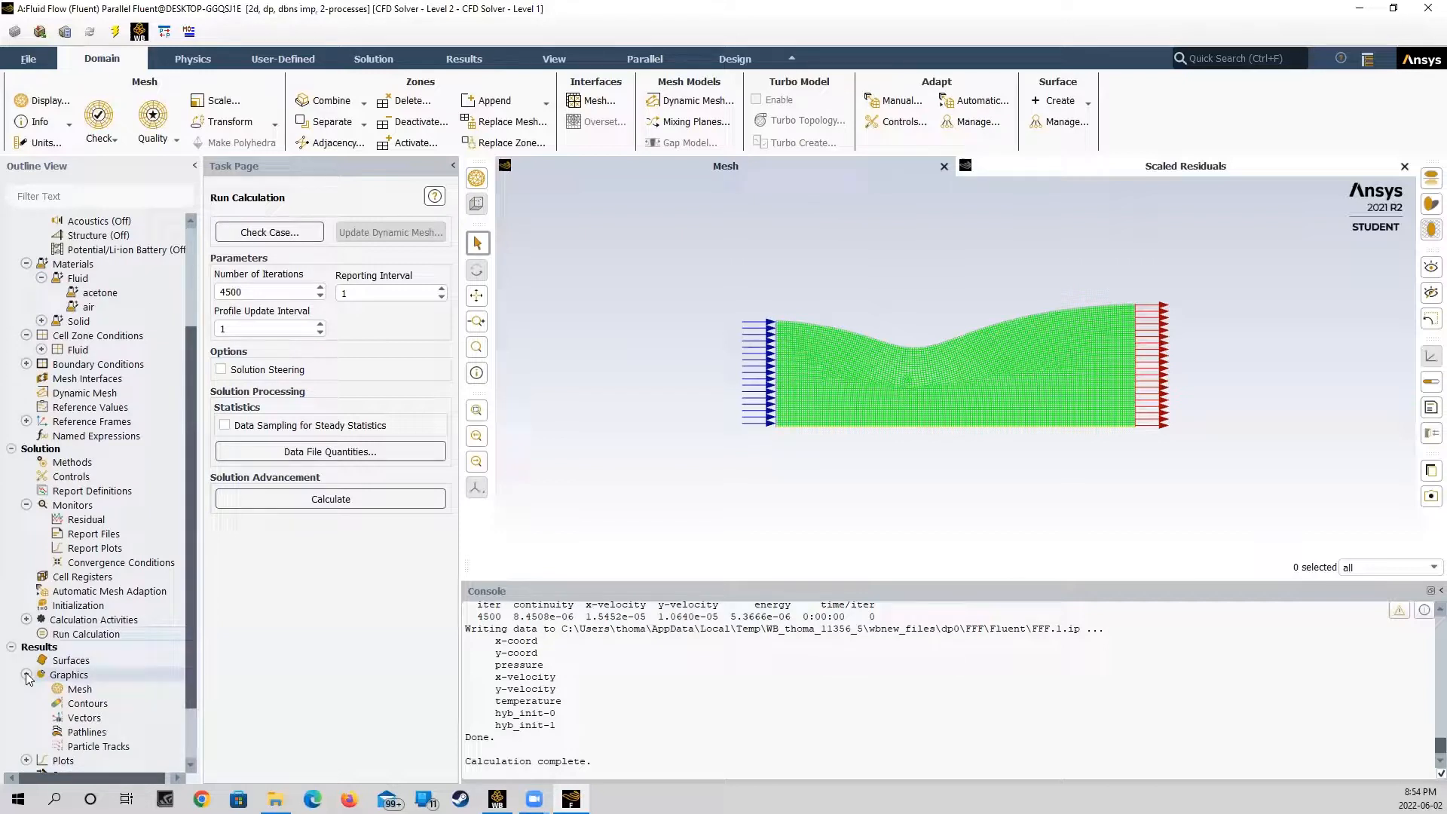
double_click(71, 704)
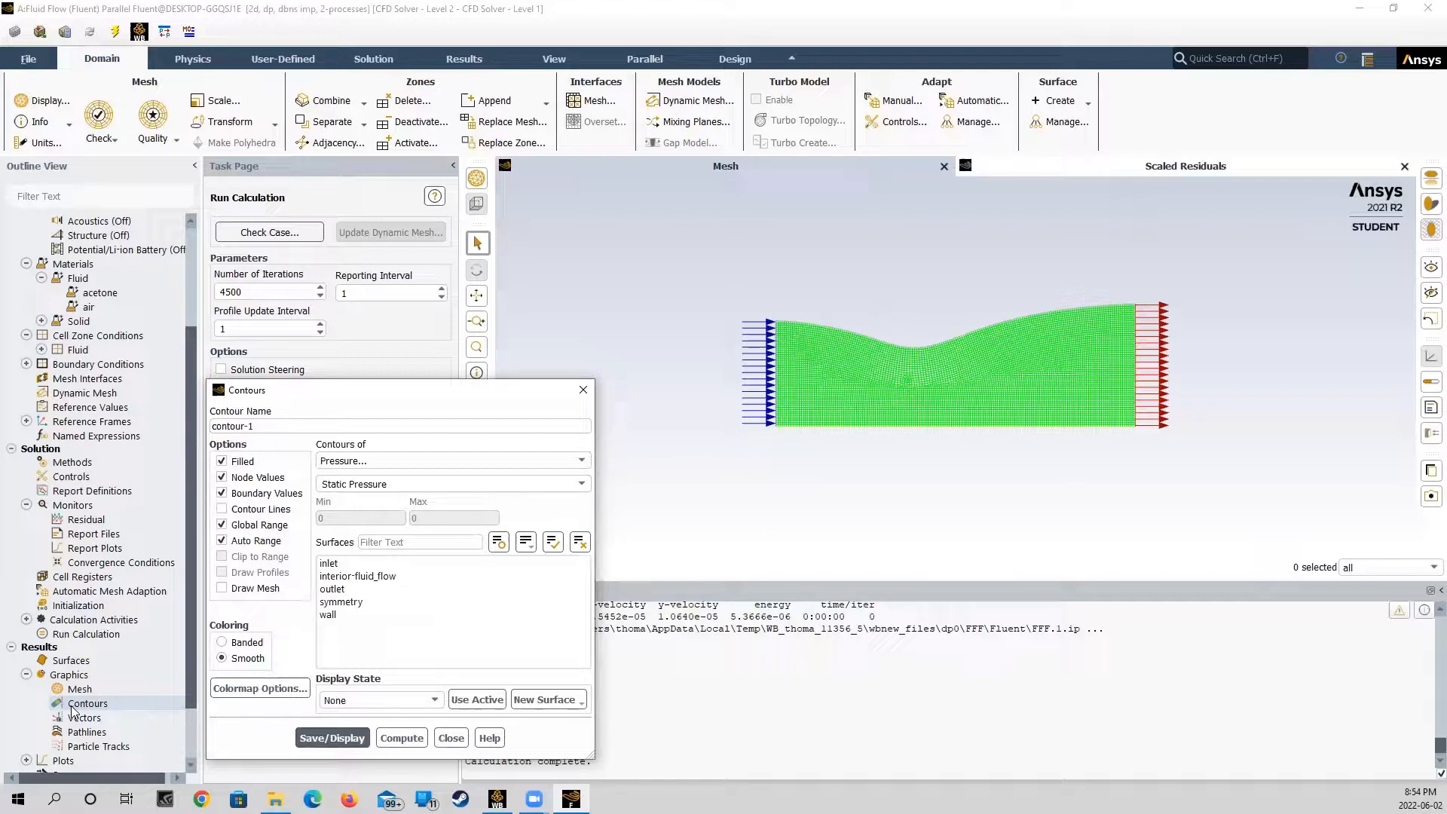
left_click(582, 461)
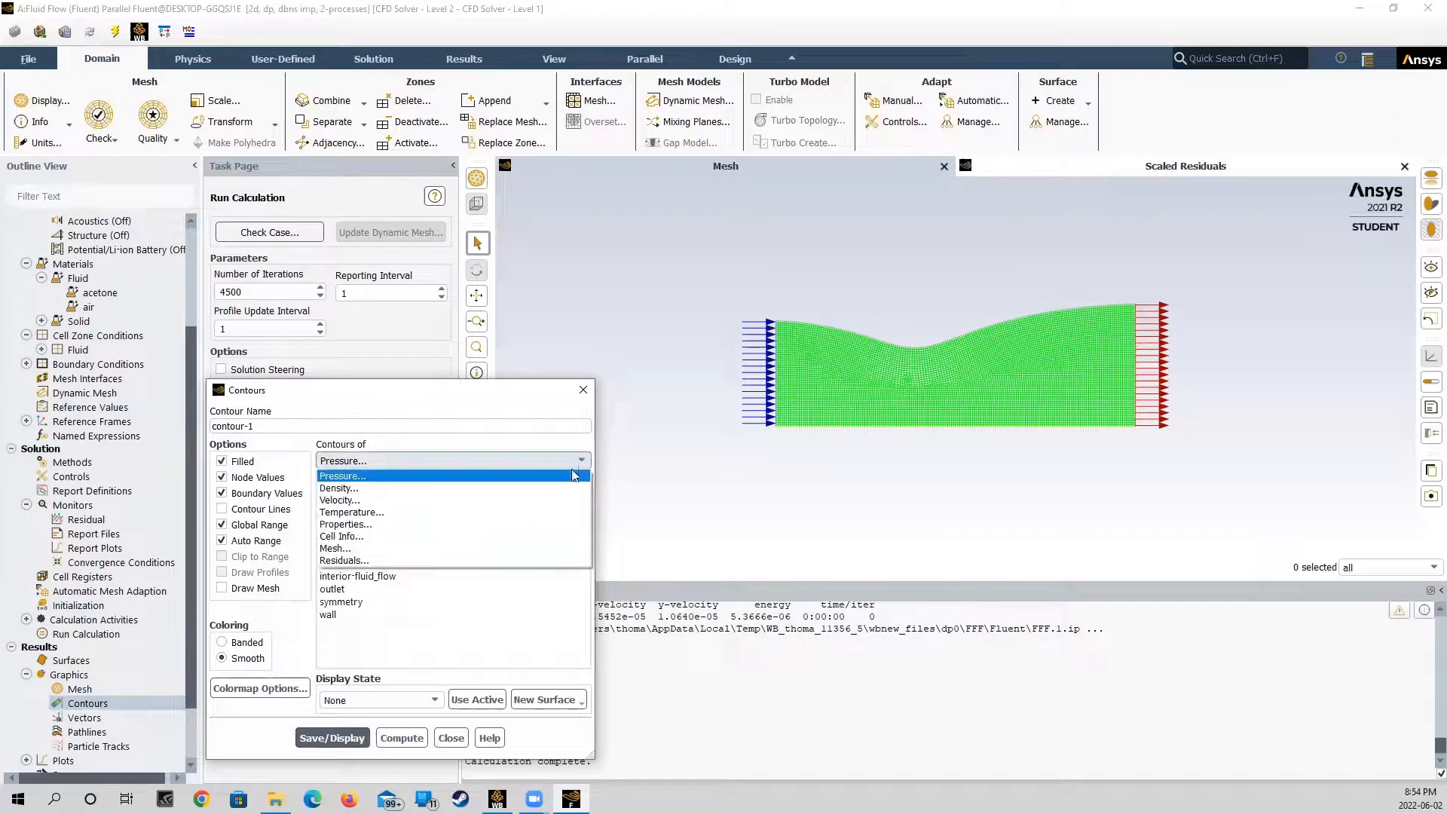
left_click(545, 501)
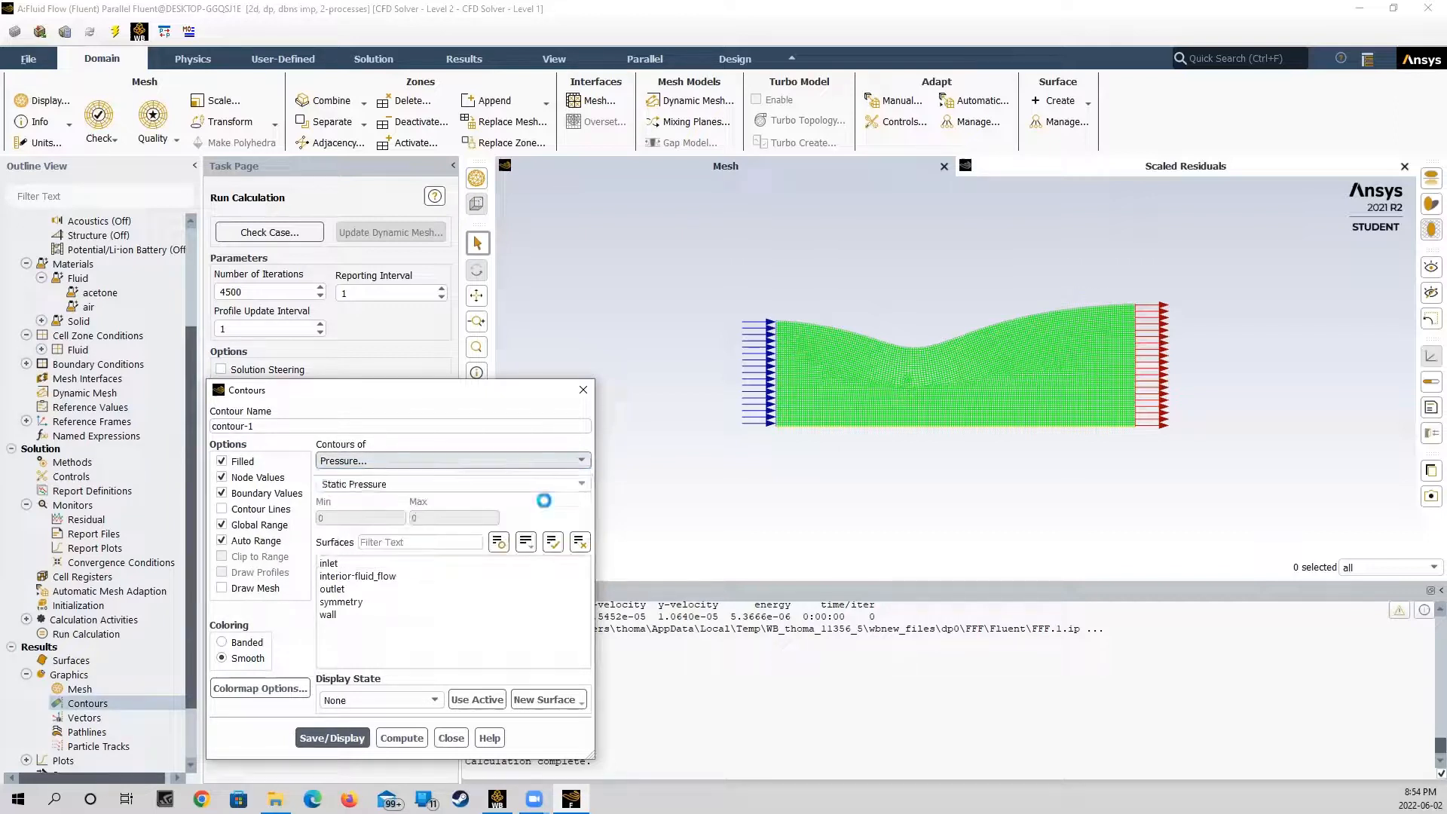
left_click(580, 483)
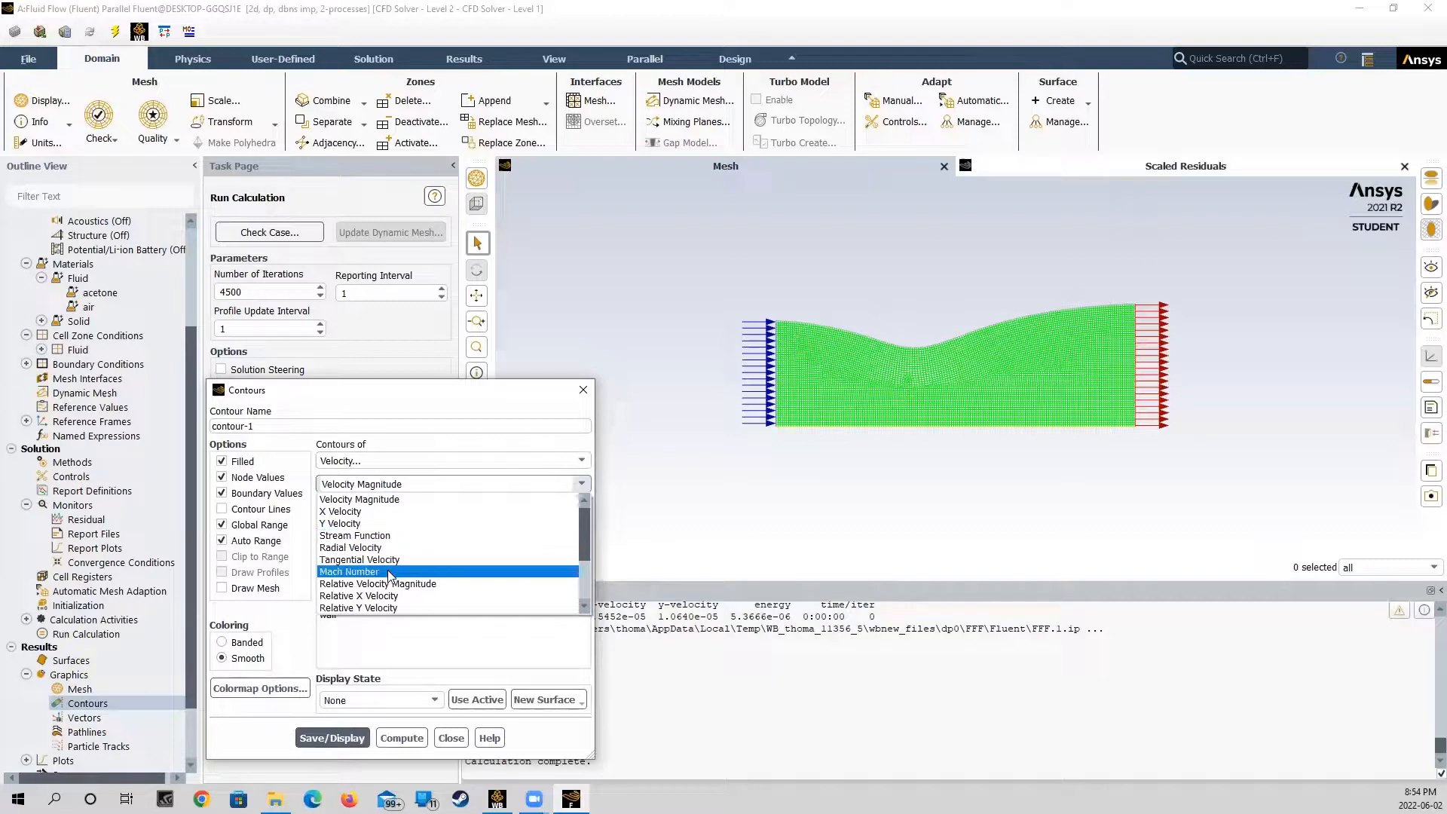
left_click(389, 573)
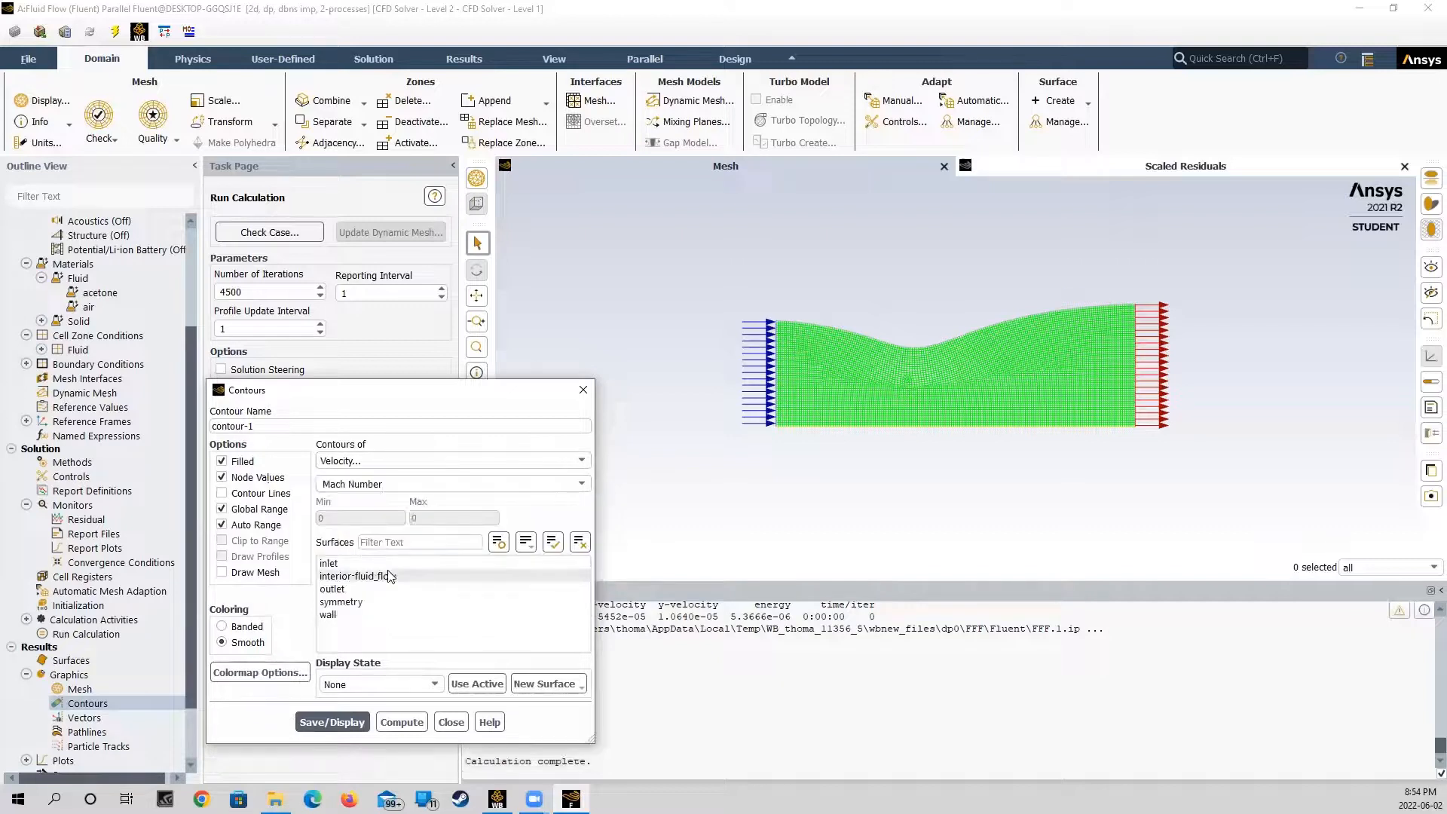
left_click(328, 723)
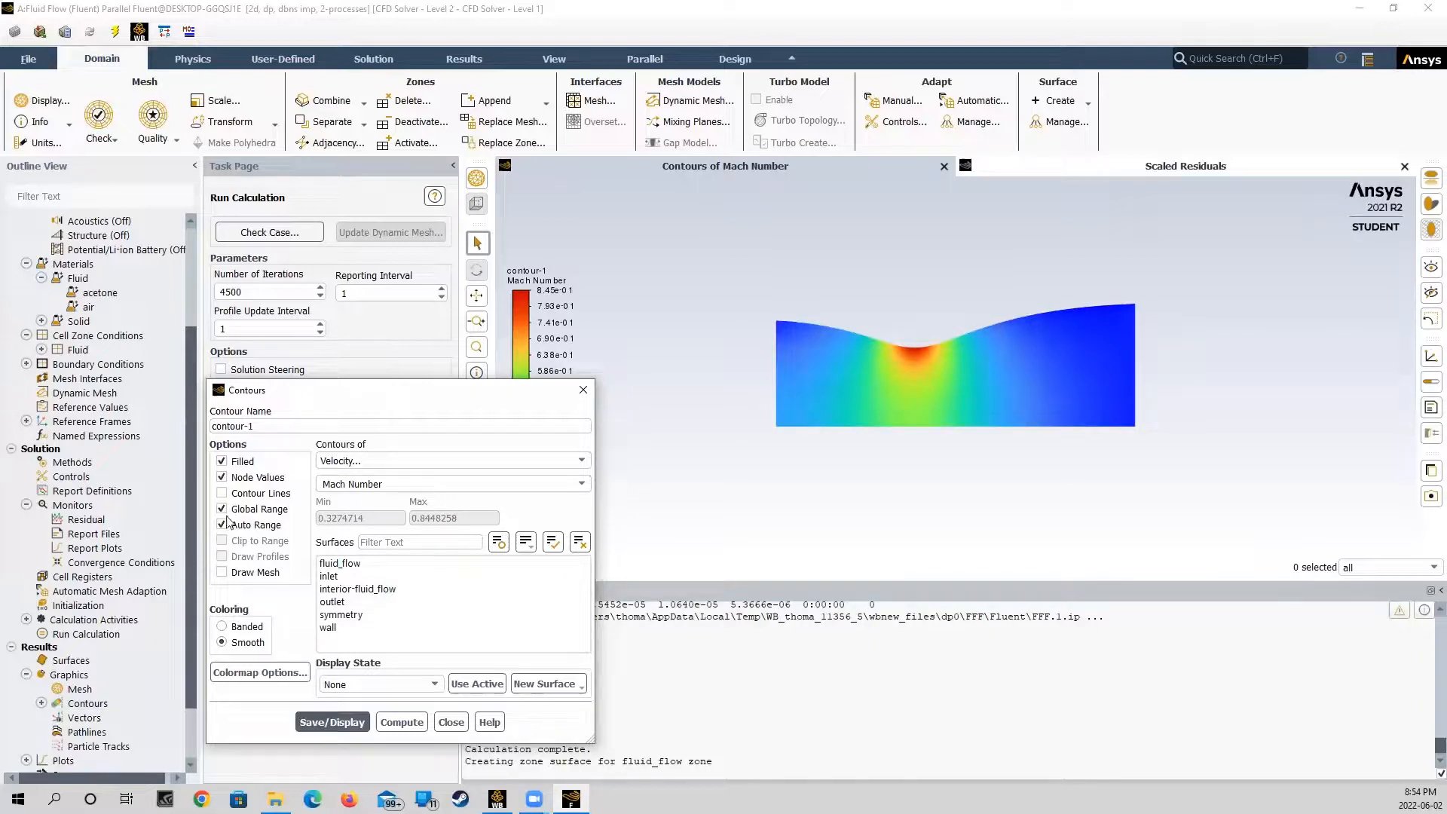
left_click(584, 390)
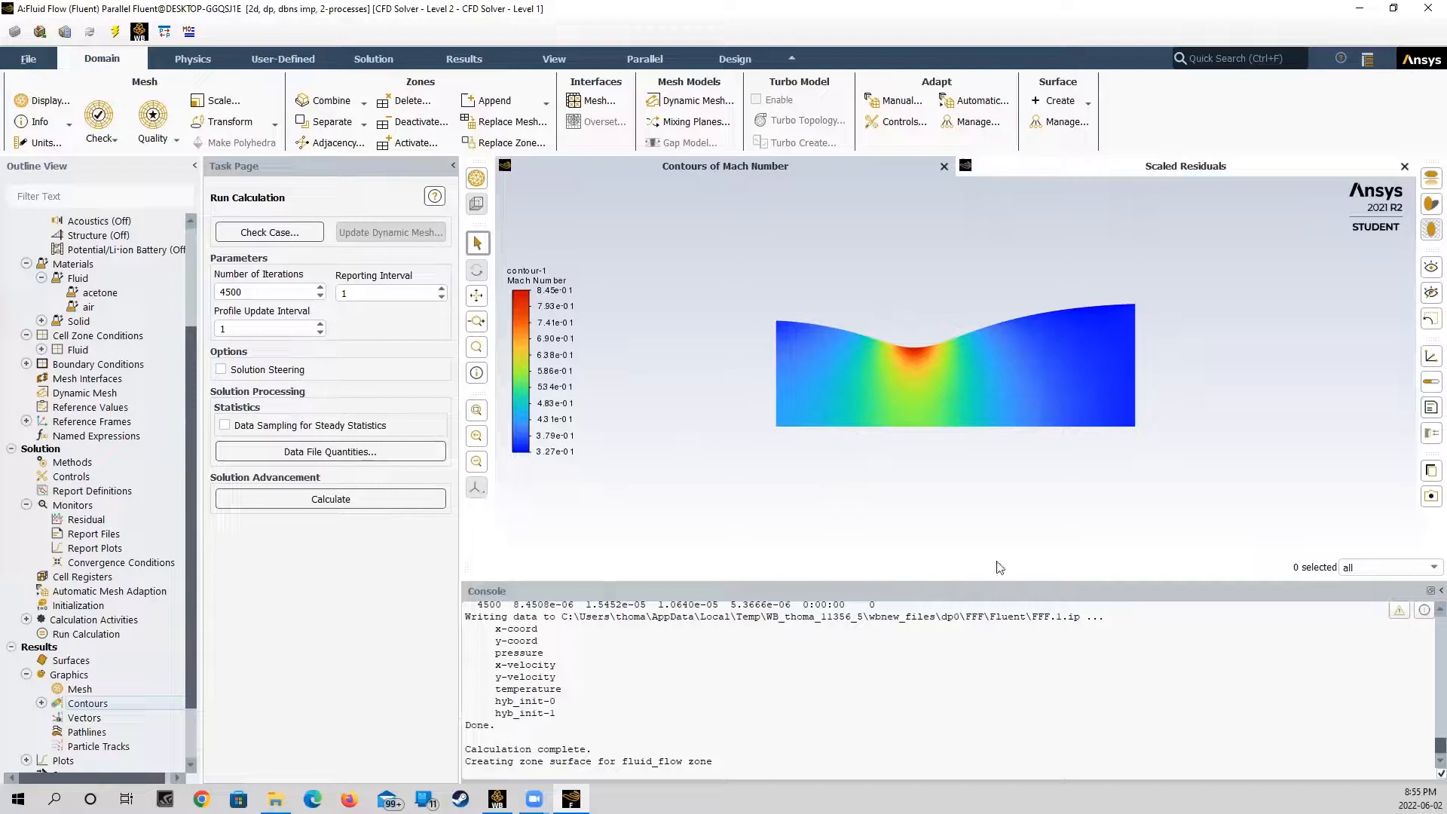
Mirror the Mach number contour display about the symmetry plane and close the view settings
left_click(567, 66)
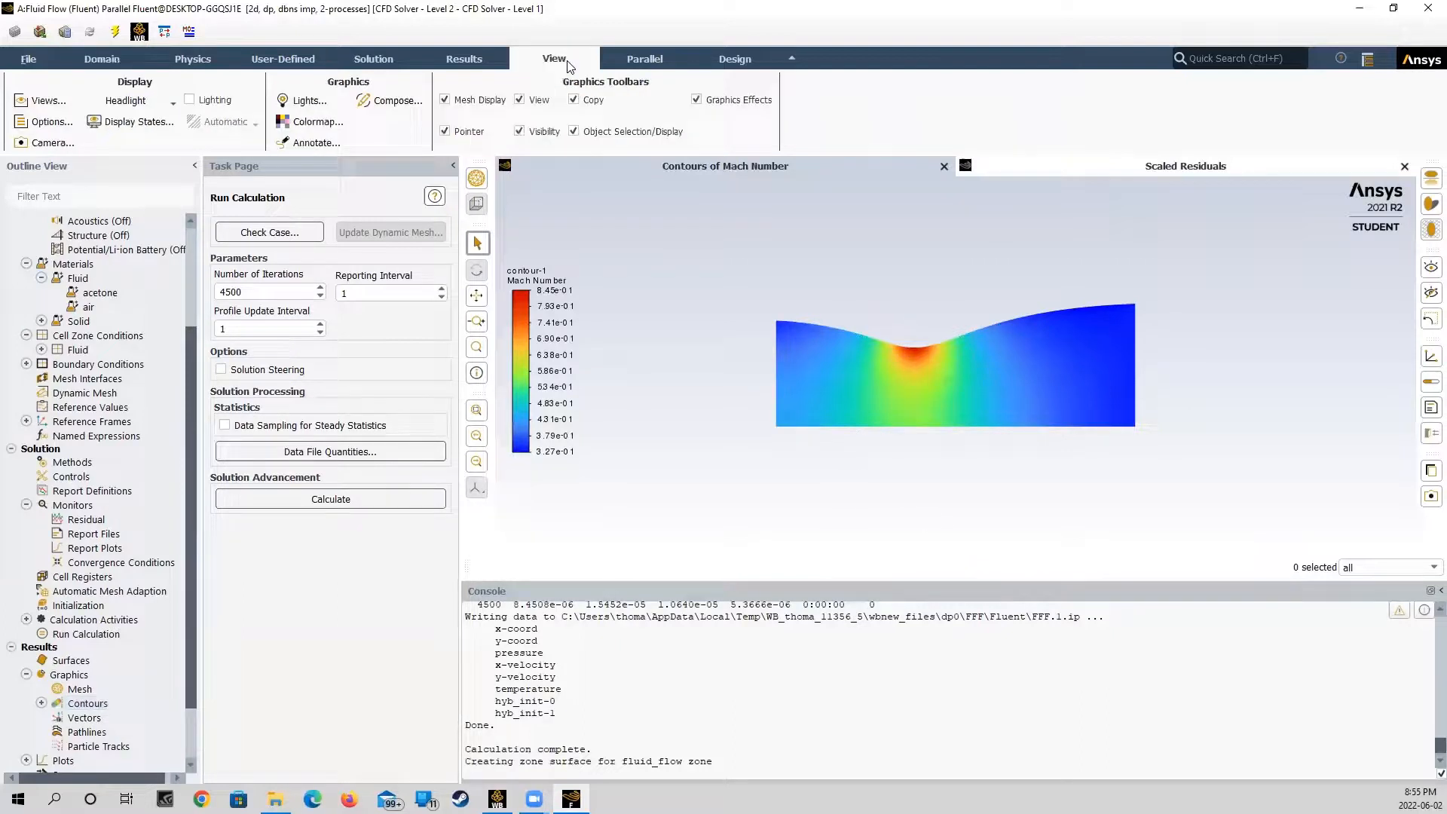
left_click(37, 108)
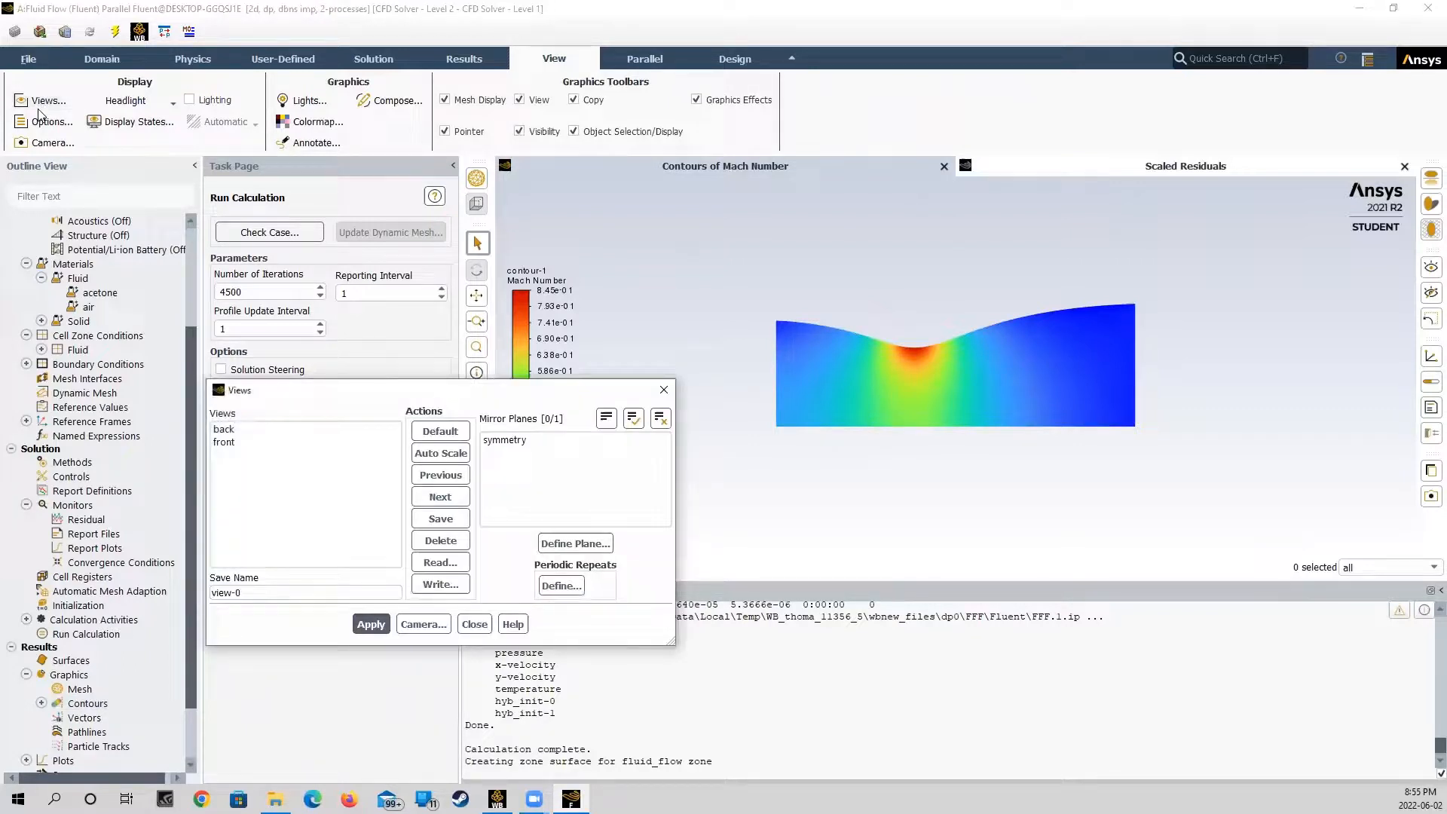
left_click(504, 443)
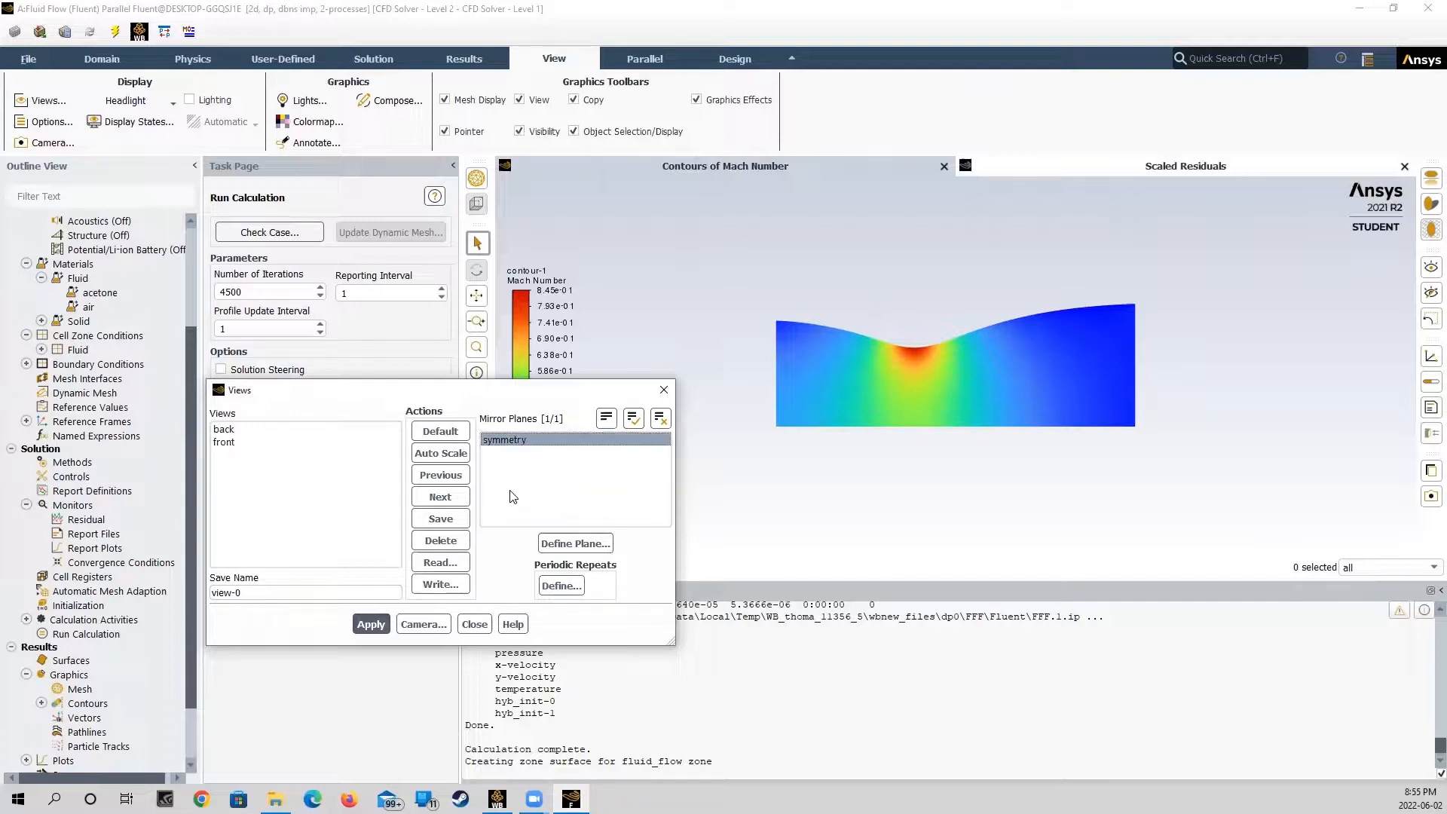
left_click(370, 624)
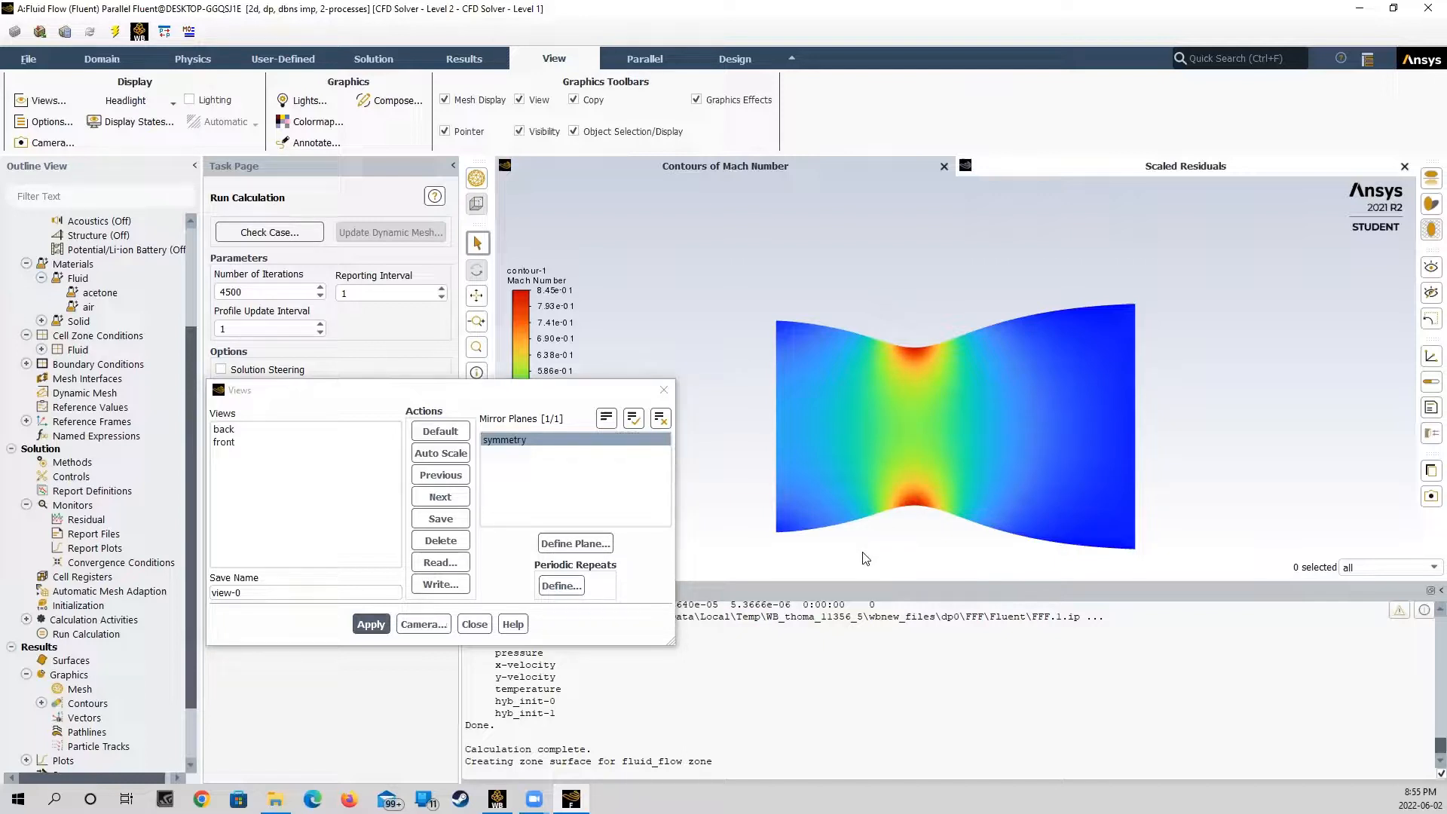
left_click(475, 623)
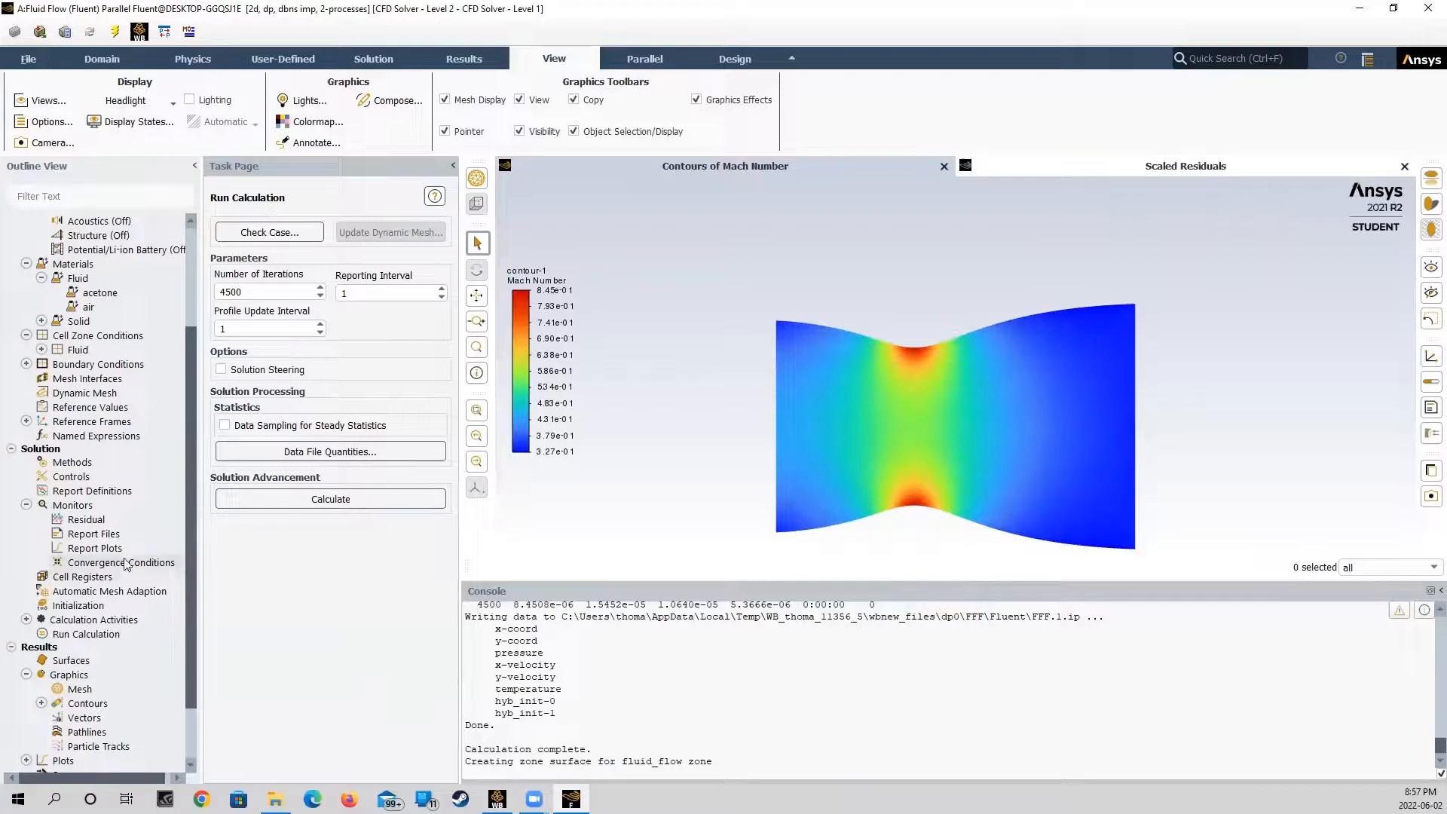
Open the setup of a solution XY plot from the results plots
scroll(75, 603, "down", 2)
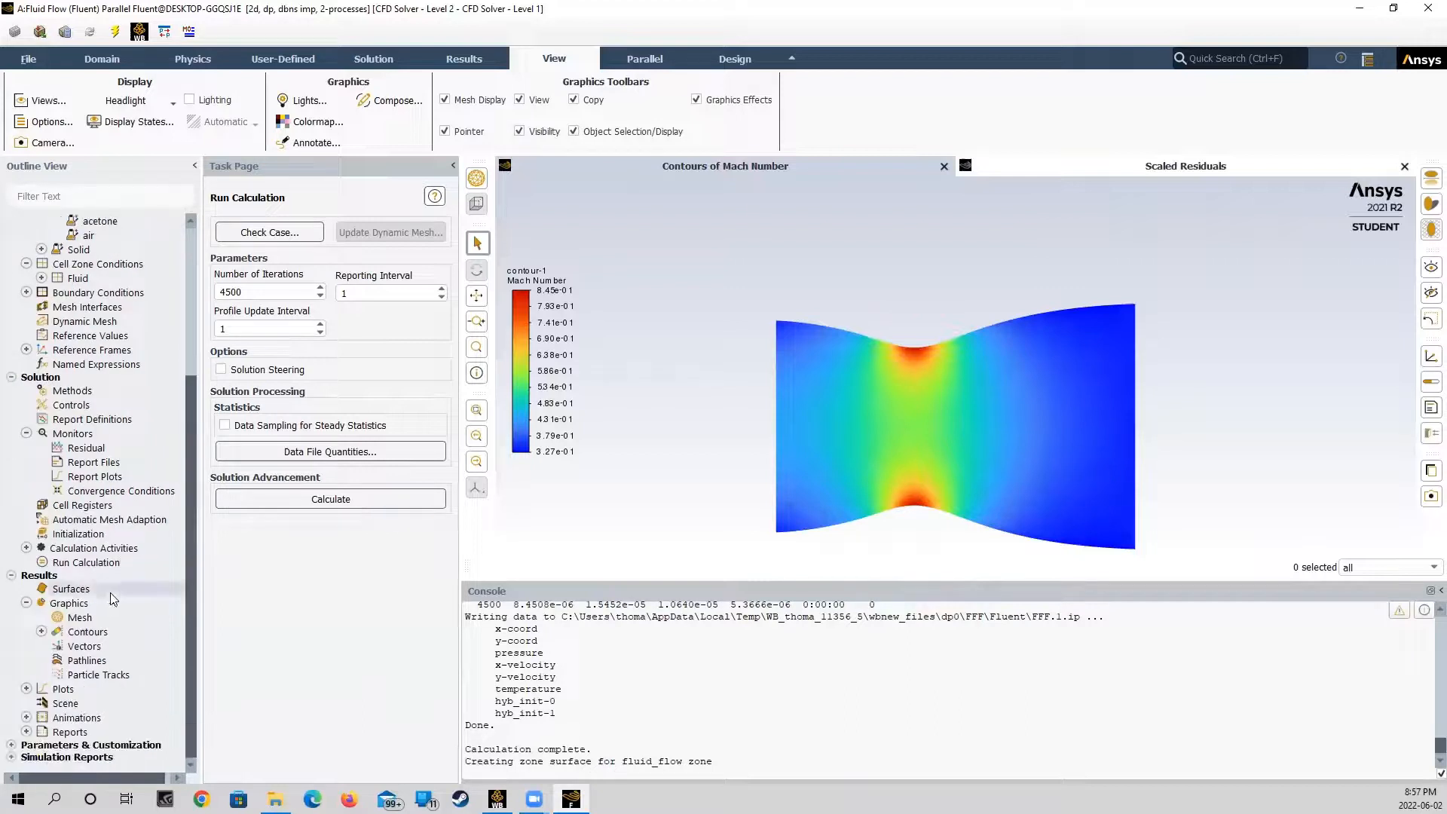
left_click(27, 689)
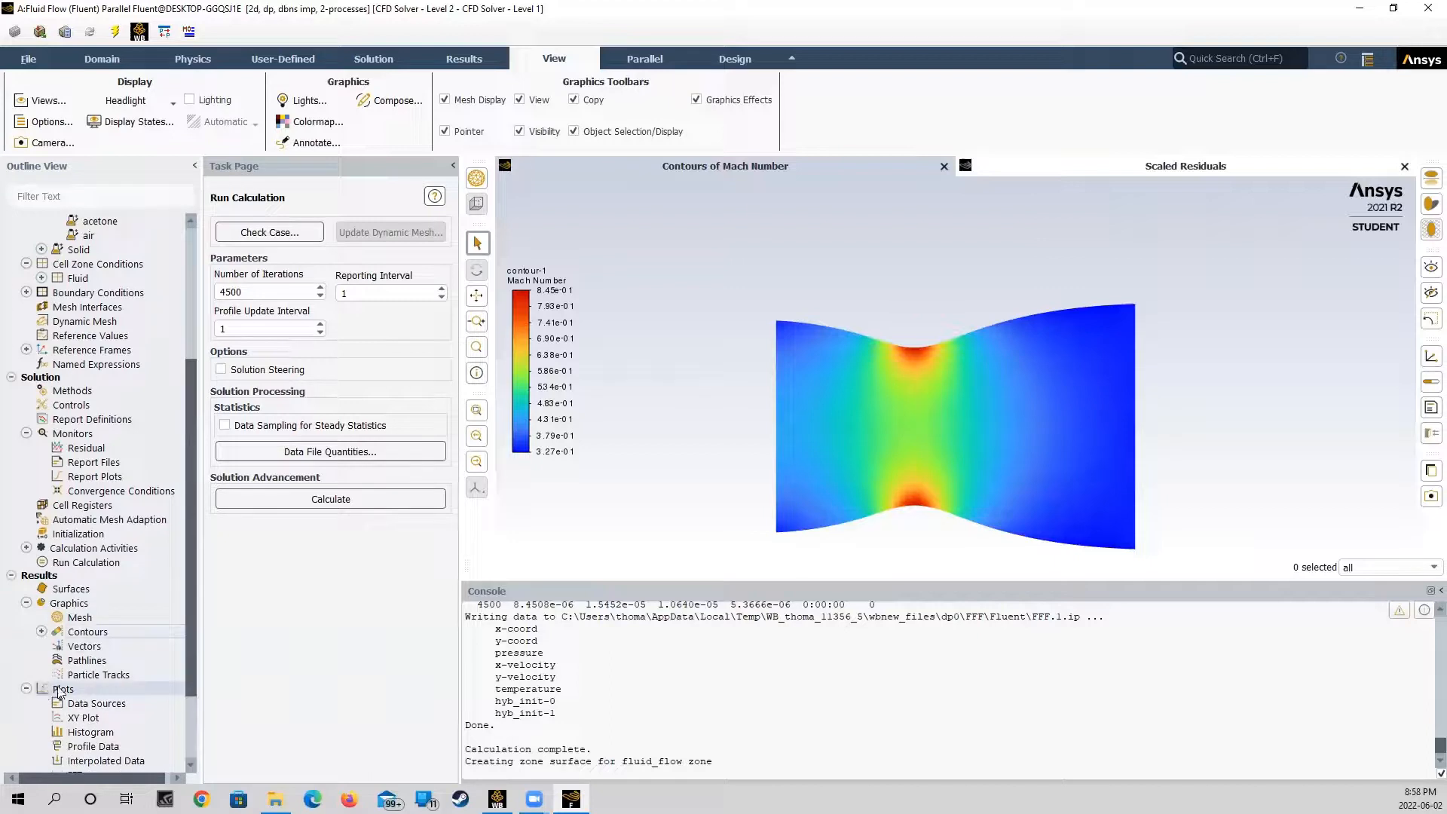
double_click(60, 690)
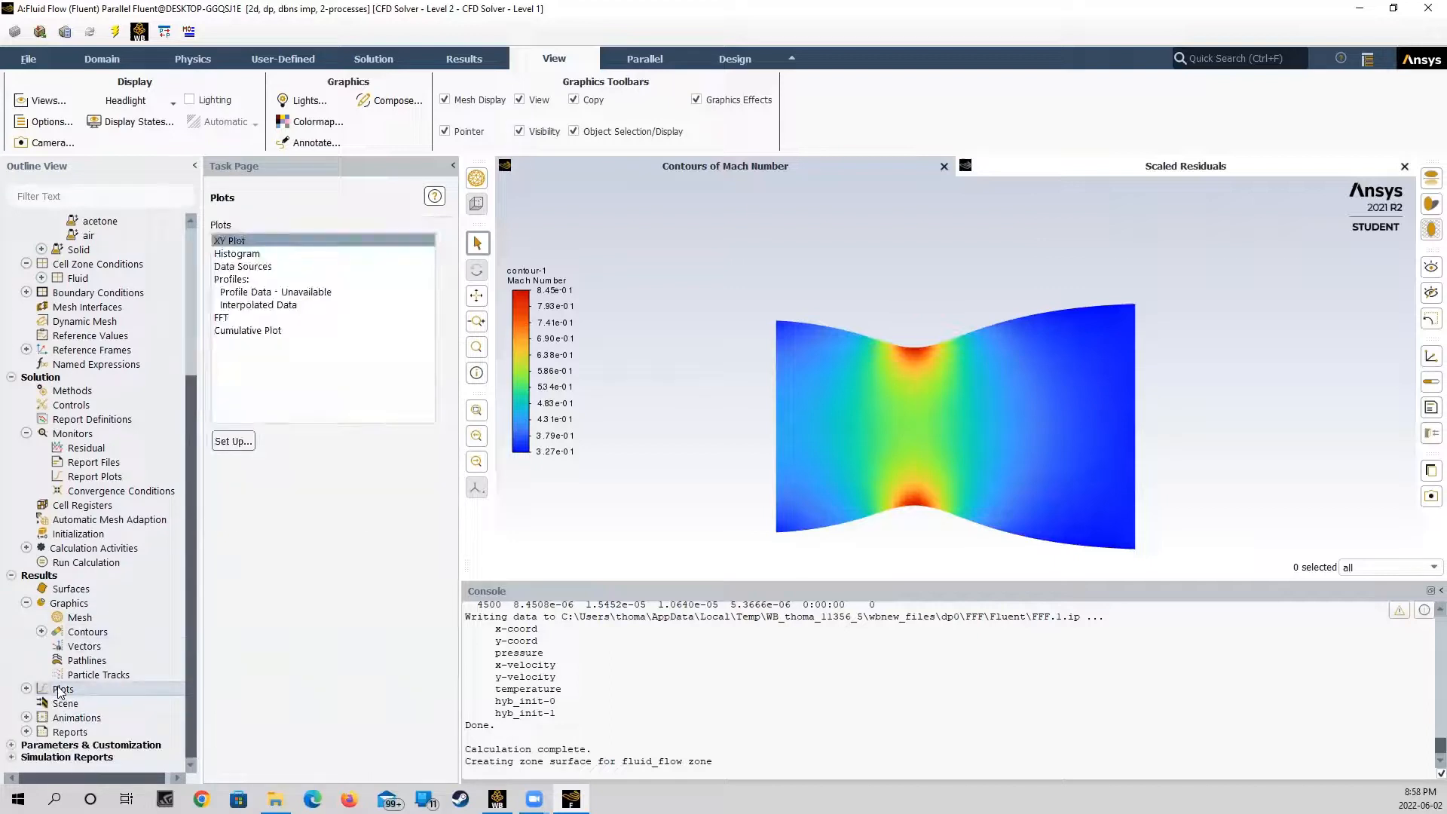
left_click(235, 241)
double_click(236, 241)
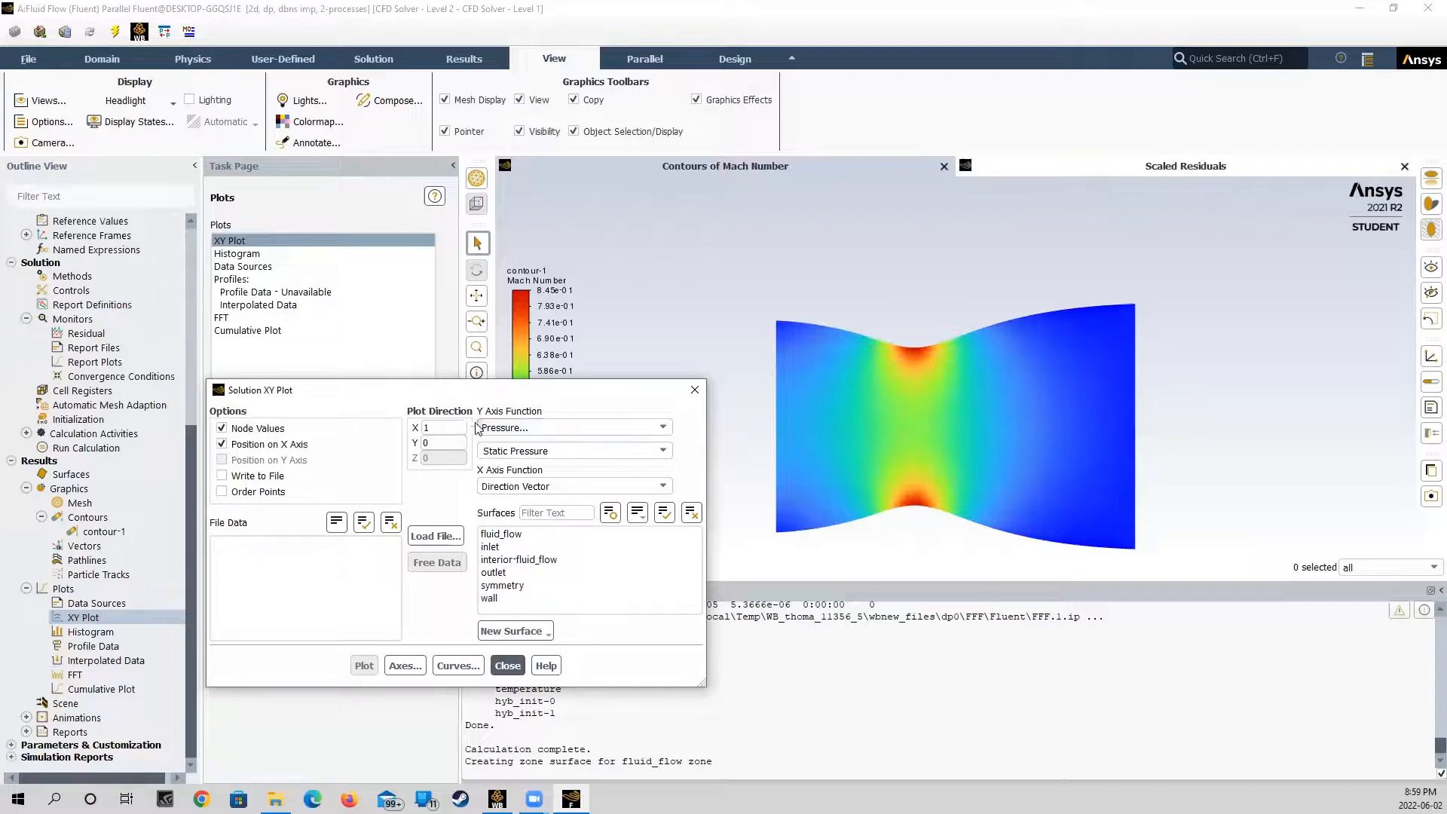
Plot velocity Mach Number against the Direction Vector along the symmetry surface
left_click(662, 428)
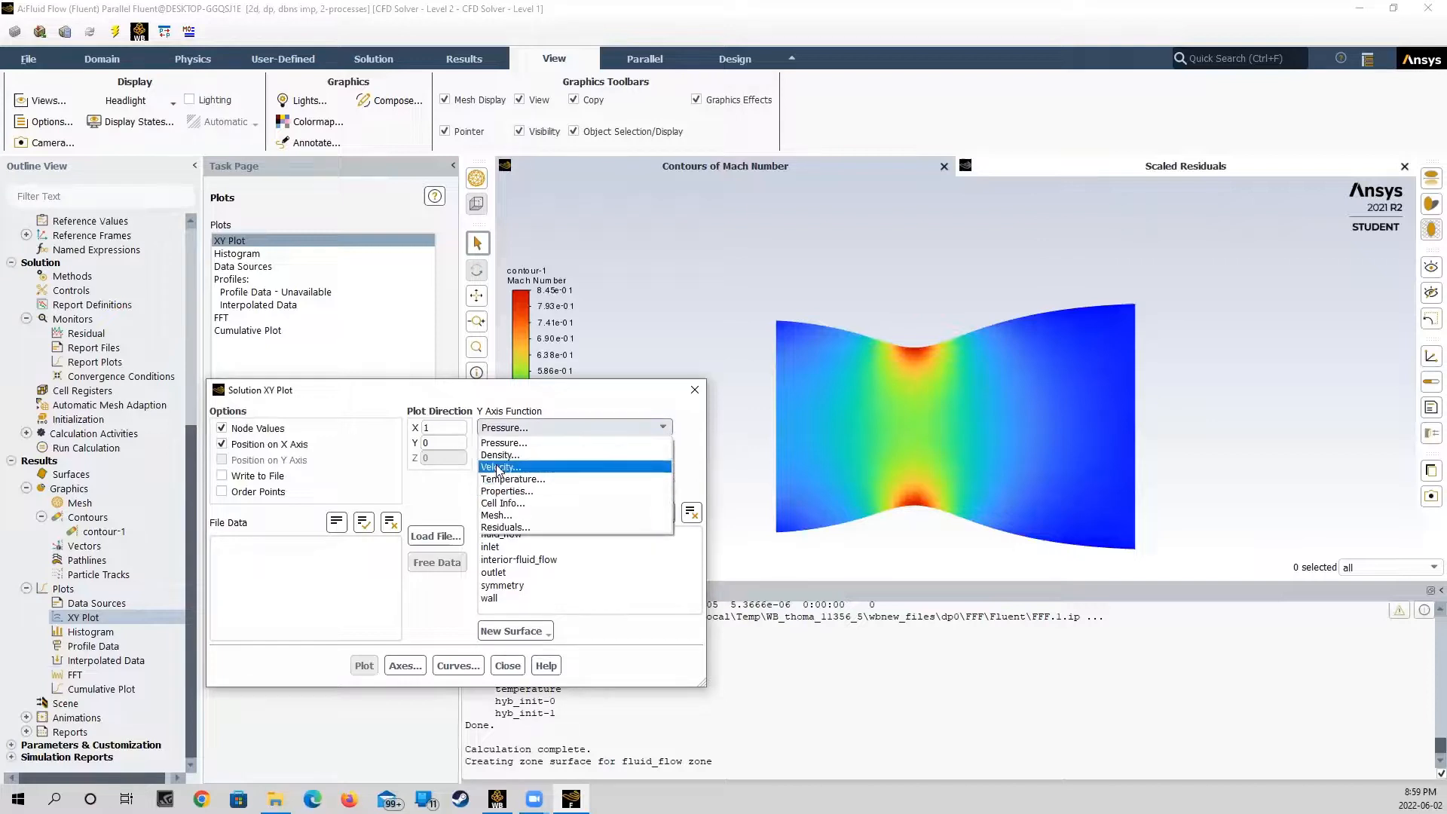
left_click(499, 467)
left_click(661, 452)
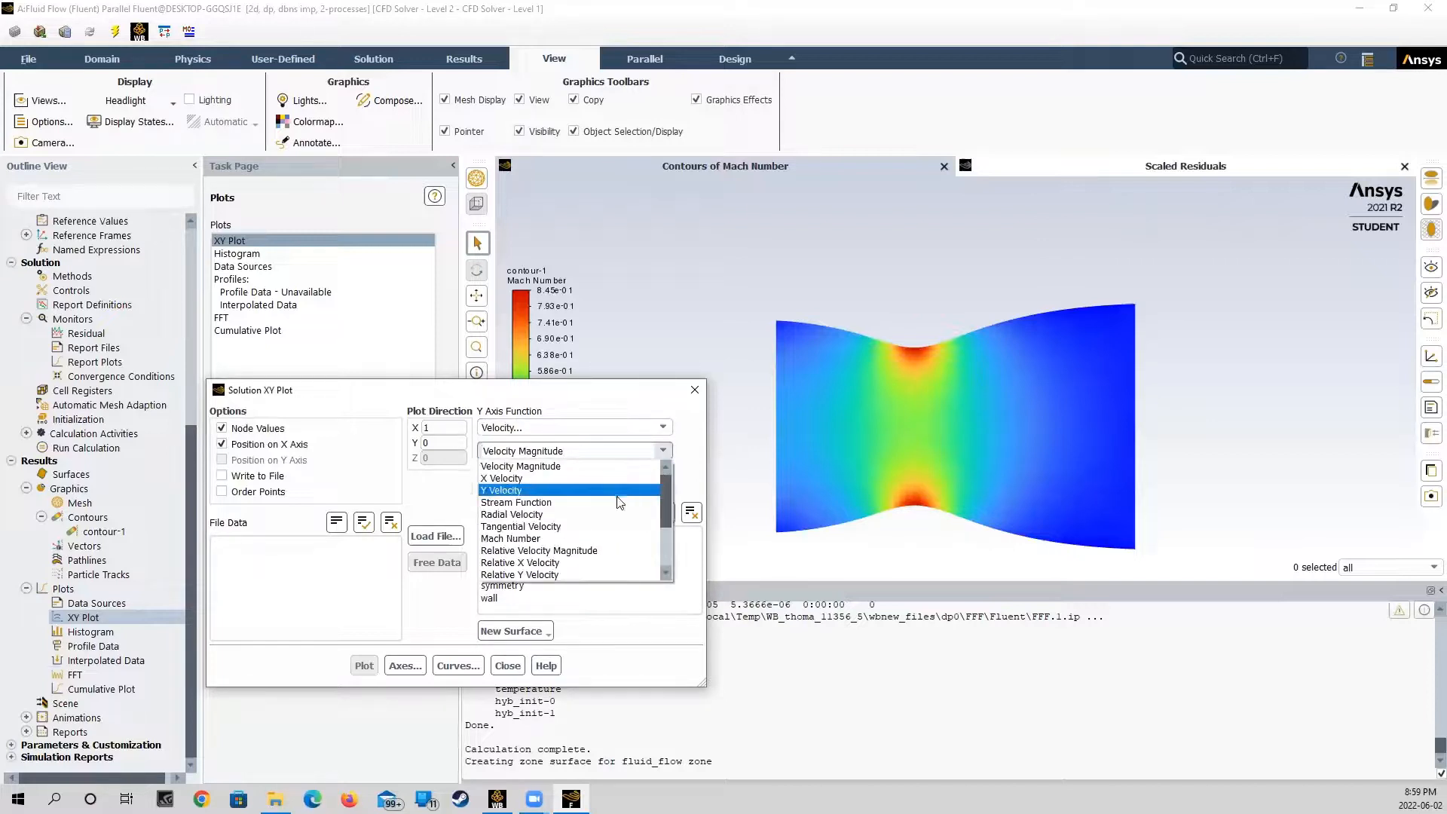
left_click(580, 538)
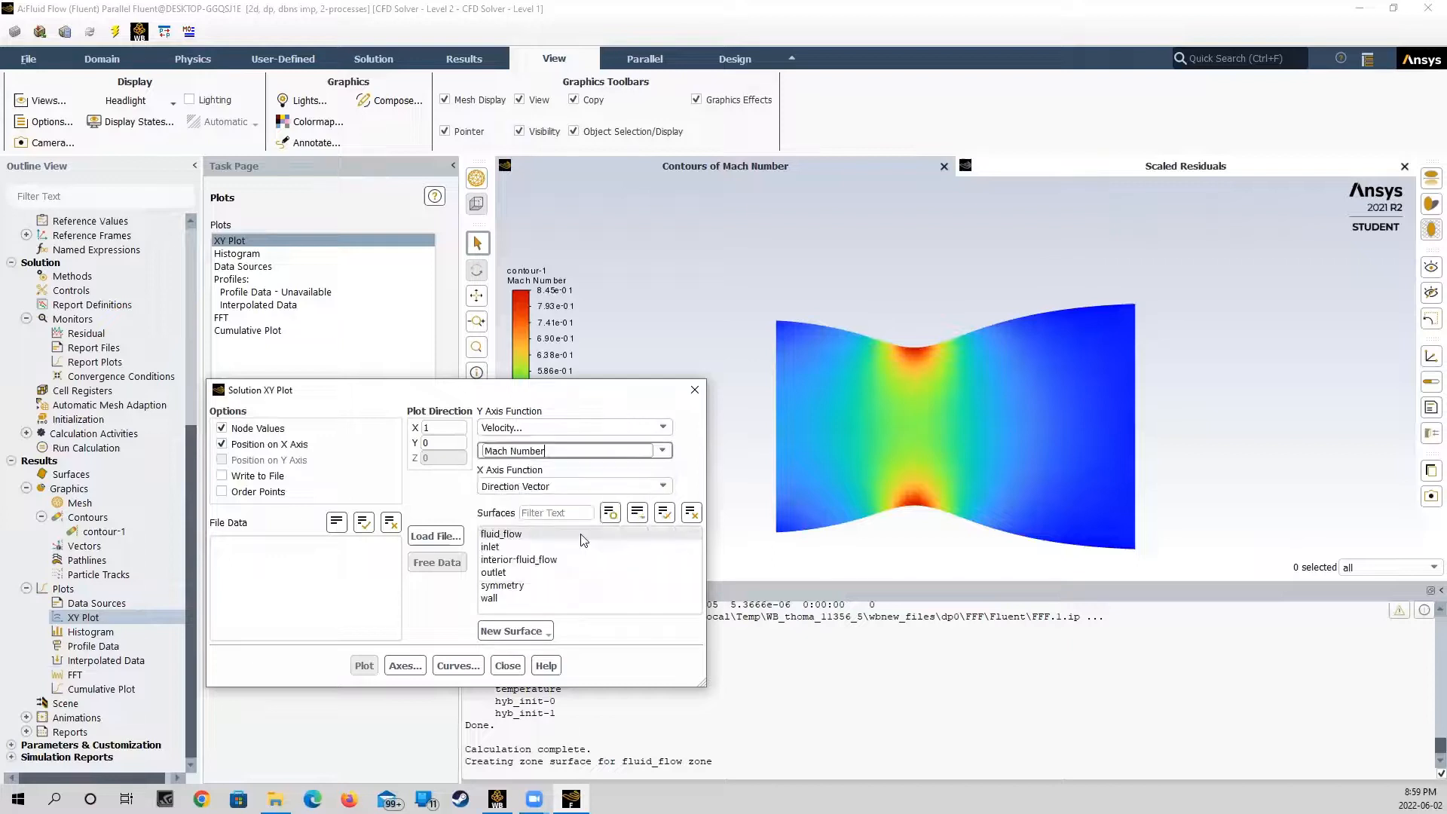
left_click(669, 487)
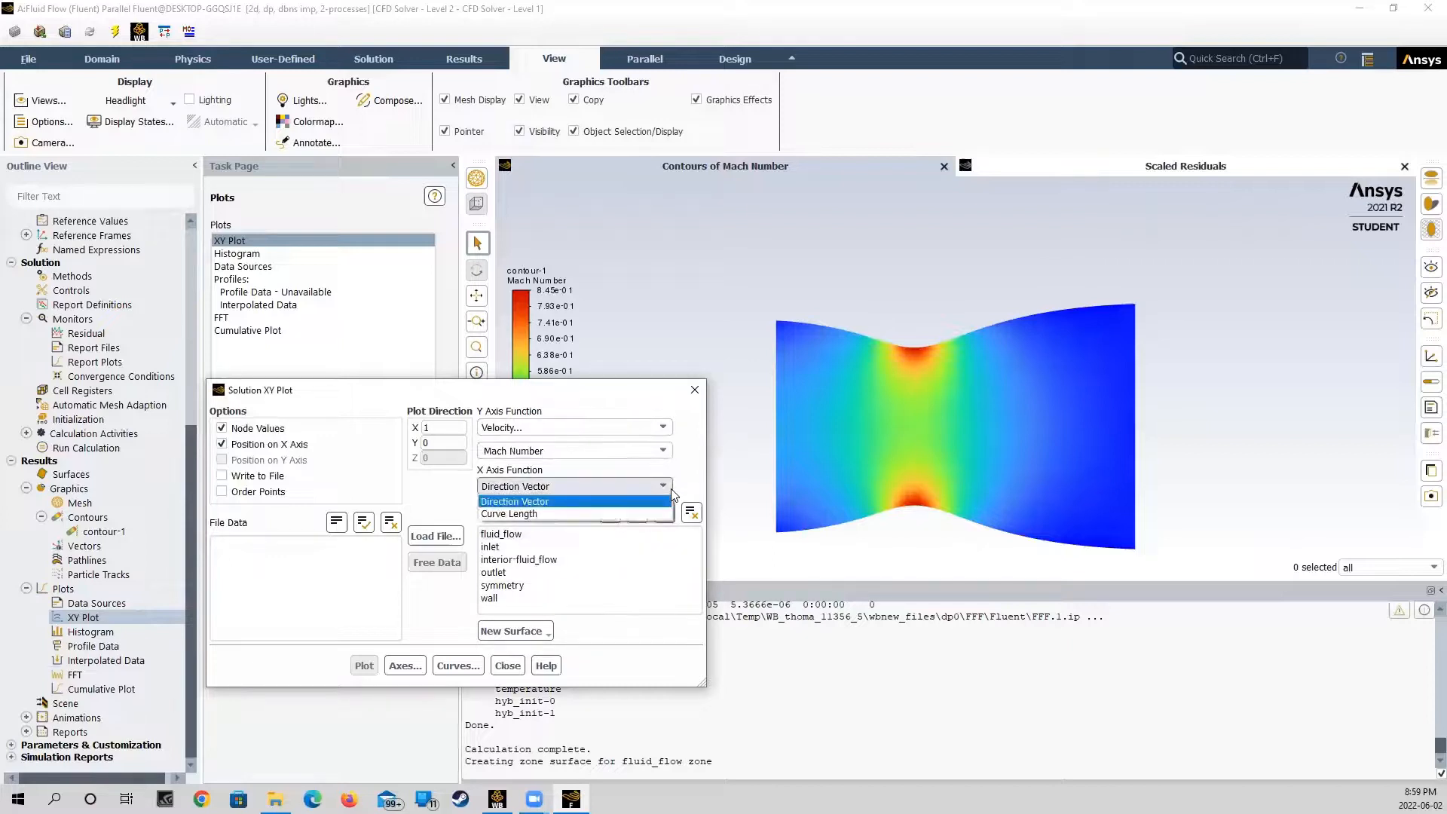
left_click(610, 503)
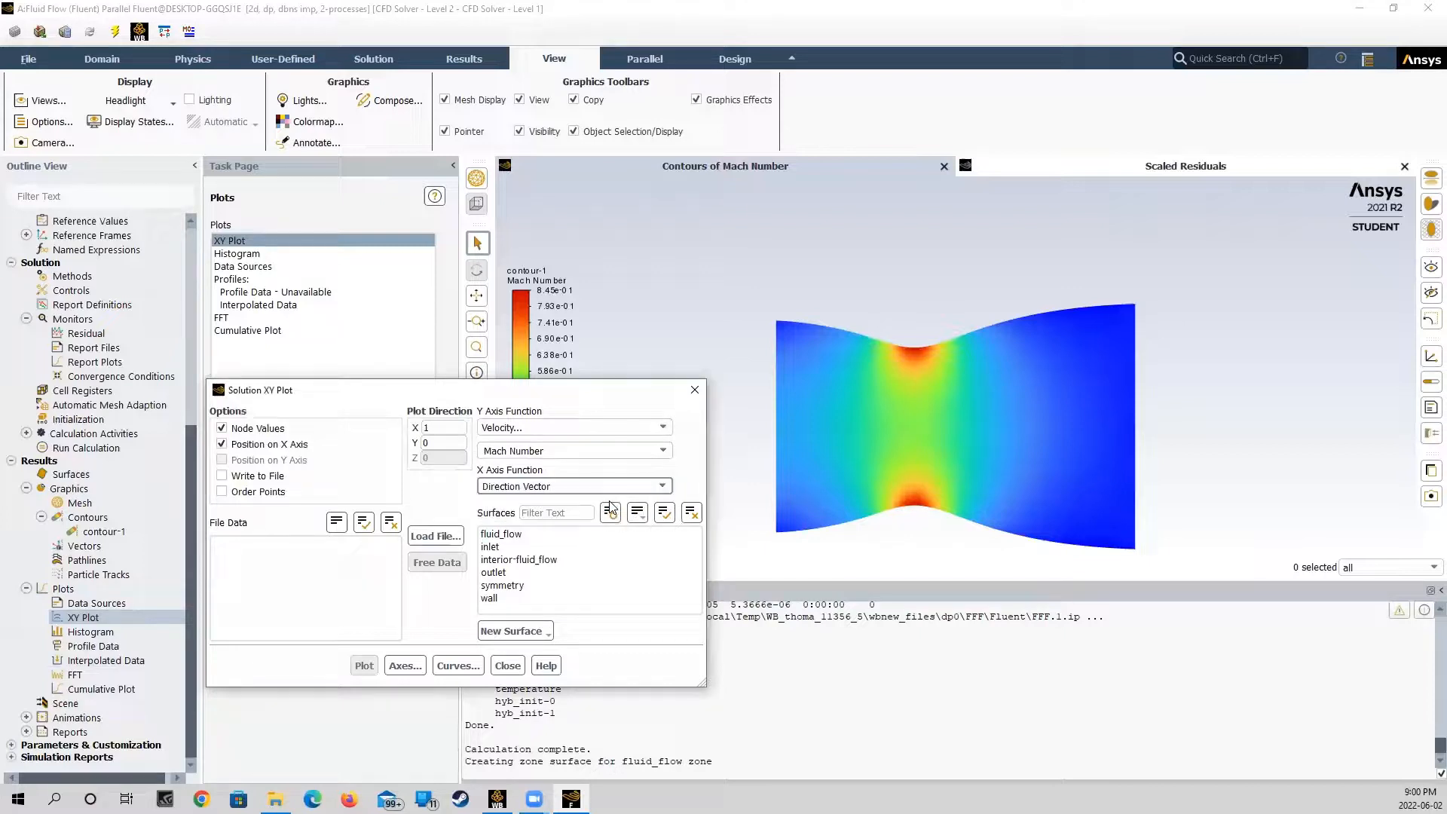
left_click(504, 586)
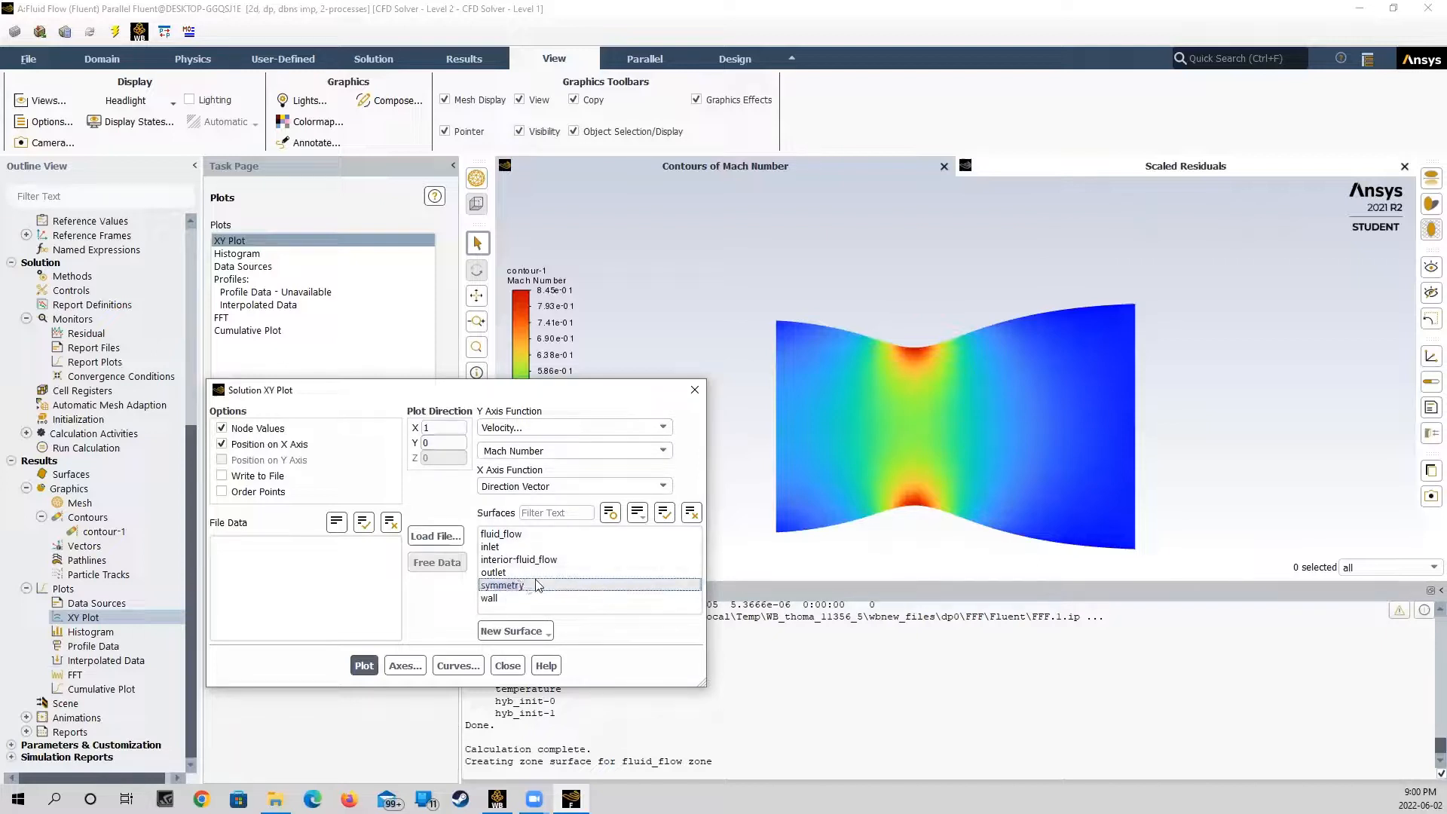
left_click(364, 666)
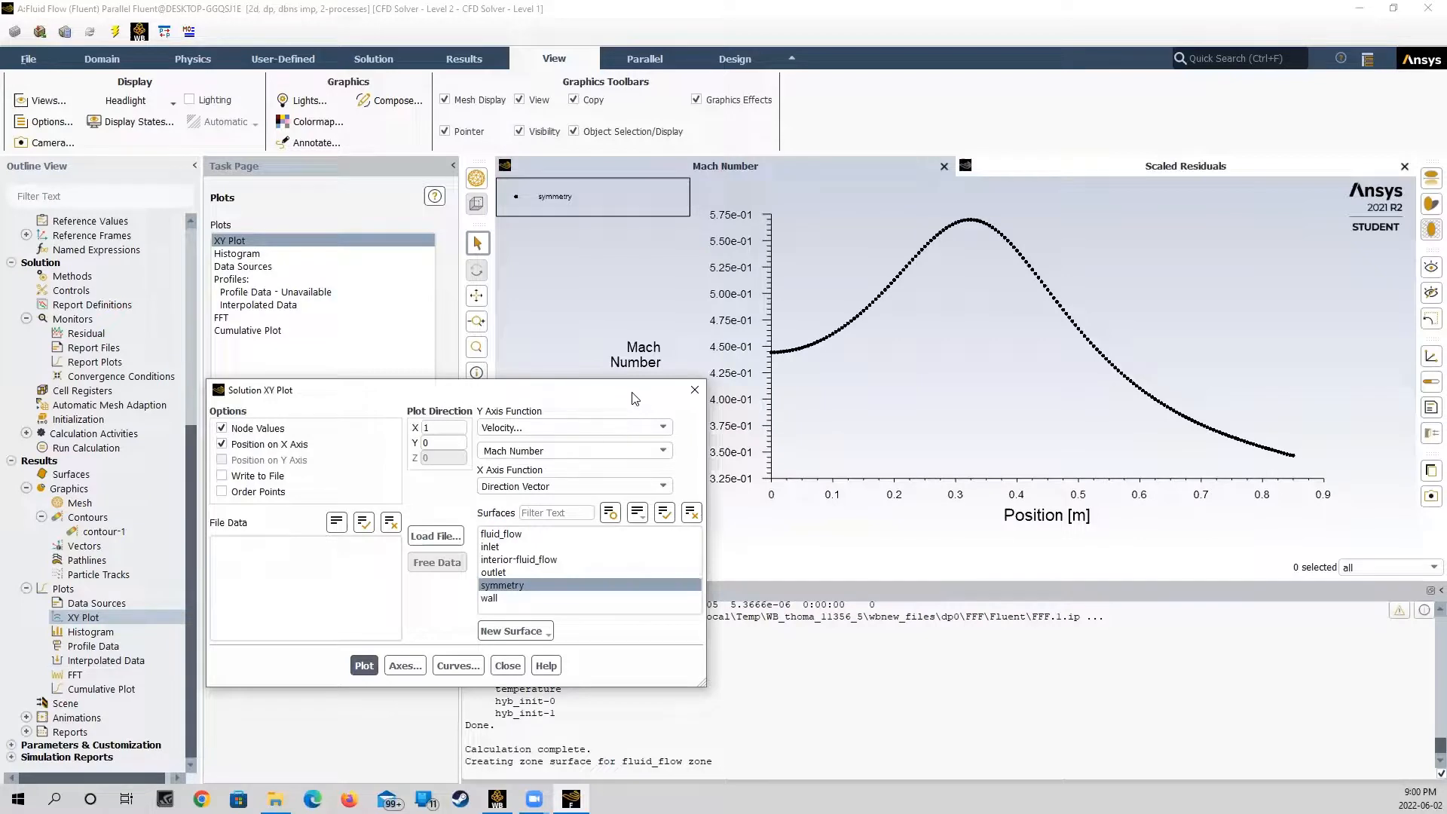
Move the plot settings away from the graph and plot Static Pressure along the symmetry surface
left_click_drag(643, 397, 512, 386)
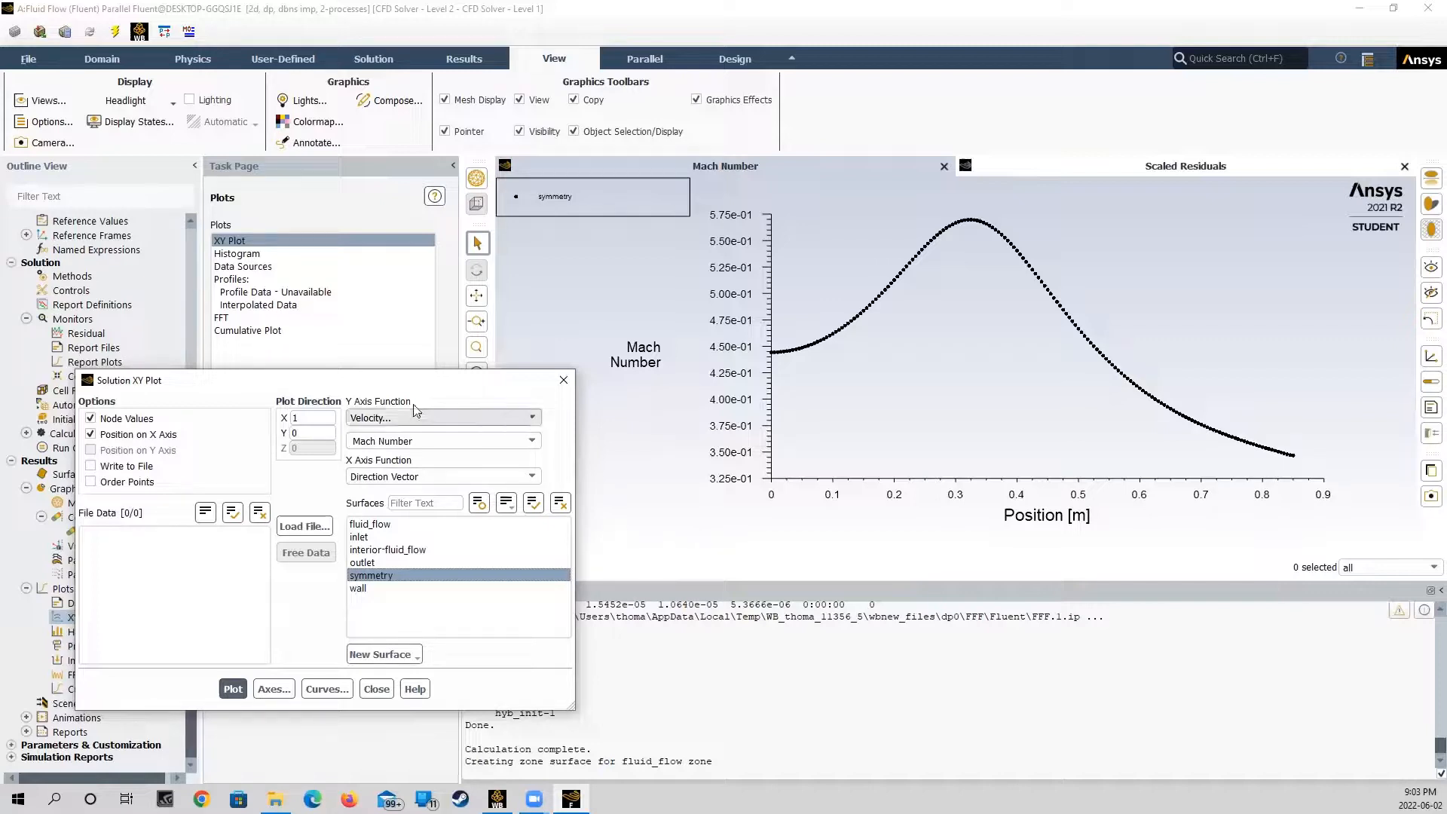
left_click(536, 421)
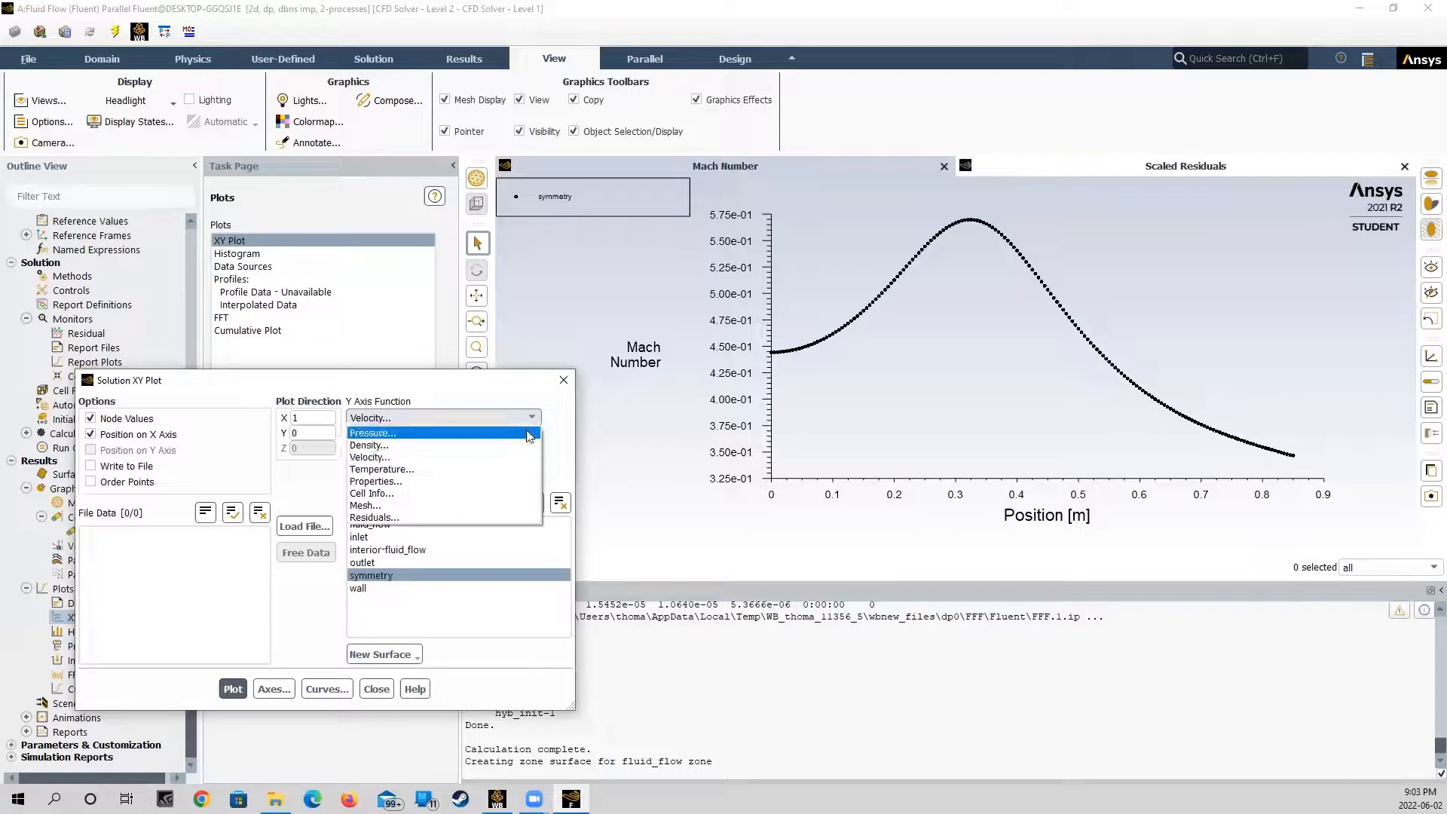
left_click(527, 432)
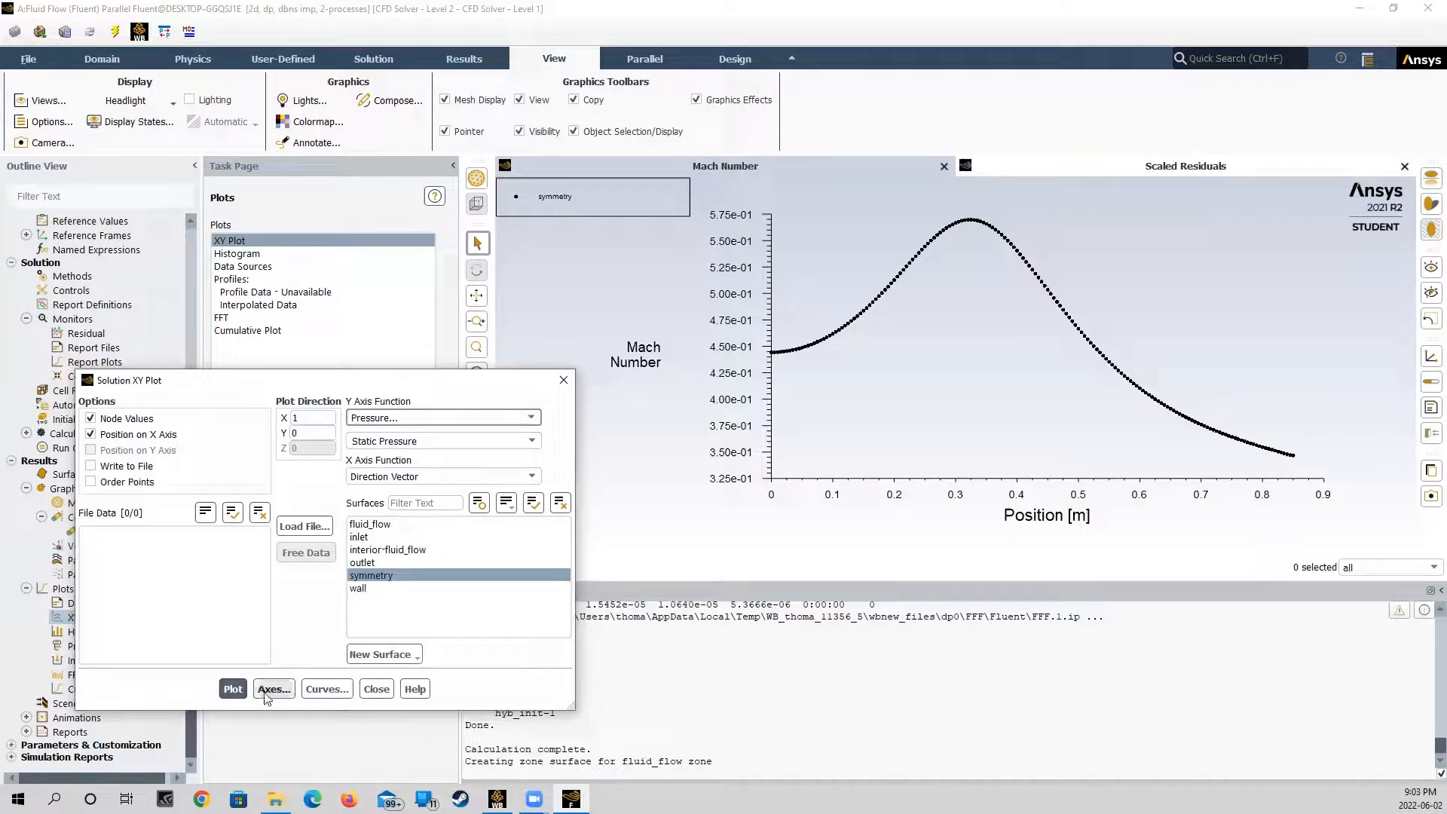
left_click(234, 690)
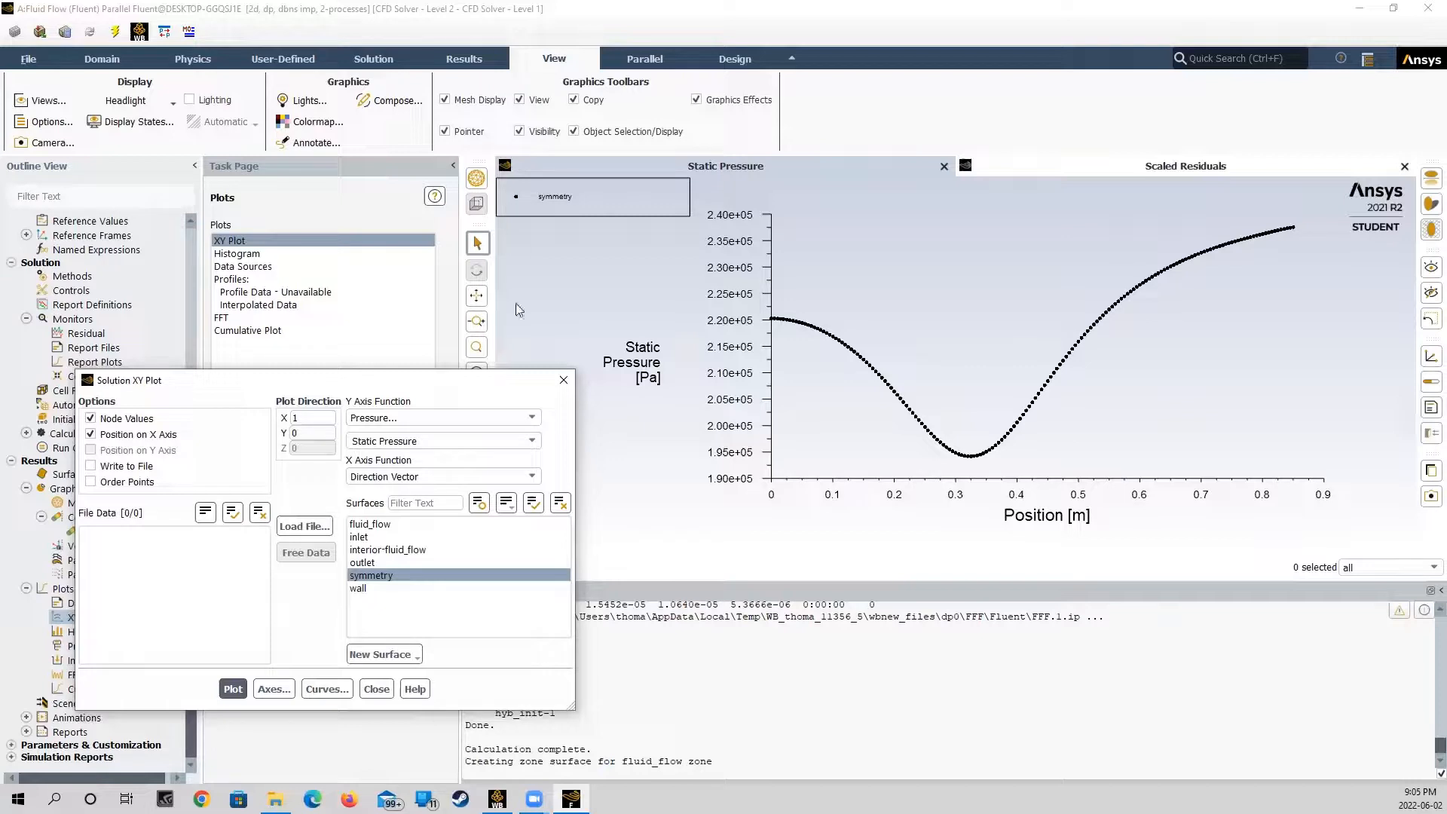
Plot Static Temperature against position along the symmetry surface
left_click(529, 417)
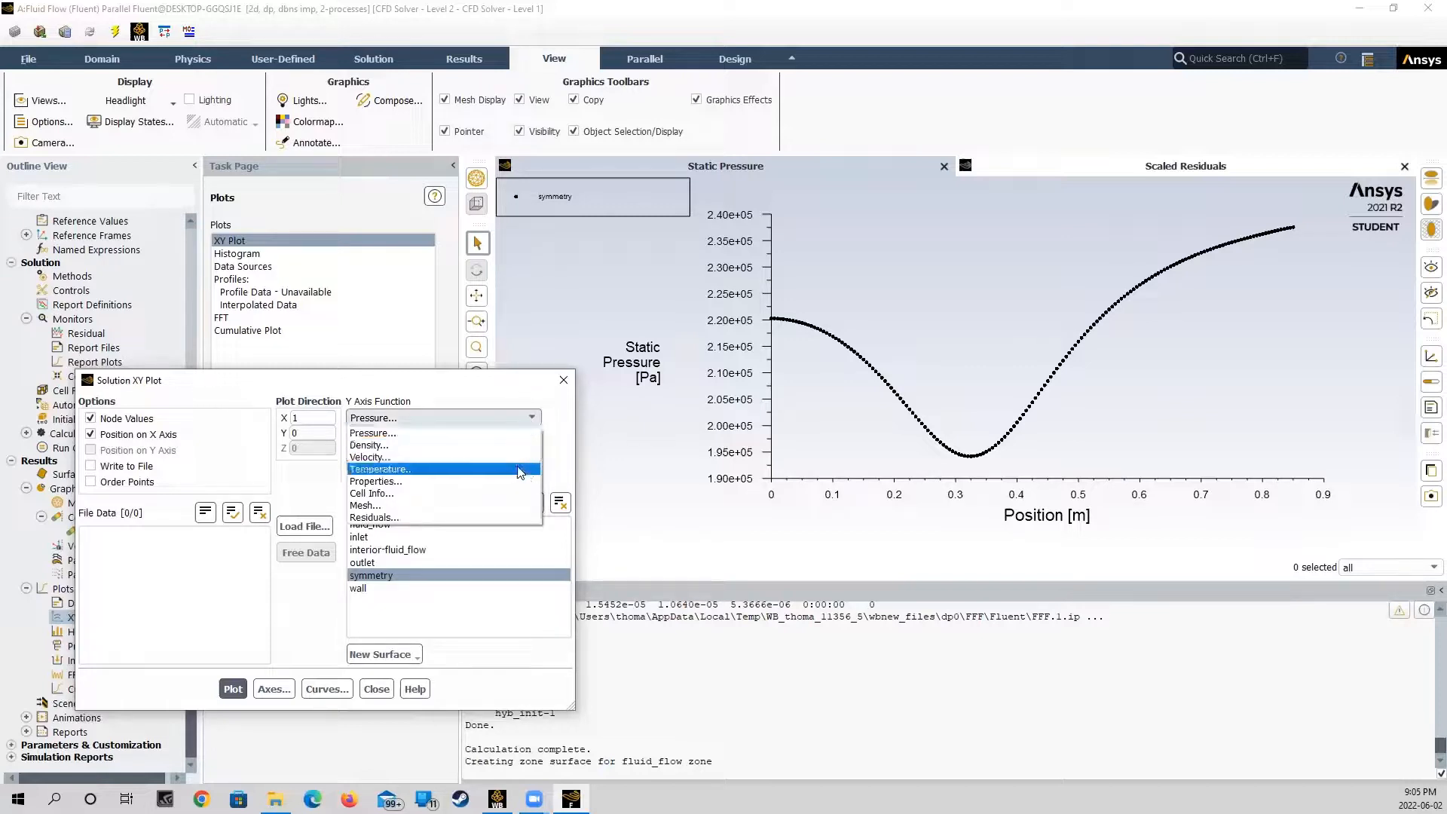
left_click(422, 468)
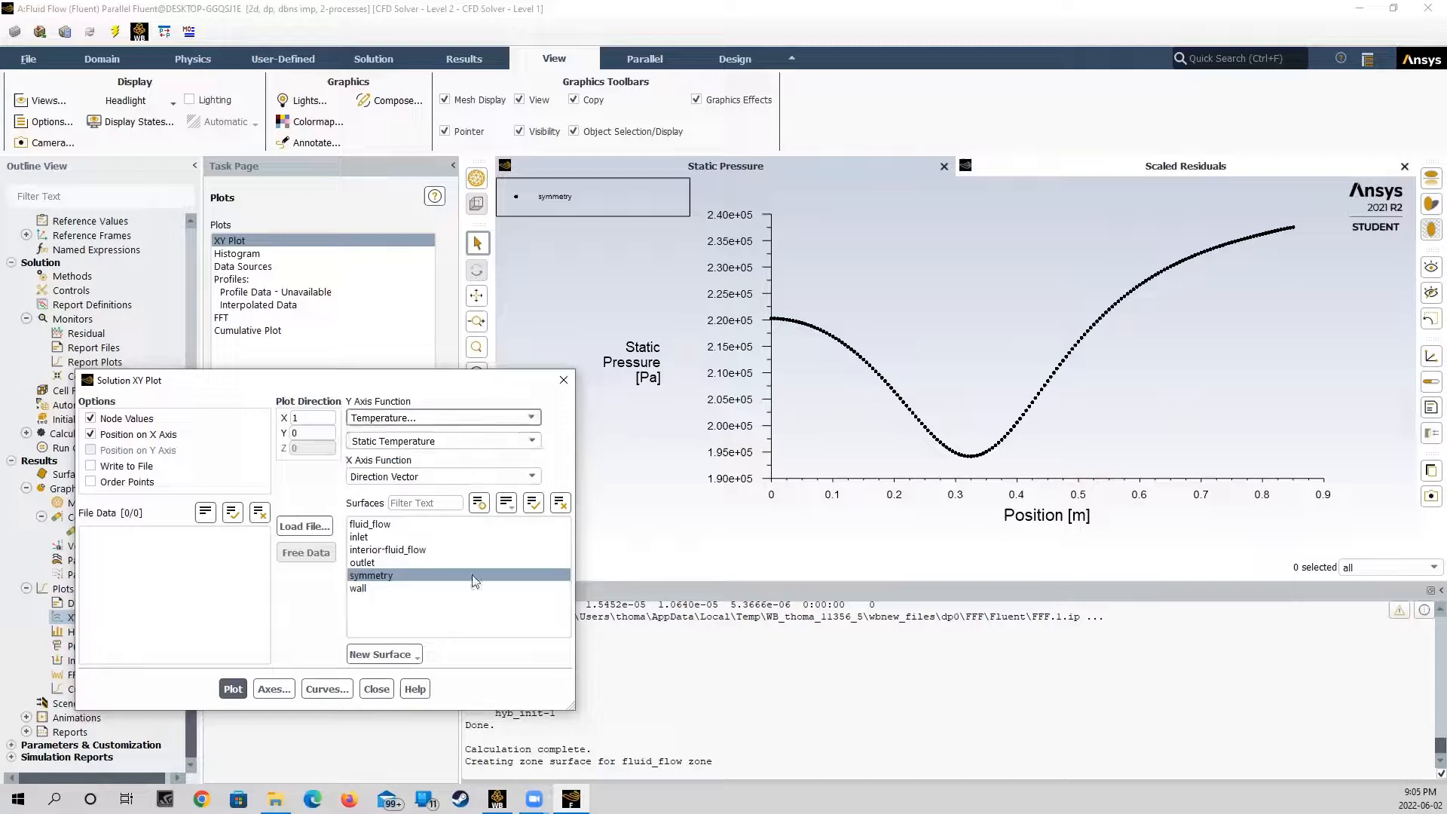
left_click(233, 689)
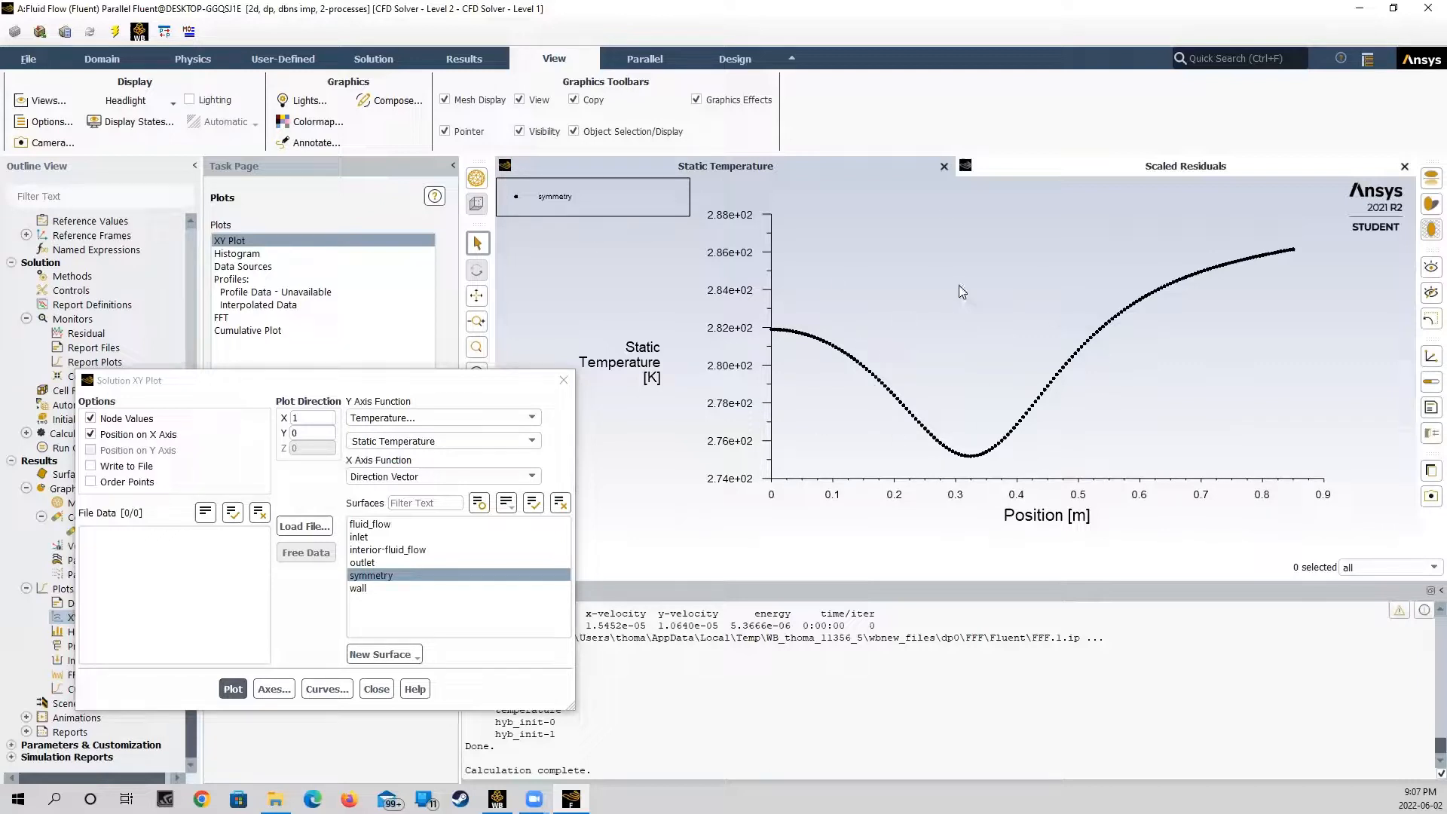
Copy a screenshot of the Static Temperature plot to the clipboard and close the XY plot settings
left_click(1157, 170)
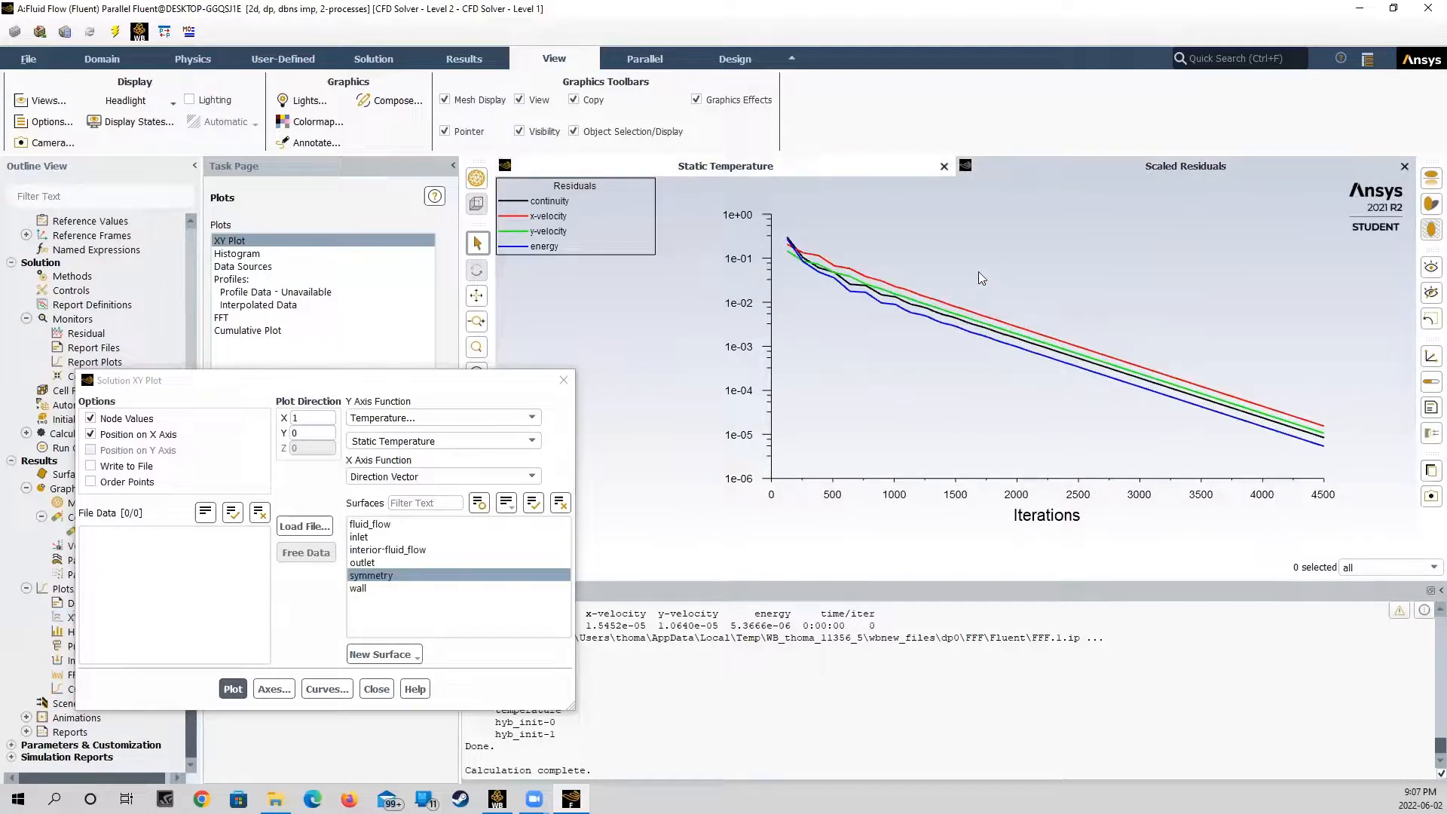
left_click(735, 171)
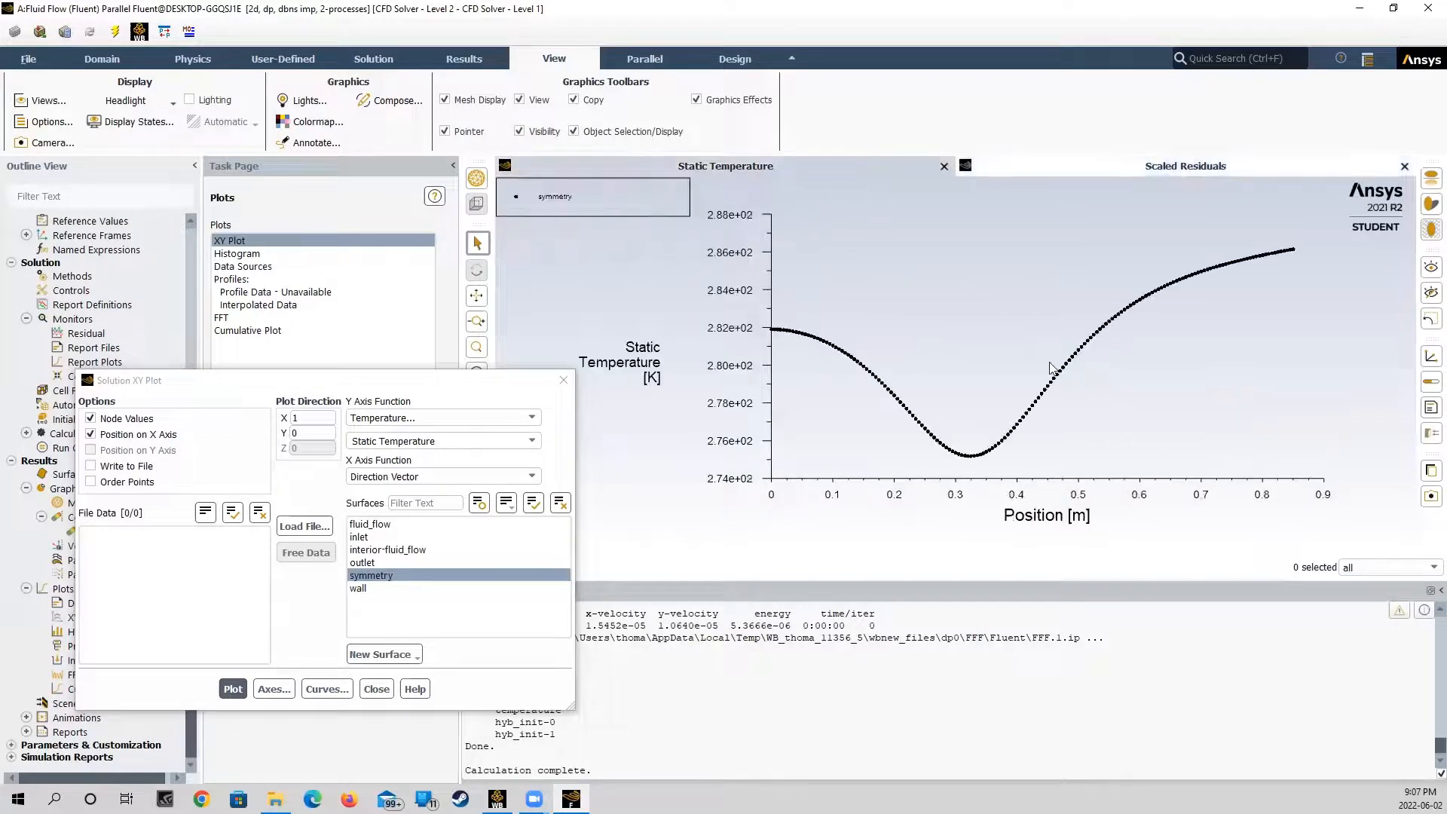
left_click(1425, 484)
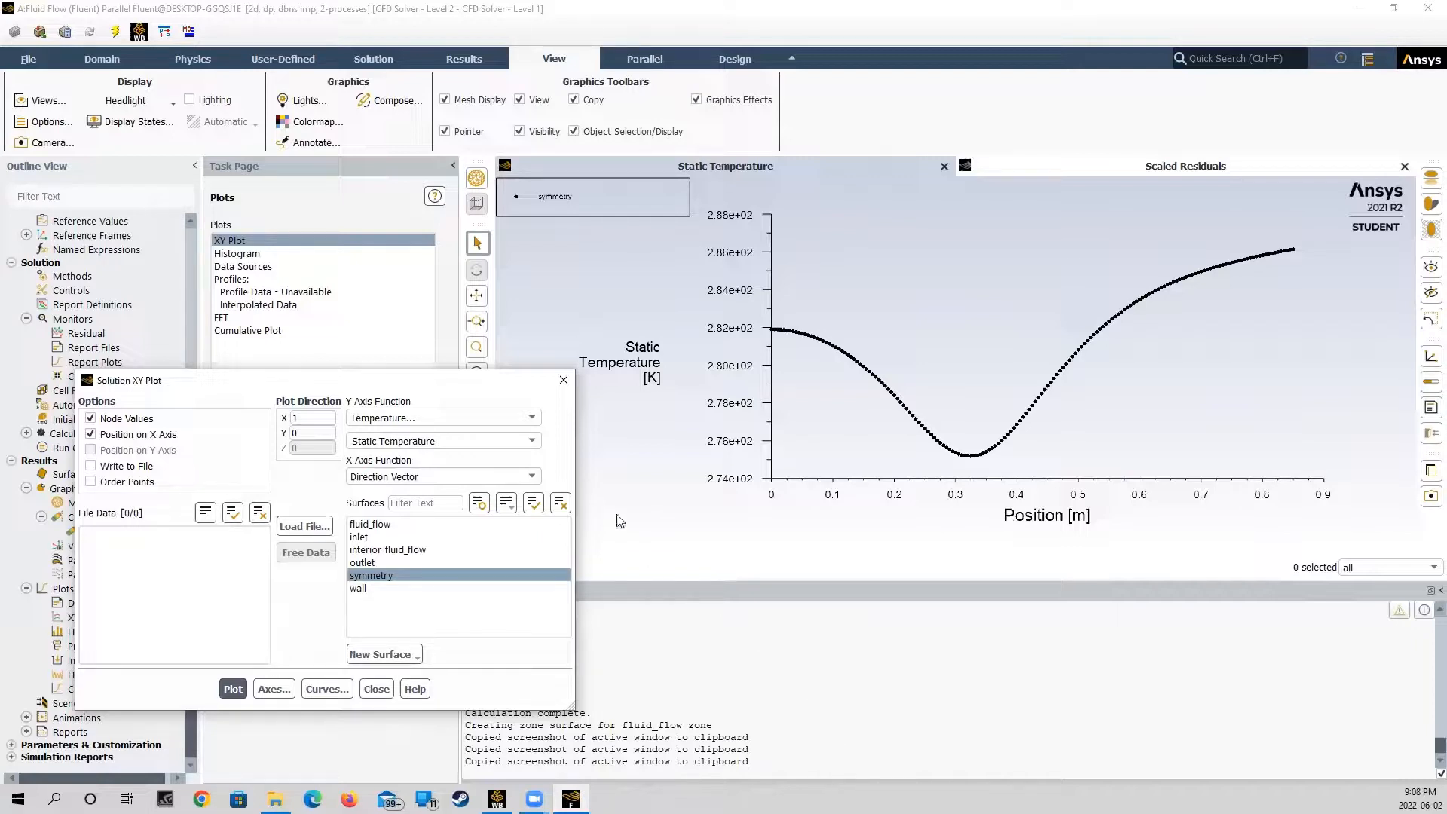
left_click(563, 379)
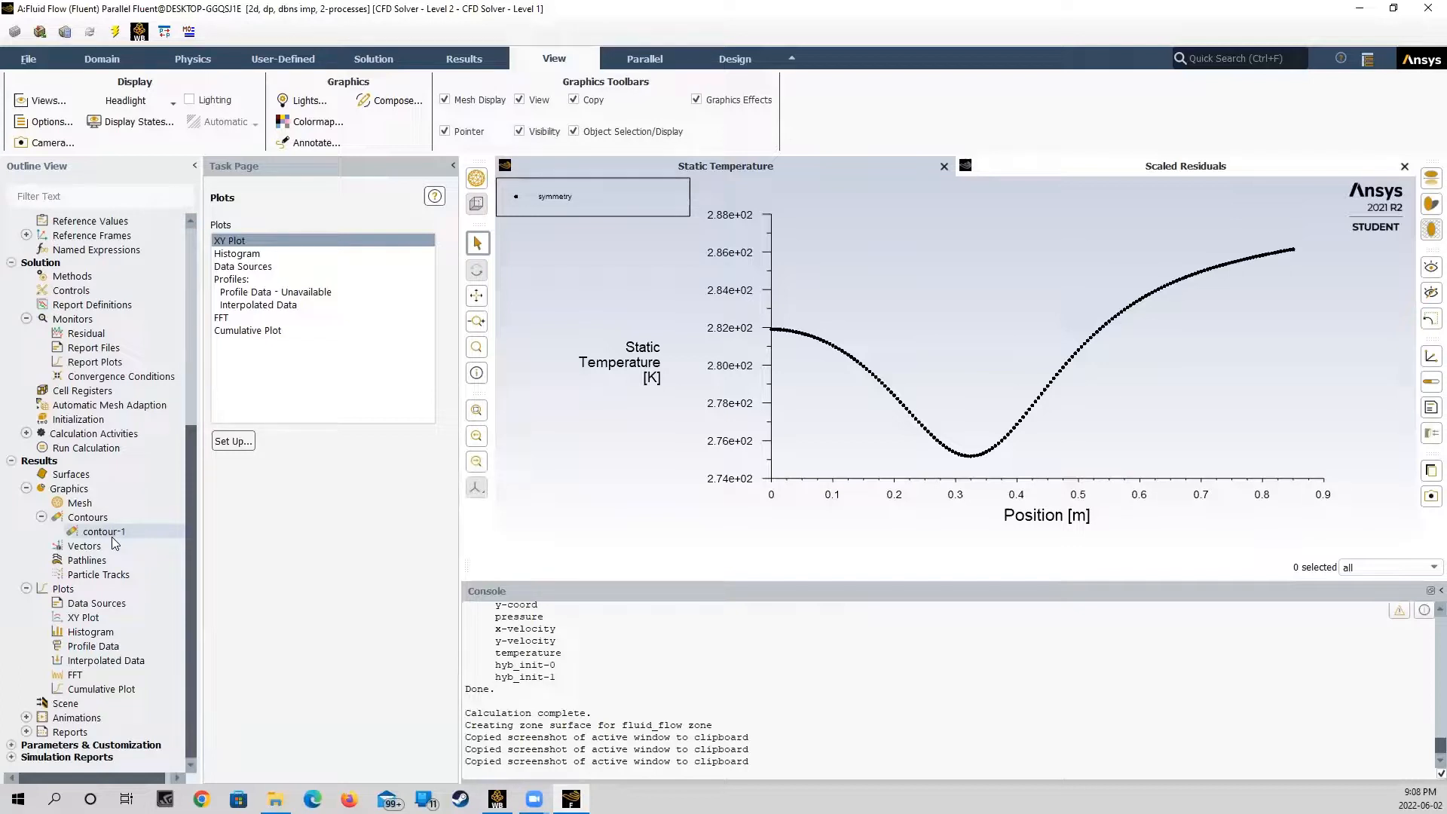
Create a new contour in the results graphics and name it pressure
right_click(89, 520)
left_click(111, 528)
left_click_drag(255, 425, 211, 426)
type("pressure")
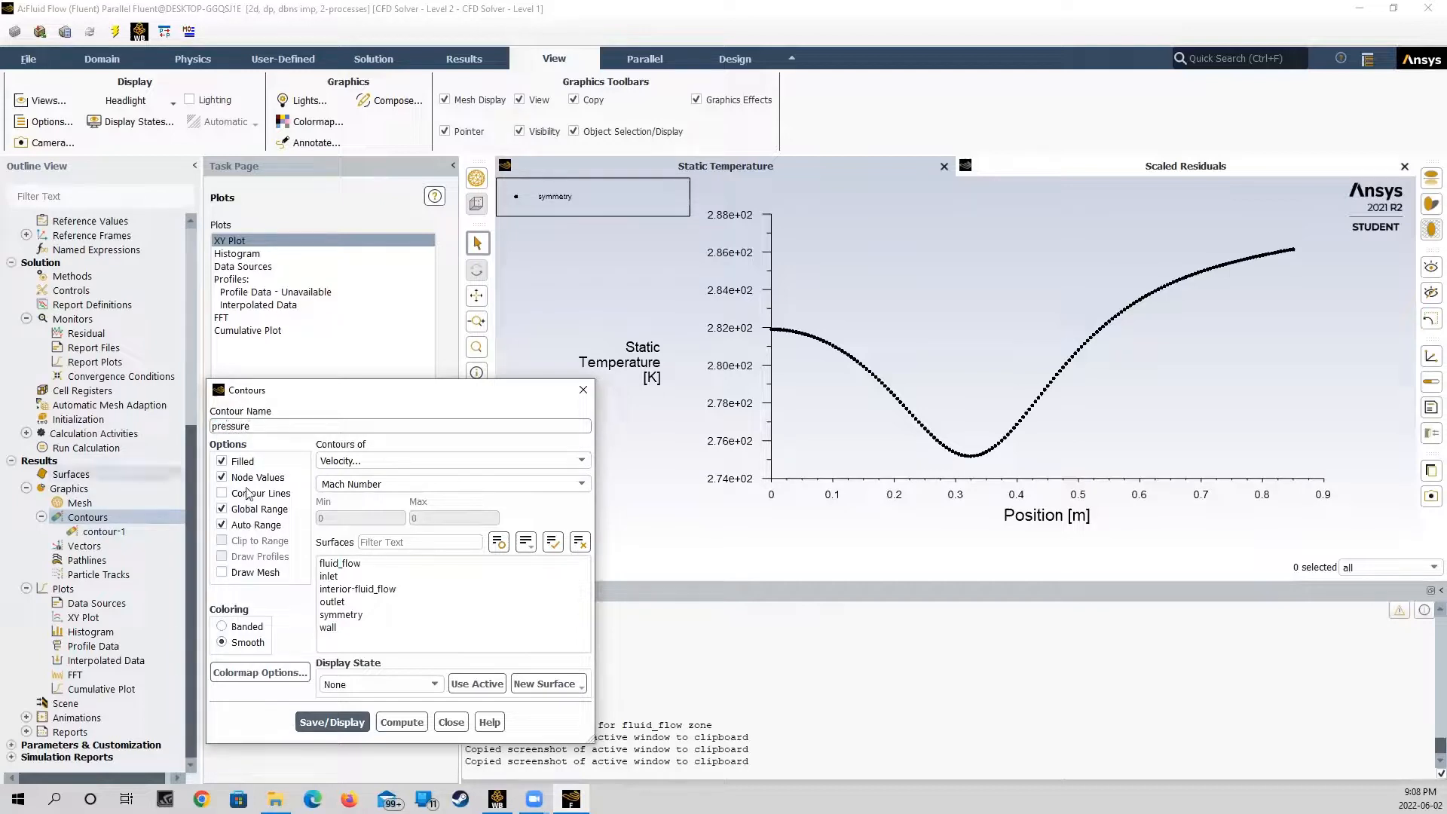
Set the contour variable to Pressure with Static Pressure, and save and display the contour
left_click(578, 460)
left_click(564, 487)
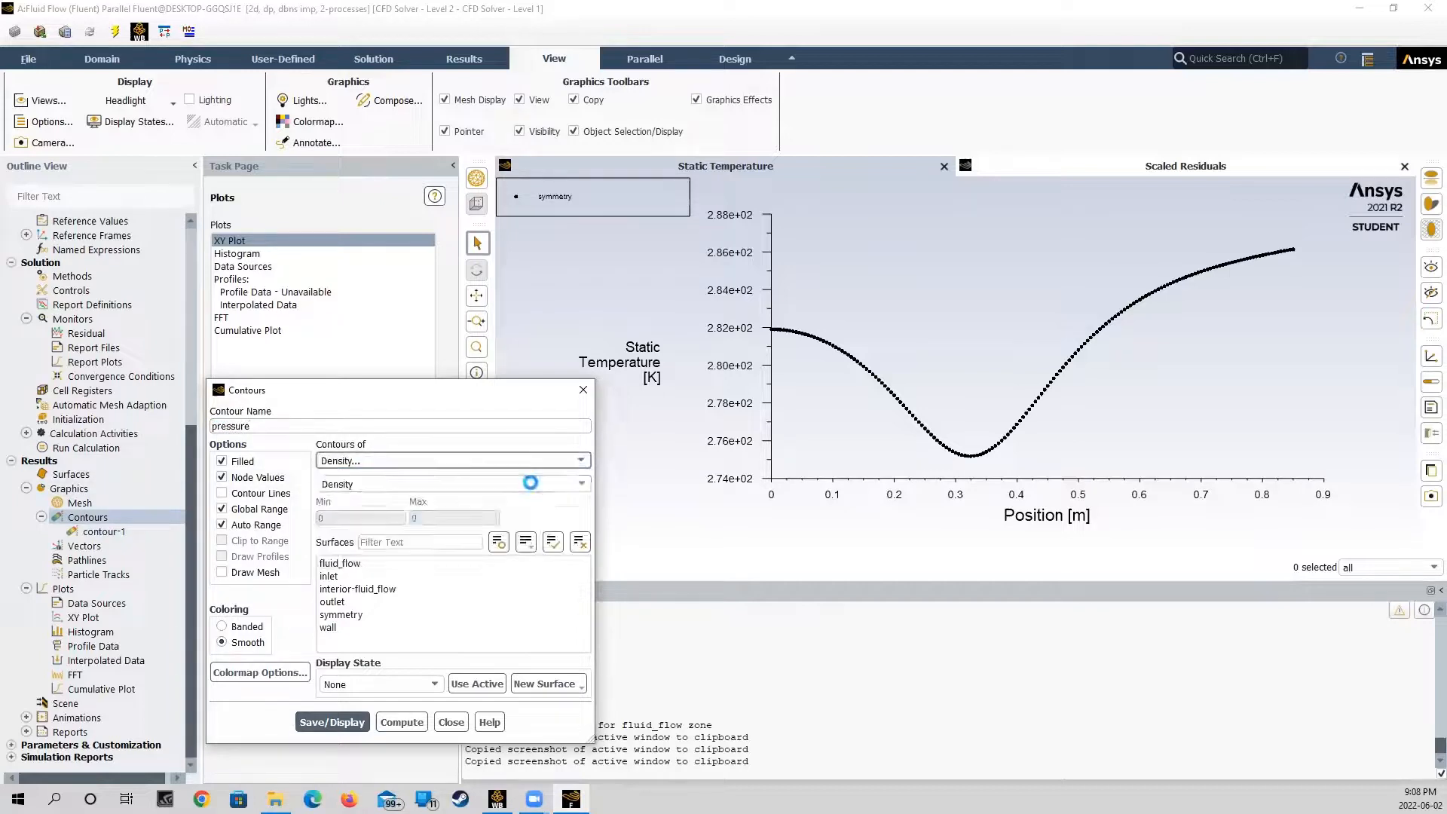
left_click(577, 461)
left_click(577, 487)
left_click(580, 484)
left_click(580, 461)
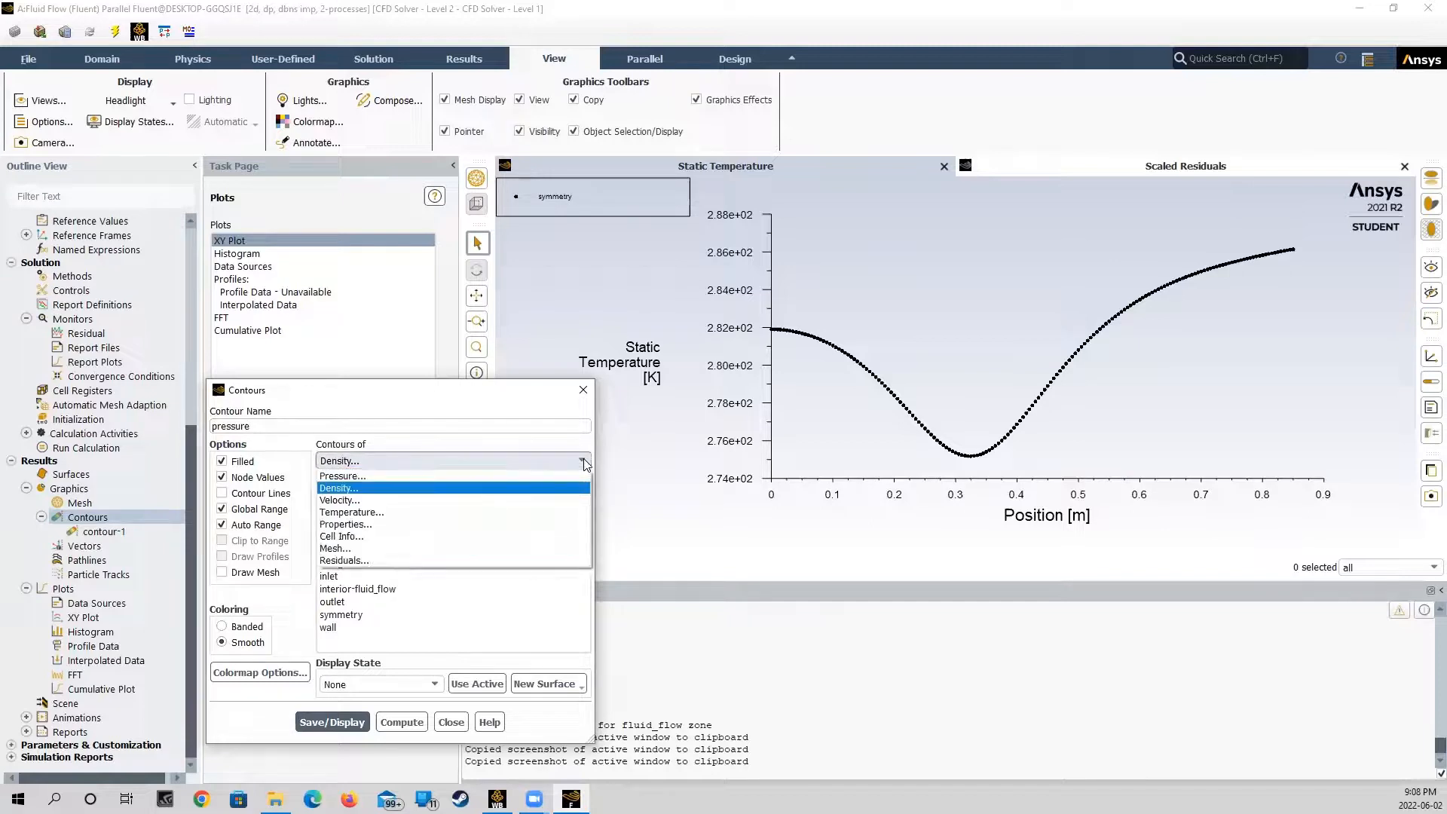
left_click(573, 471)
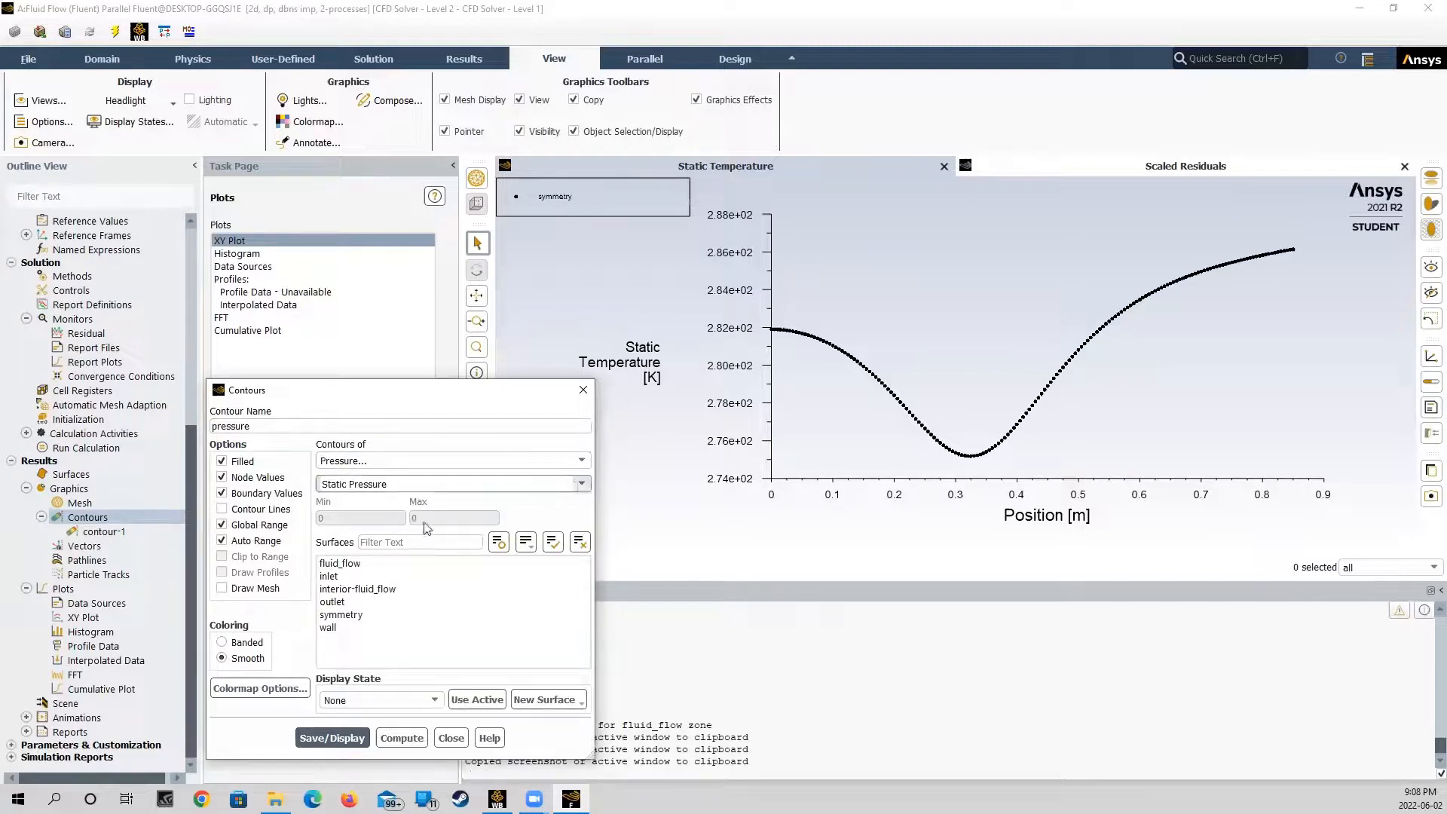
left_click(337, 739)
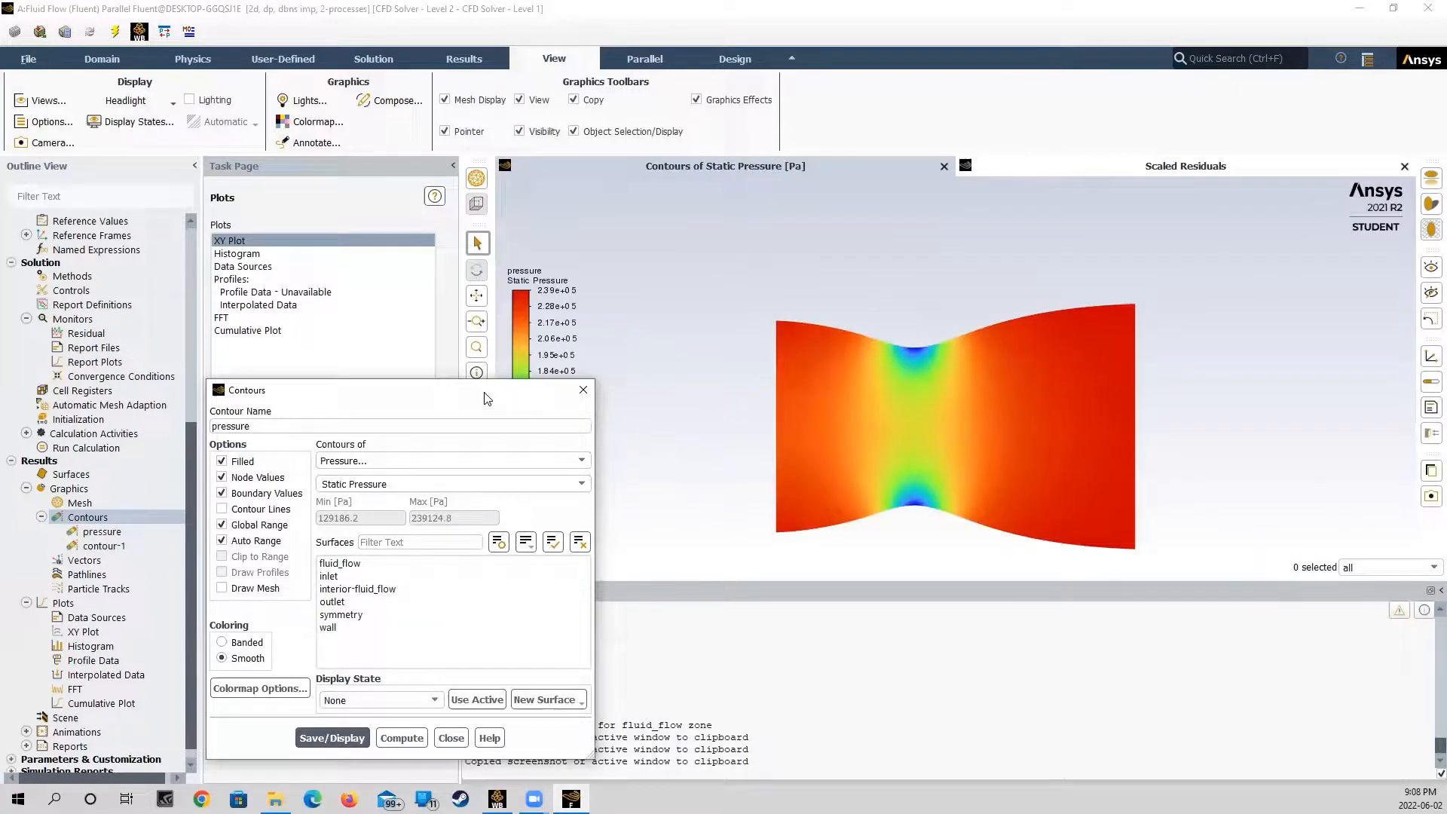
Move the contour settings clear of the color legend to examine the pressure contours, and close the settings
left_click_drag(494, 400, 328, 320)
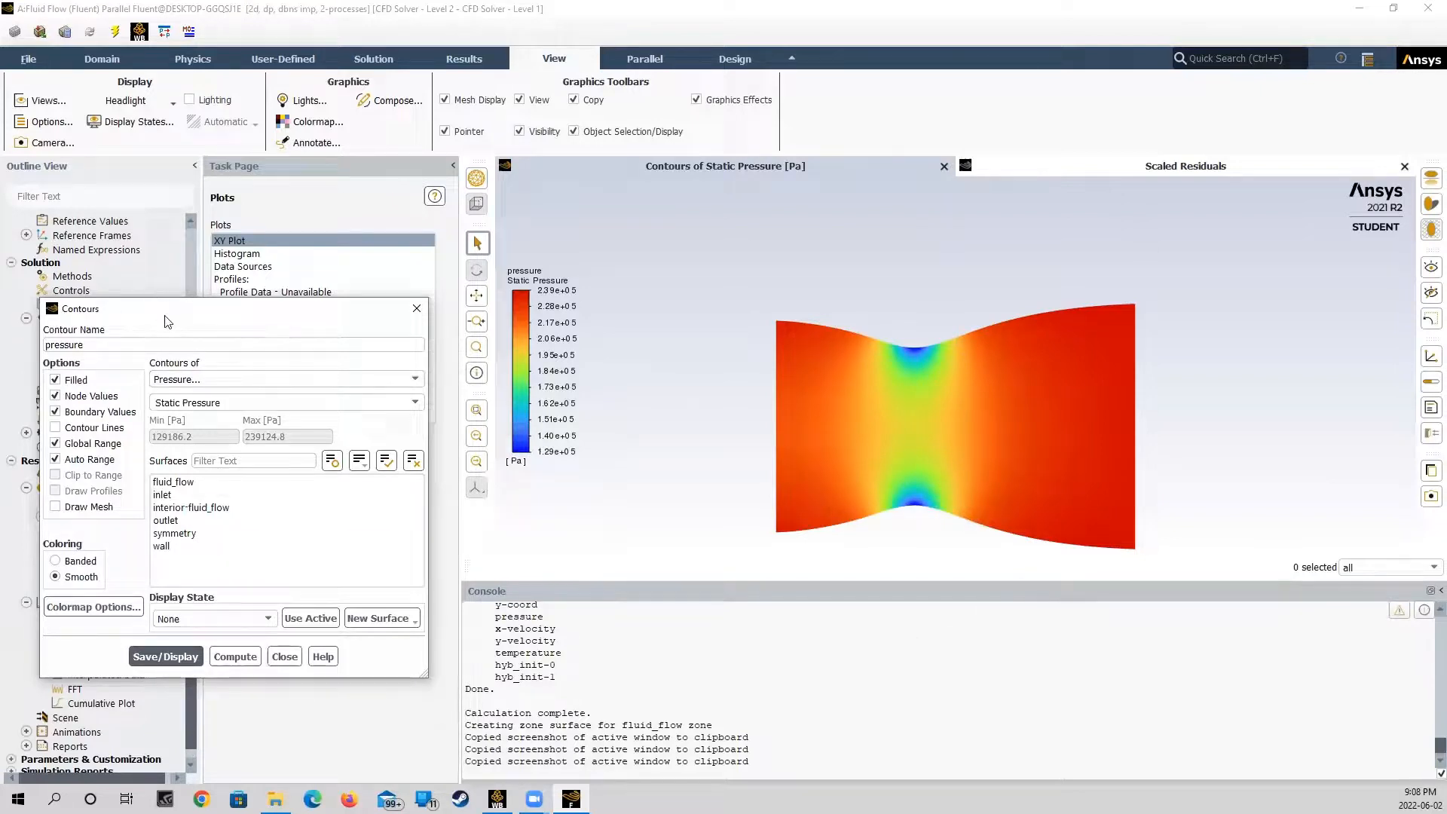
left_click_drag(167, 321, 305, 244)
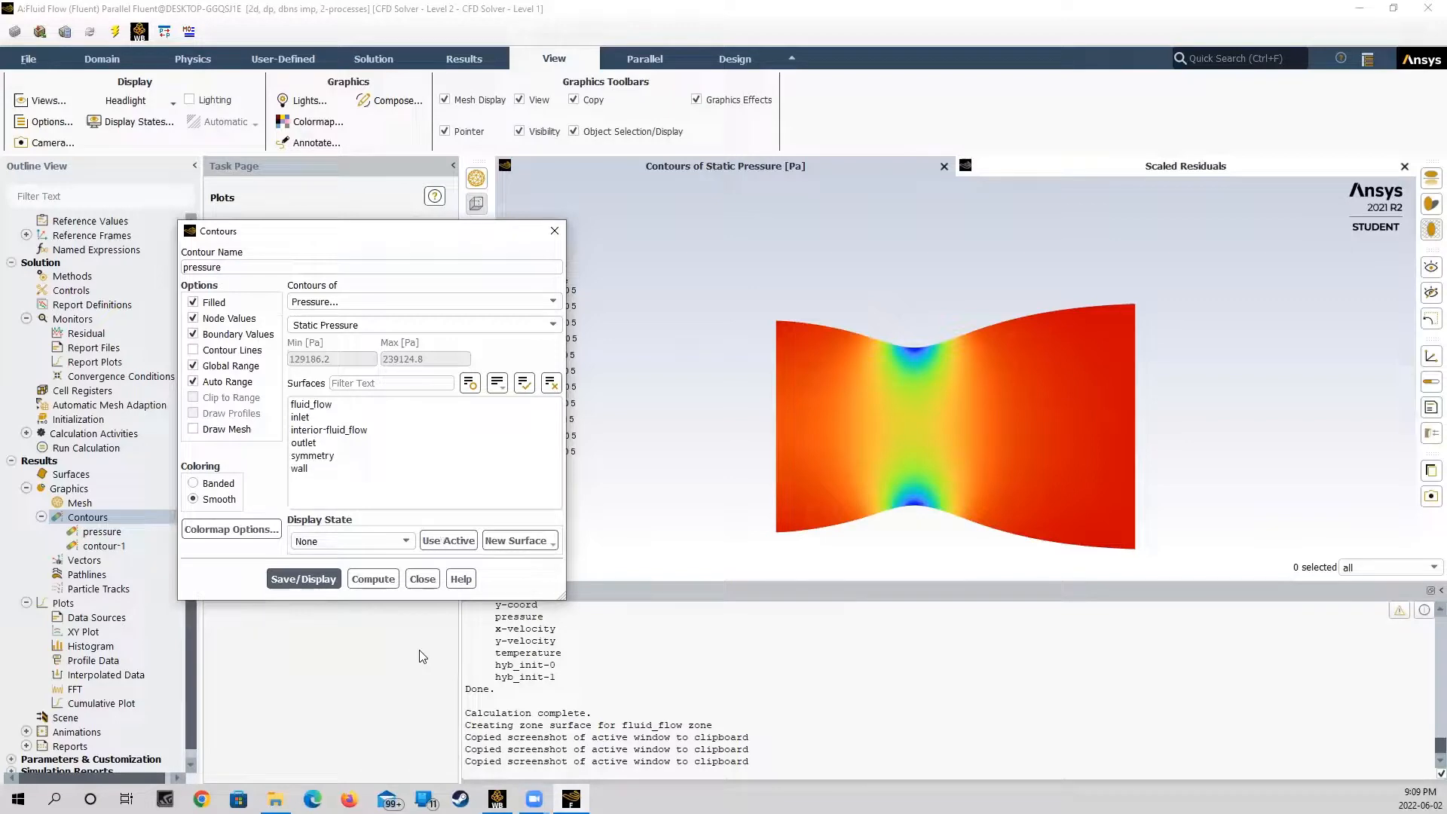
left_click(422, 578)
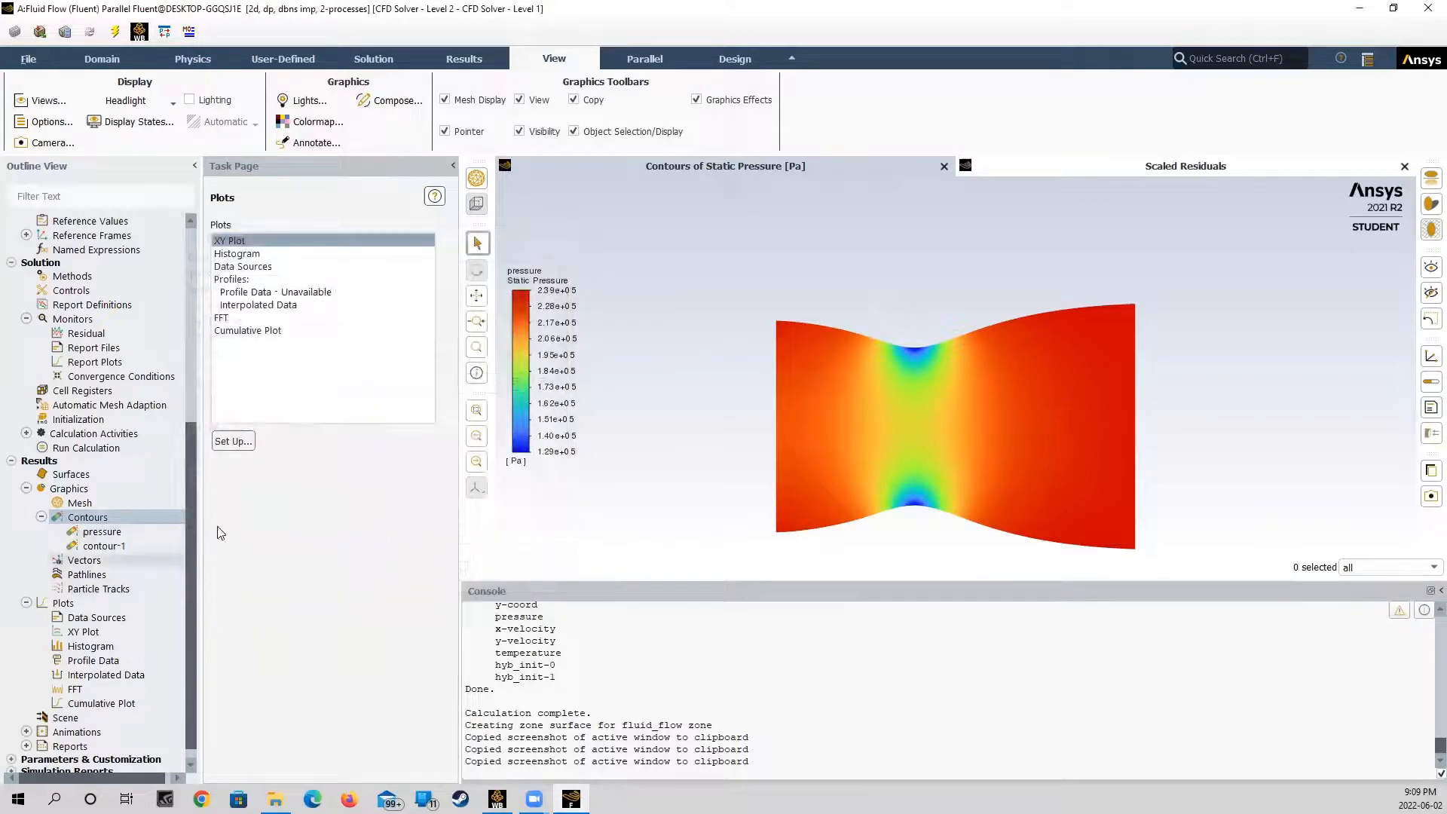
Create another contour in the results graphics and name it temperature
right_click(84, 518)
left_click(92, 525)
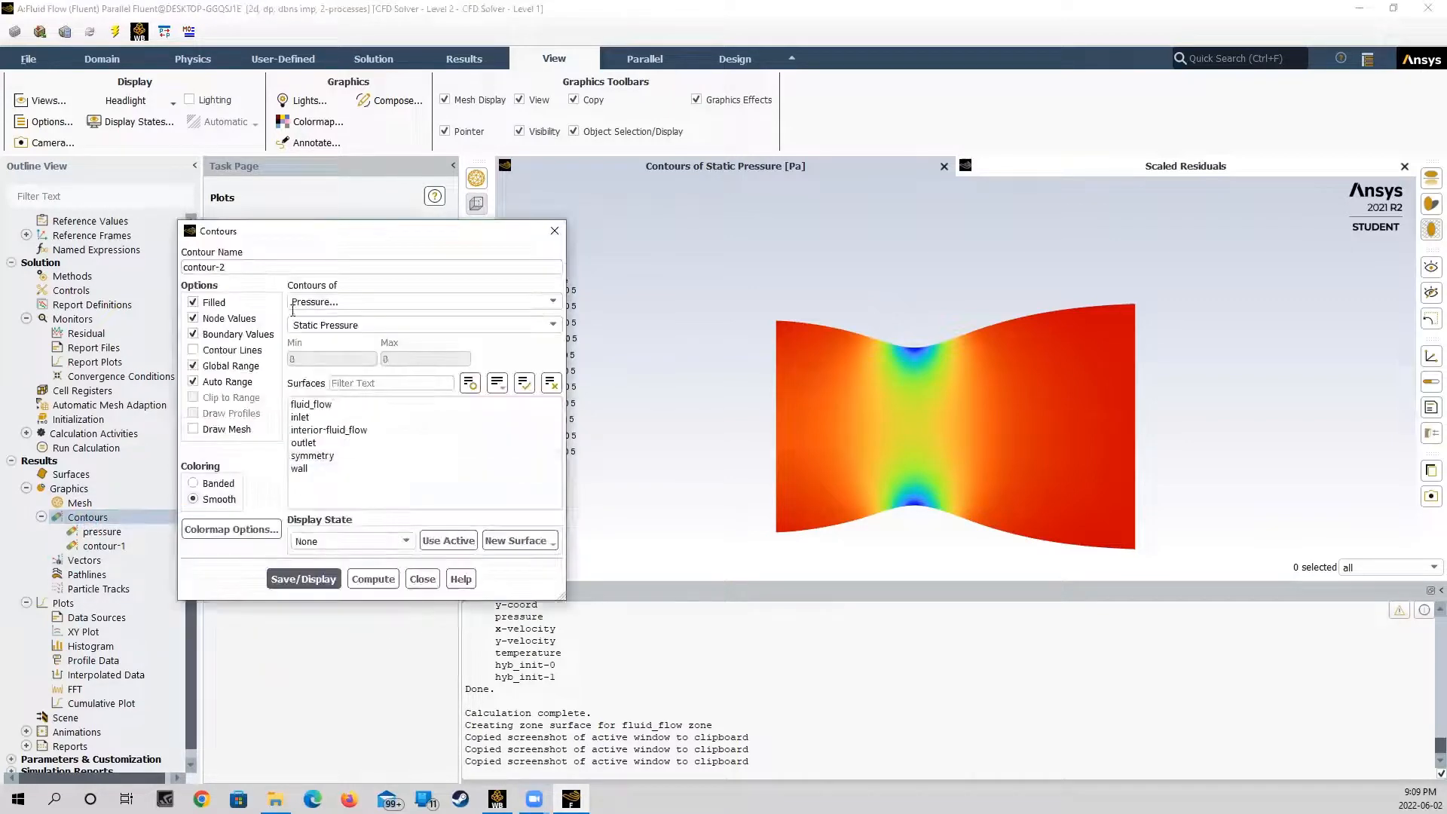
type("t")
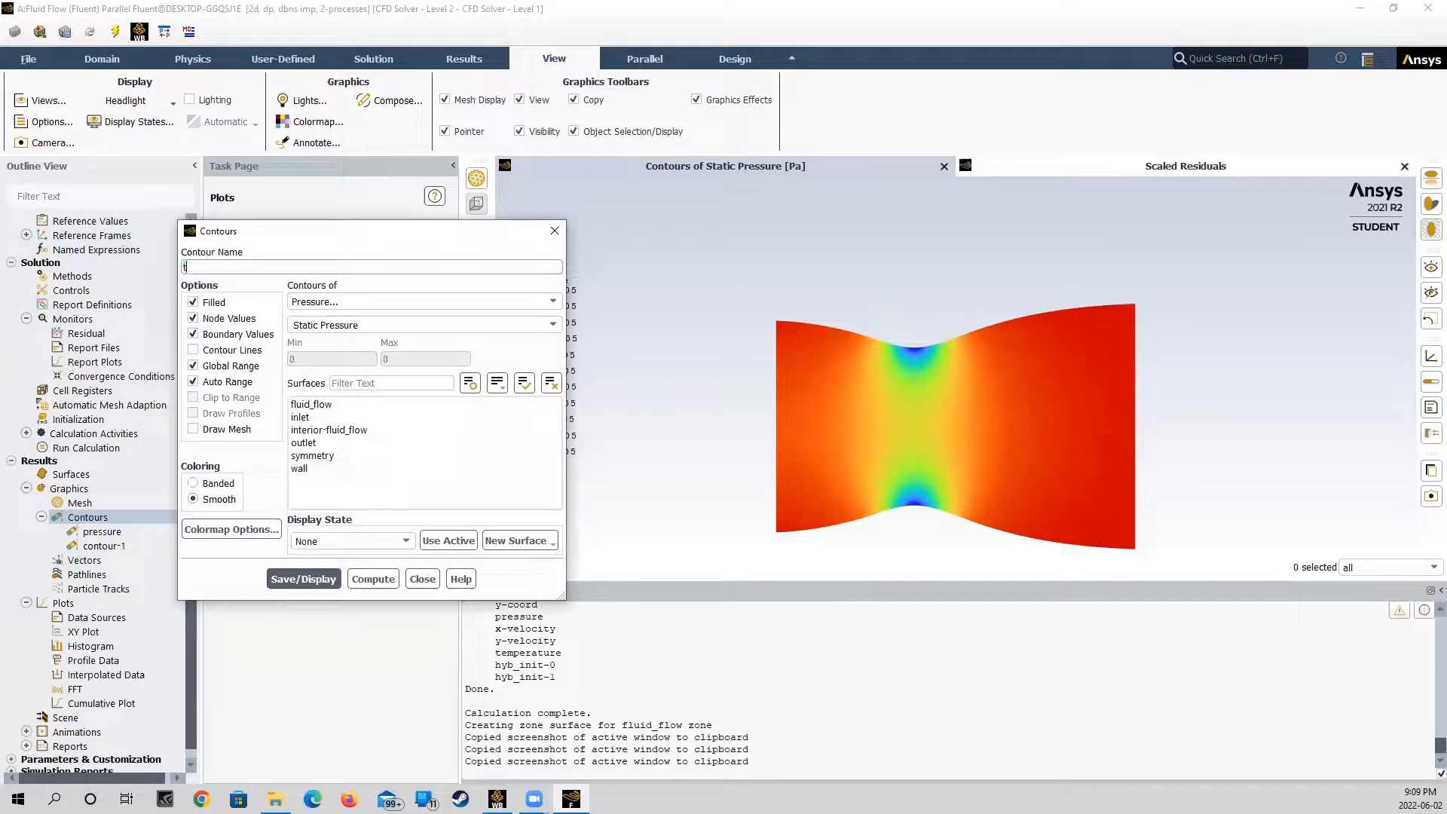
type("emperature")
Set the contour variable to Temperature with Static Temperature, save and display the contour, and close its settings
left_click(527, 302)
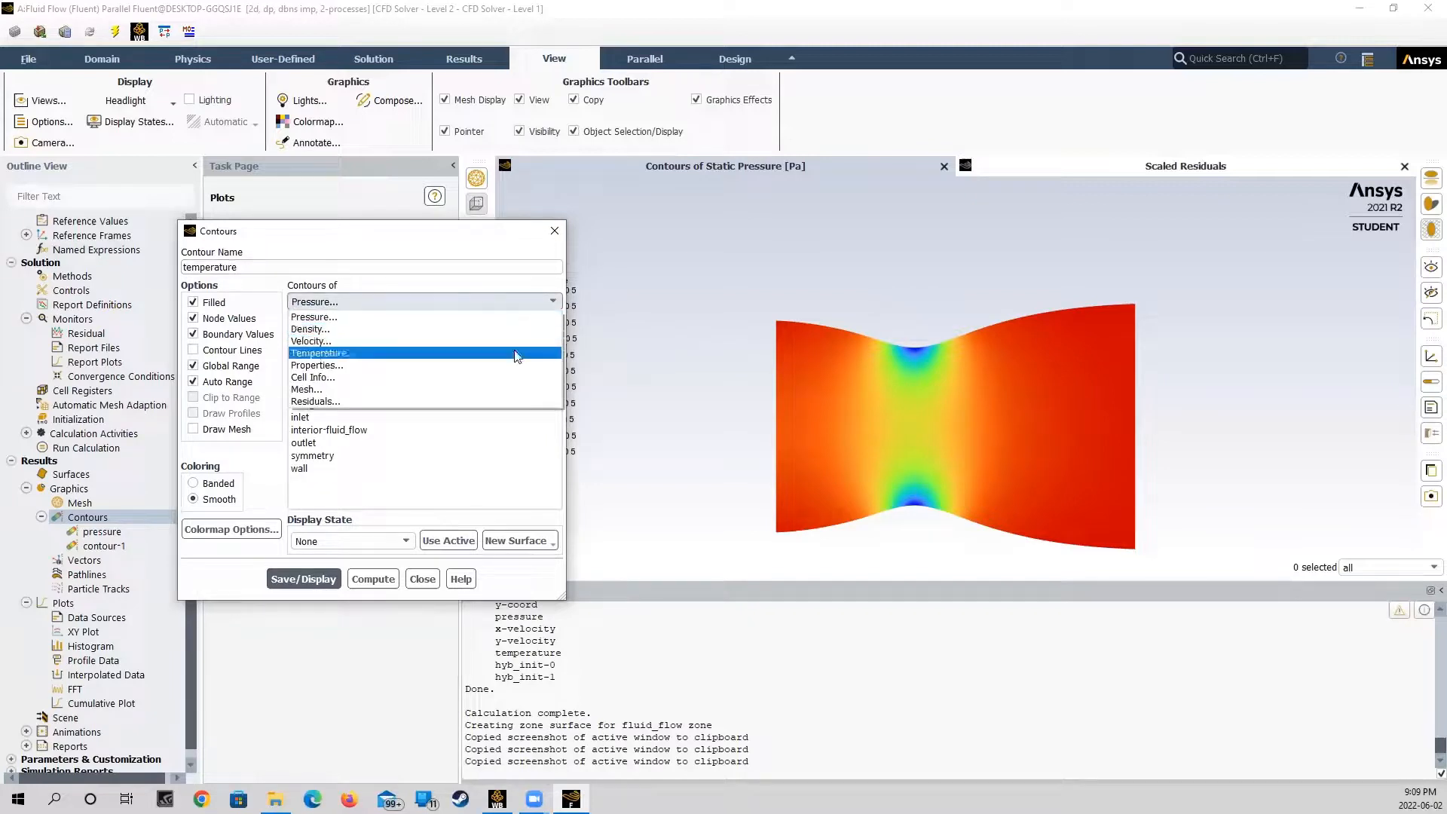
left_click(520, 353)
left_click(536, 325)
left_click(532, 342)
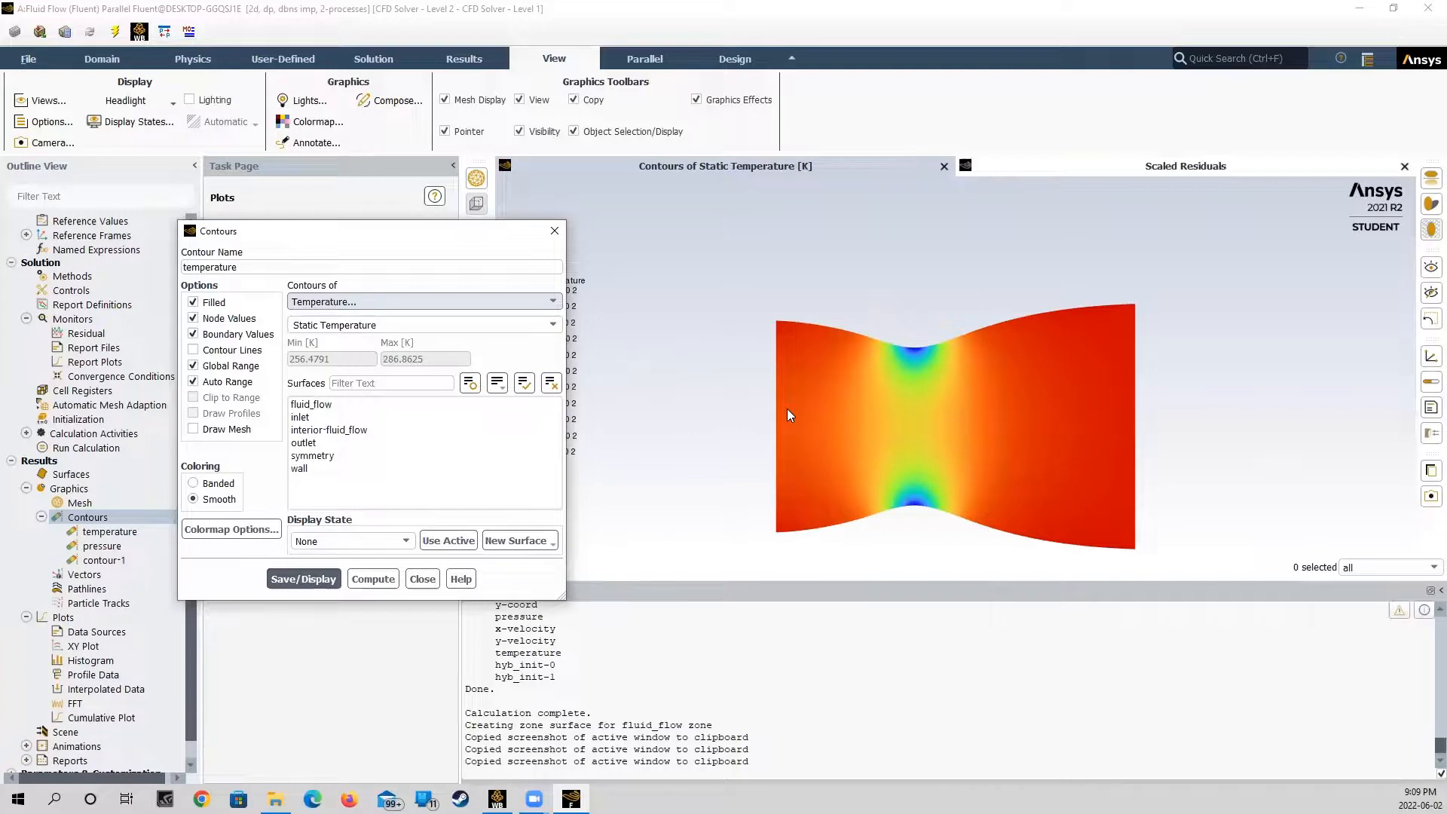
left_click(420, 578)
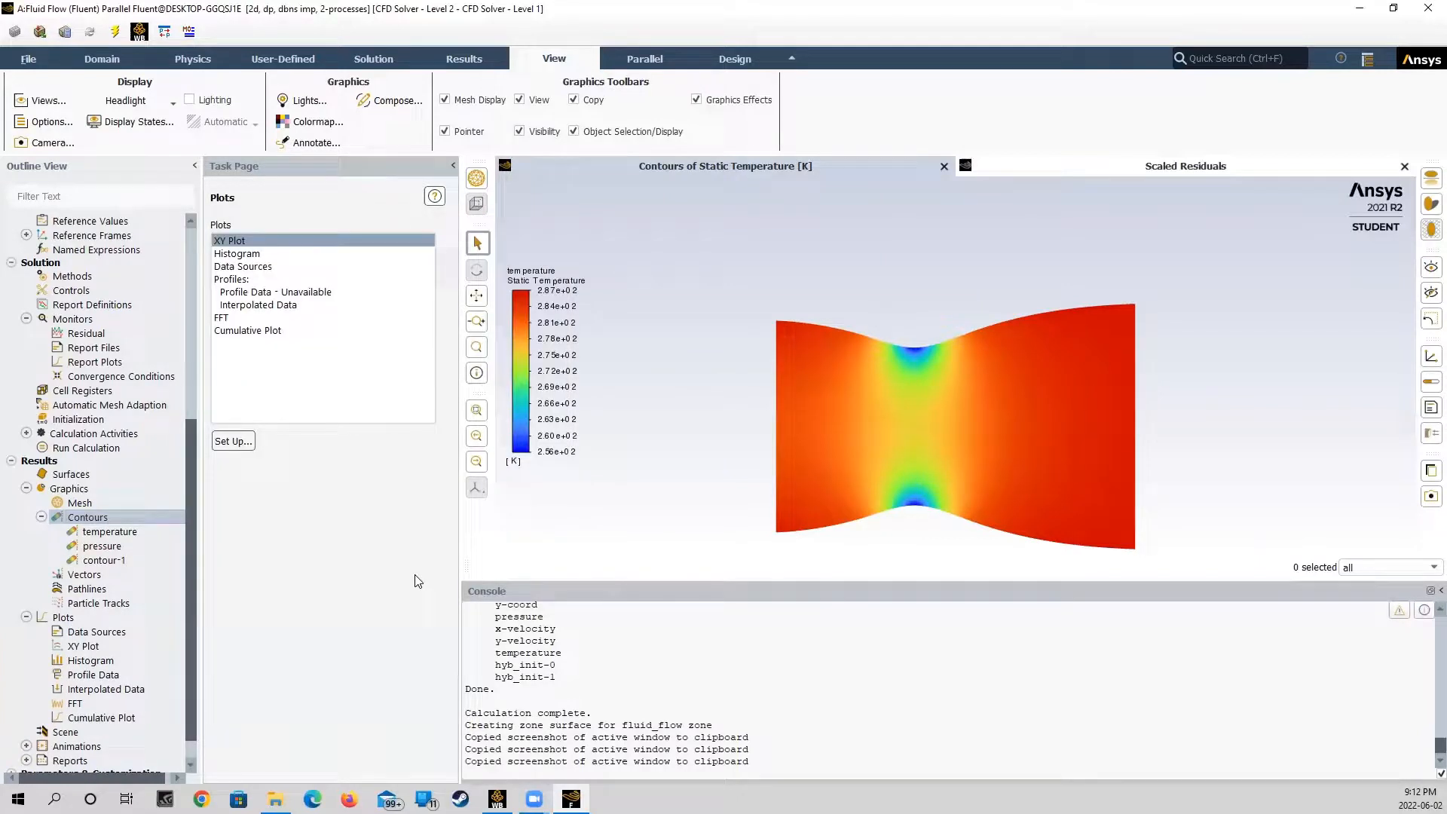